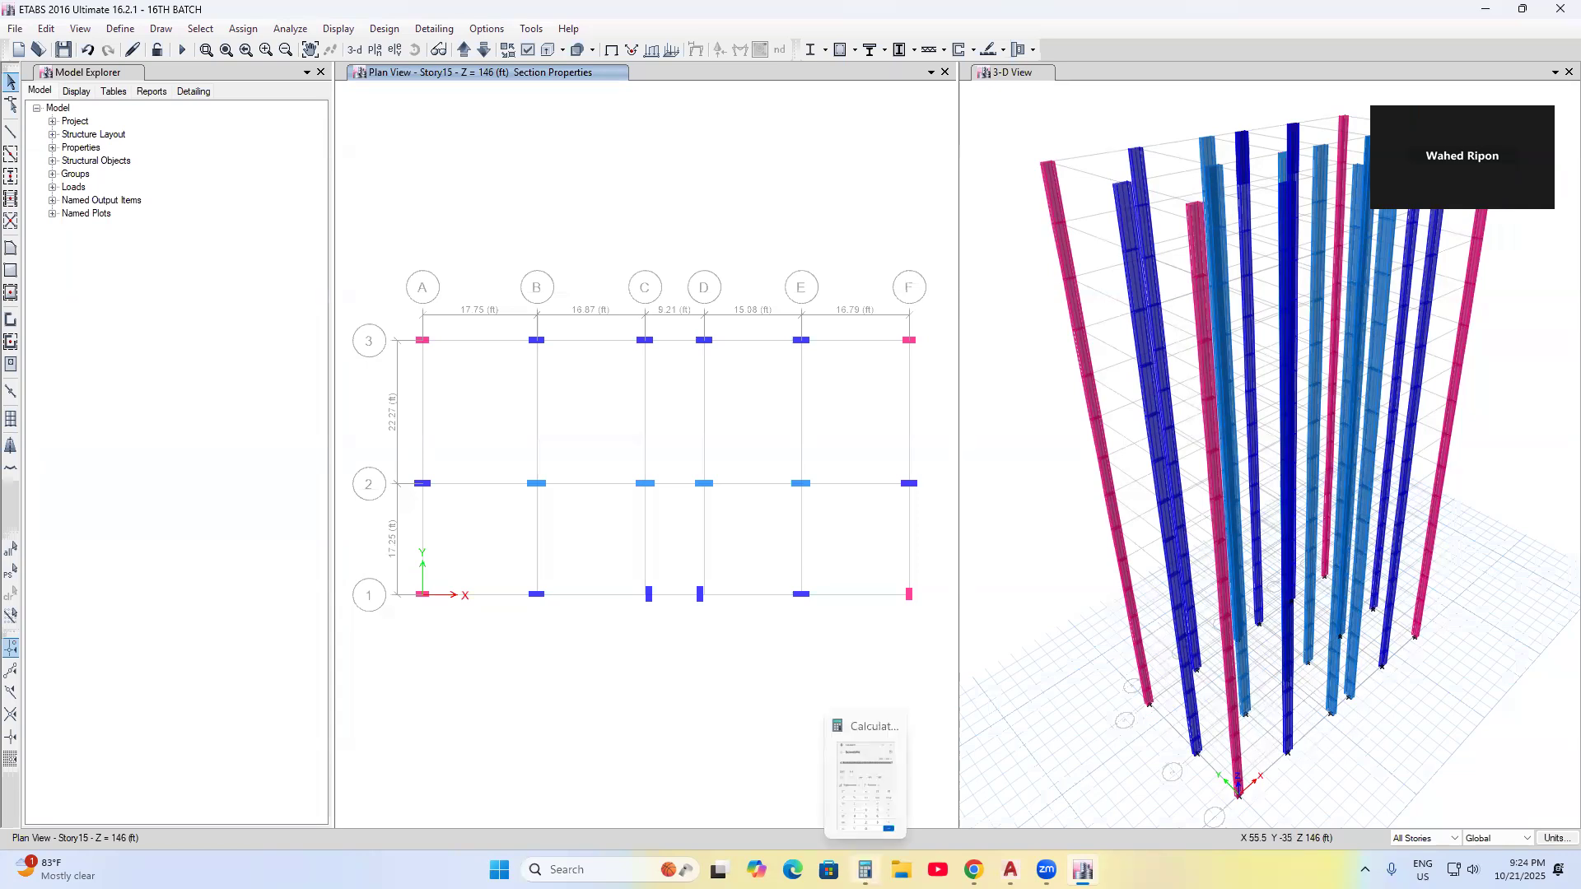
click(863, 866)
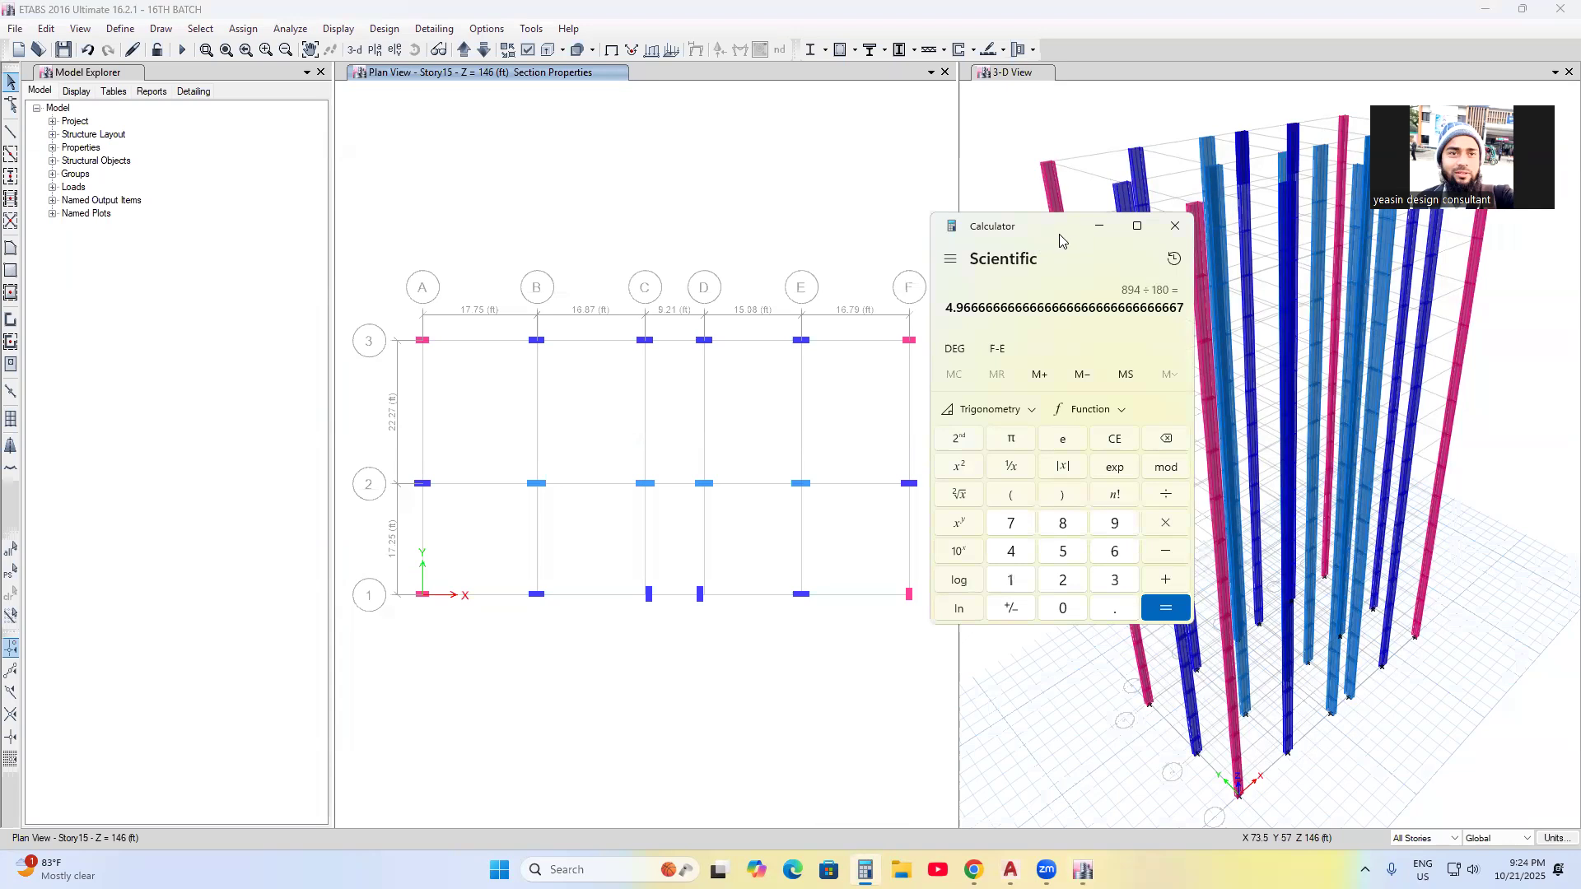
drag(1059, 240, 682, 210)
click(797, 196)
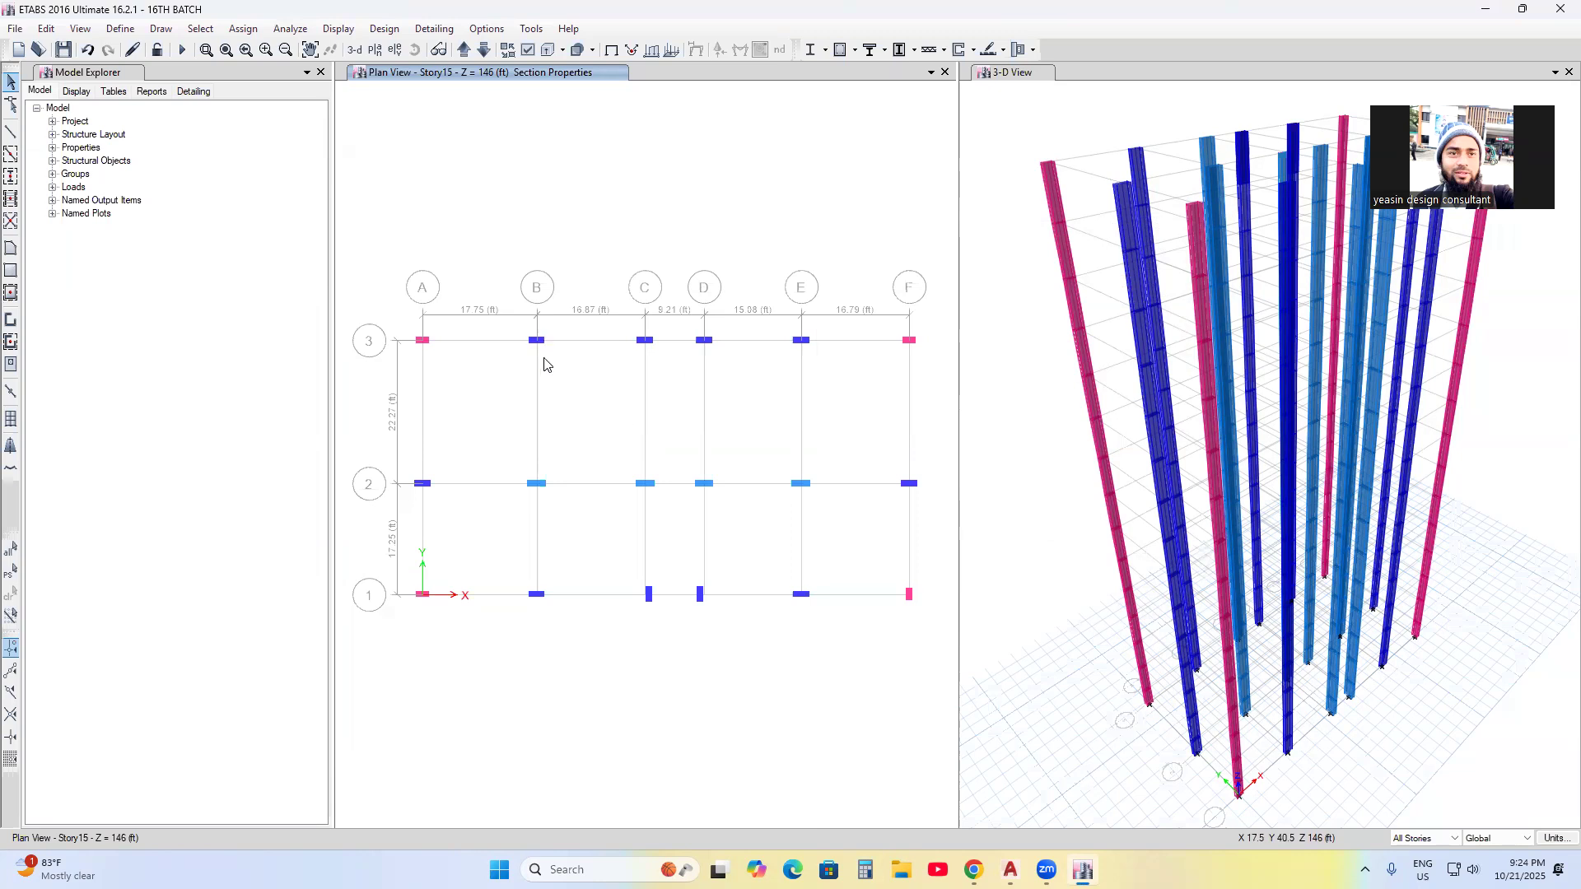
middle_drag(580, 287, 599, 321)
mouse_move(692, 365)
middle_down()
mouse_move(667, 332)
mouse_move(635, 350)
mouse_move(687, 354)
mouse_move(650, 377)
mouse_move(665, 379)
middle_up()
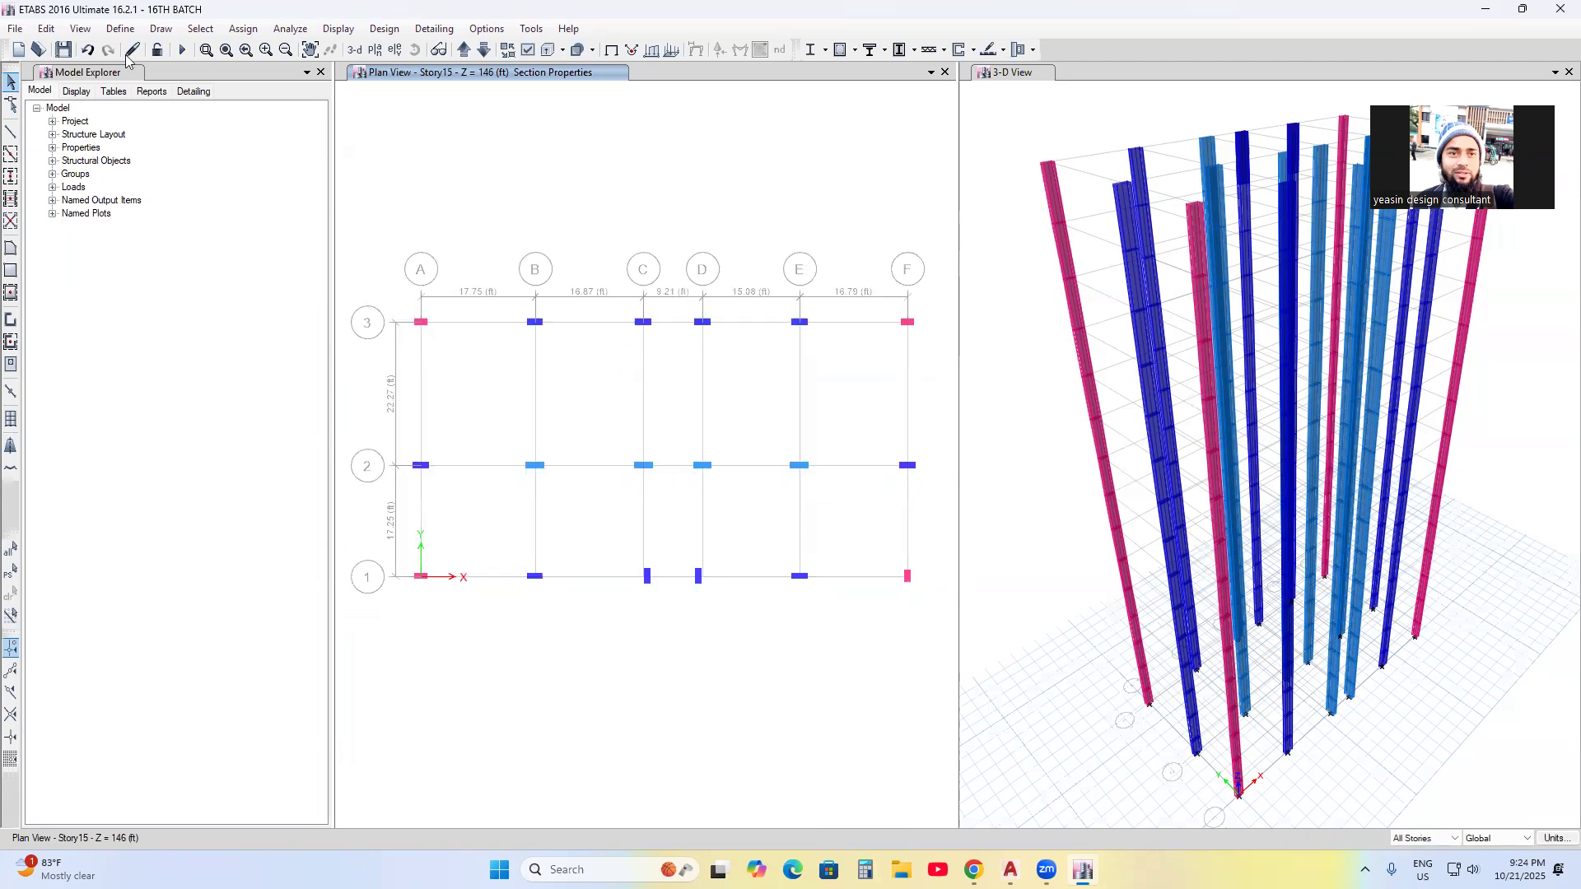
click(10, 132)
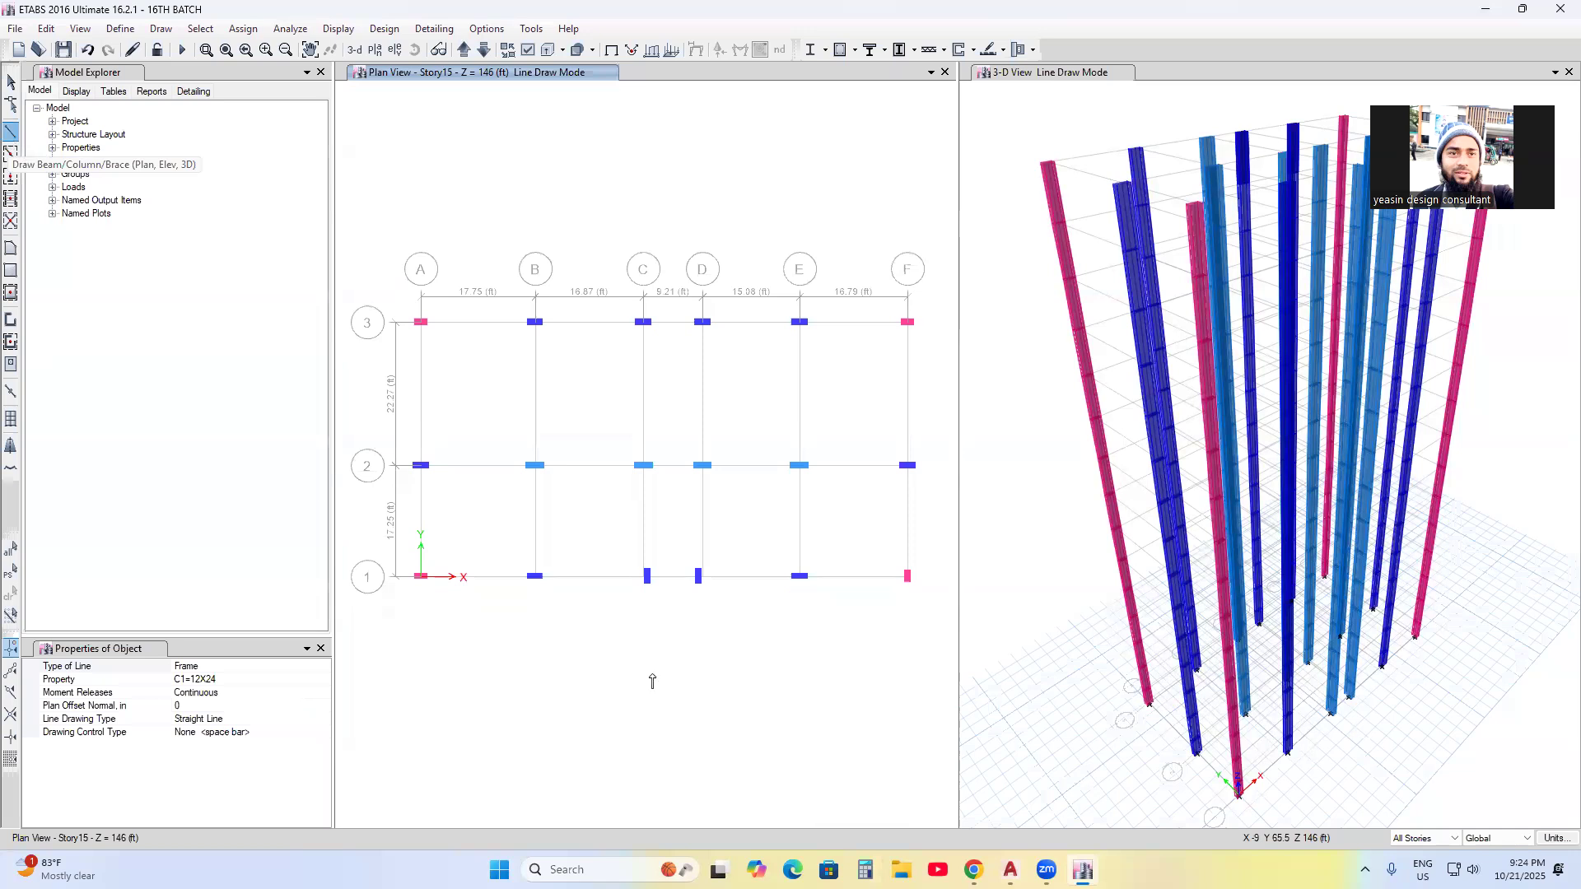
click(251, 679)
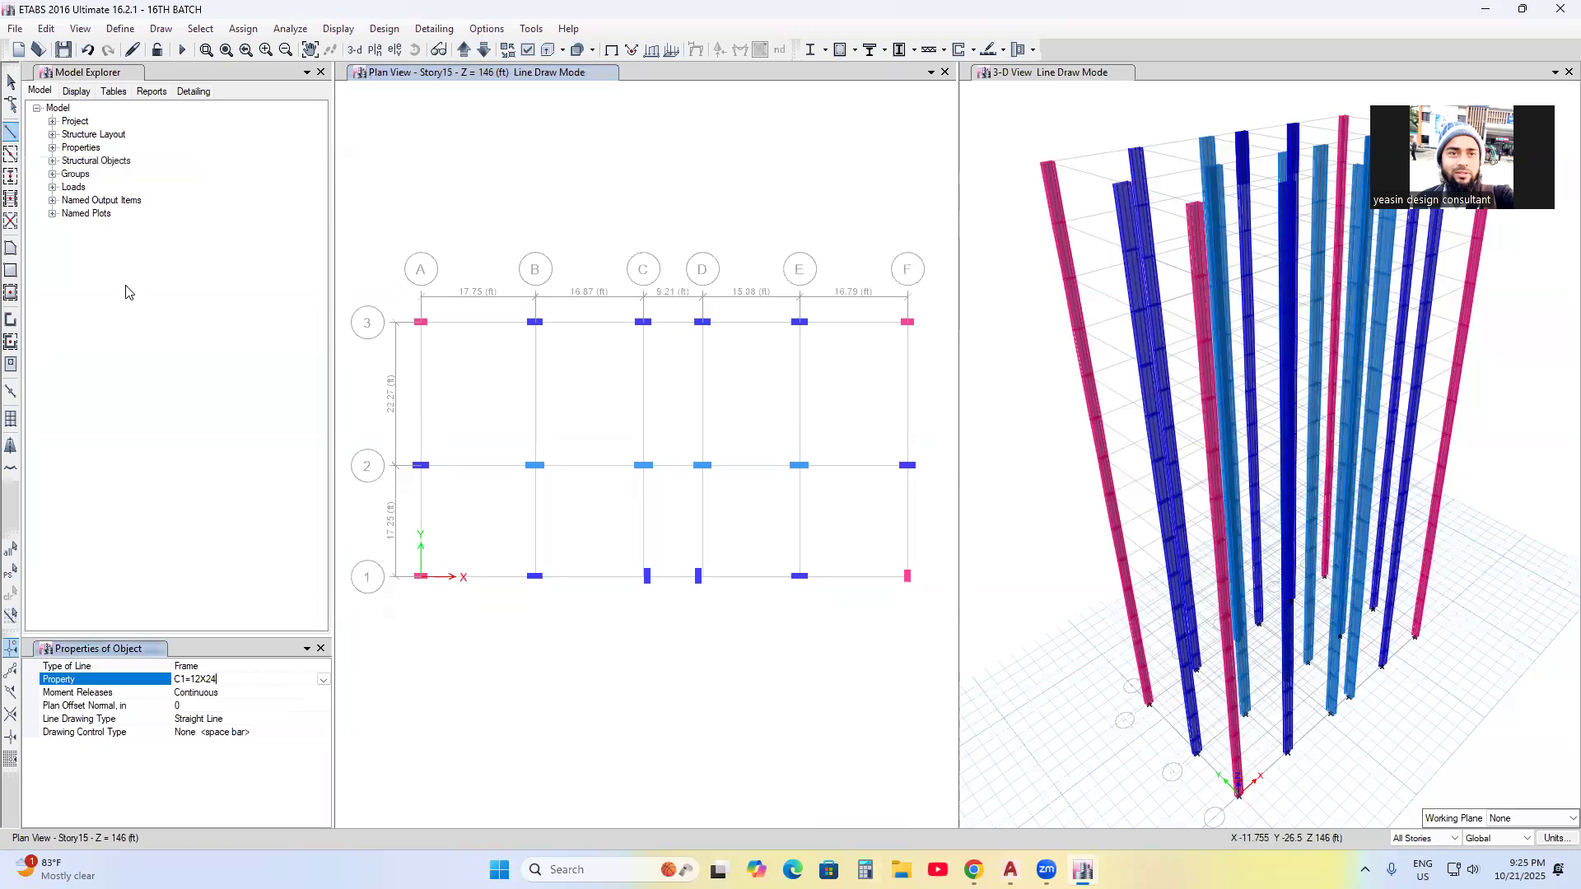
click(12, 132)
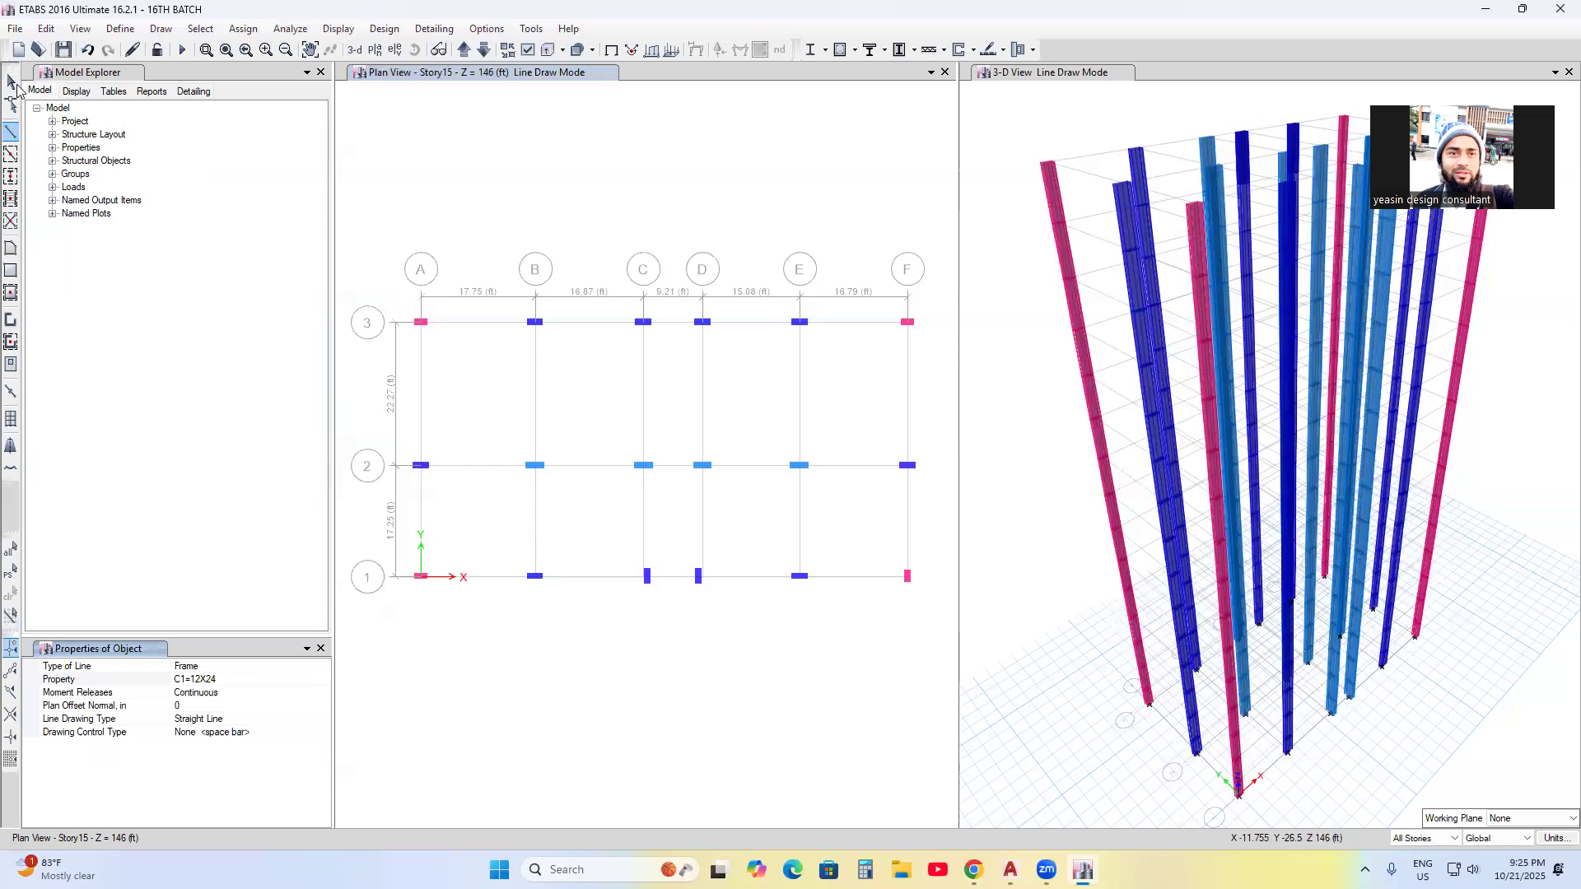
click(12, 82)
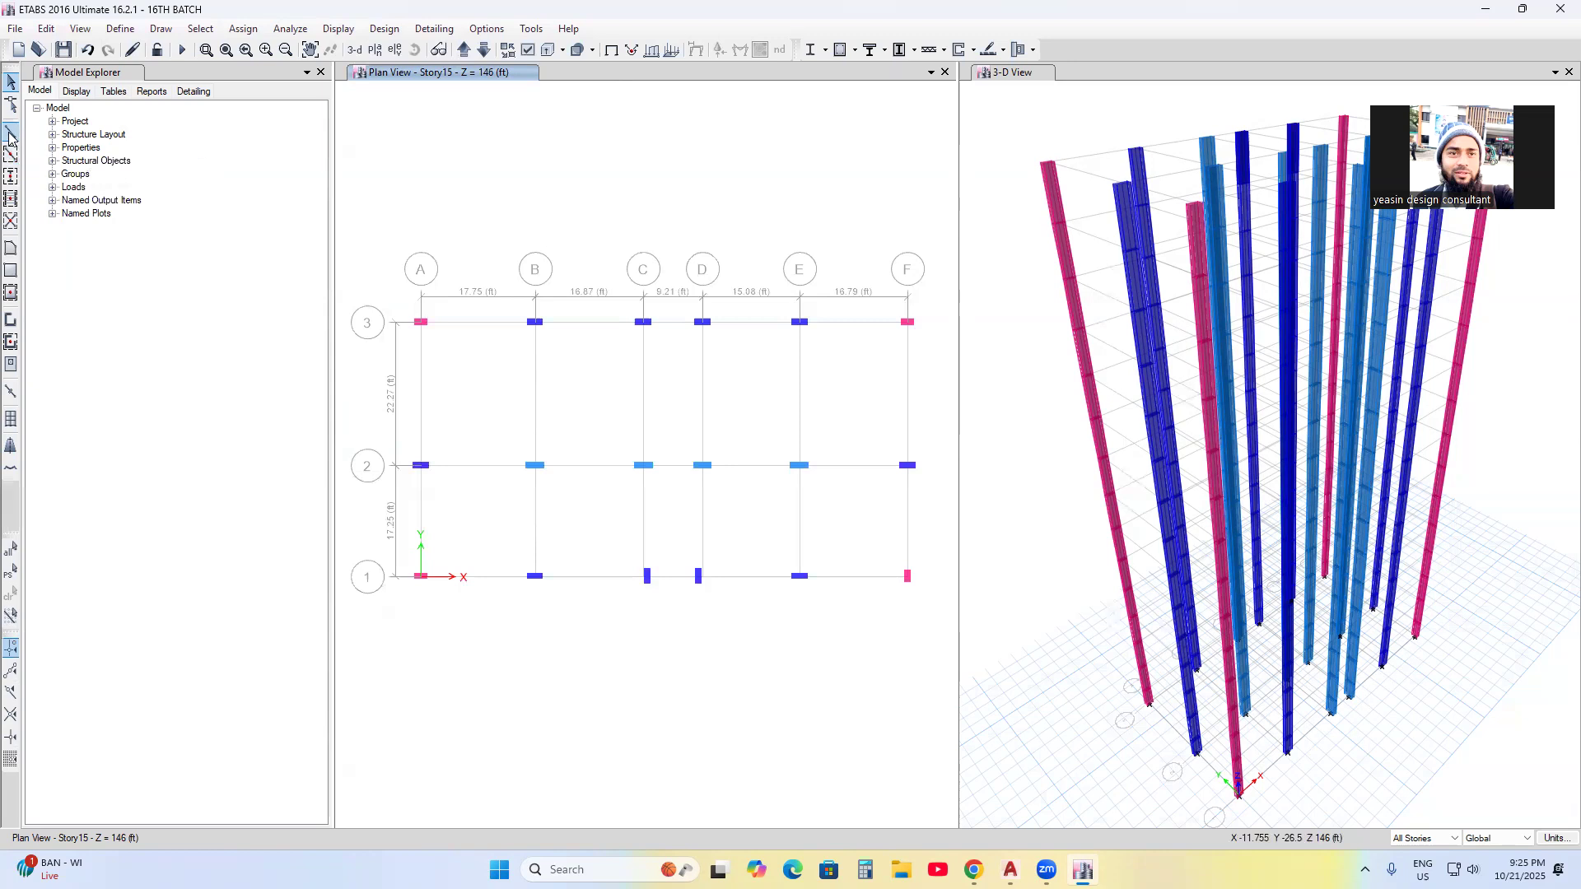
- Start drawing frame beams with the section property GB=10x20
click(8, 135)
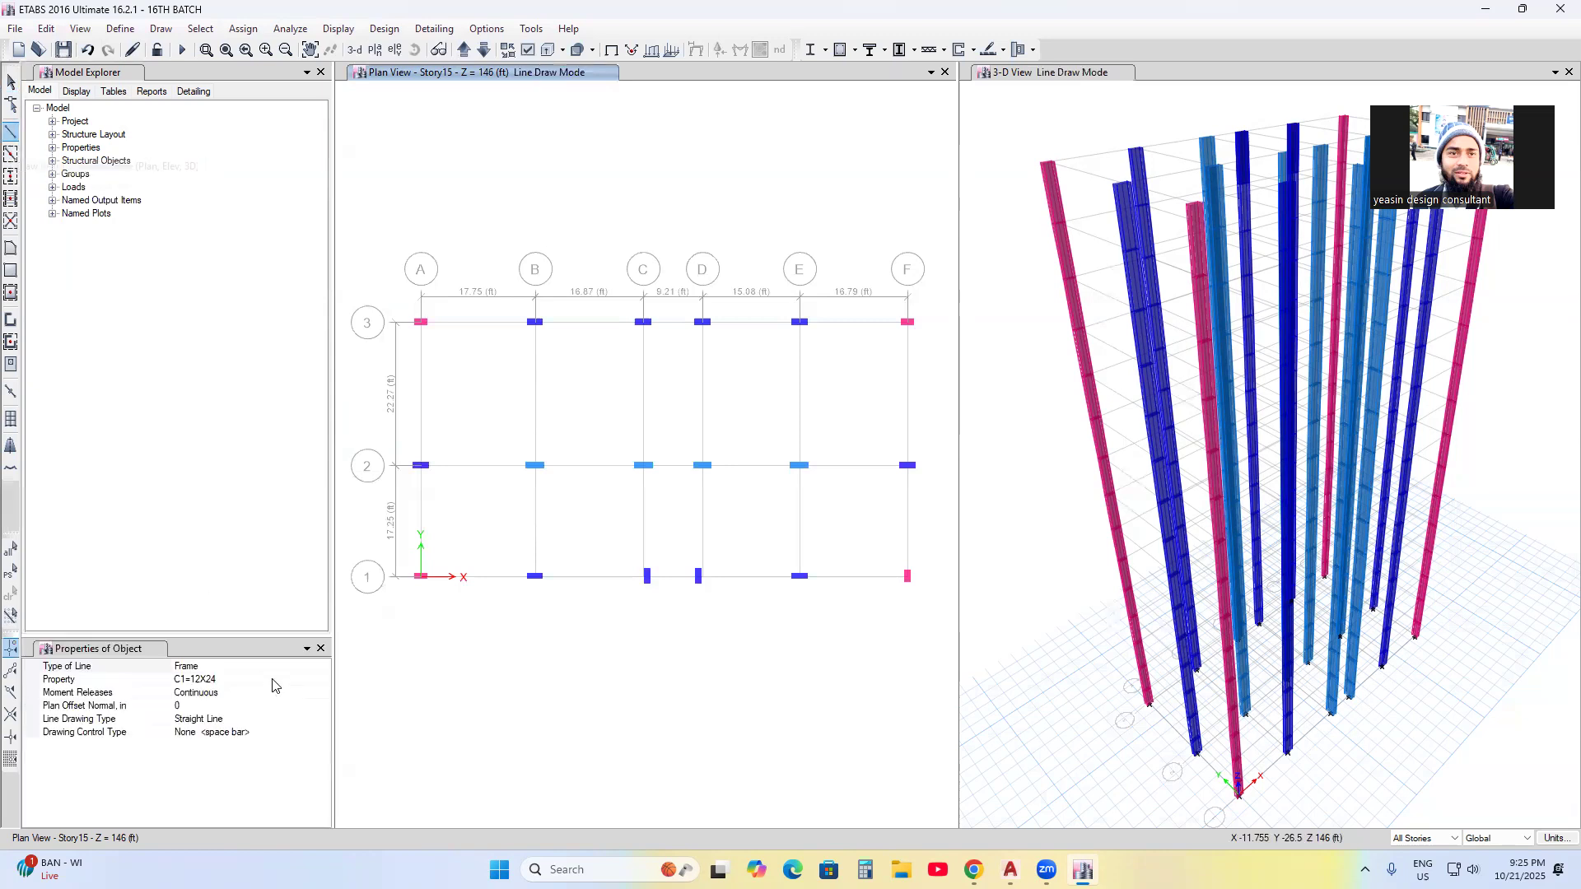
click(211, 681)
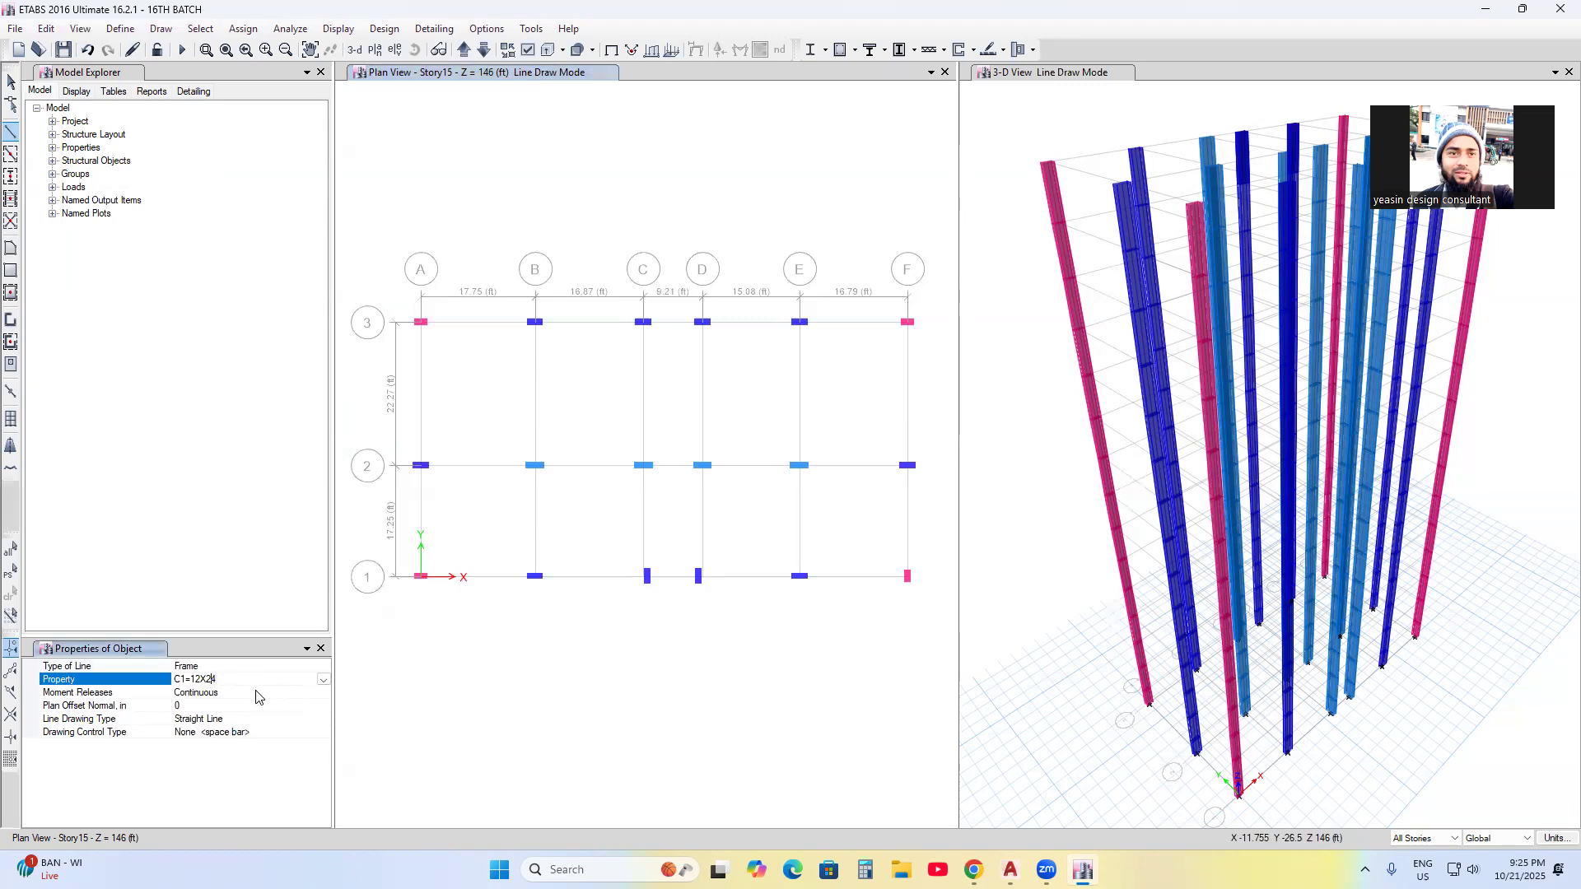
click(324, 680)
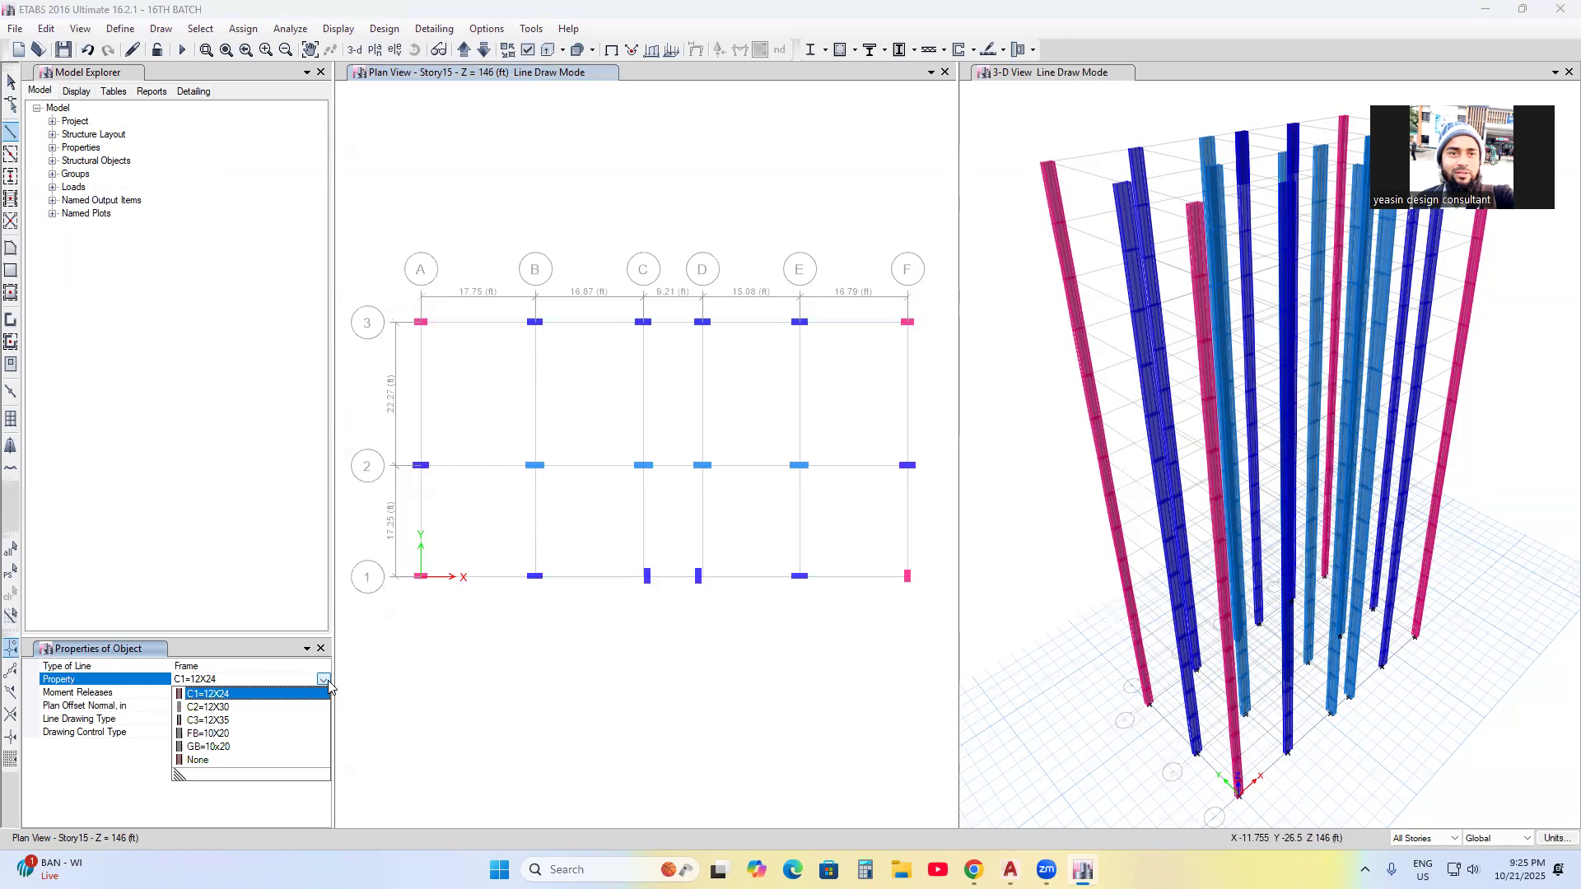
click(207, 735)
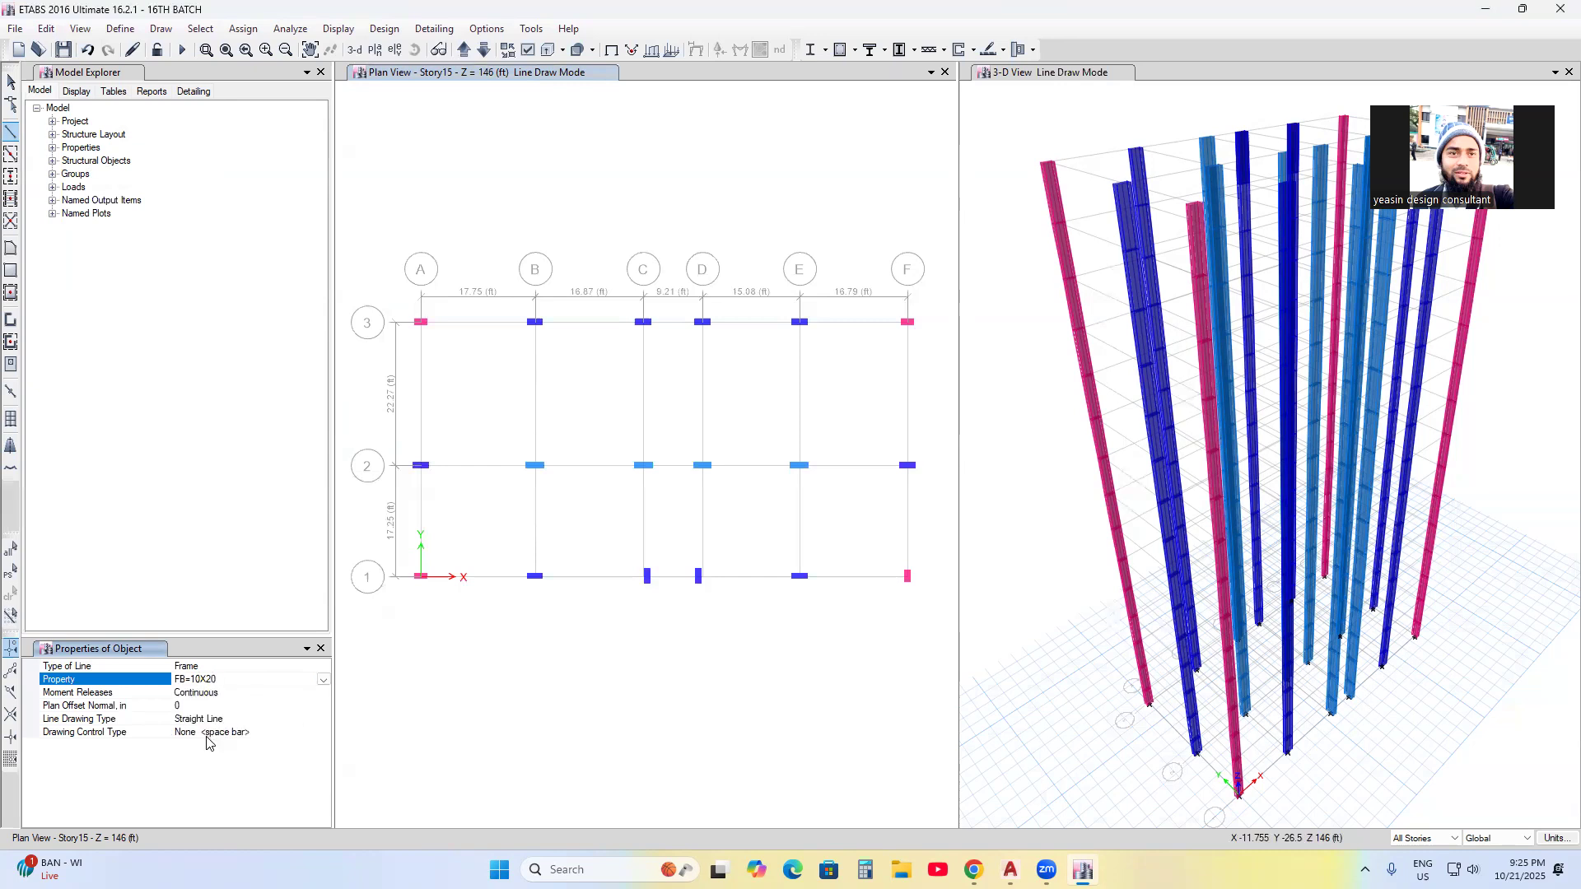
click(325, 680)
click(227, 749)
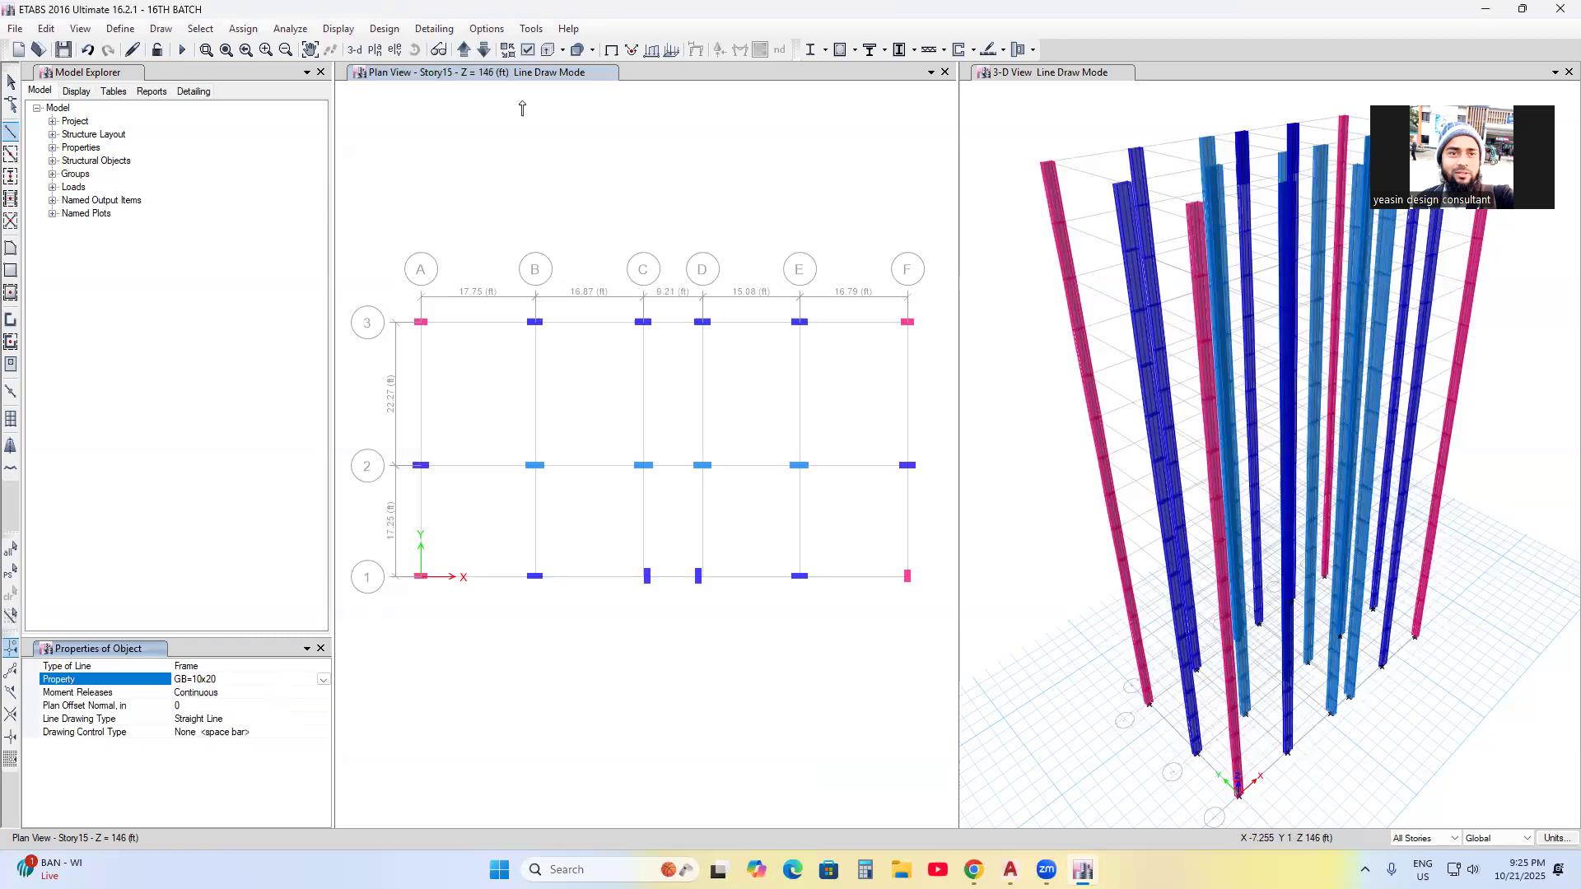
- Switch the plan view to the GF story level and limit drawing to One Story
click(376, 50)
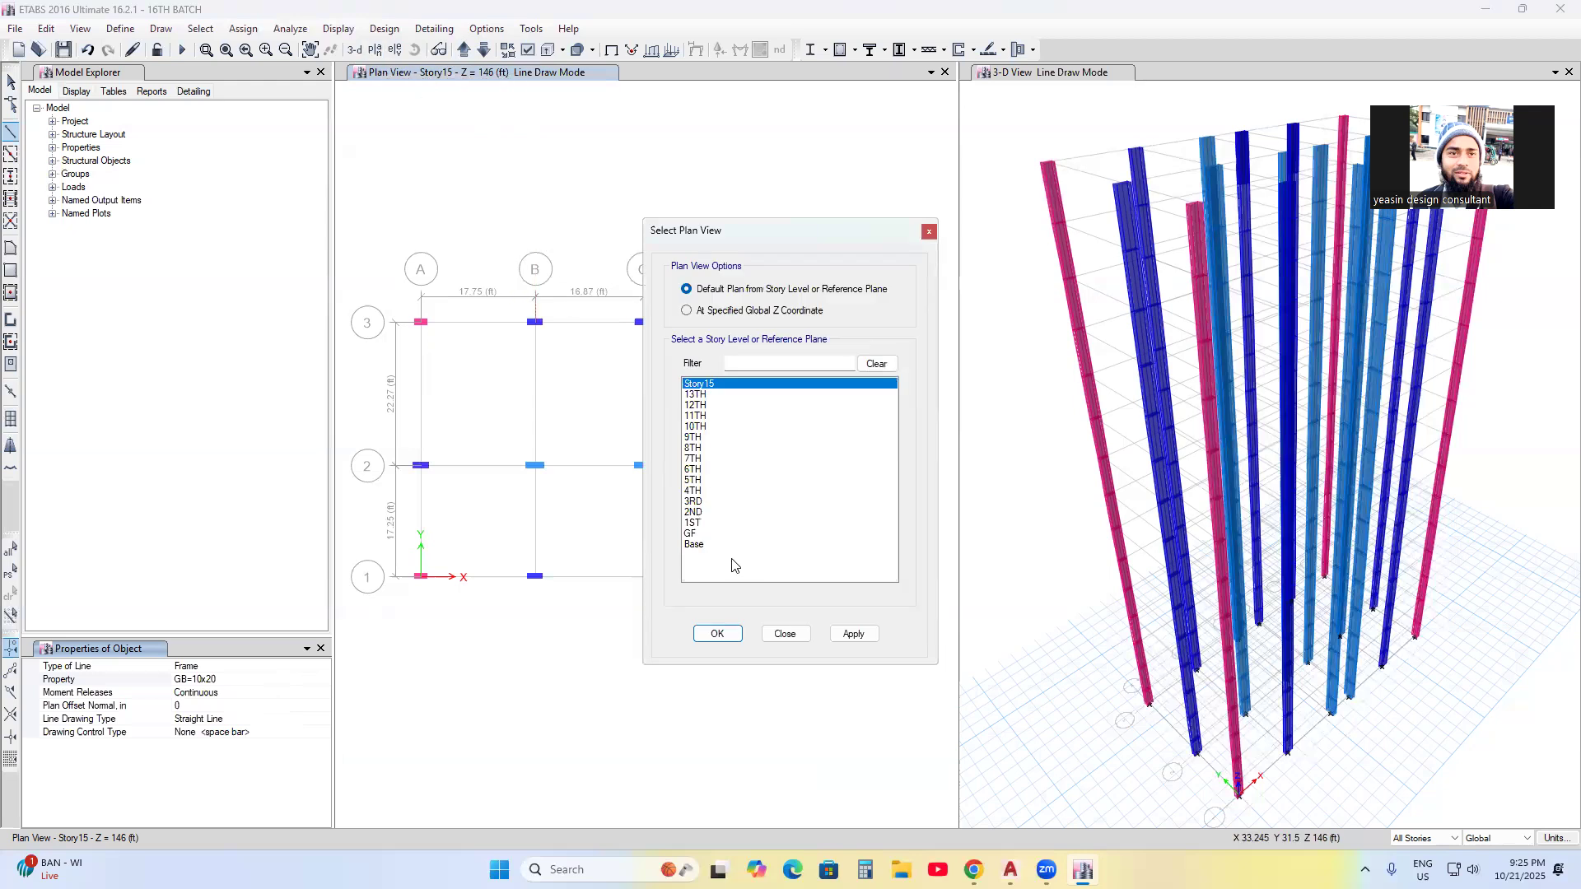
click(691, 534)
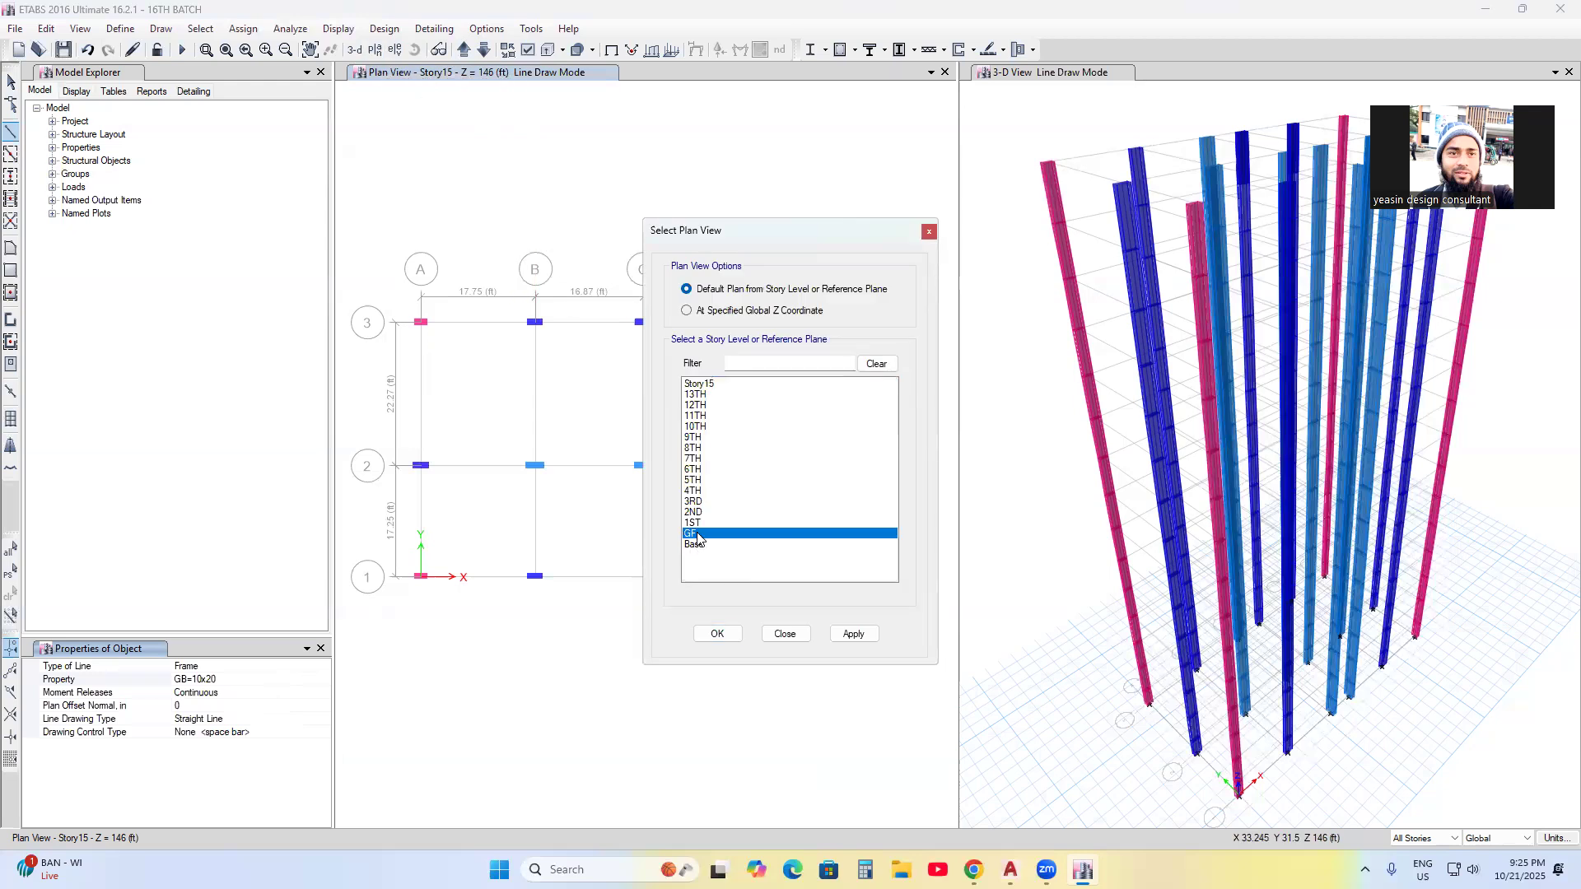
click(852, 634)
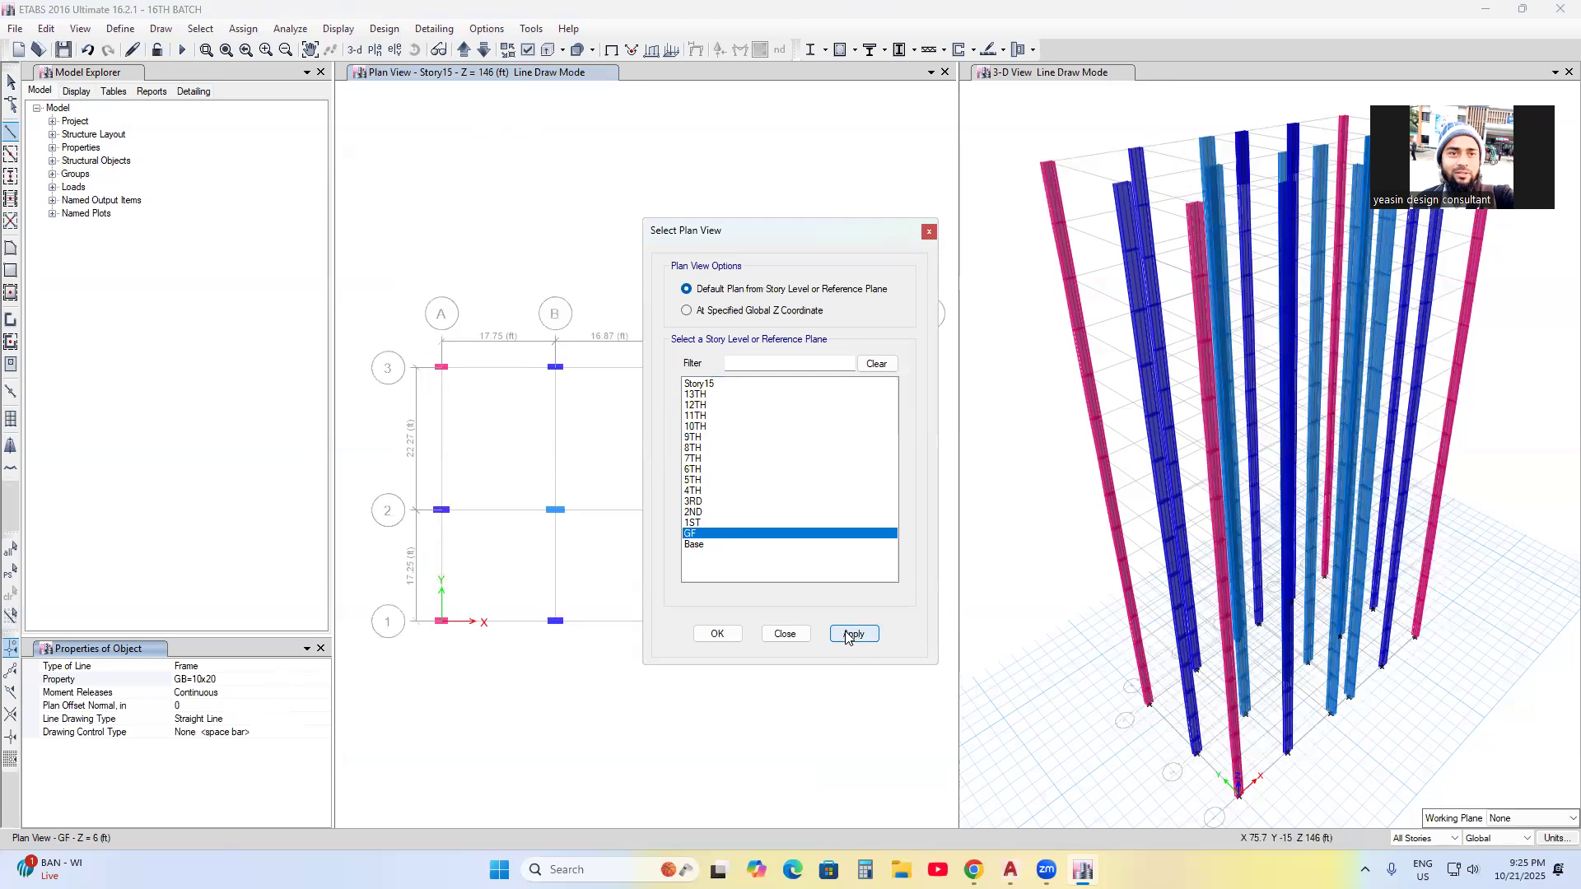
click(785, 633)
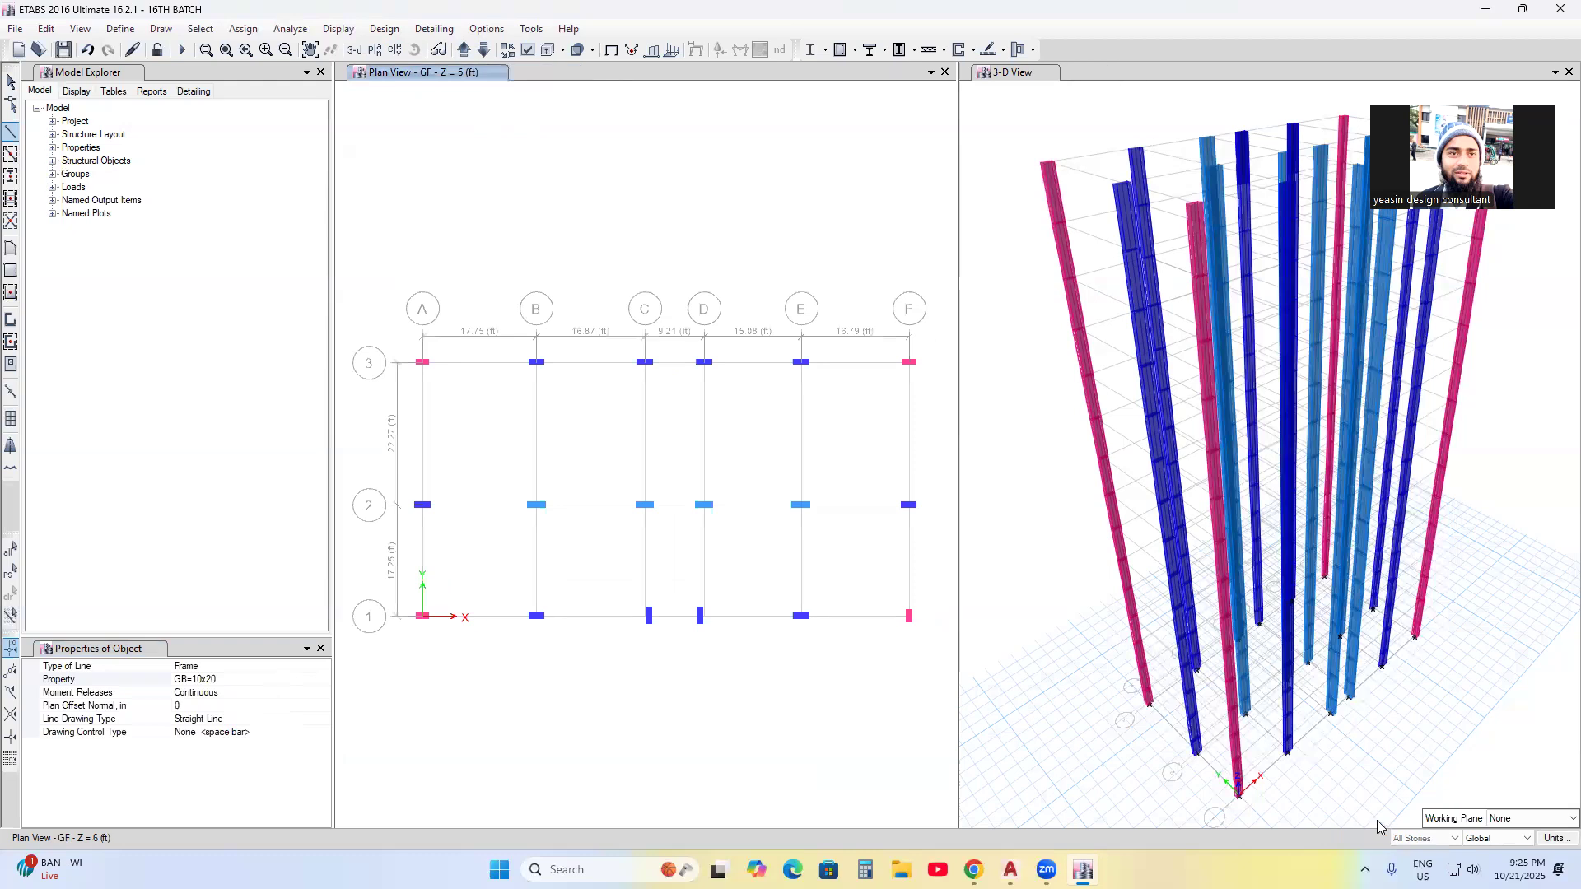
click(1427, 839)
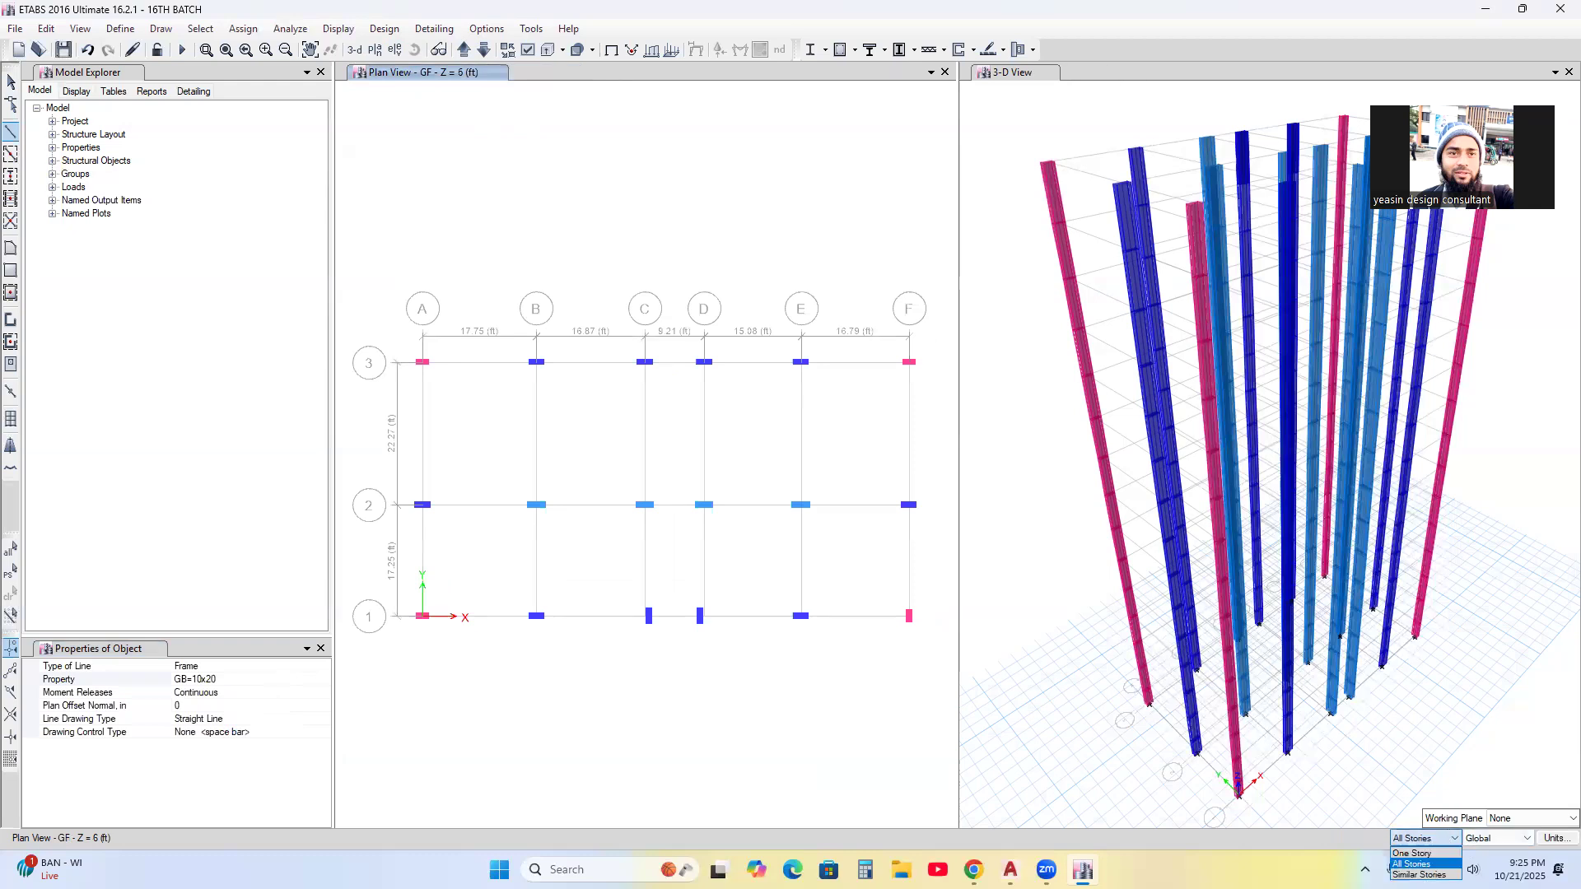
click(1415, 853)
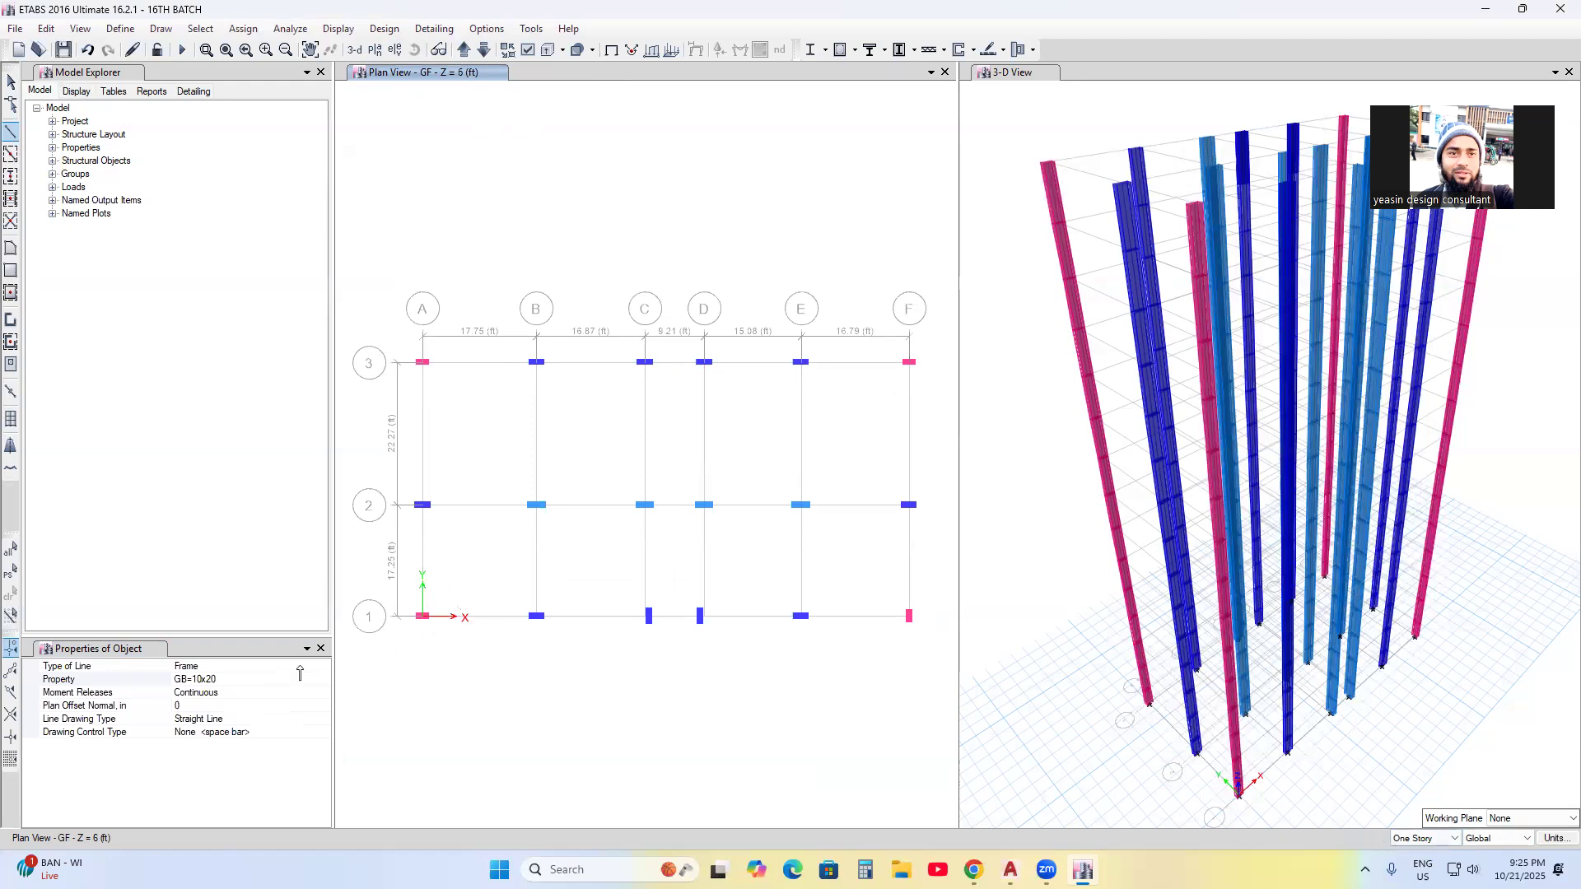
- Draw GB=10x20 beams from column to column along grid A from grid 1 to 3, continuing along grid 3 to F
click(421, 617)
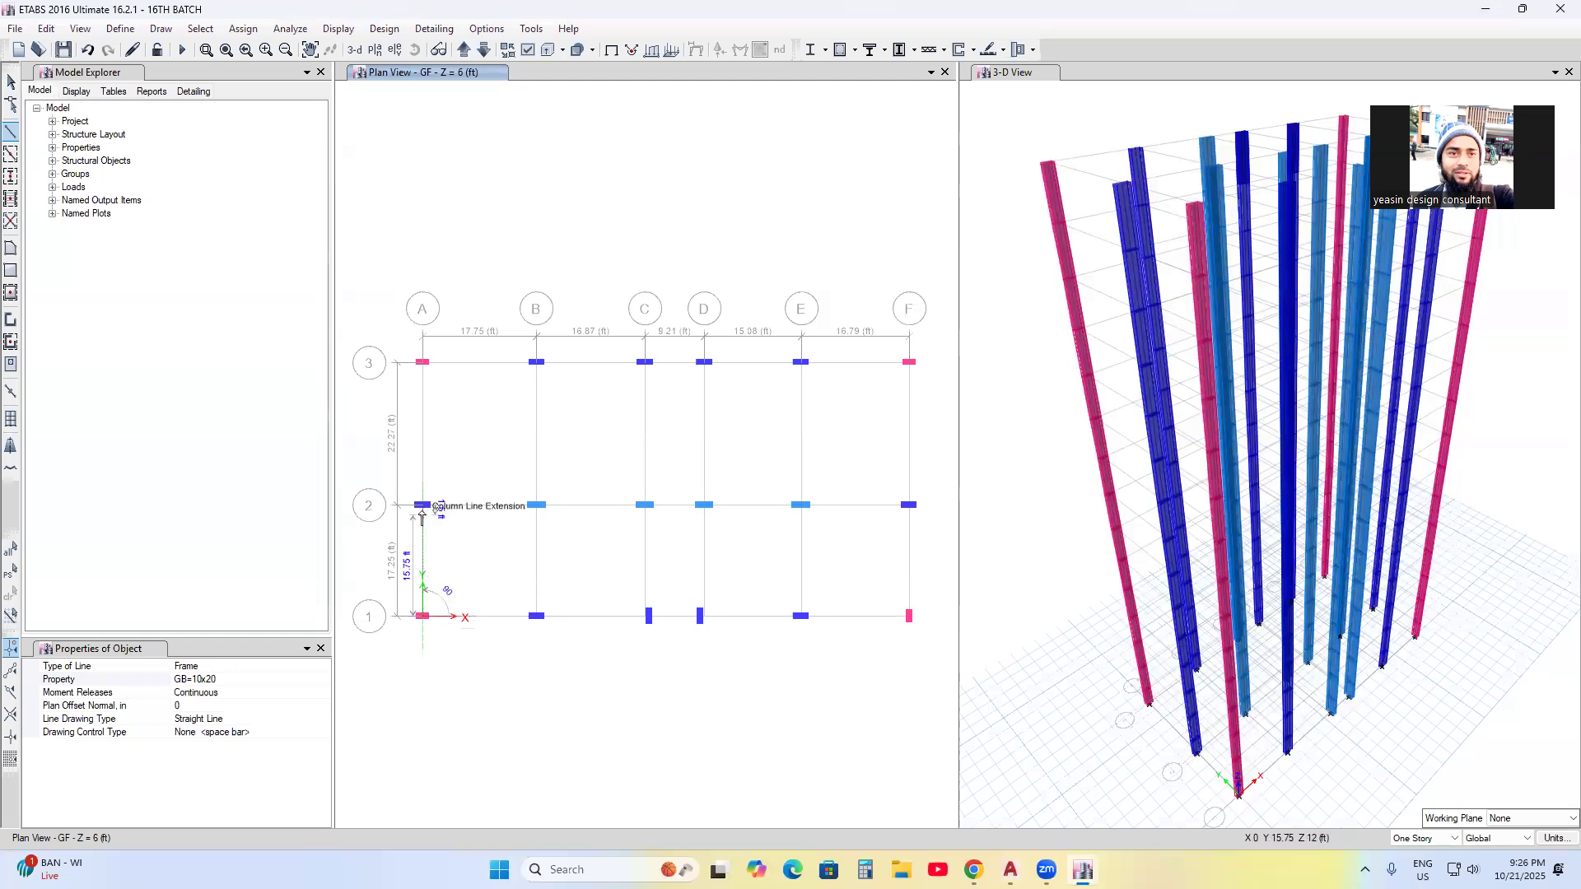
click(420, 504)
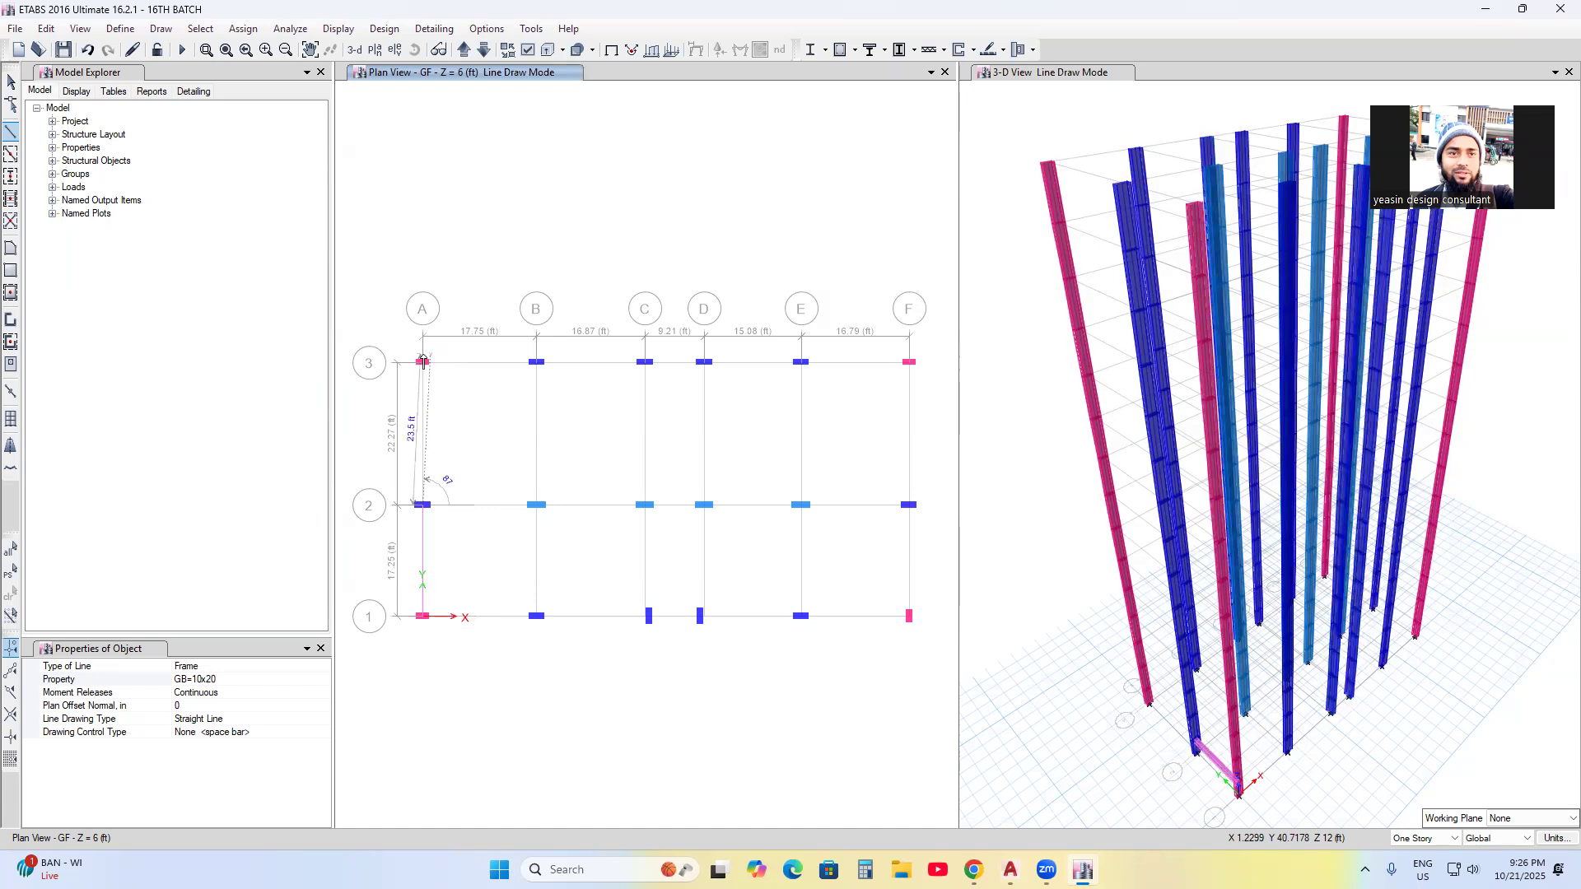
click(533, 366)
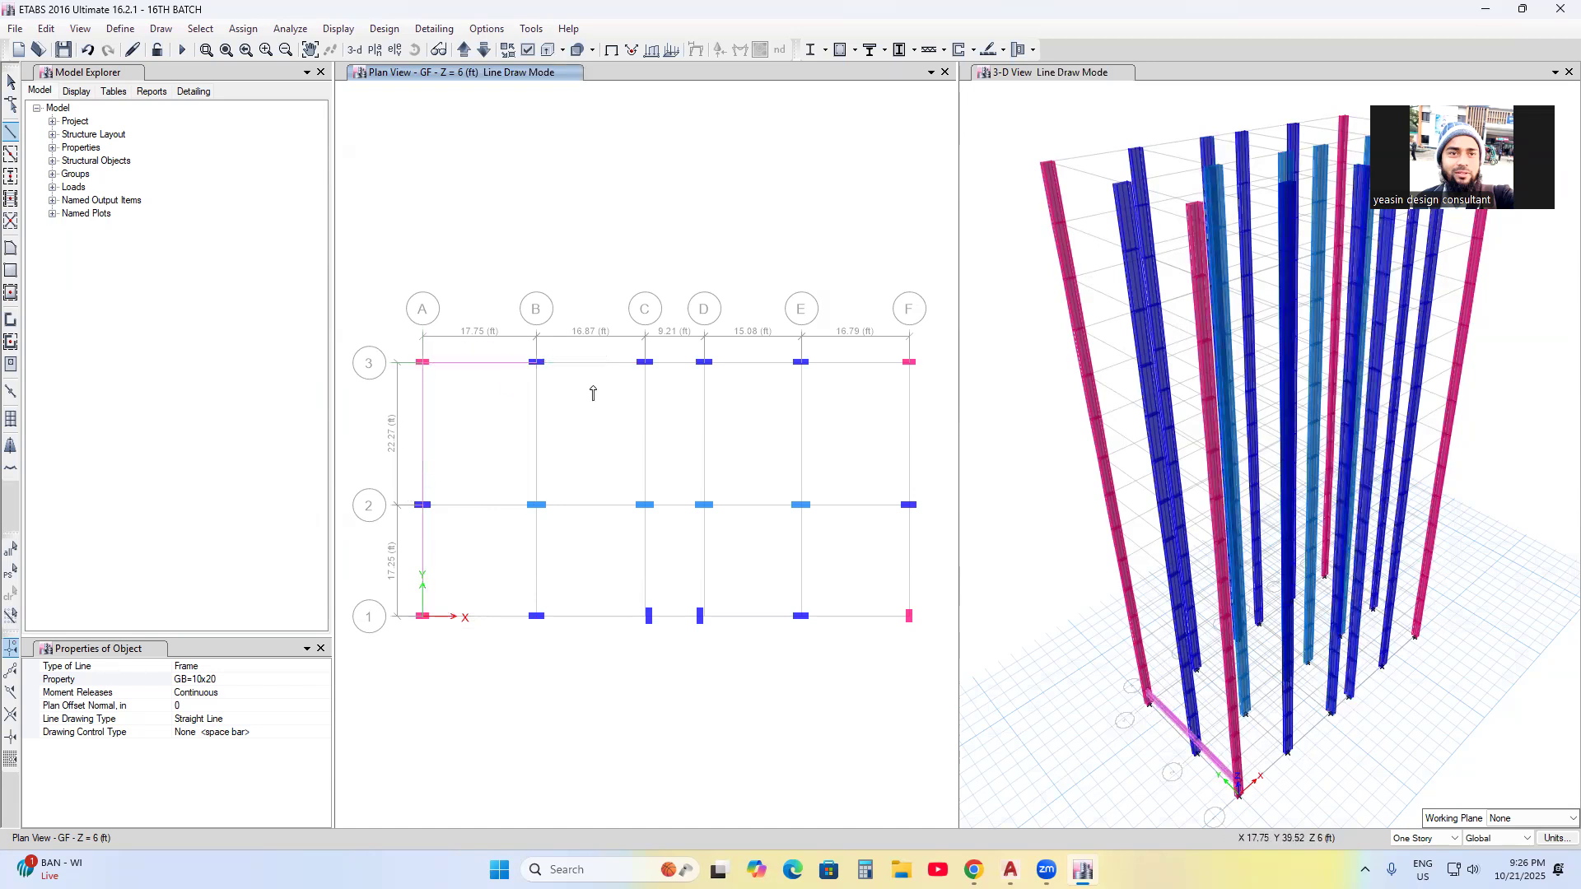
click(645, 366)
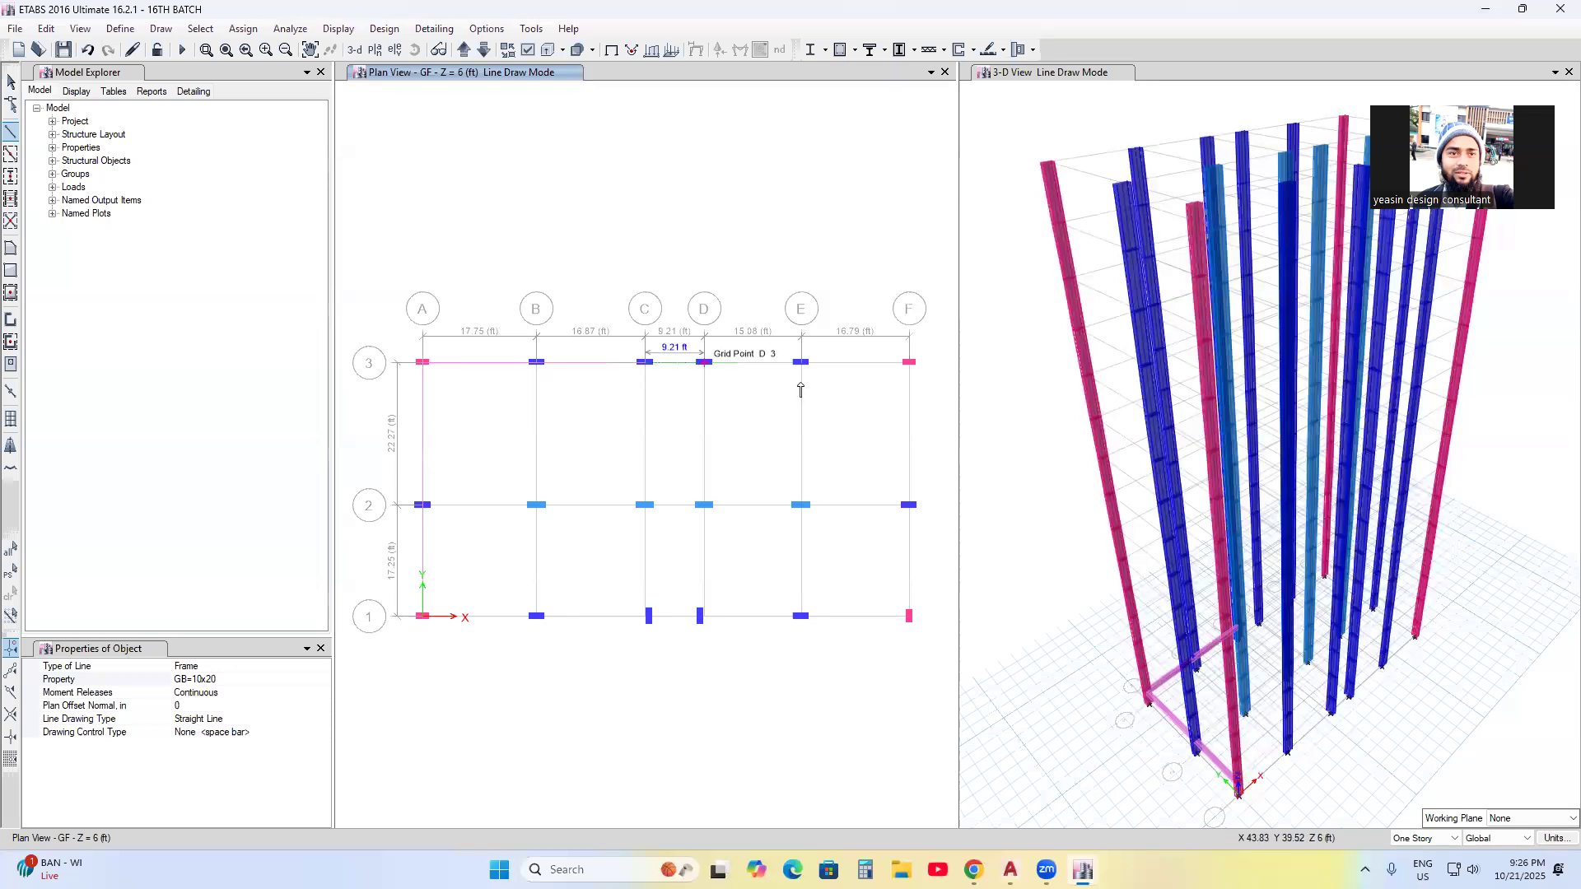
click(803, 364)
click(909, 364)
- Continue the GB=10x20 beams down grid F to grid 1 and through the columns along grid 1 back to A
click(908, 504)
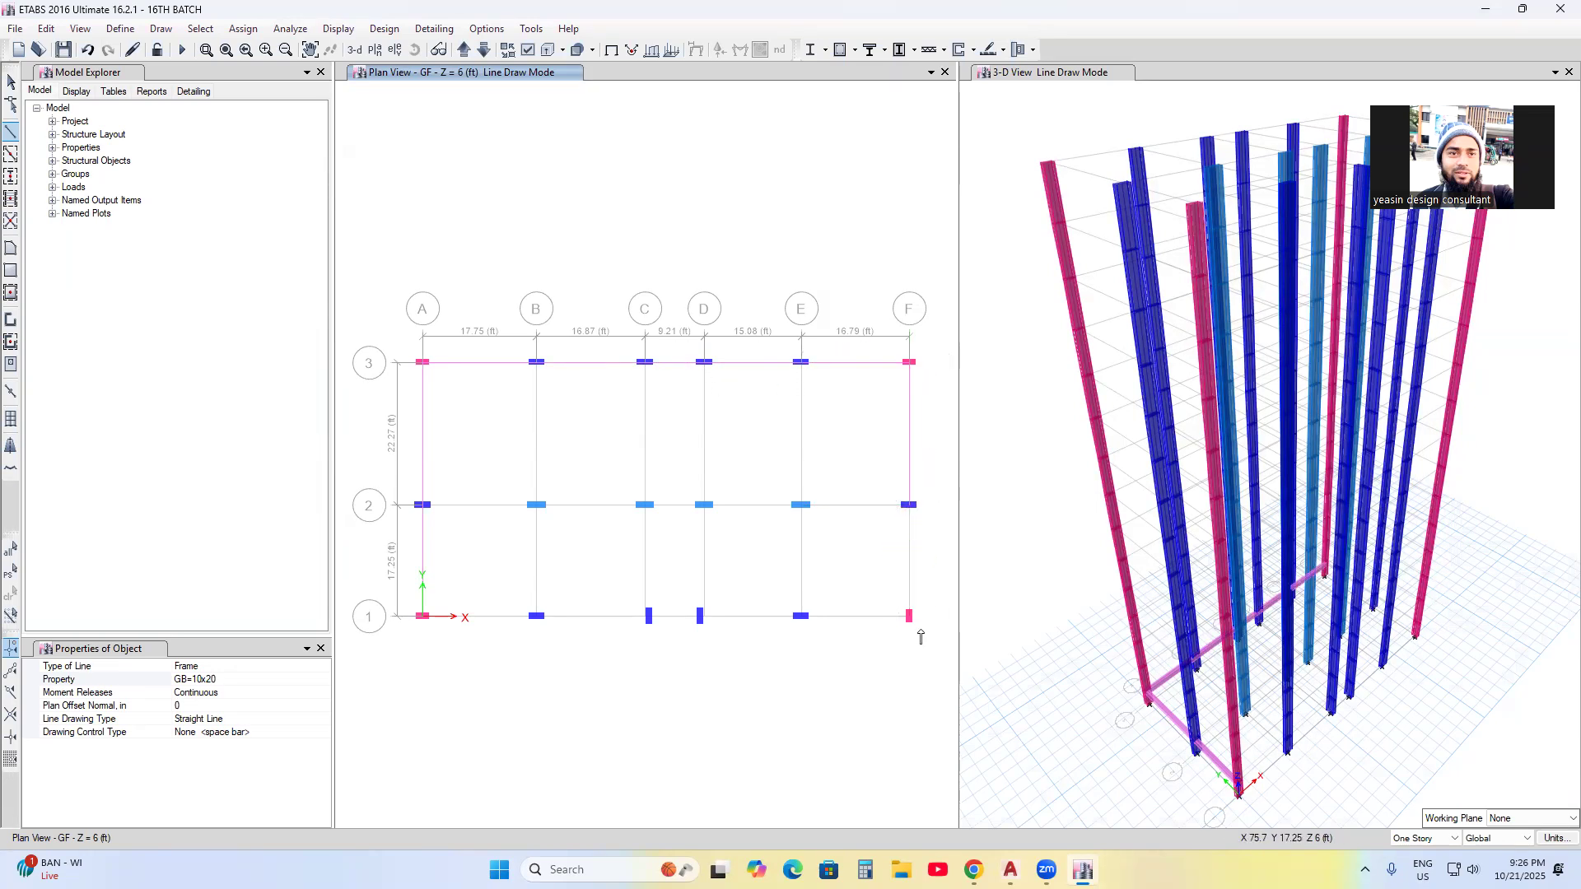
click(800, 616)
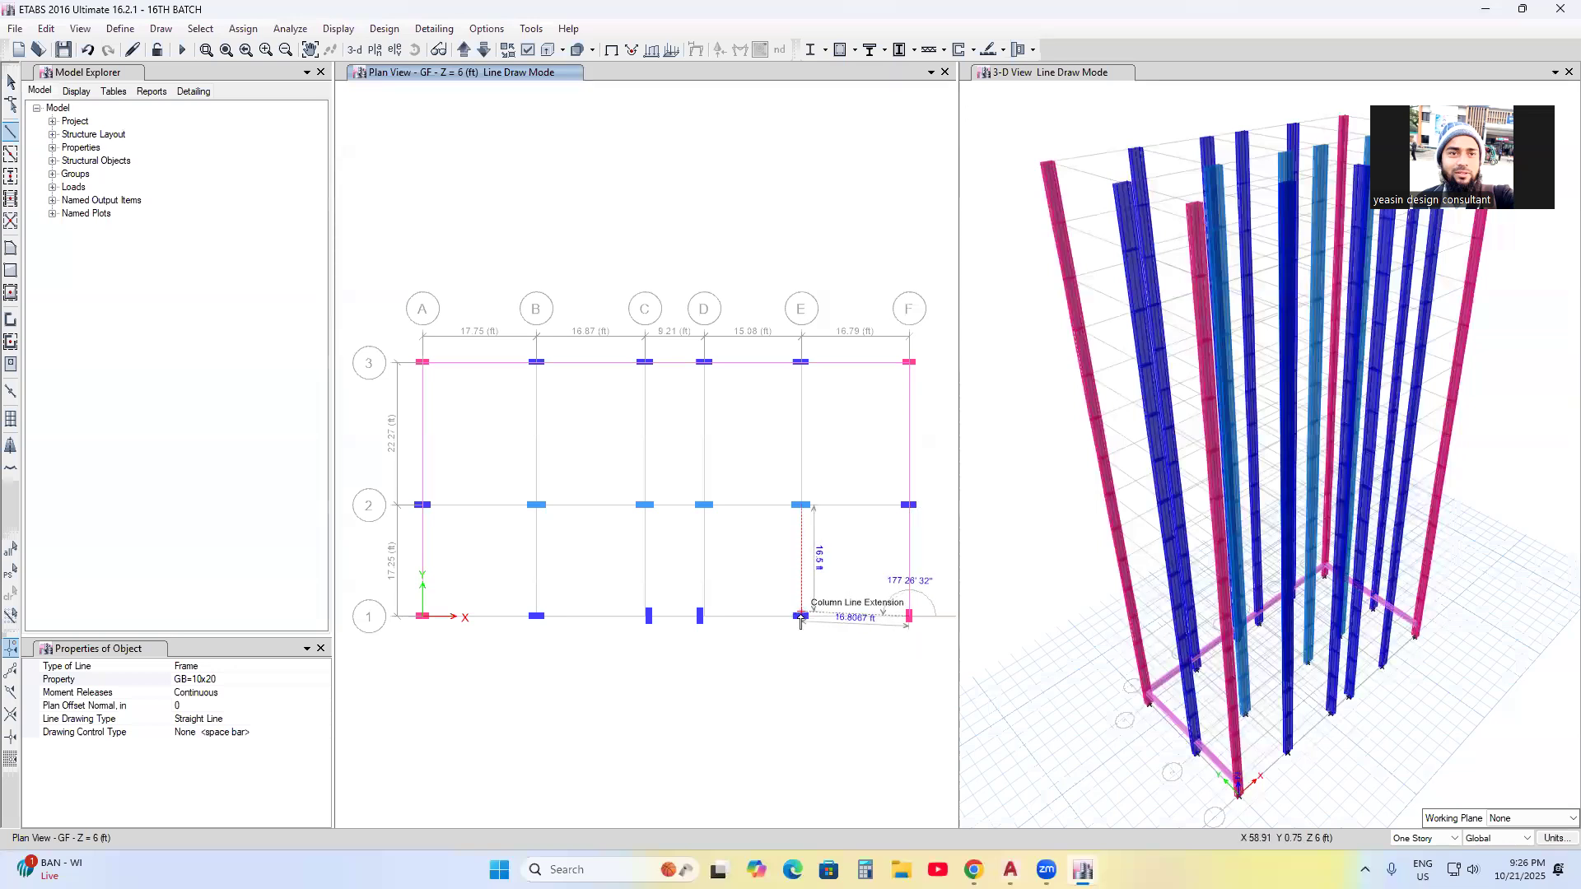
scroll(688, 626, up, 3)
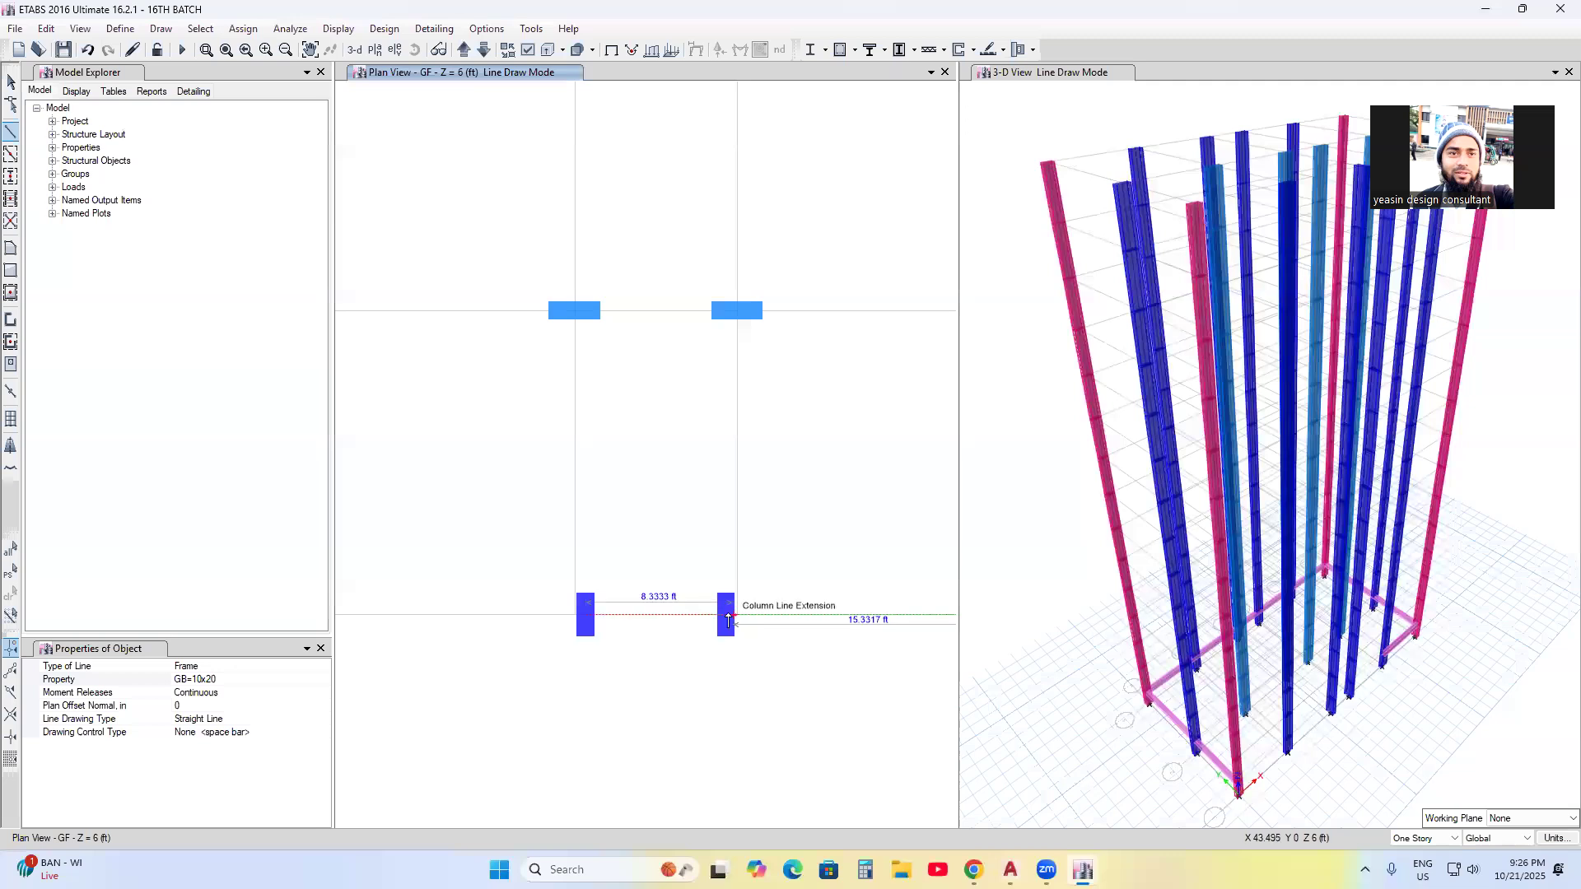
click(736, 617)
click(585, 618)
middle_drag(539, 639, 710, 637)
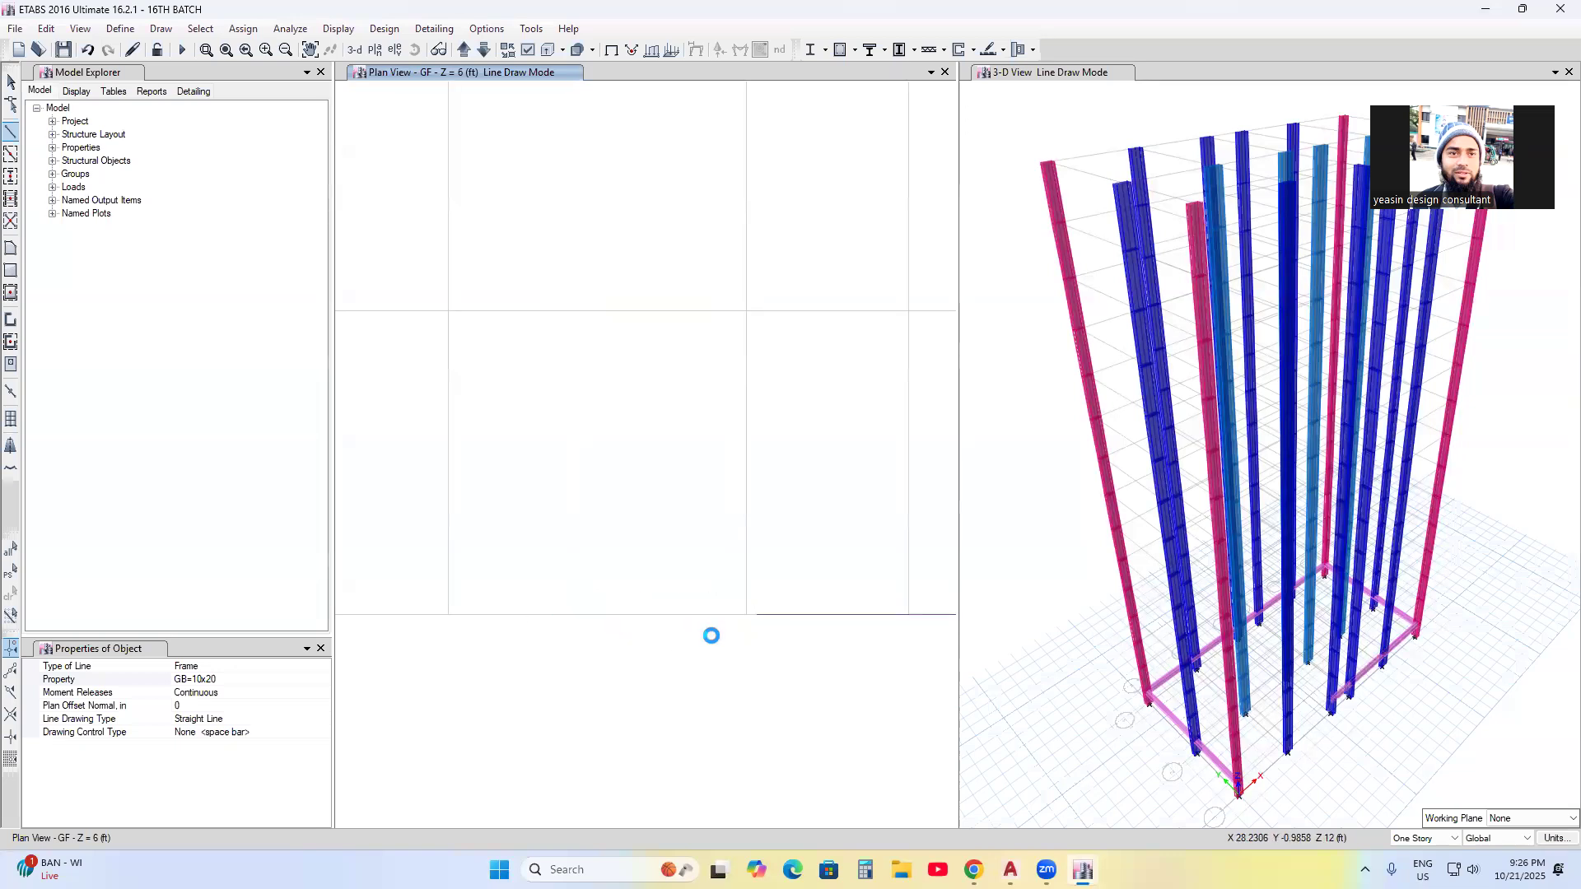
click(450, 618)
scroll(486, 631, down, 5)
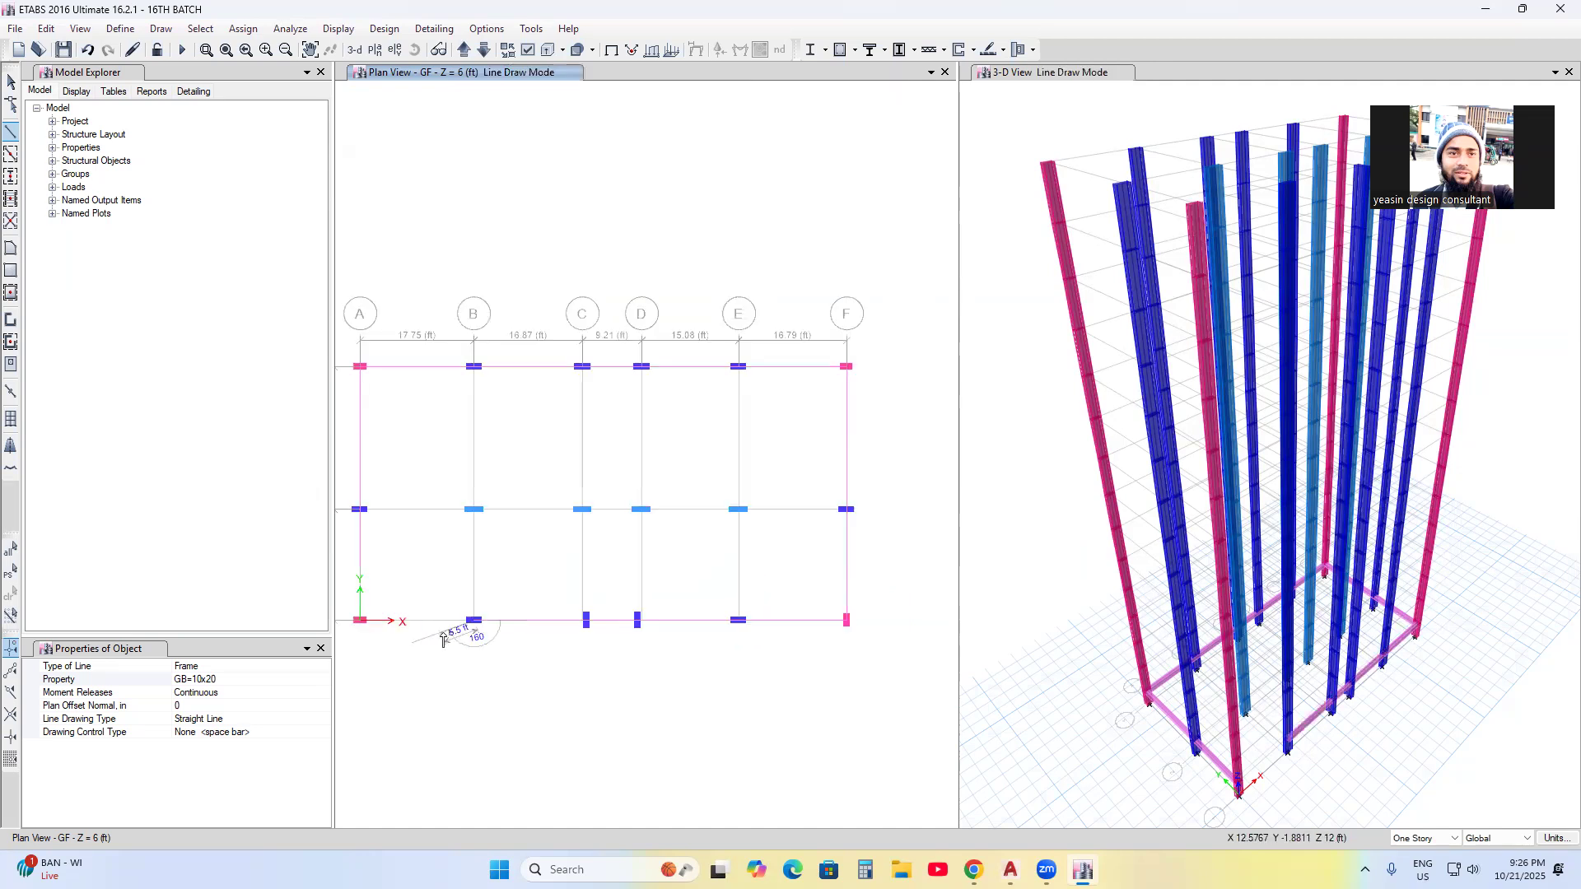
click(360, 620)
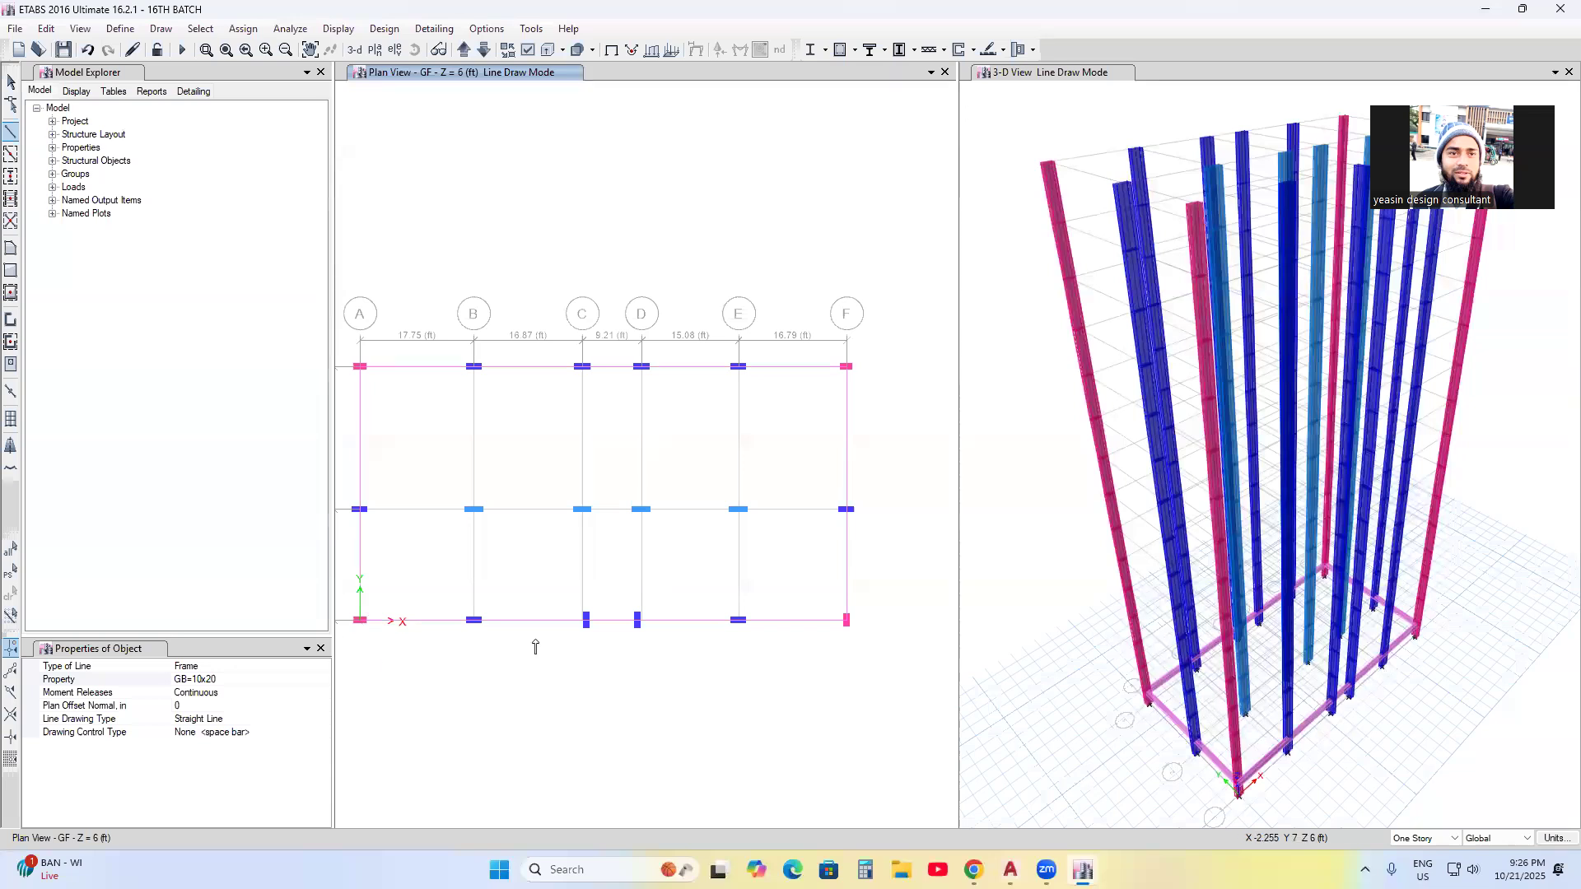
- Draw GB=10x20 beams along grid 2 through each column from A to F
middle_drag(450, 703, 558, 722)
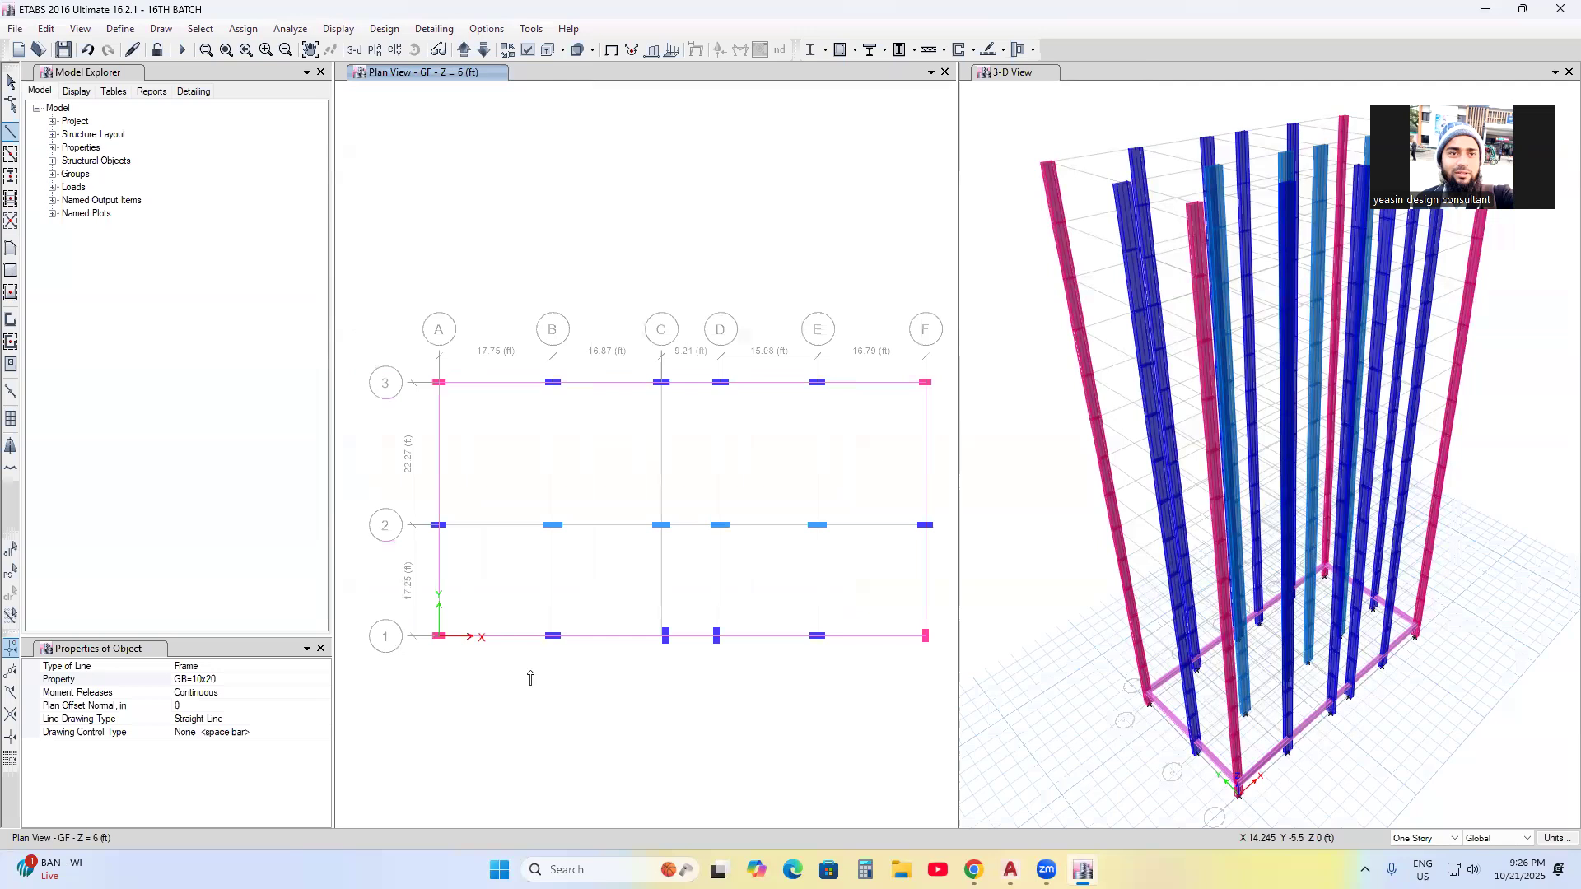
click(438, 525)
click(553, 525)
click(662, 524)
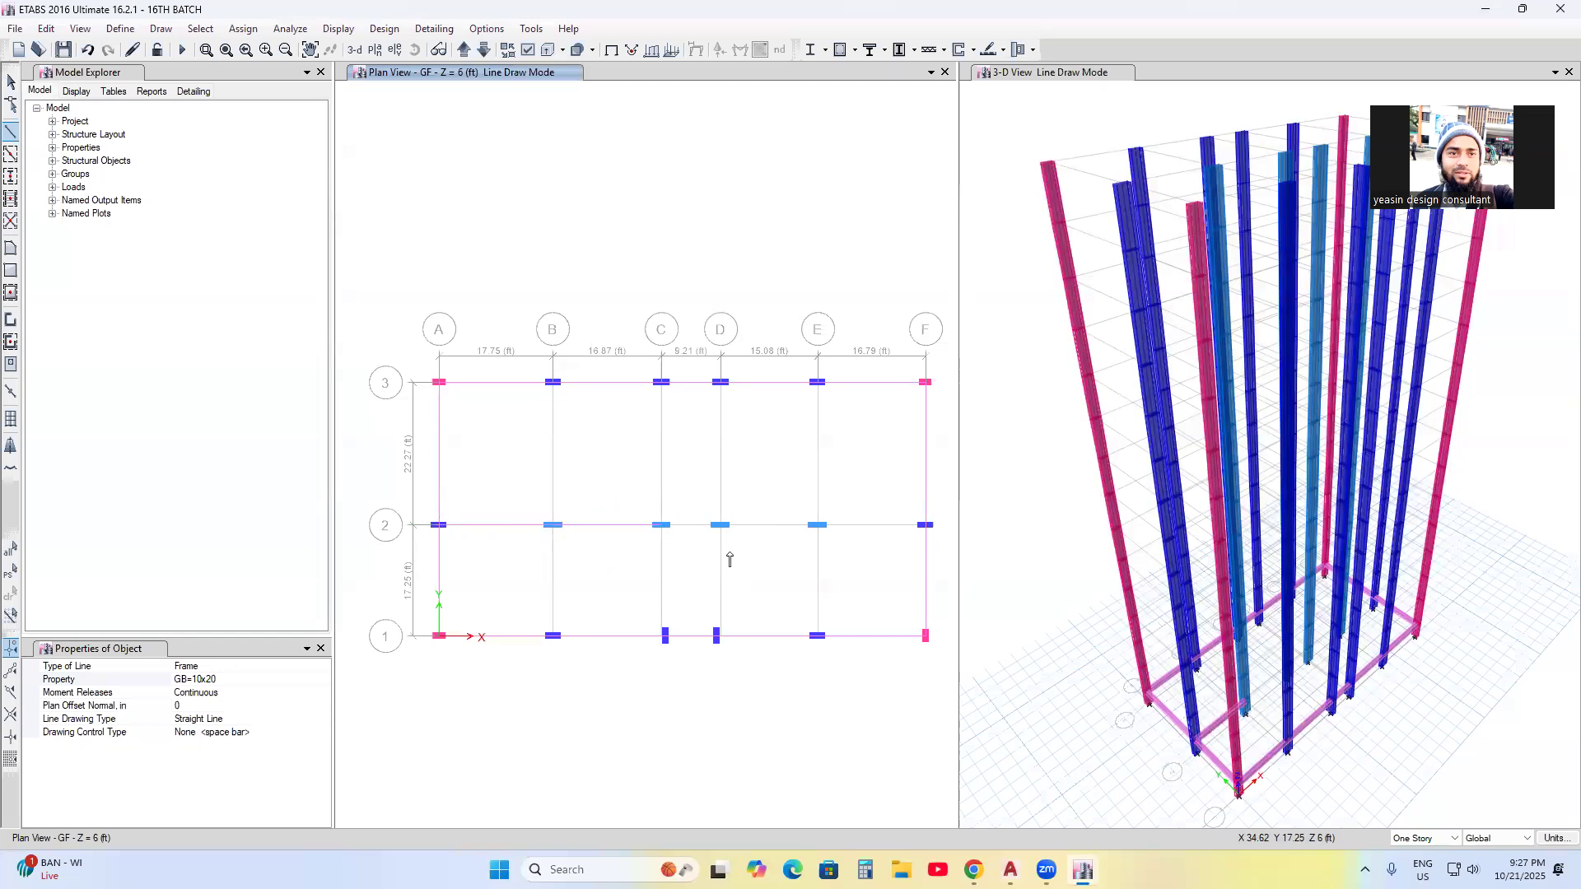
click(721, 526)
click(820, 528)
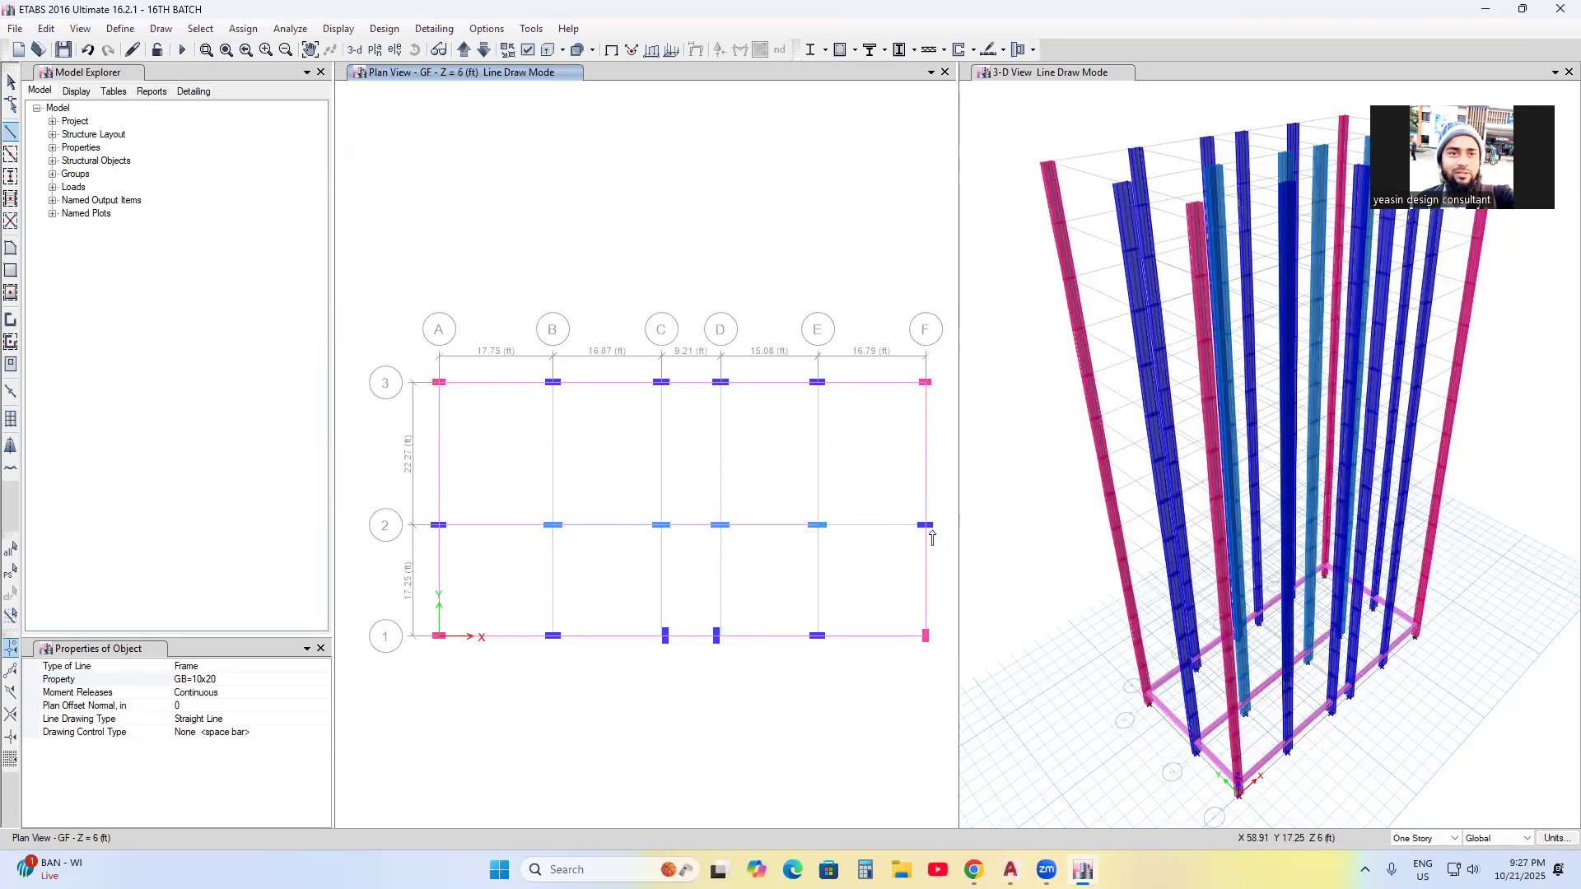
double_click(925, 528)
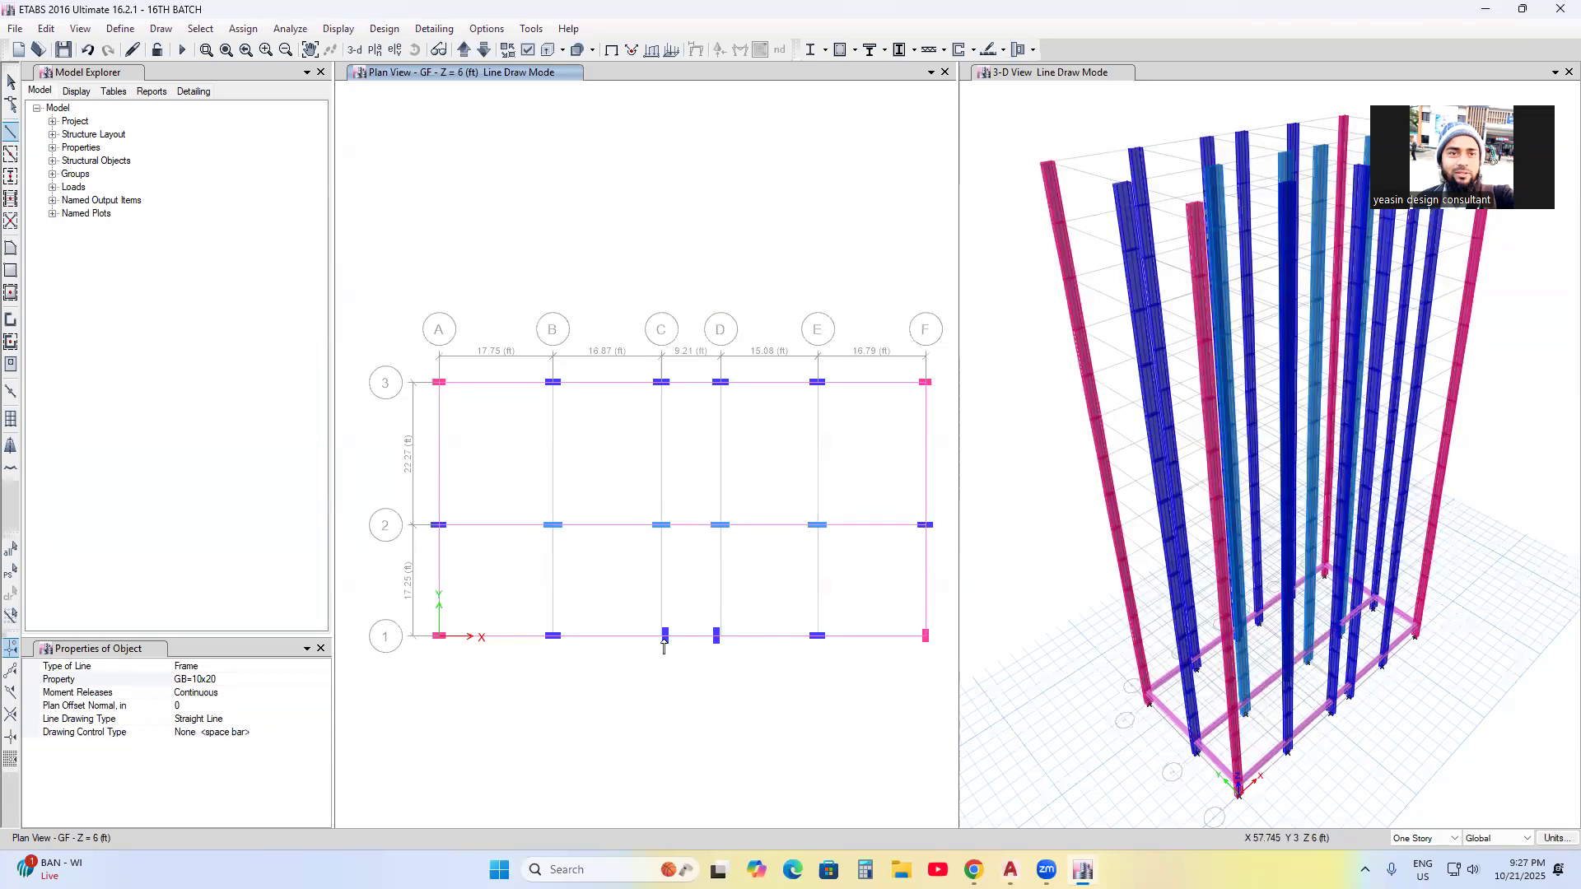
- Draw GB=10x20 beams along grid C from grid 3 to 2 and along grid B from grid 3 through 2 to 1
click(663, 383)
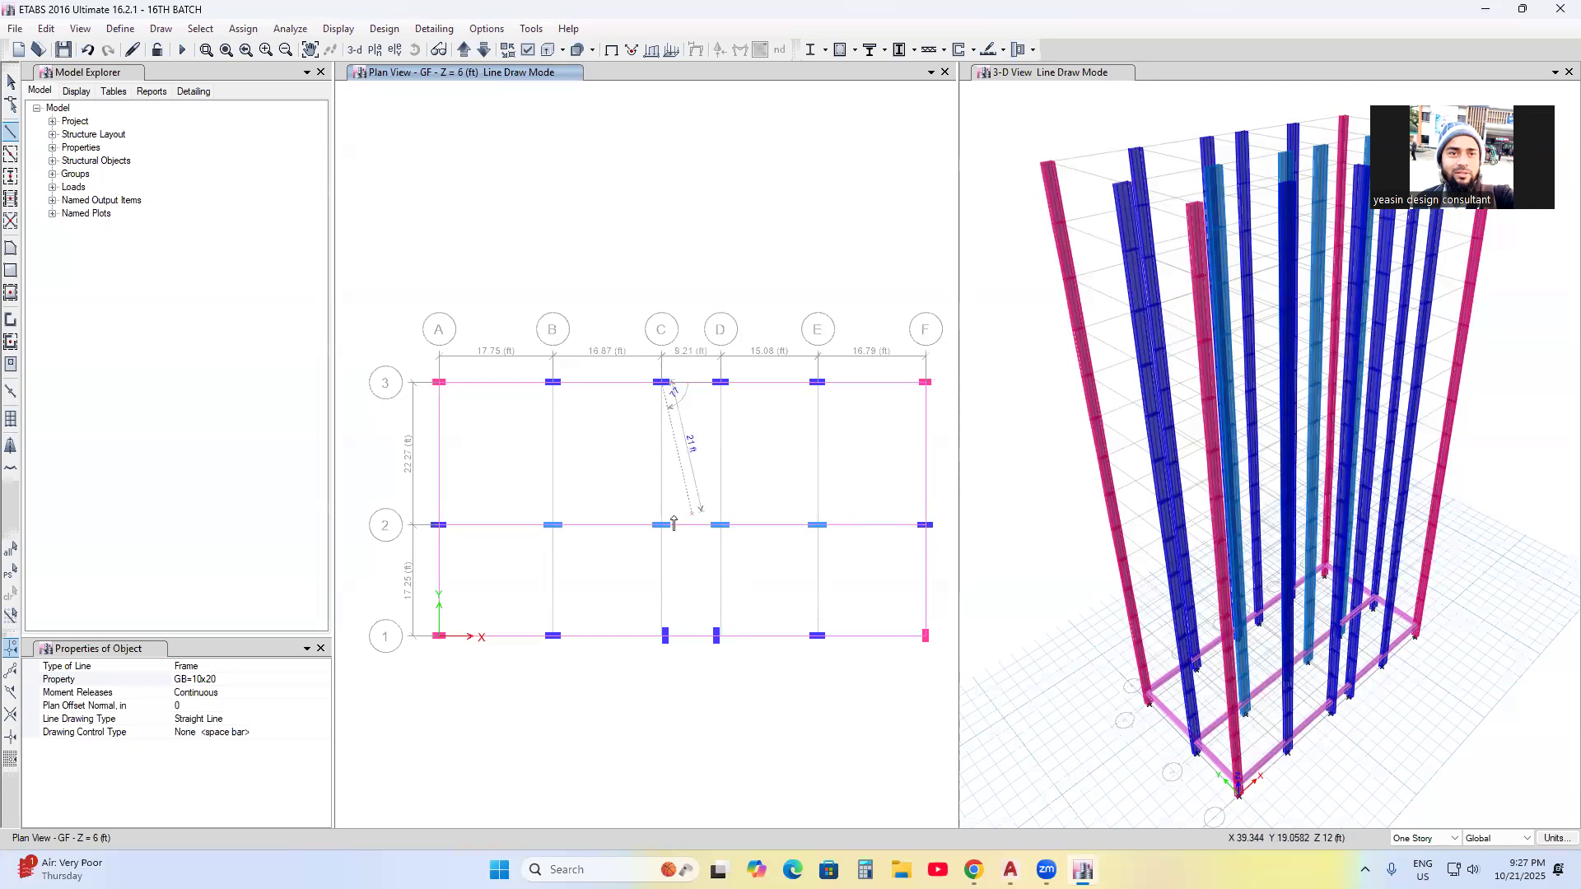
double_click(661, 526)
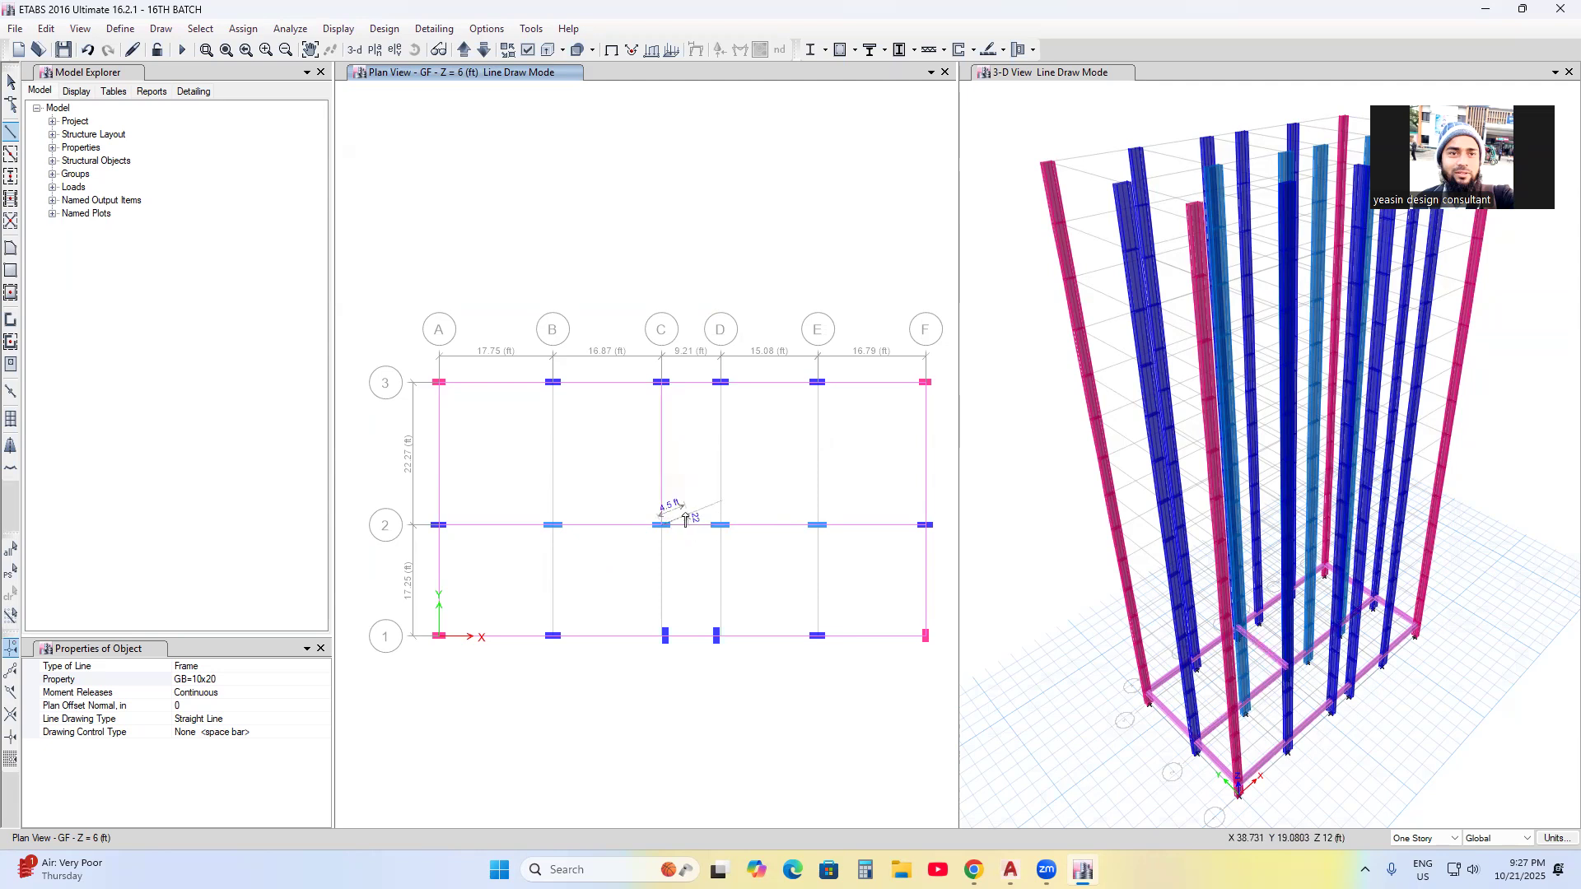
click(553, 383)
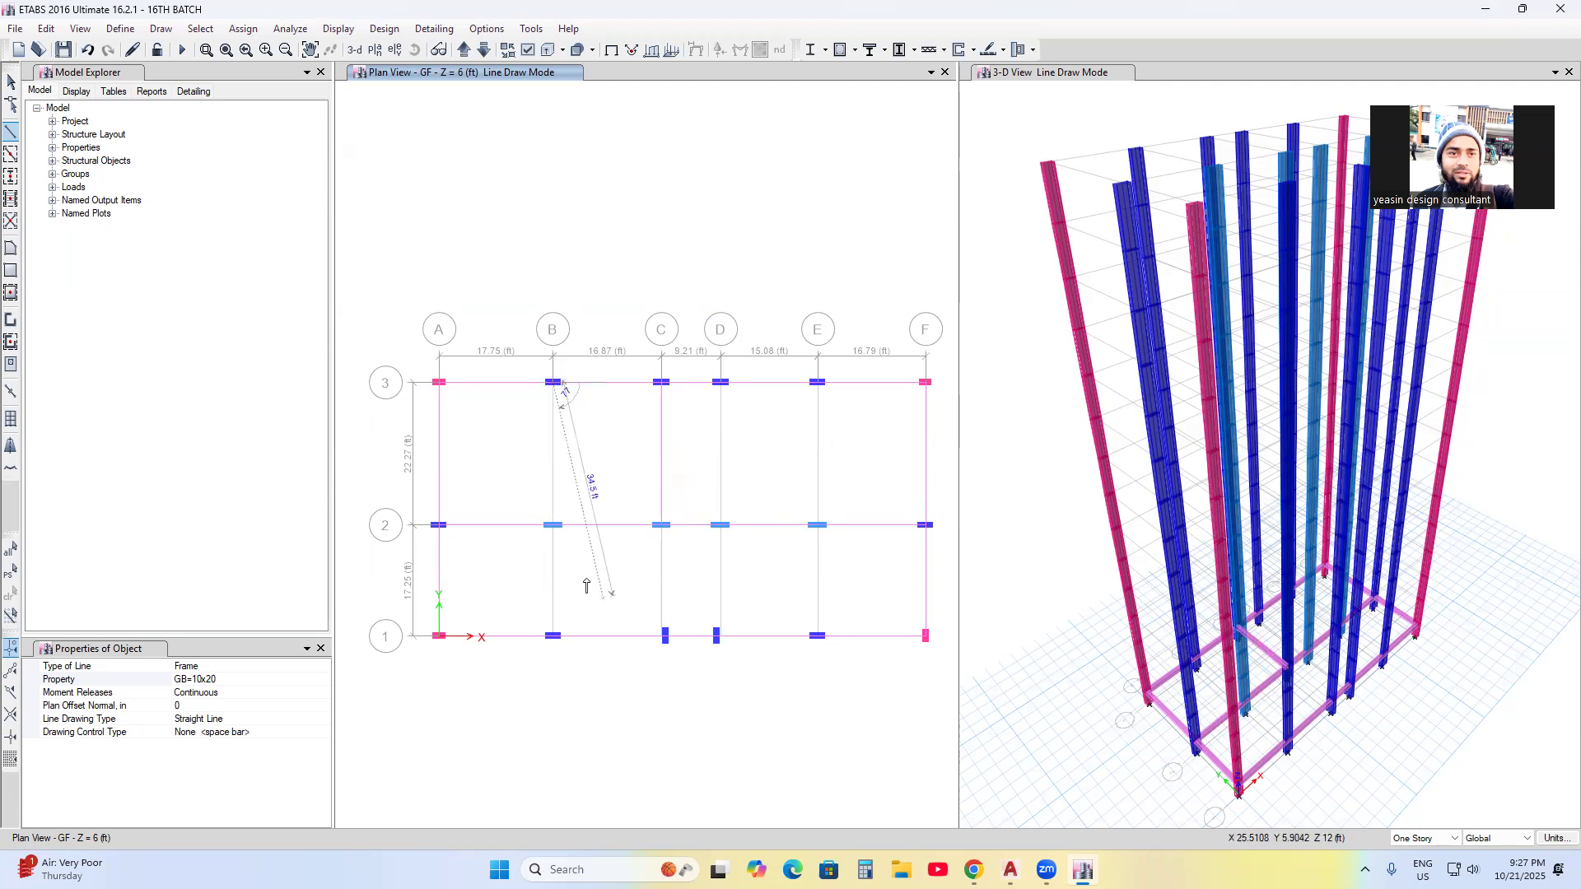
click(553, 526)
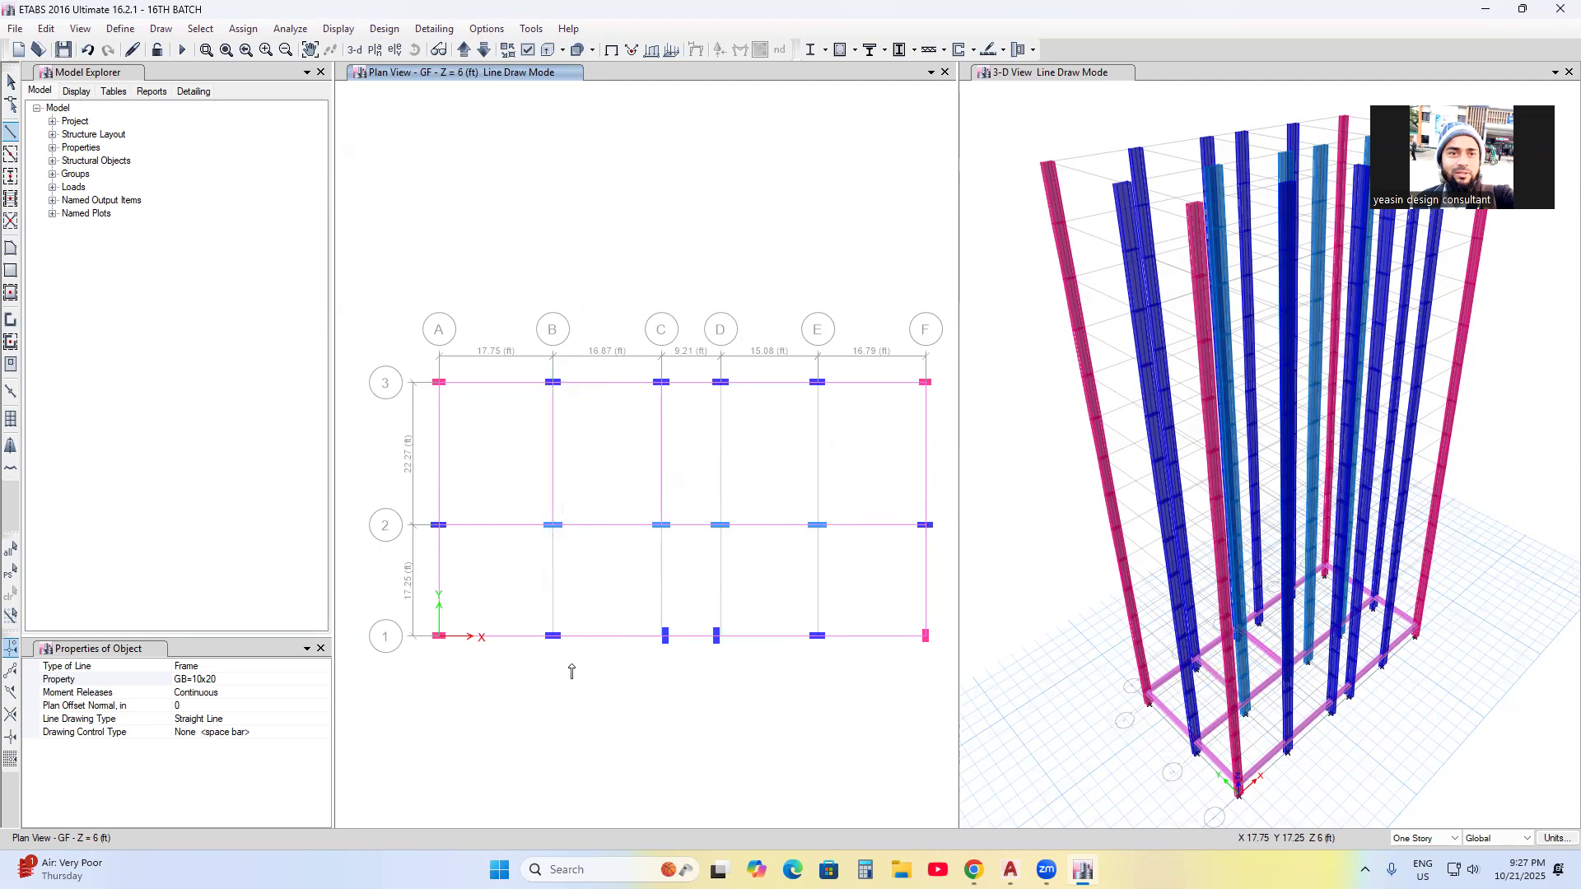
click(553, 637)
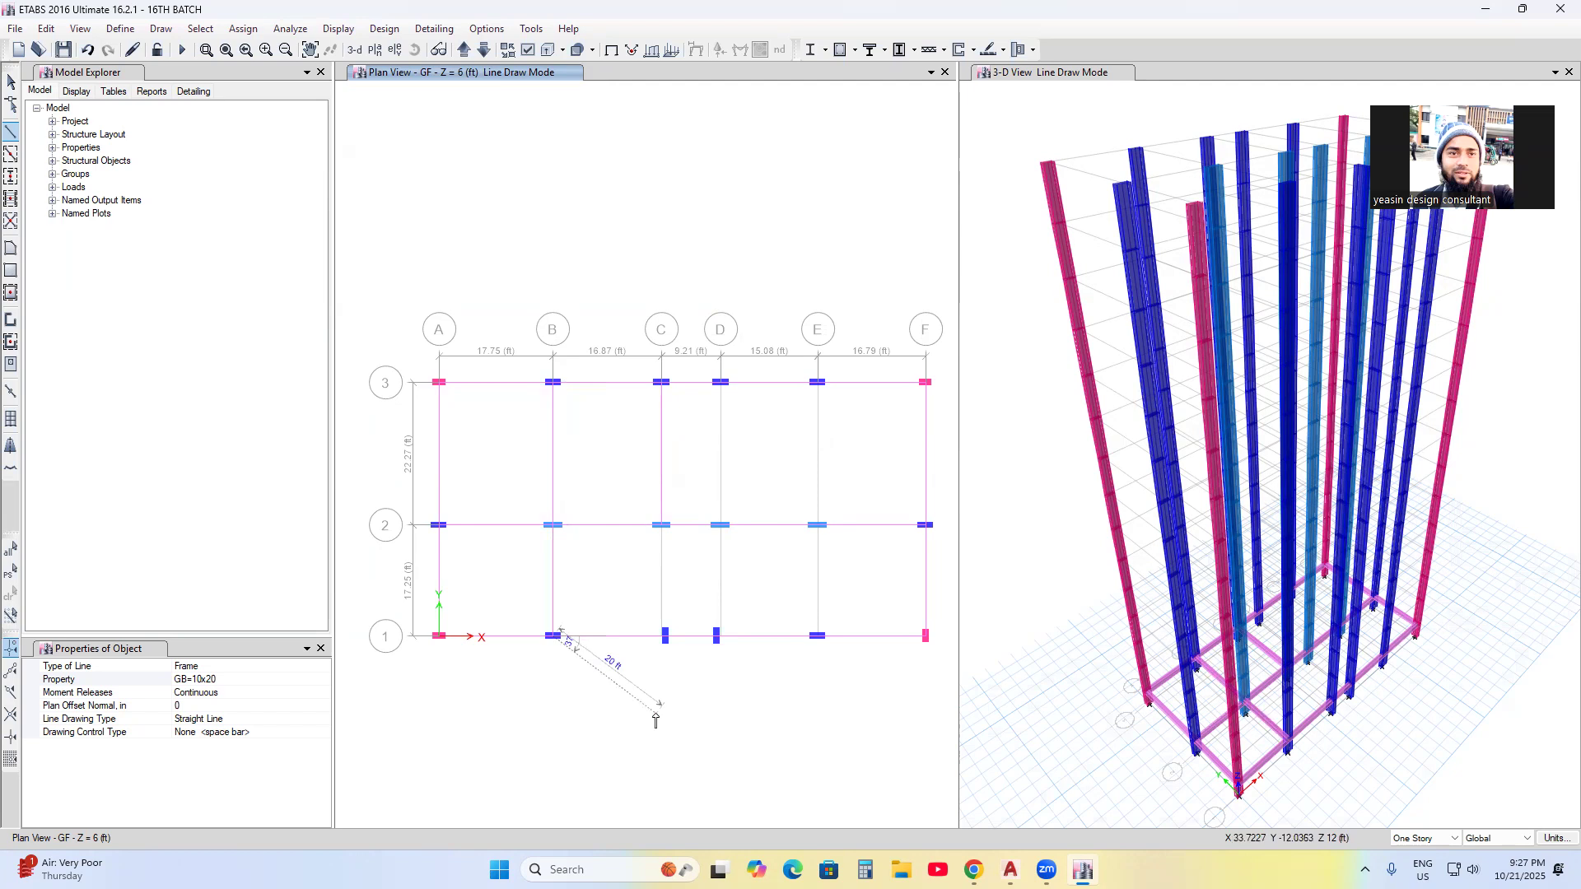
right_click(582, 677)
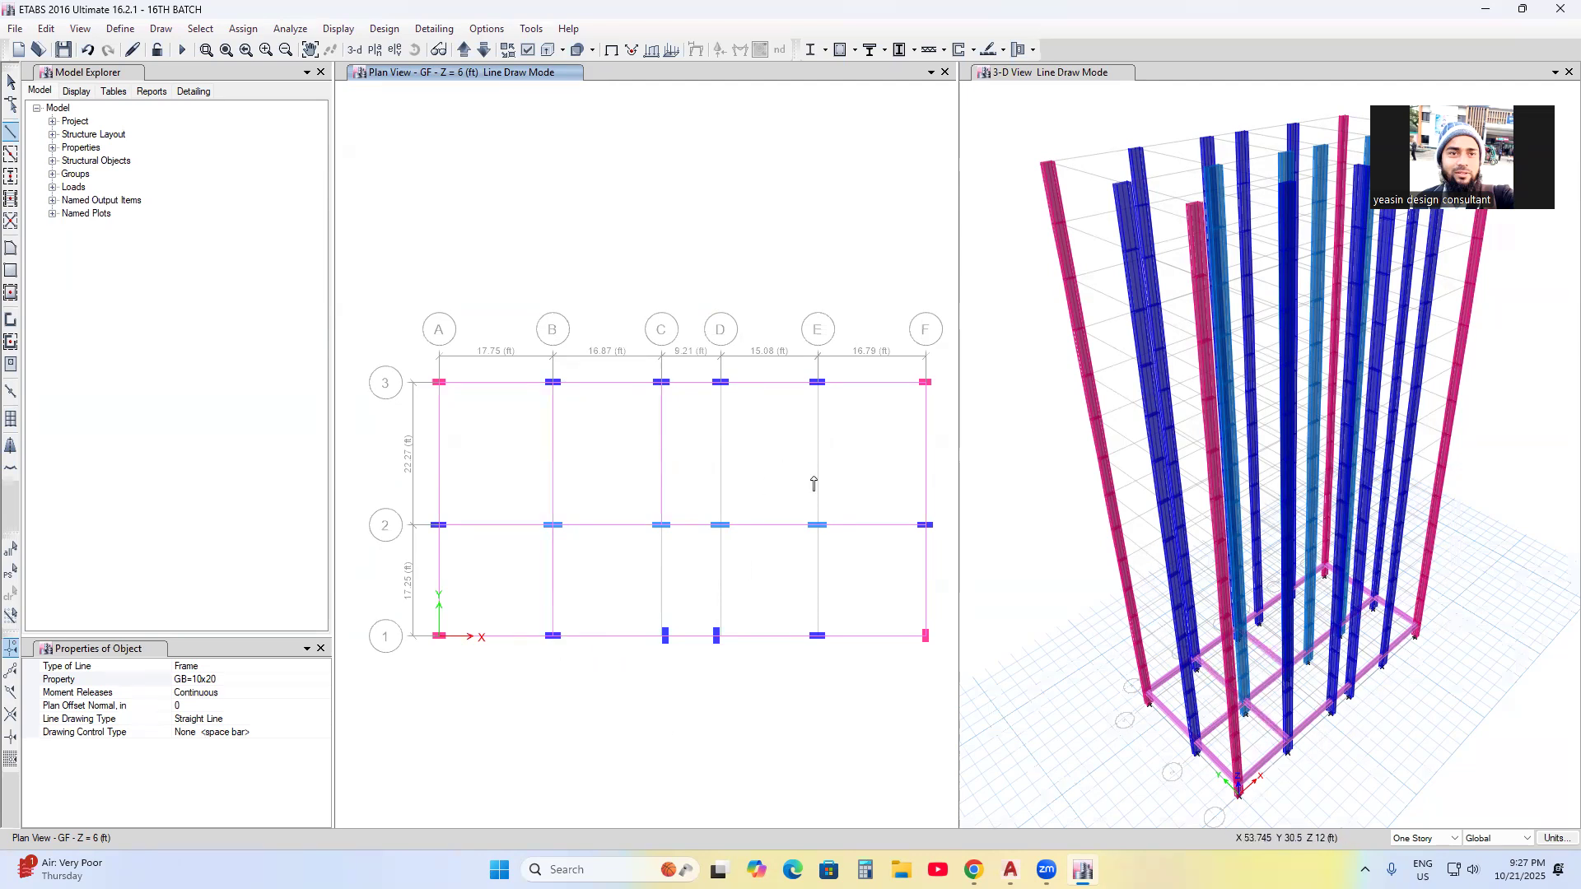
- Draw GB=10x20 beams along grid E from grid 3 through 2 to 1, and along grid D from grid 3 to 2
click(818, 384)
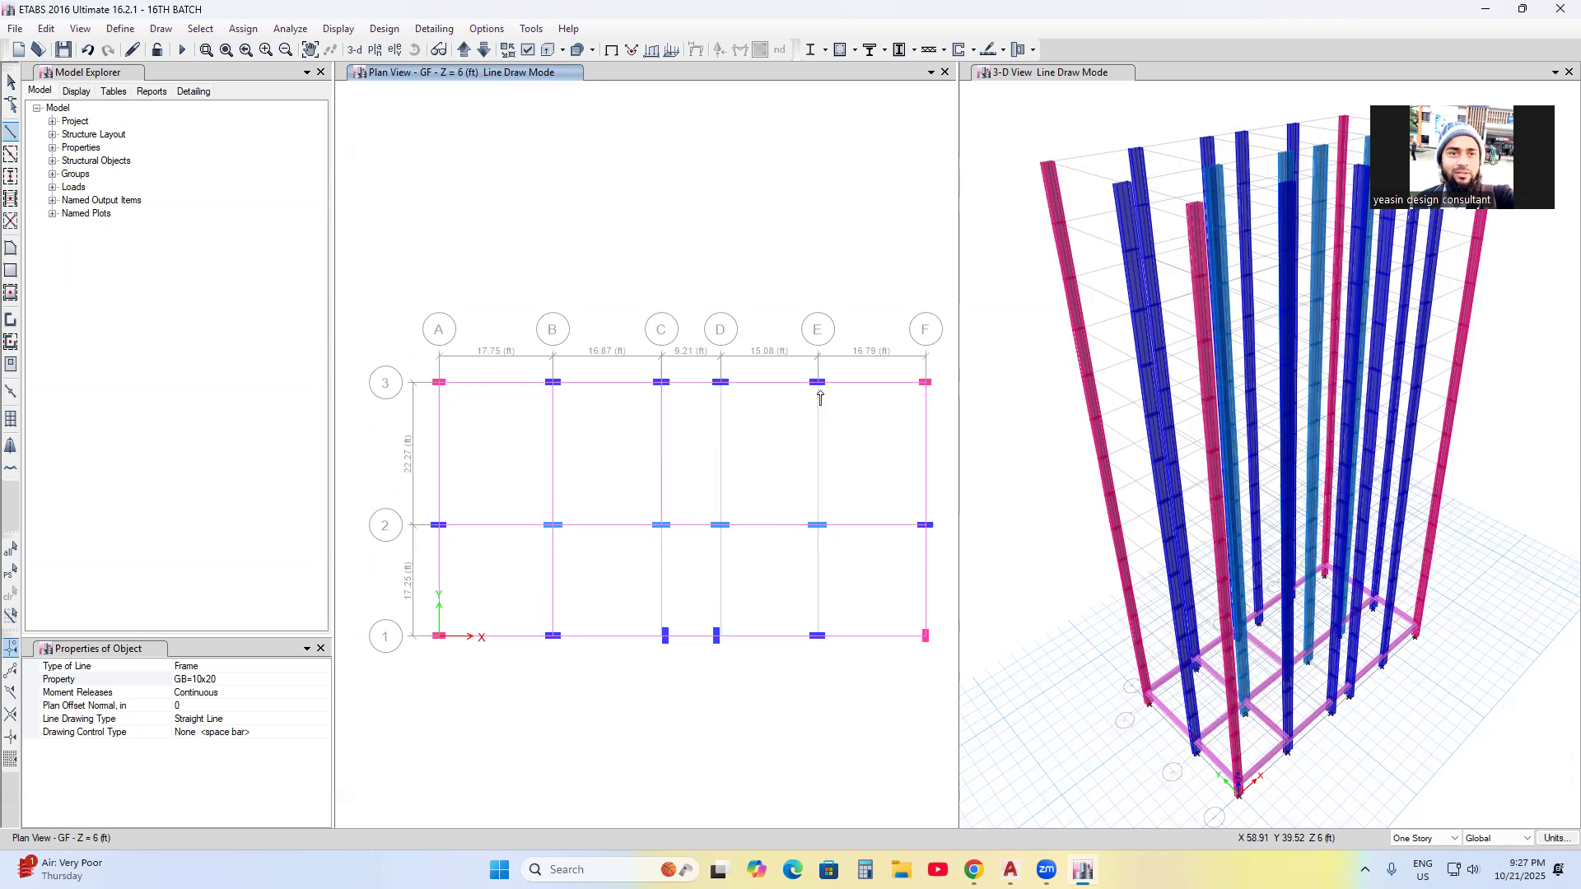
click(818, 526)
click(817, 635)
key(Escape)
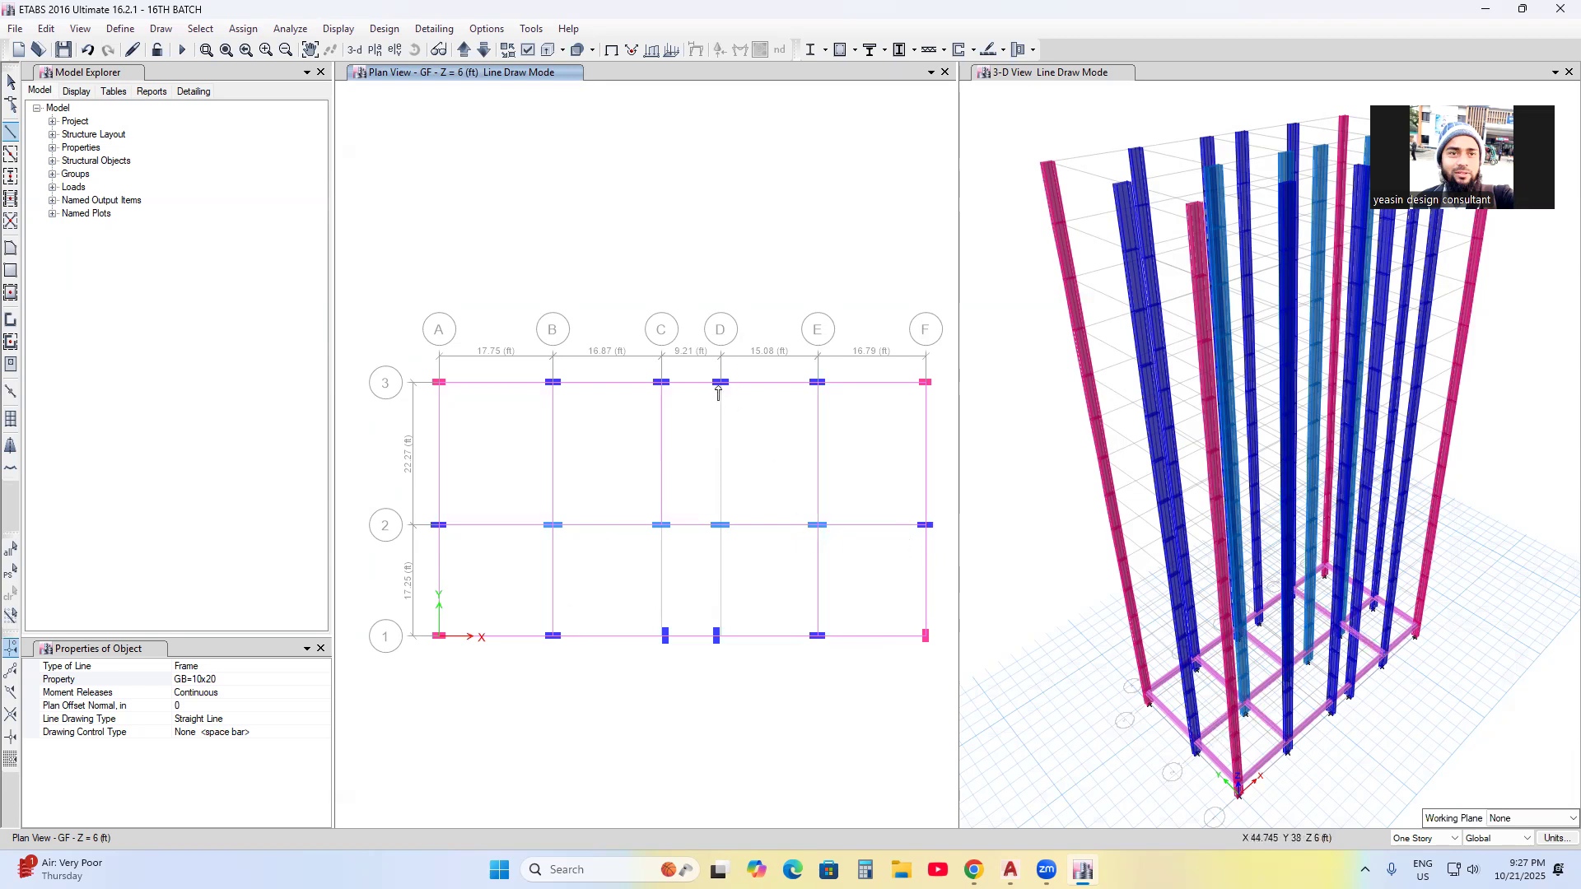
double_click(721, 525)
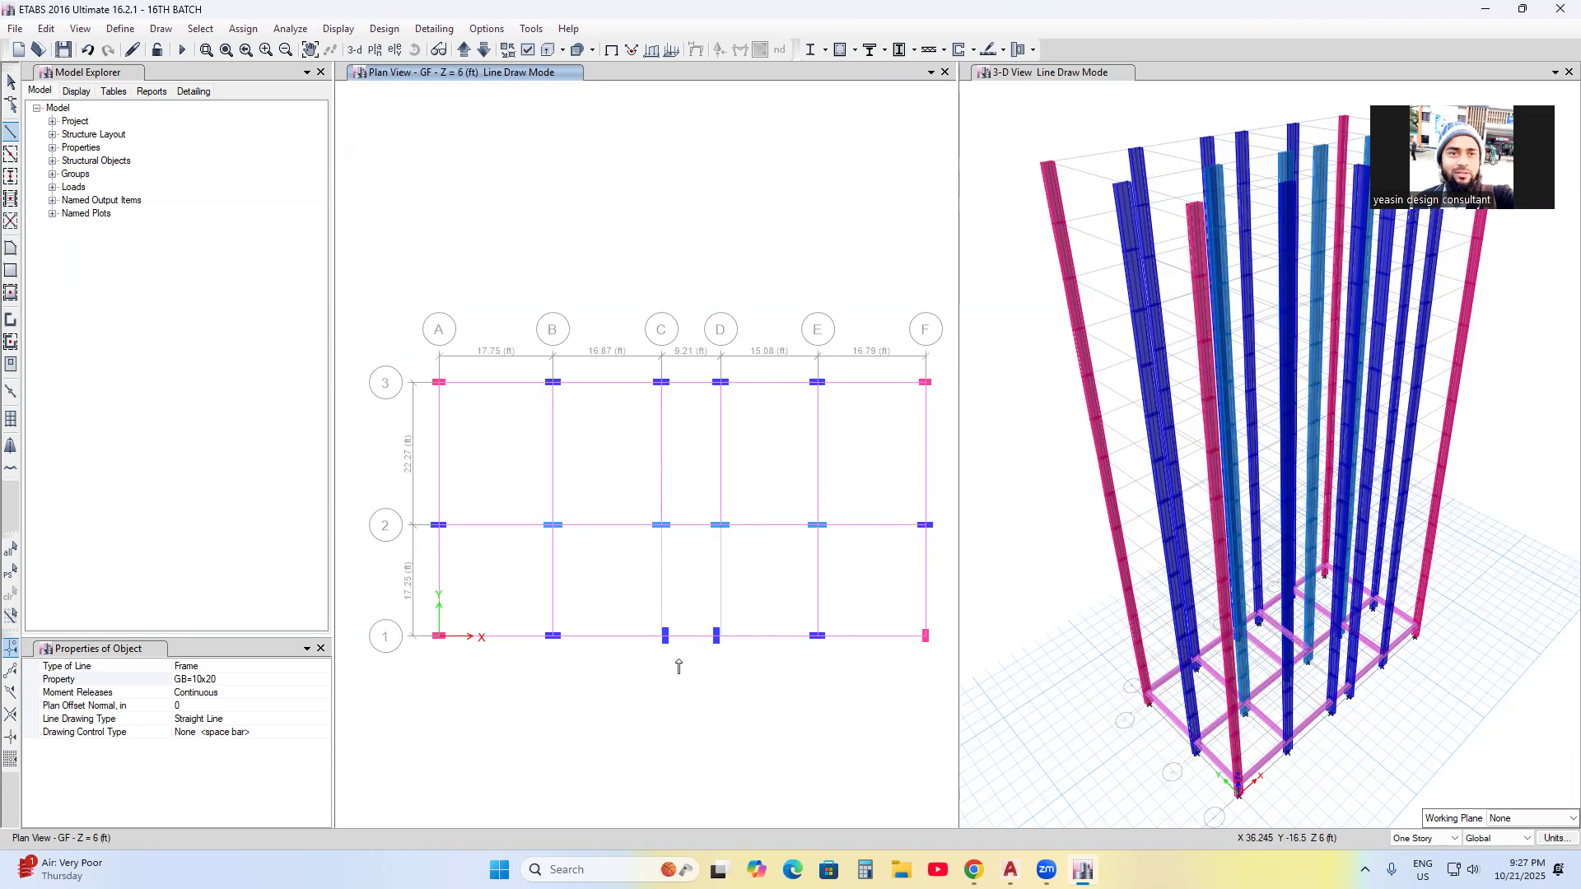
- Draw the remaining GB=10x20 beams along grids C and D from grid 2 to 1, ending at the grid intersections, and leave line drawing
scroll(688, 657, up, 3)
middle_drag(648, 476, 585, 527)
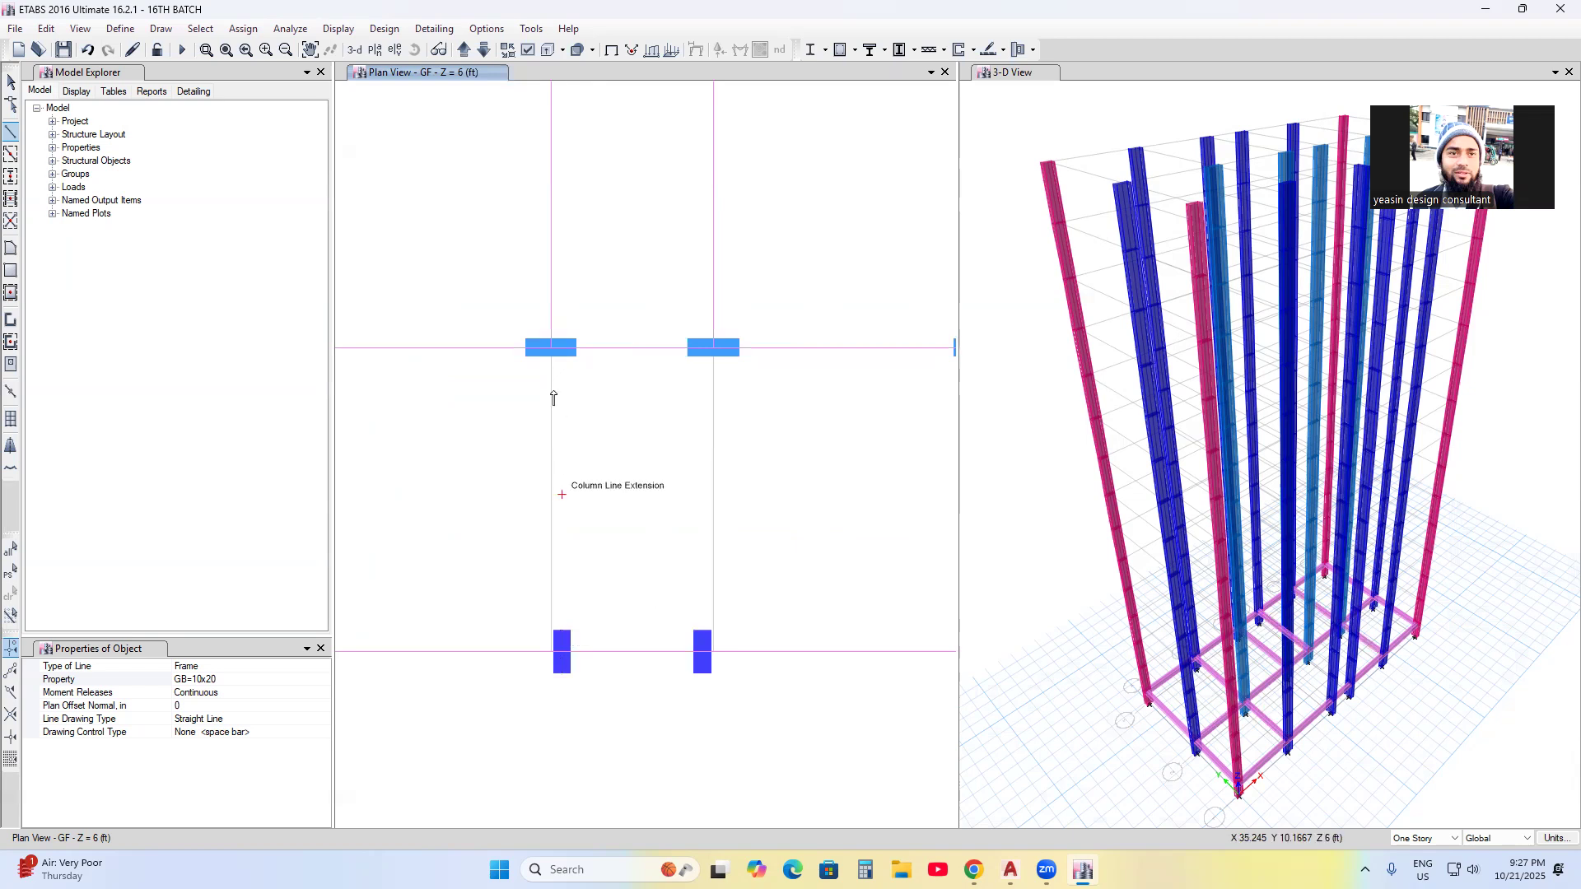
click(550, 348)
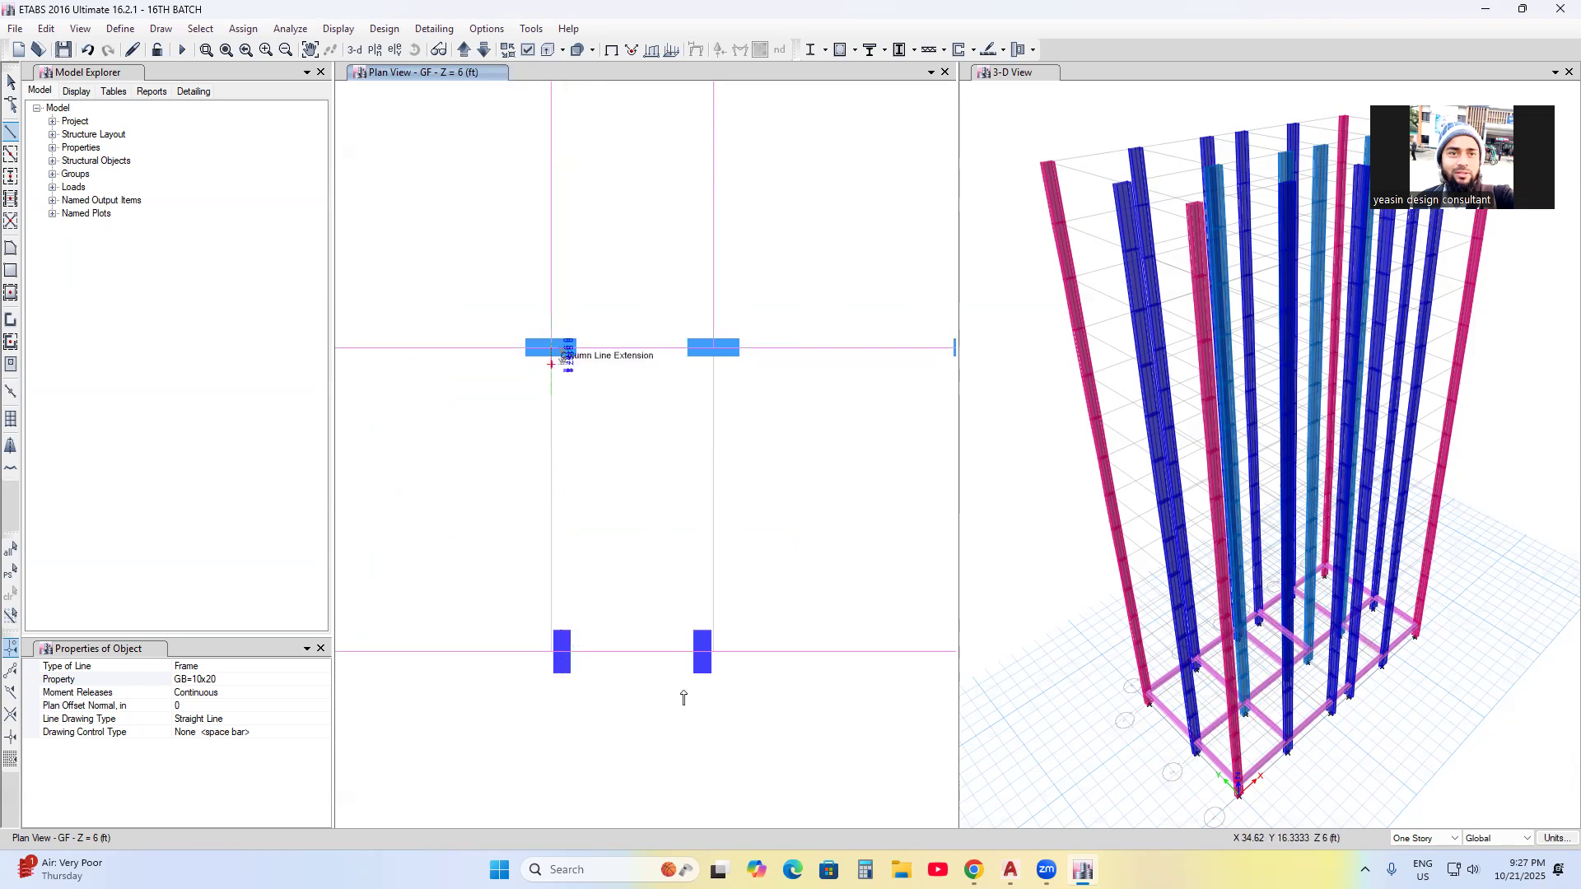
double_click(552, 655)
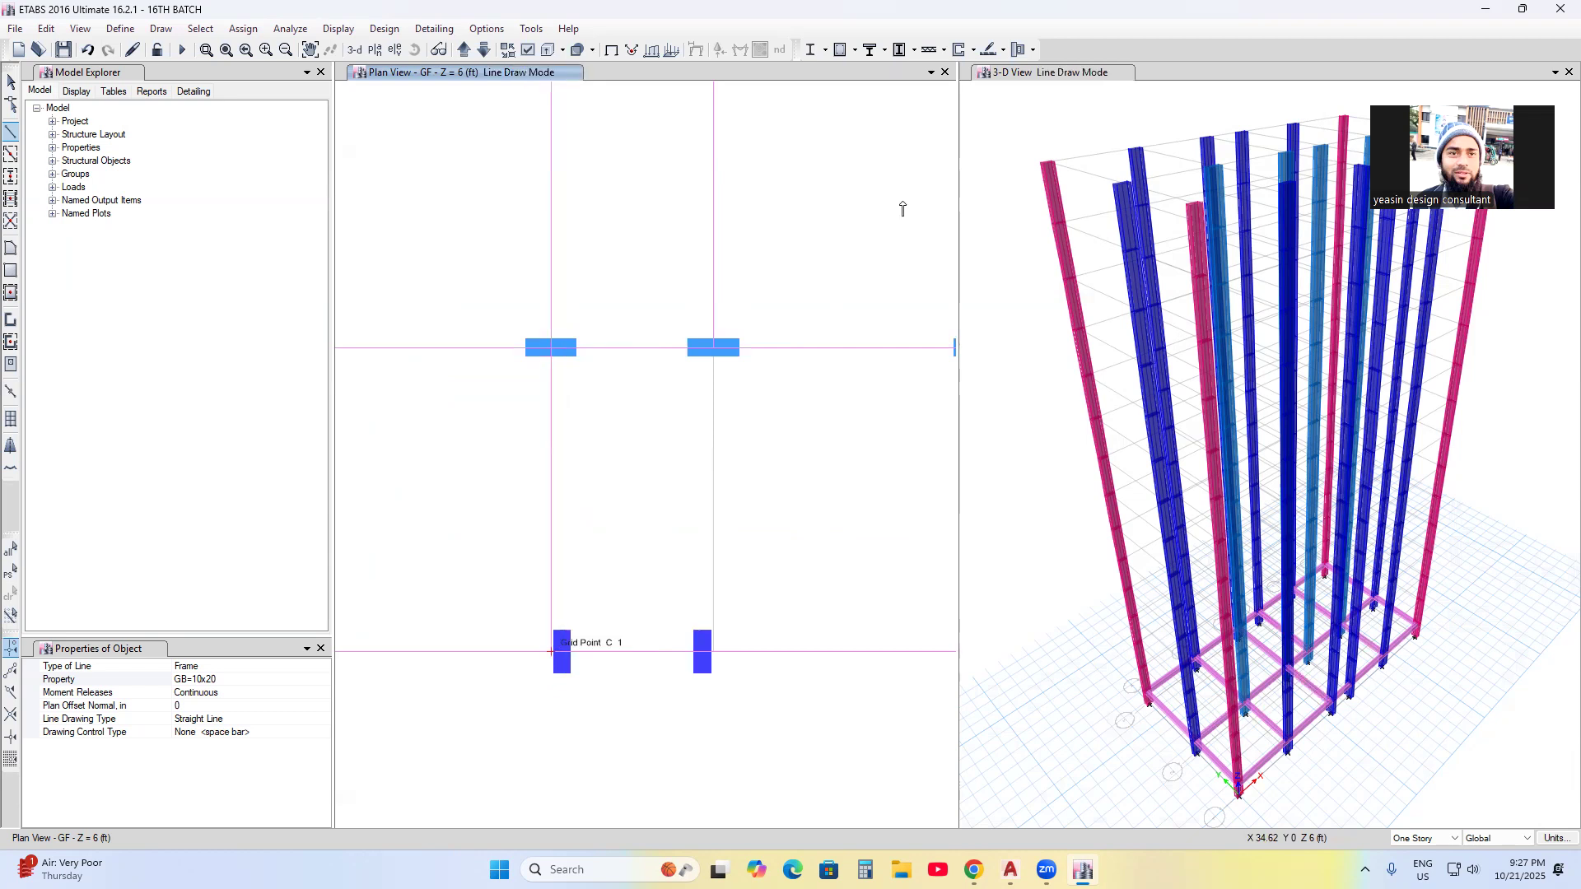
click(714, 348)
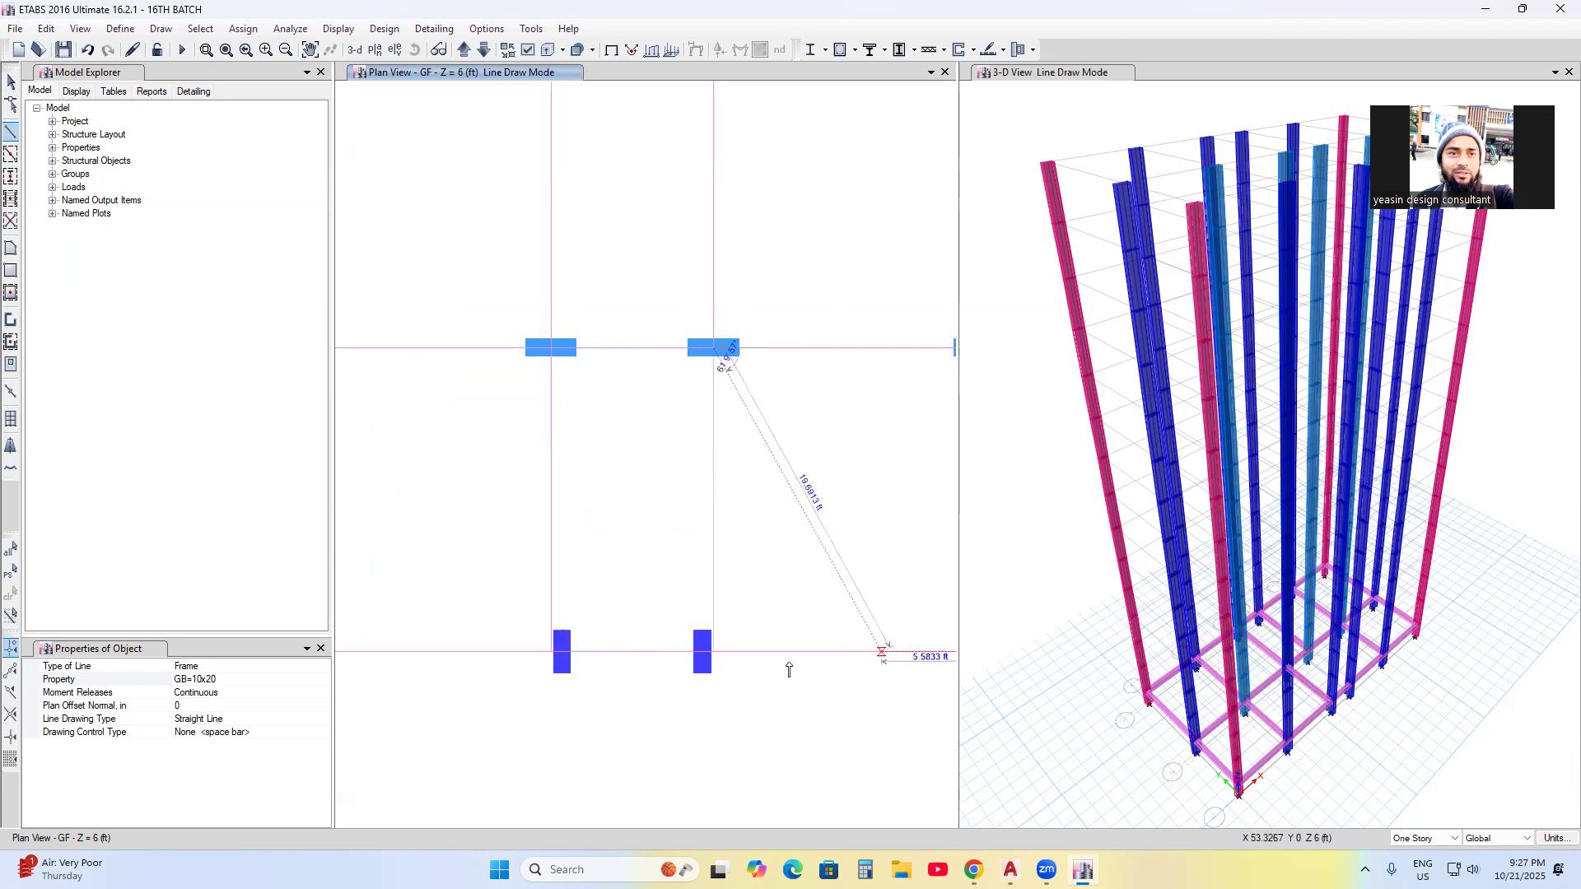
double_click(713, 656)
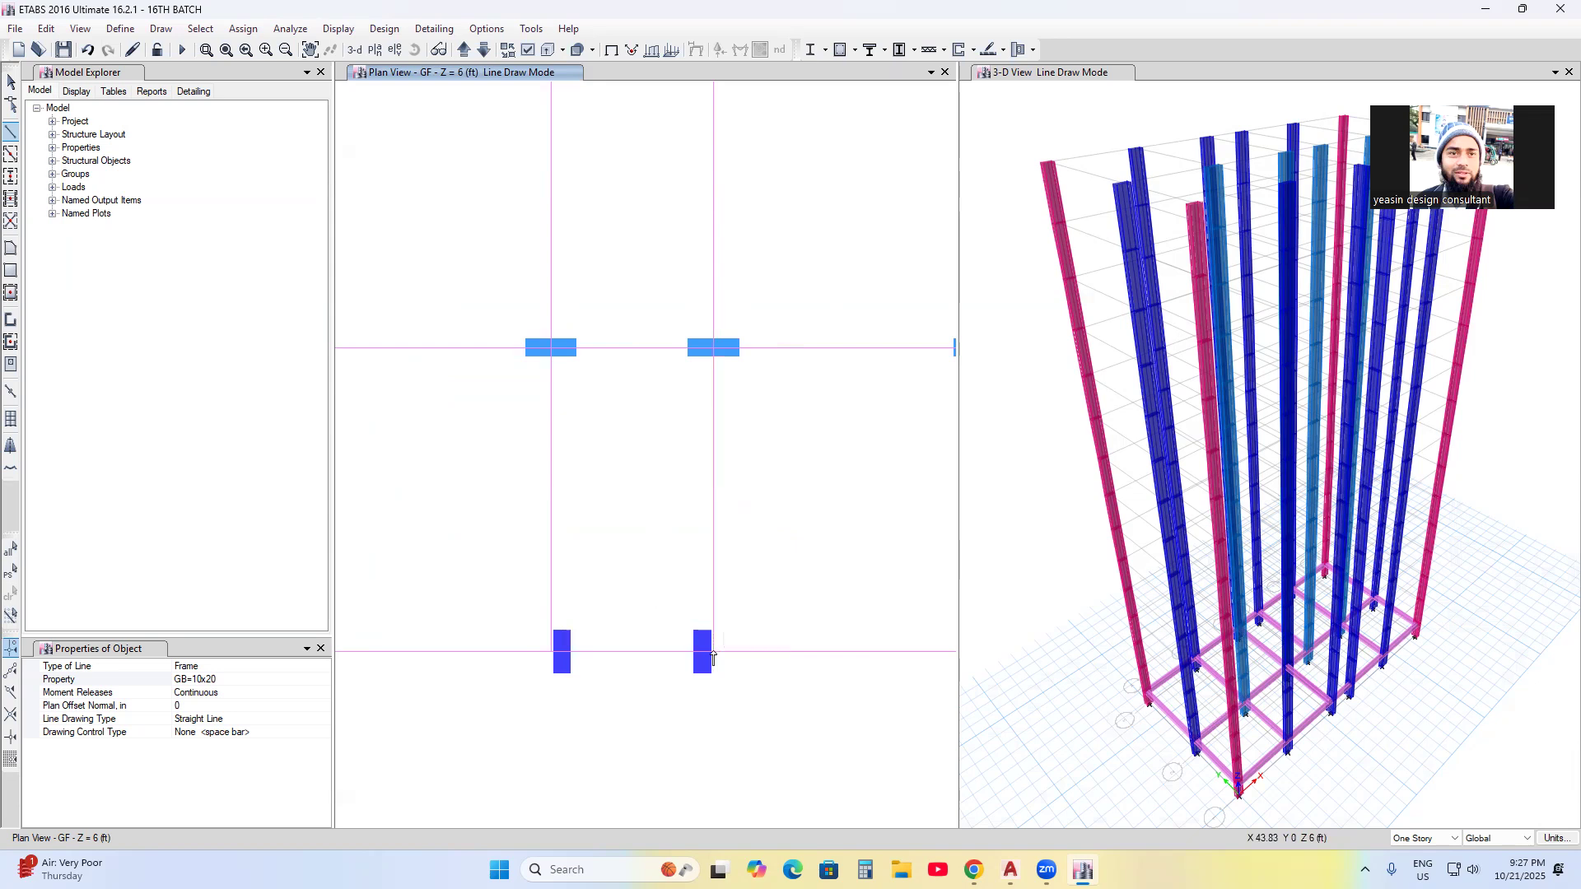
middle_drag(845, 699, 759, 660)
scroll(759, 662, down, 4)
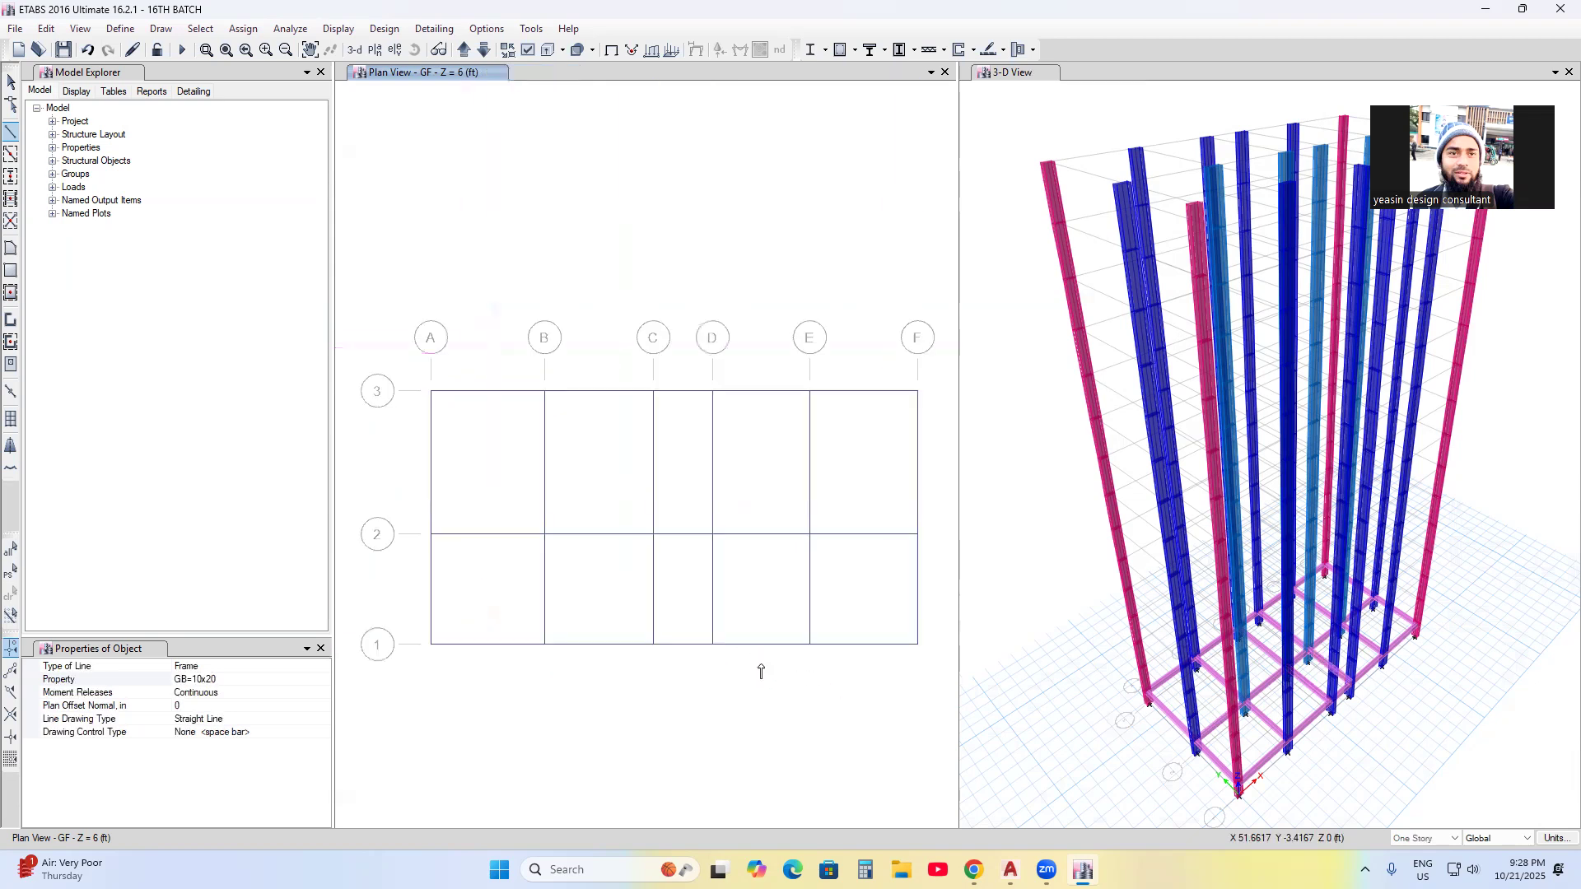
scroll(728, 663, up, 4)
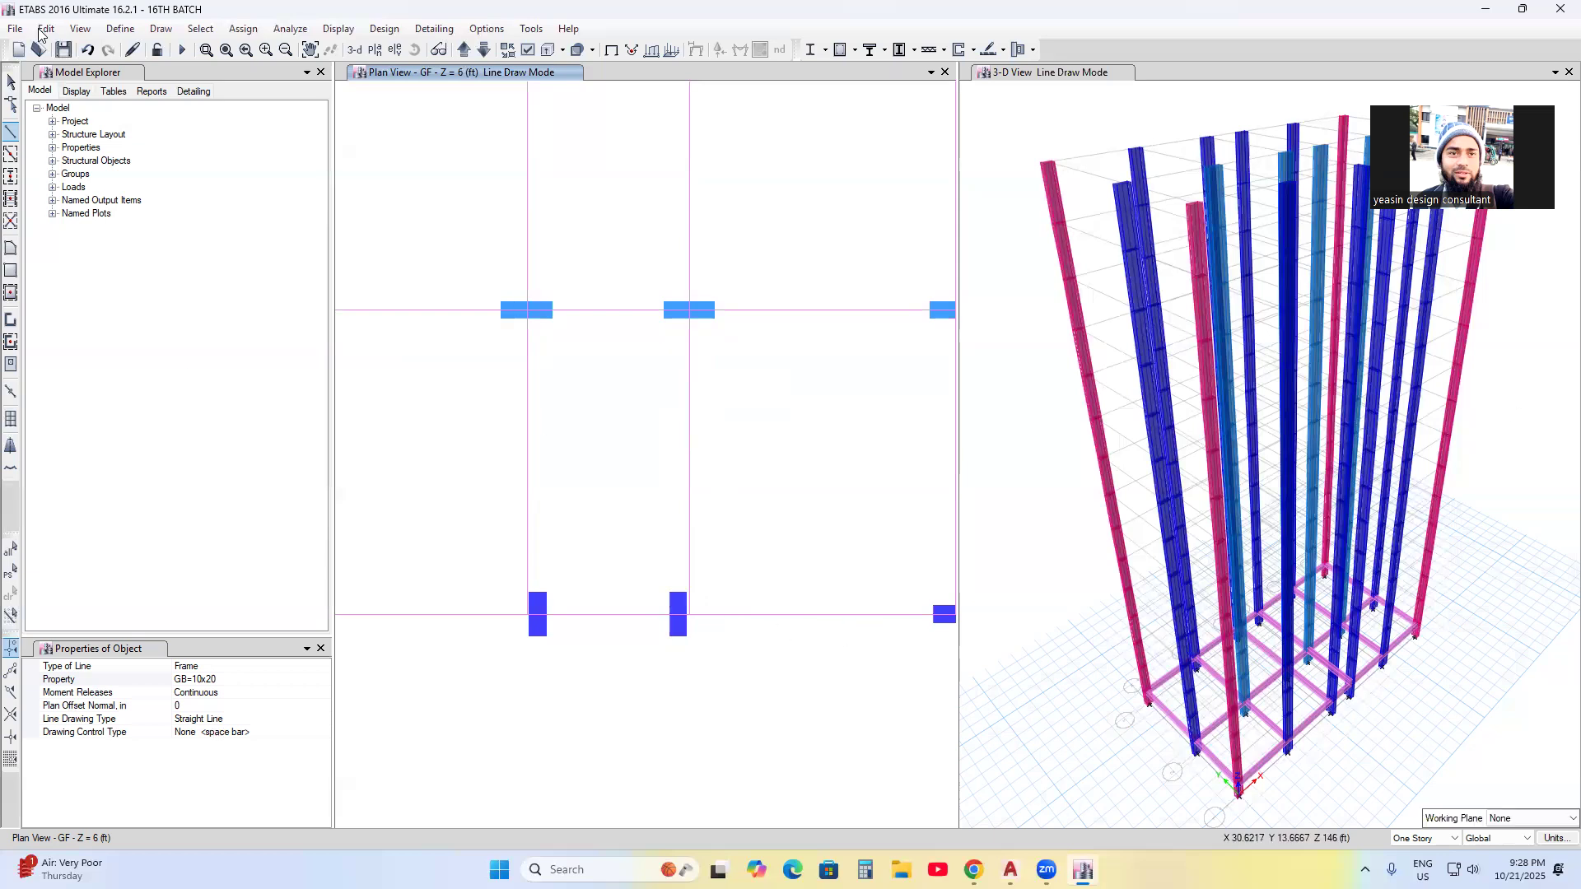
click(11, 82)
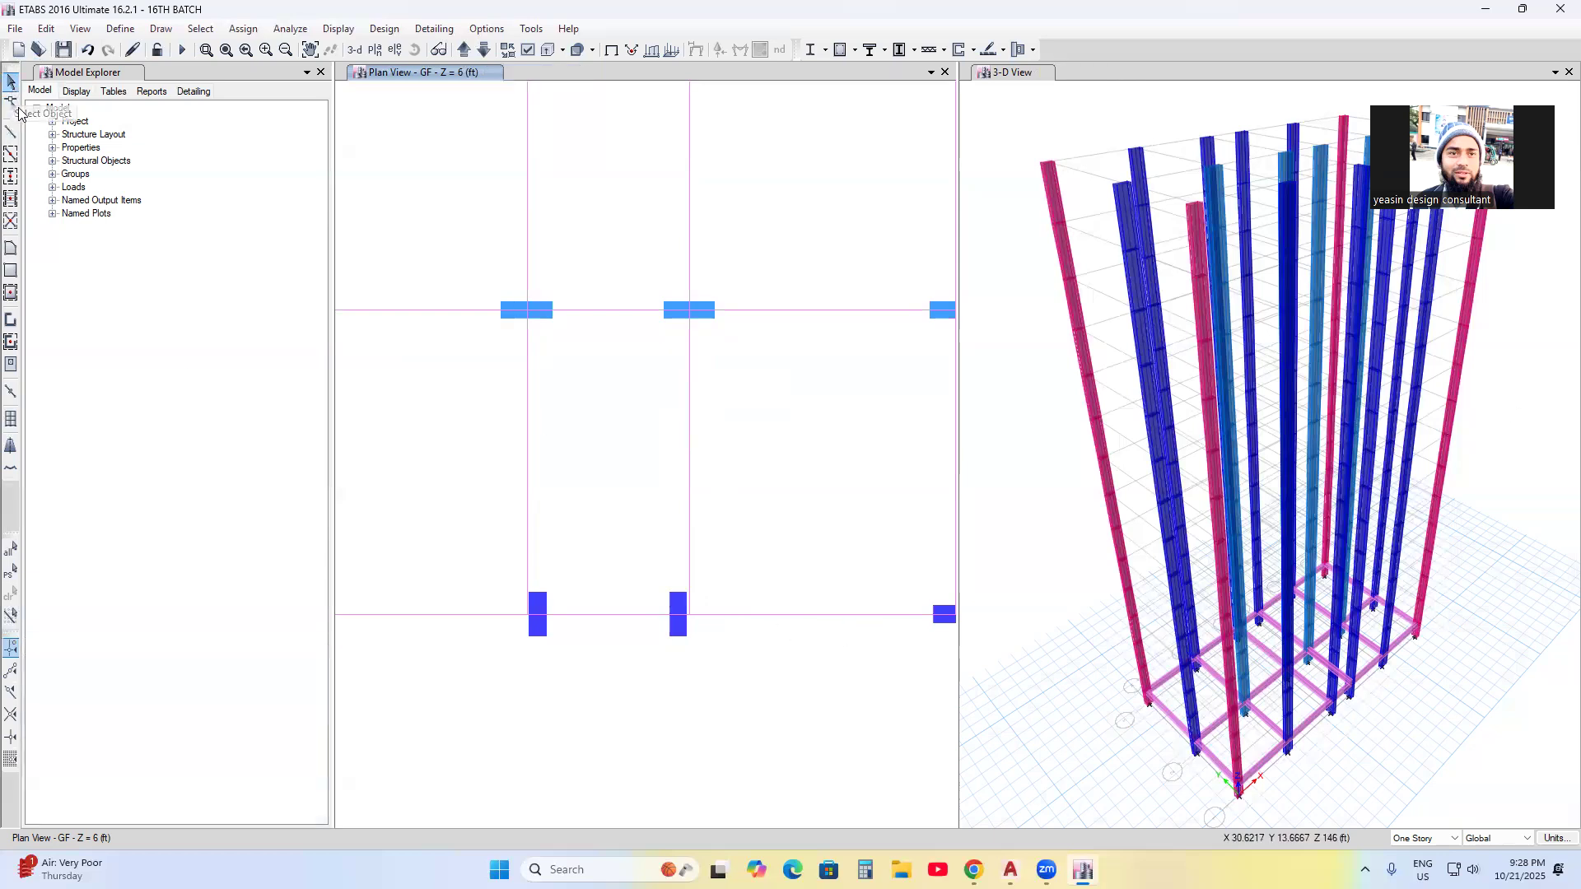
scroll(823, 427, down, 4)
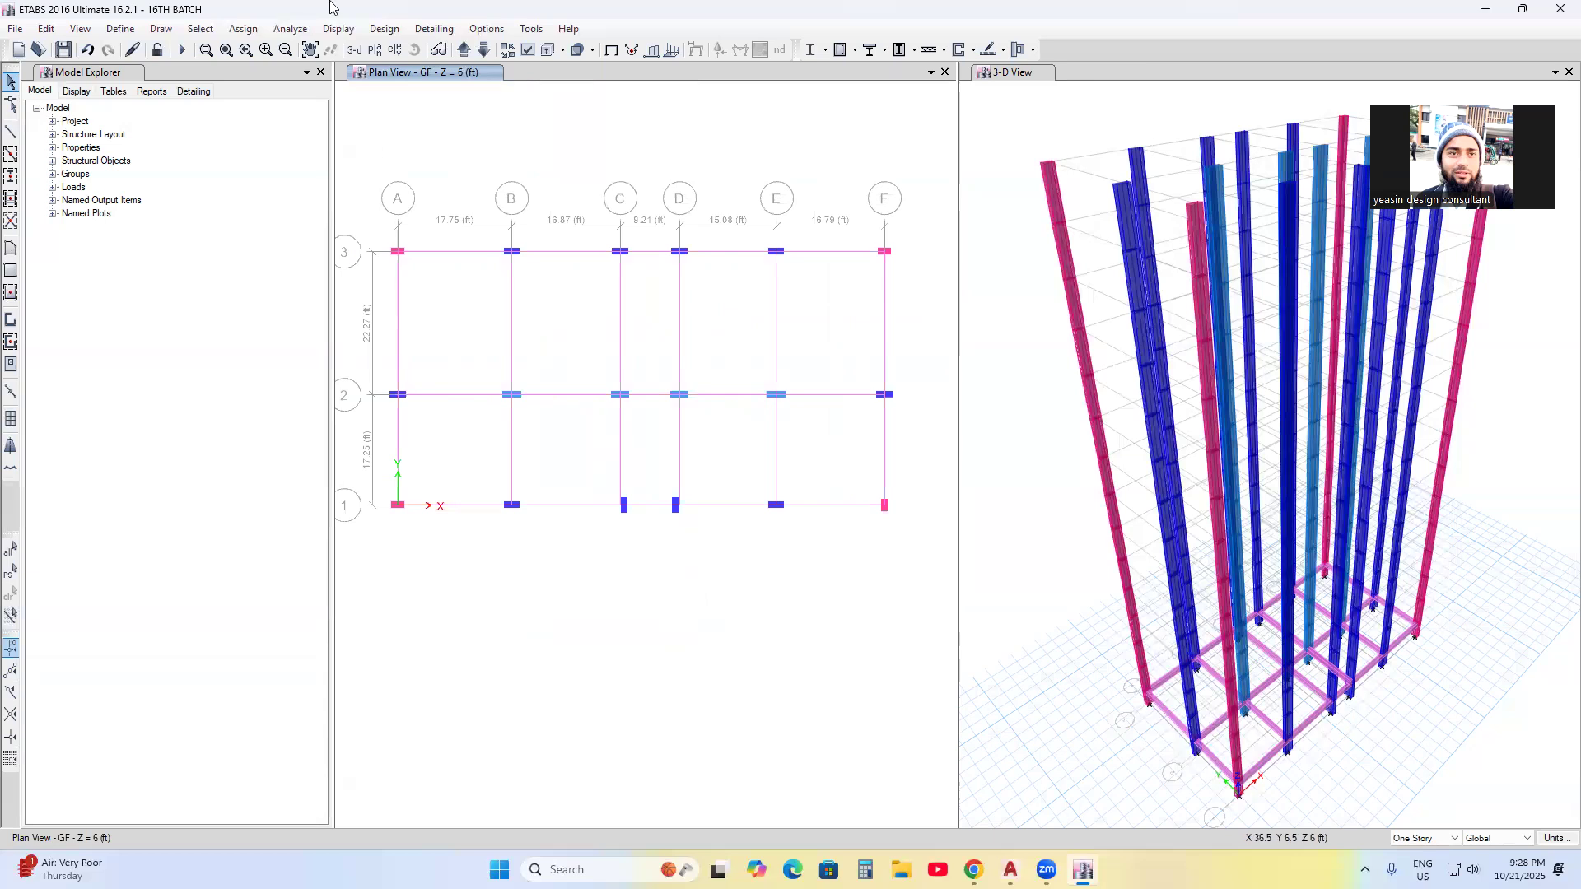
- Move the plan view up to the 1ST story and set the beam drawing section to FB=10X20
click(466, 51)
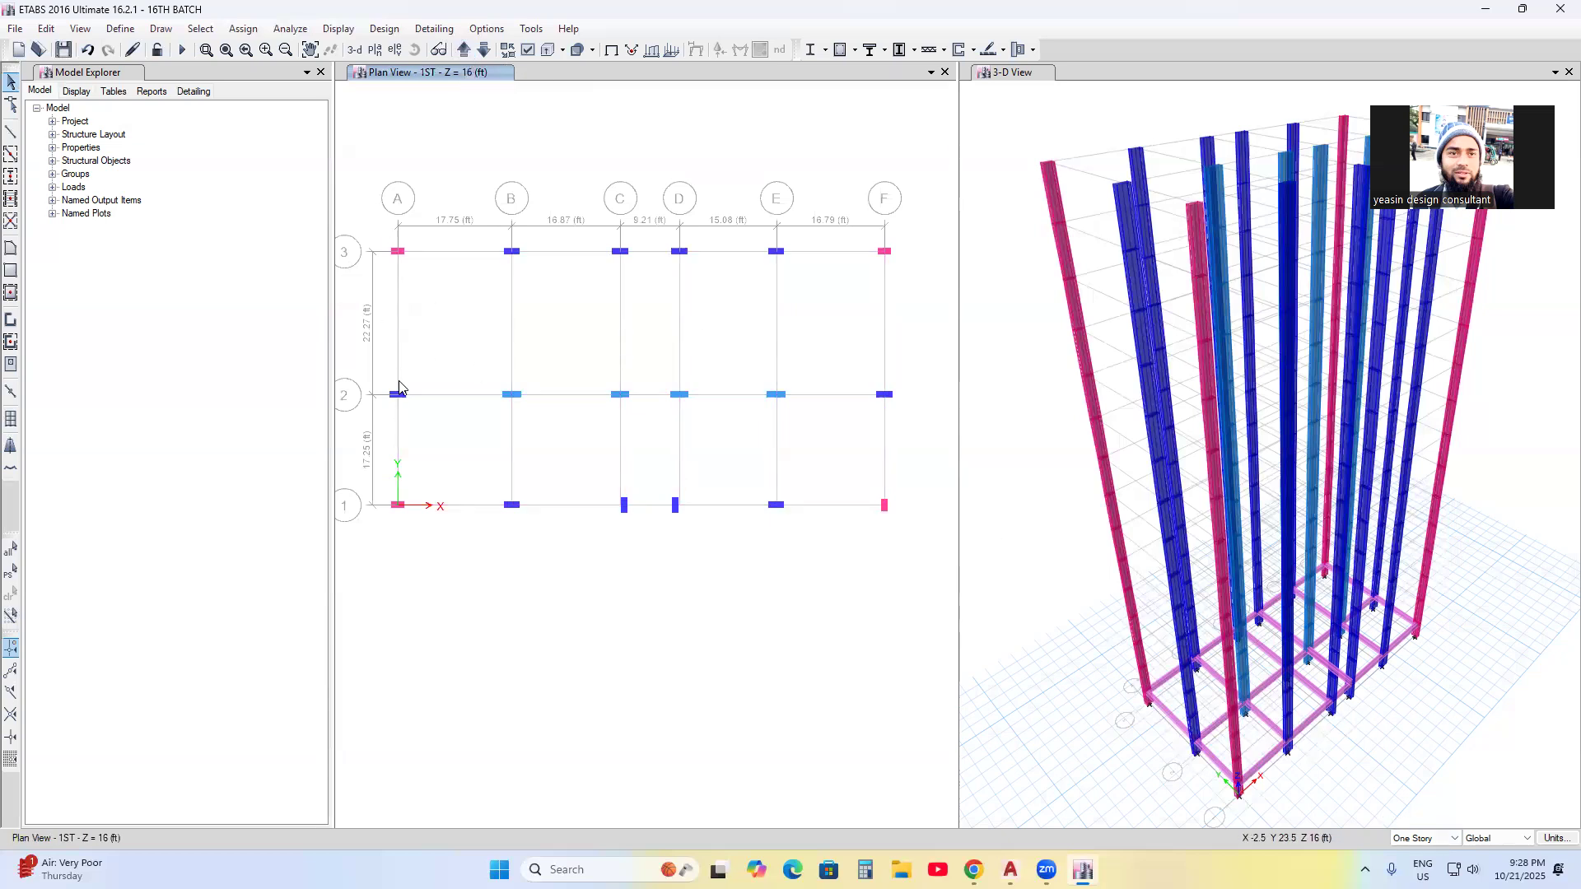
click(12, 135)
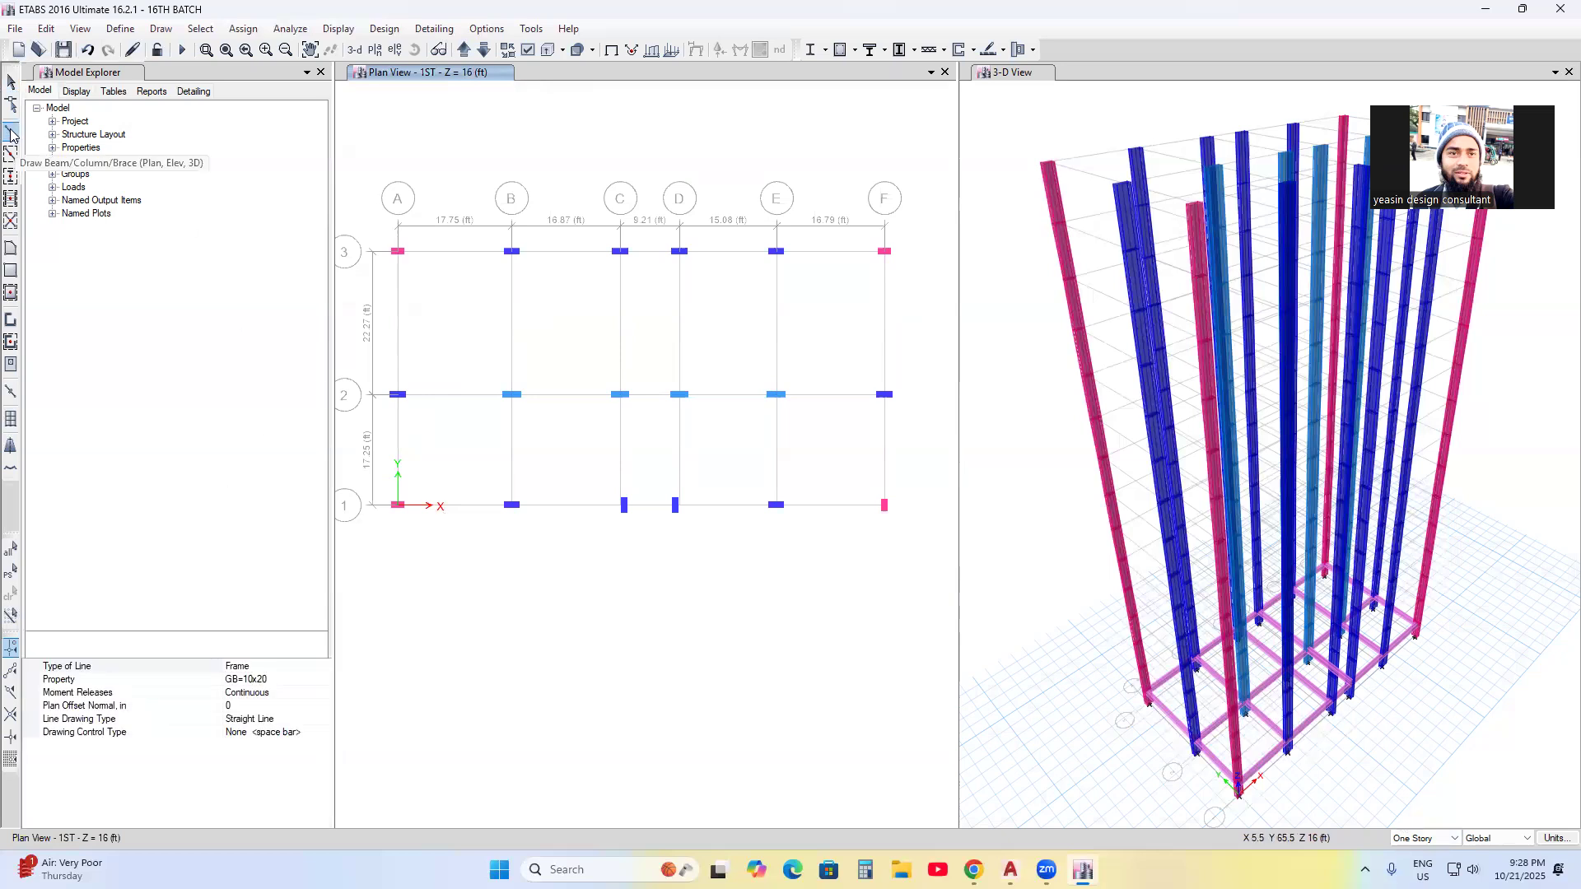
click(210, 680)
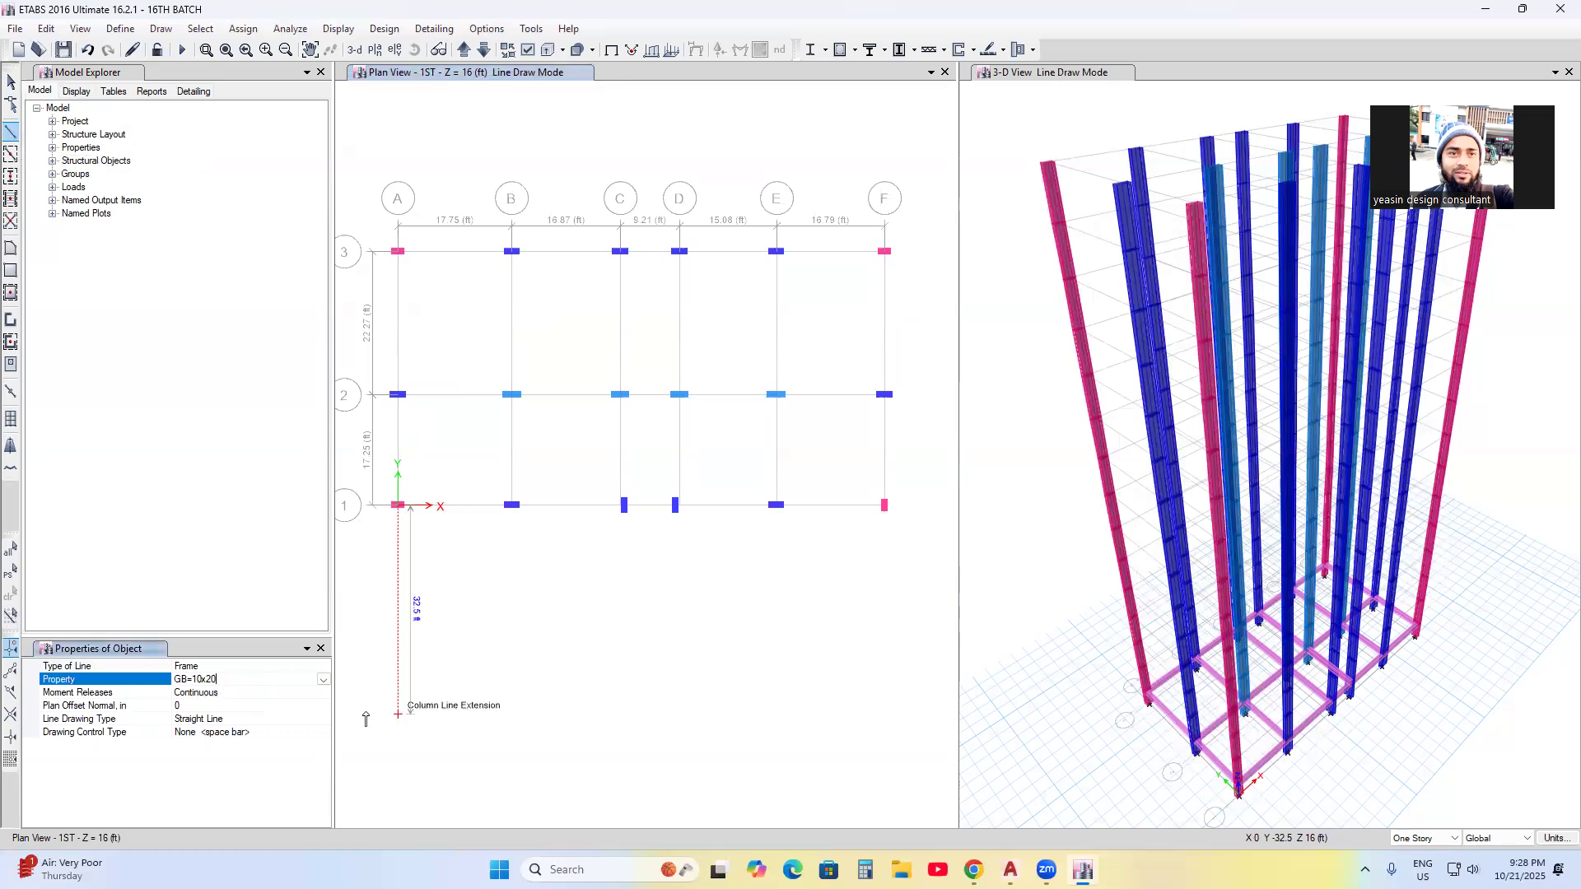
click(323, 680)
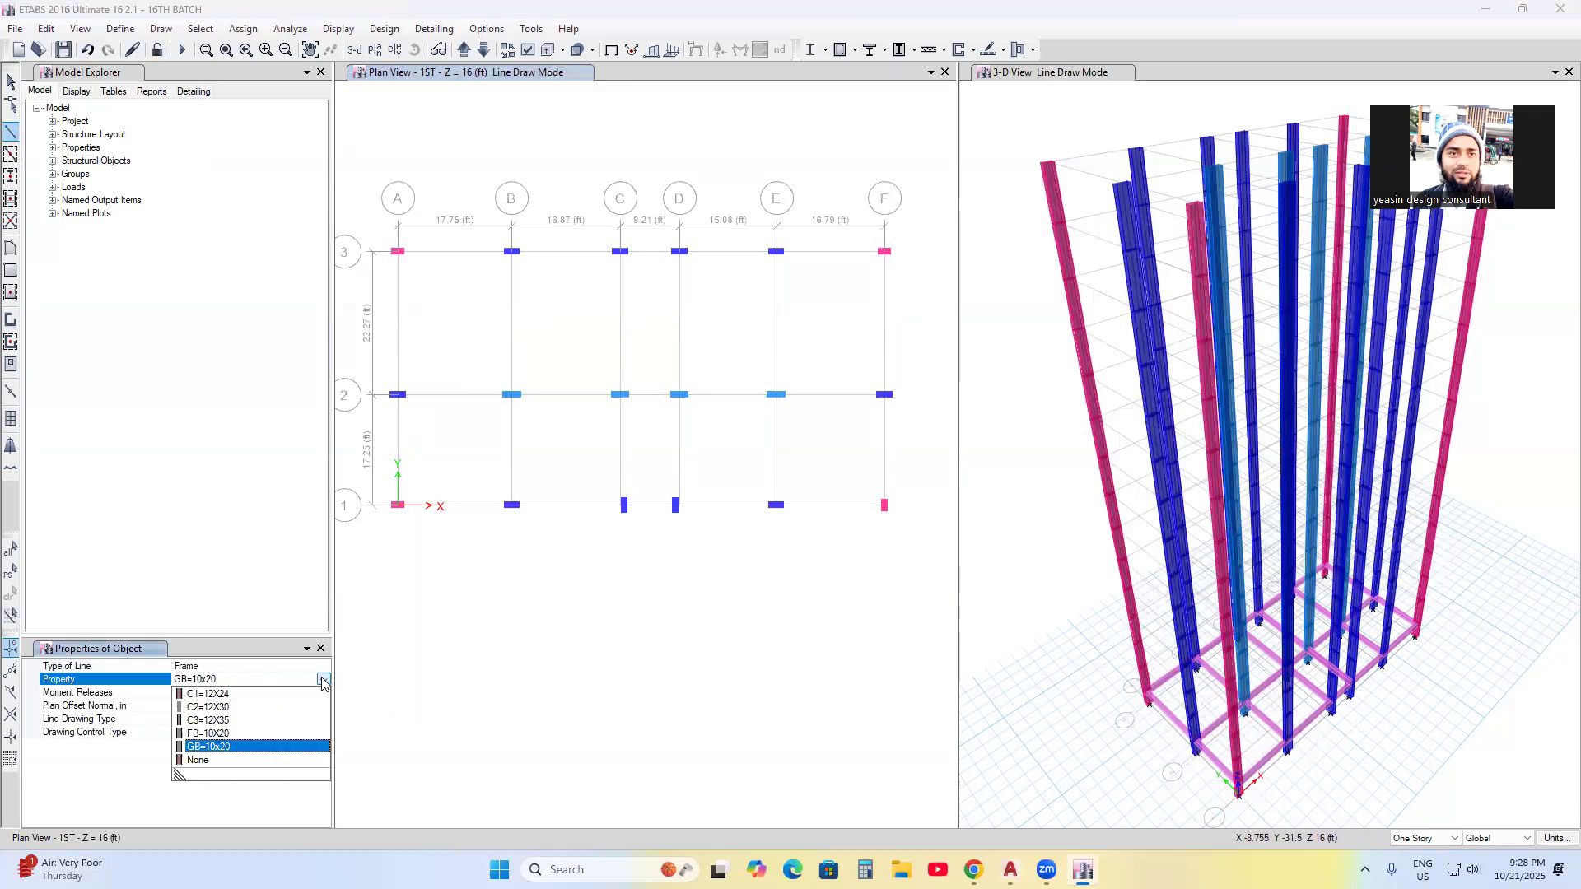
click(210, 744)
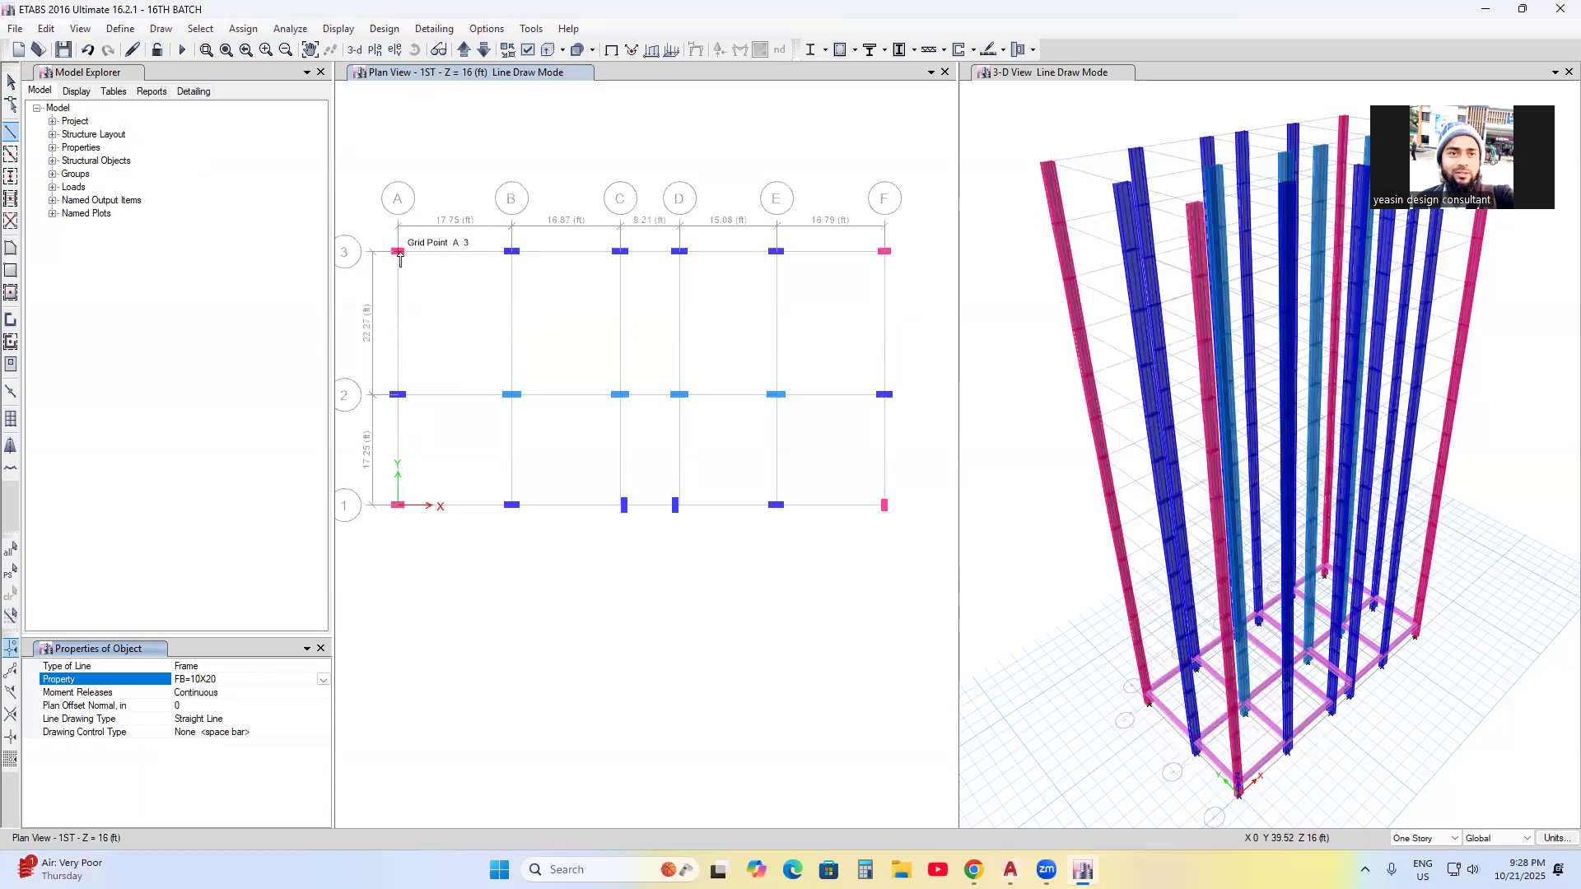
- Draw FB=10X20 beams from column to column along grid A from grid 3 to 1, continuing along grid 1 to F
click(399, 252)
click(398, 394)
click(398, 505)
click(511, 505)
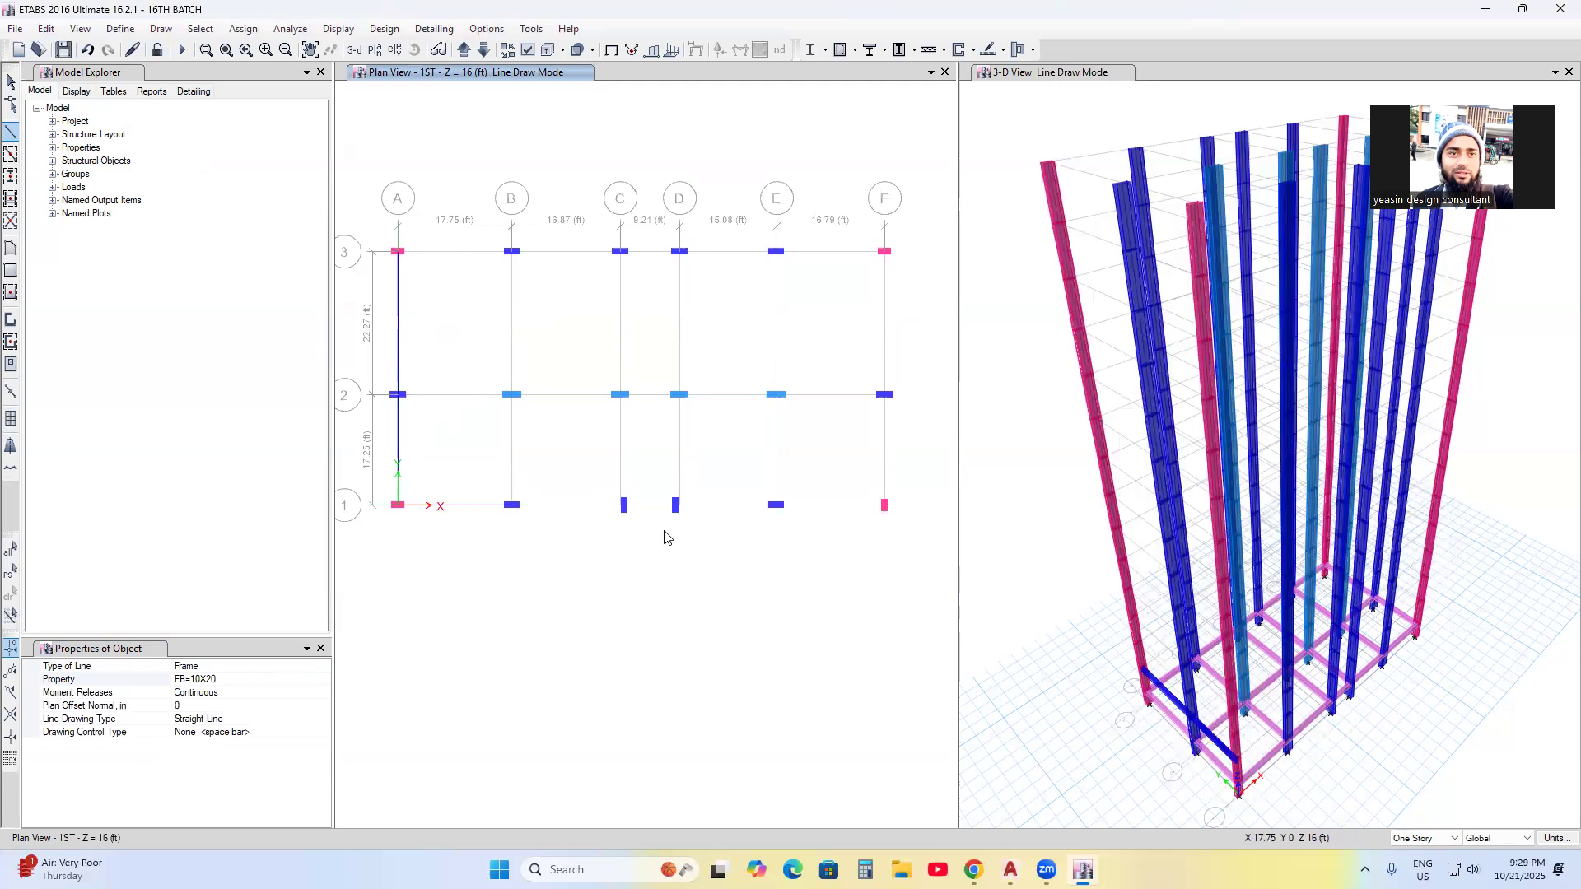
click(625, 506)
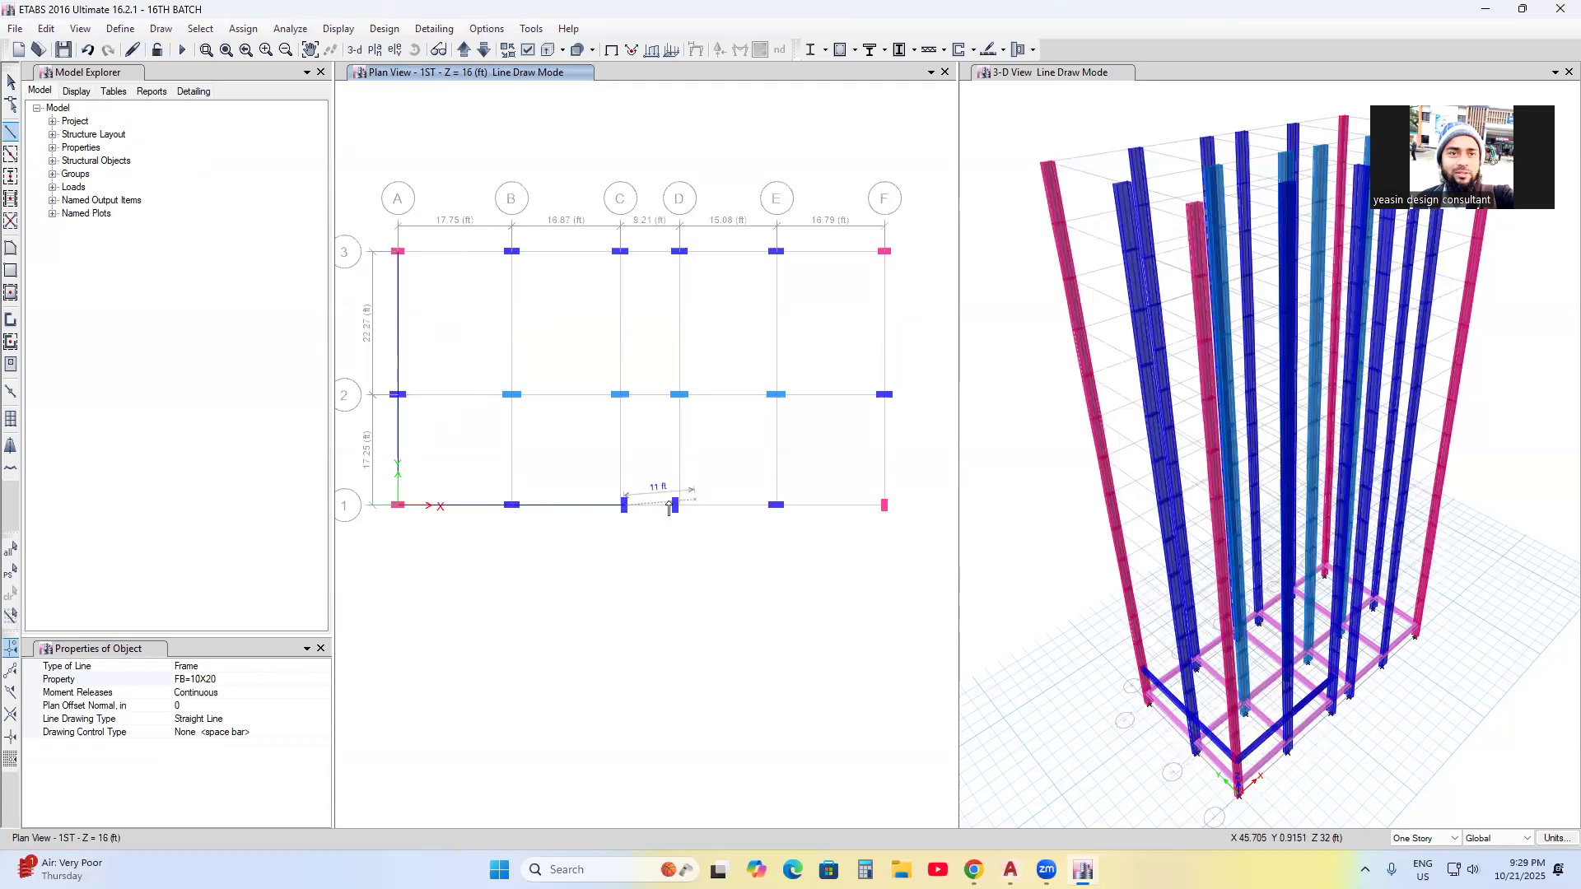
scroll(669, 500, up, 3)
click(688, 512)
scroll(831, 548, down, 3)
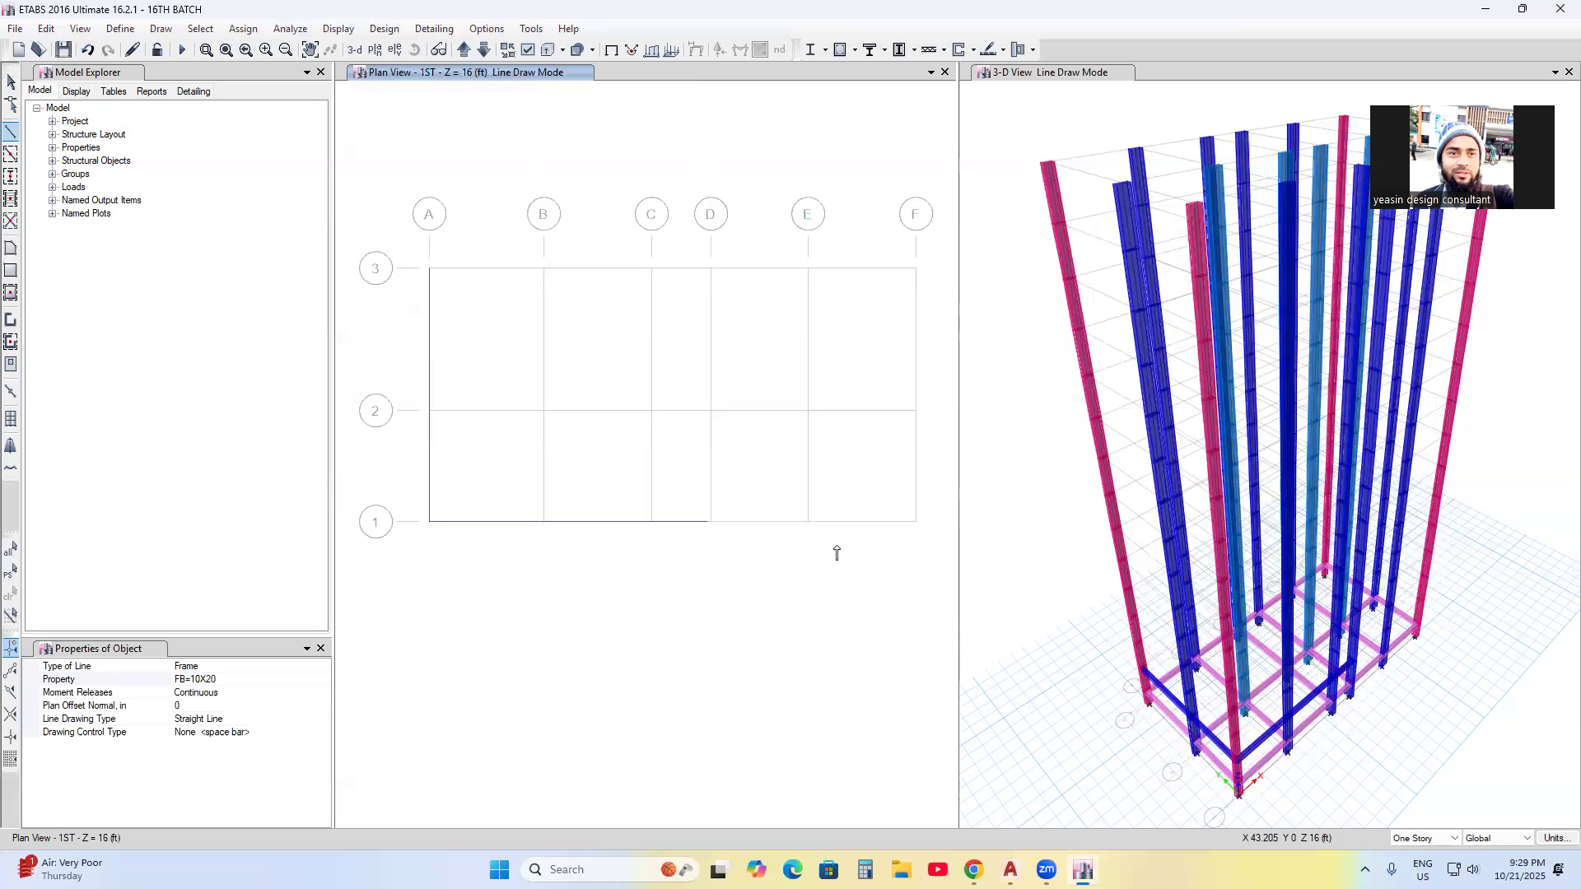
click(742, 520)
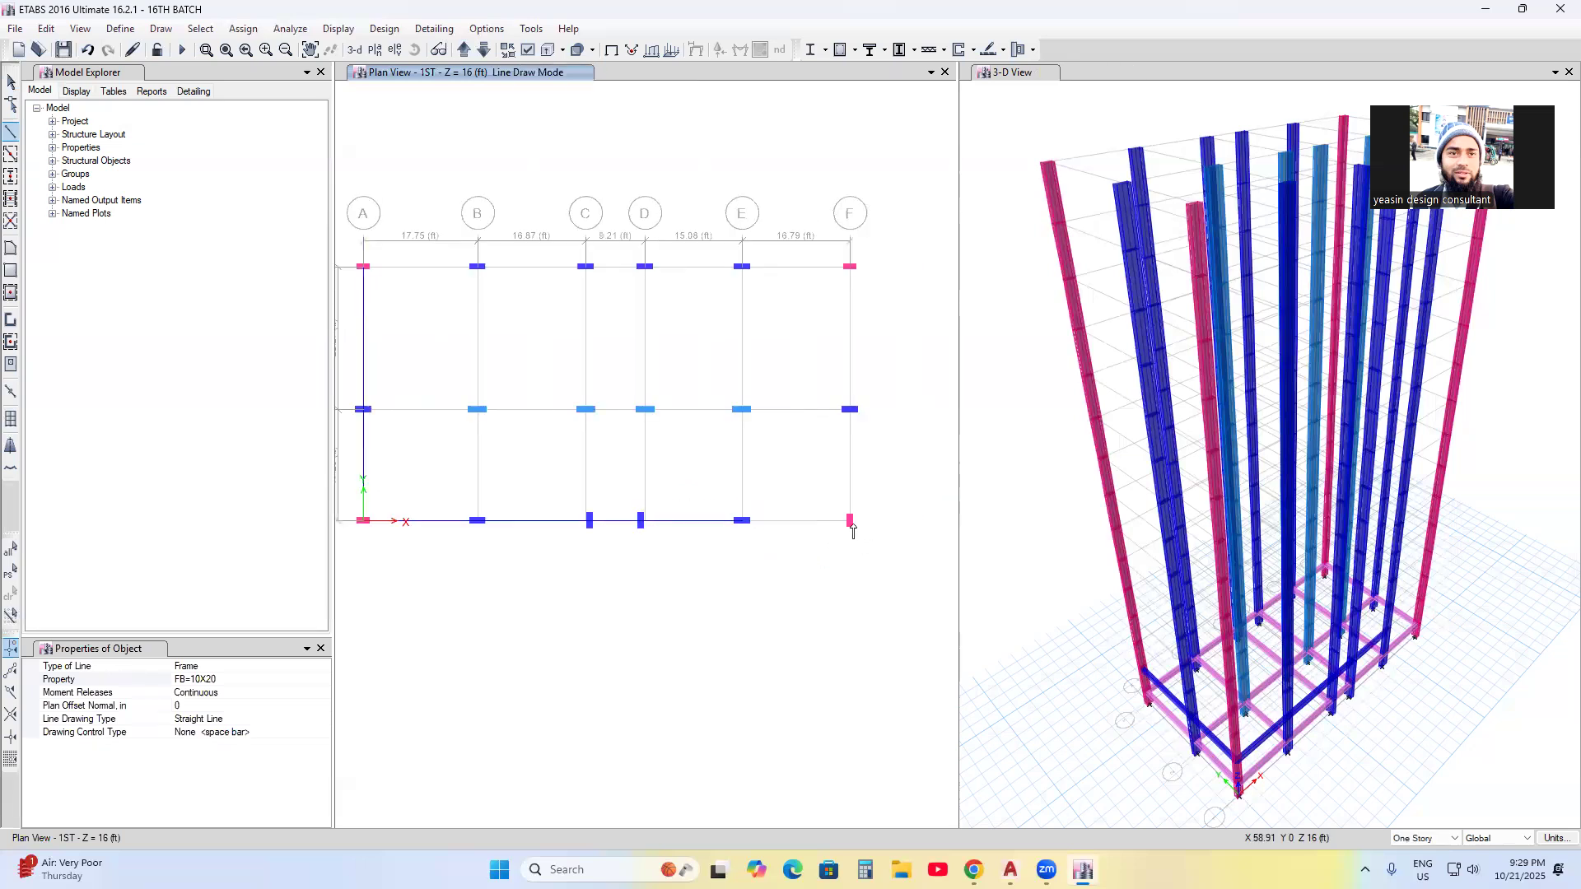
double_click(850, 520)
- Draw FB=10X20 beams up grid F from grid 1 to 3 and through the columns along grid 3 back to A
click(850, 409)
click(851, 267)
click(742, 267)
click(645, 267)
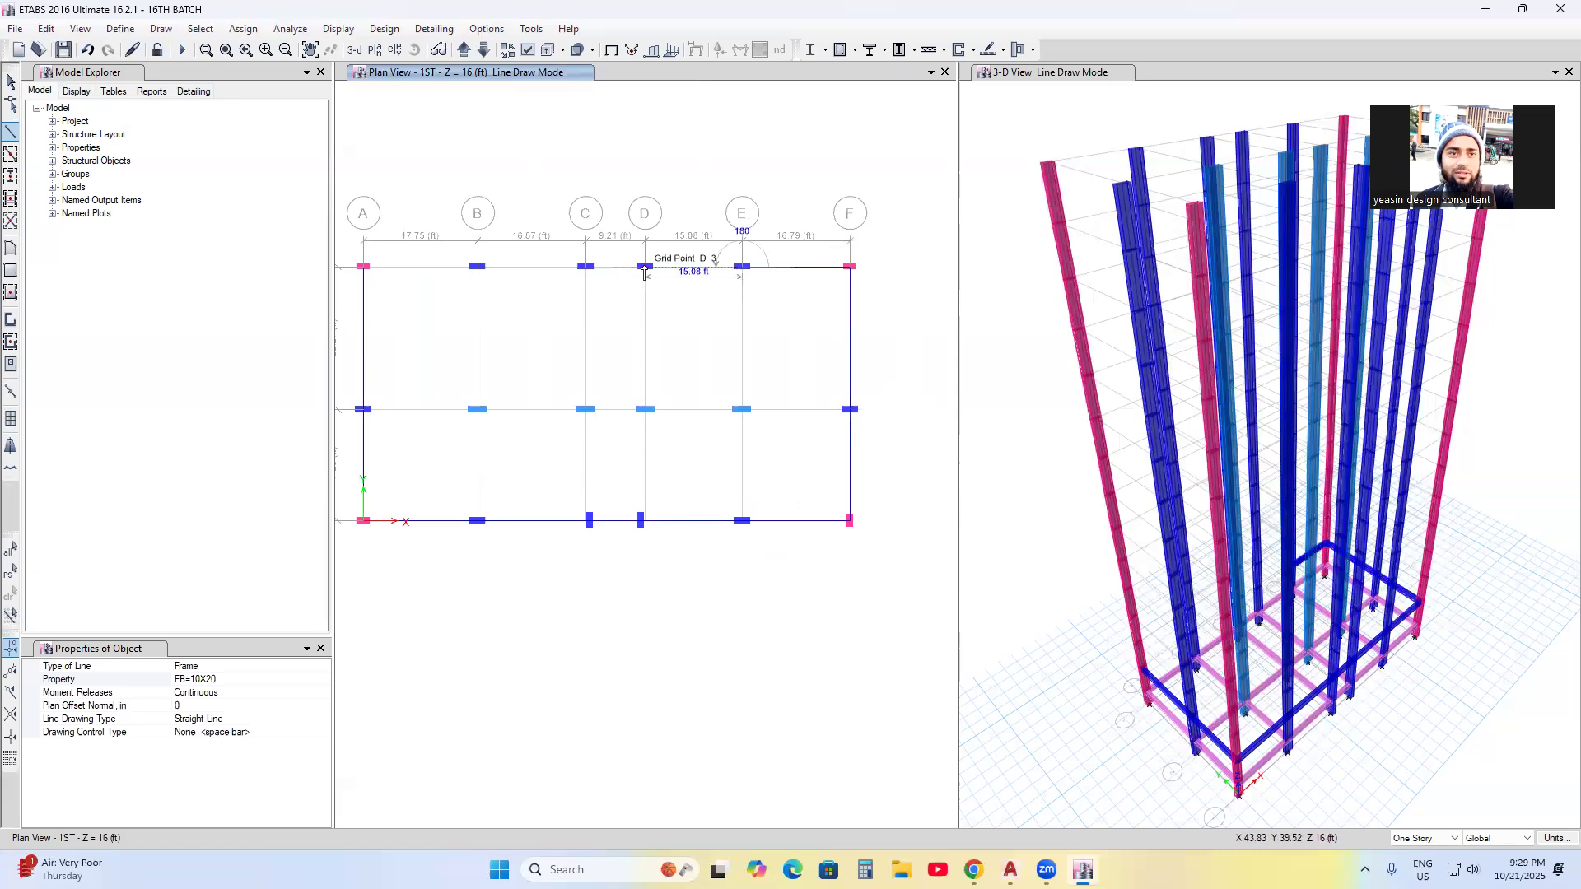
click(586, 266)
click(479, 266)
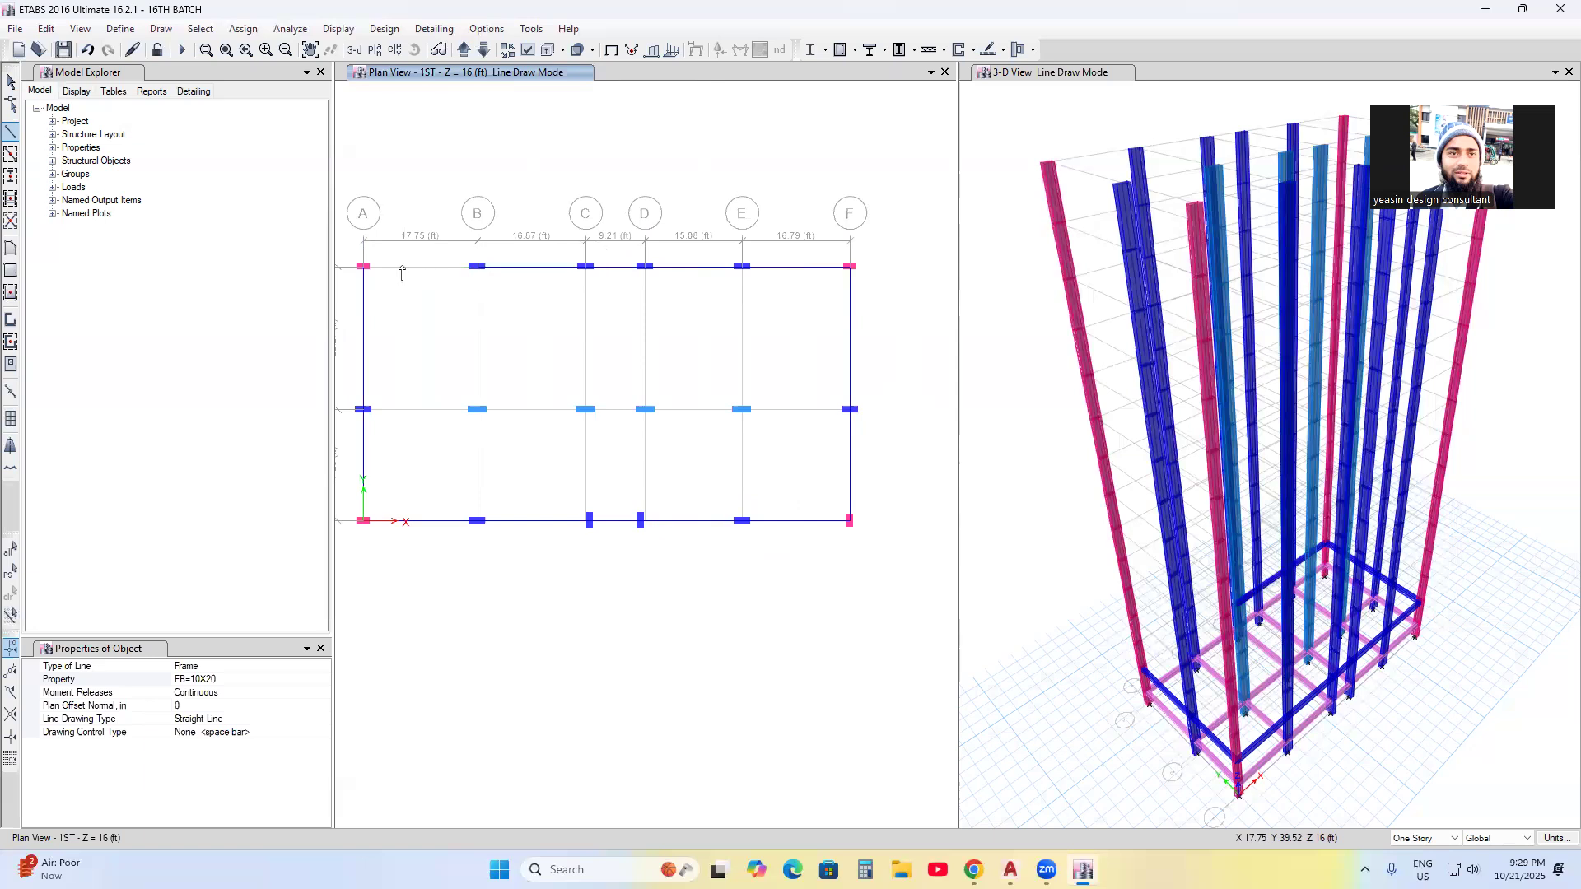
click(363, 267)
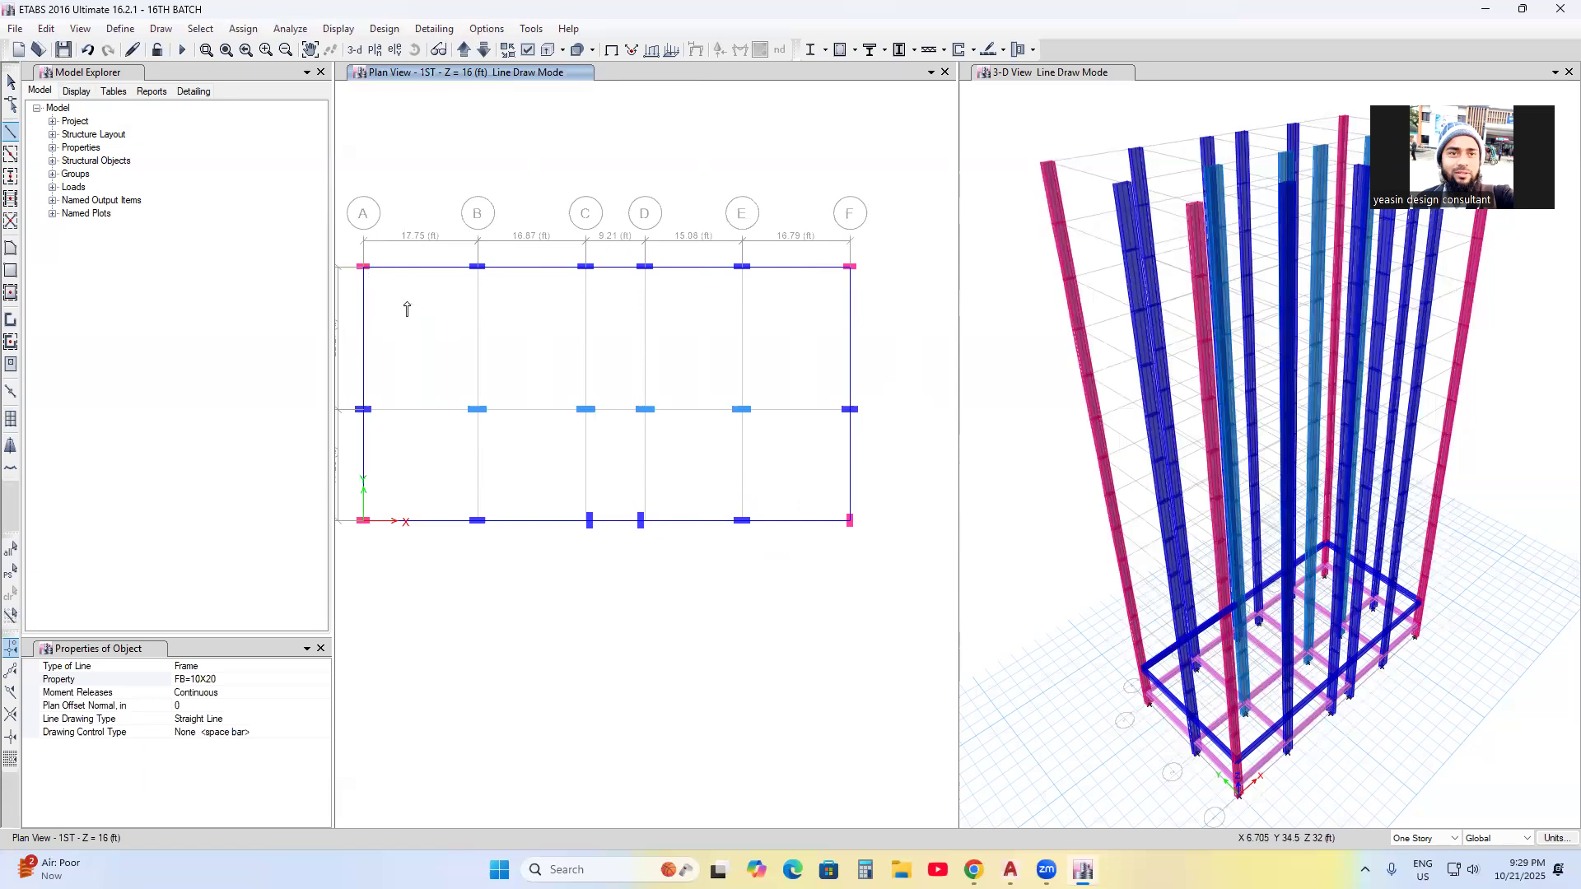
- Draw FB=10X20 beams along grid 2 through each column from A to F
click(363, 411)
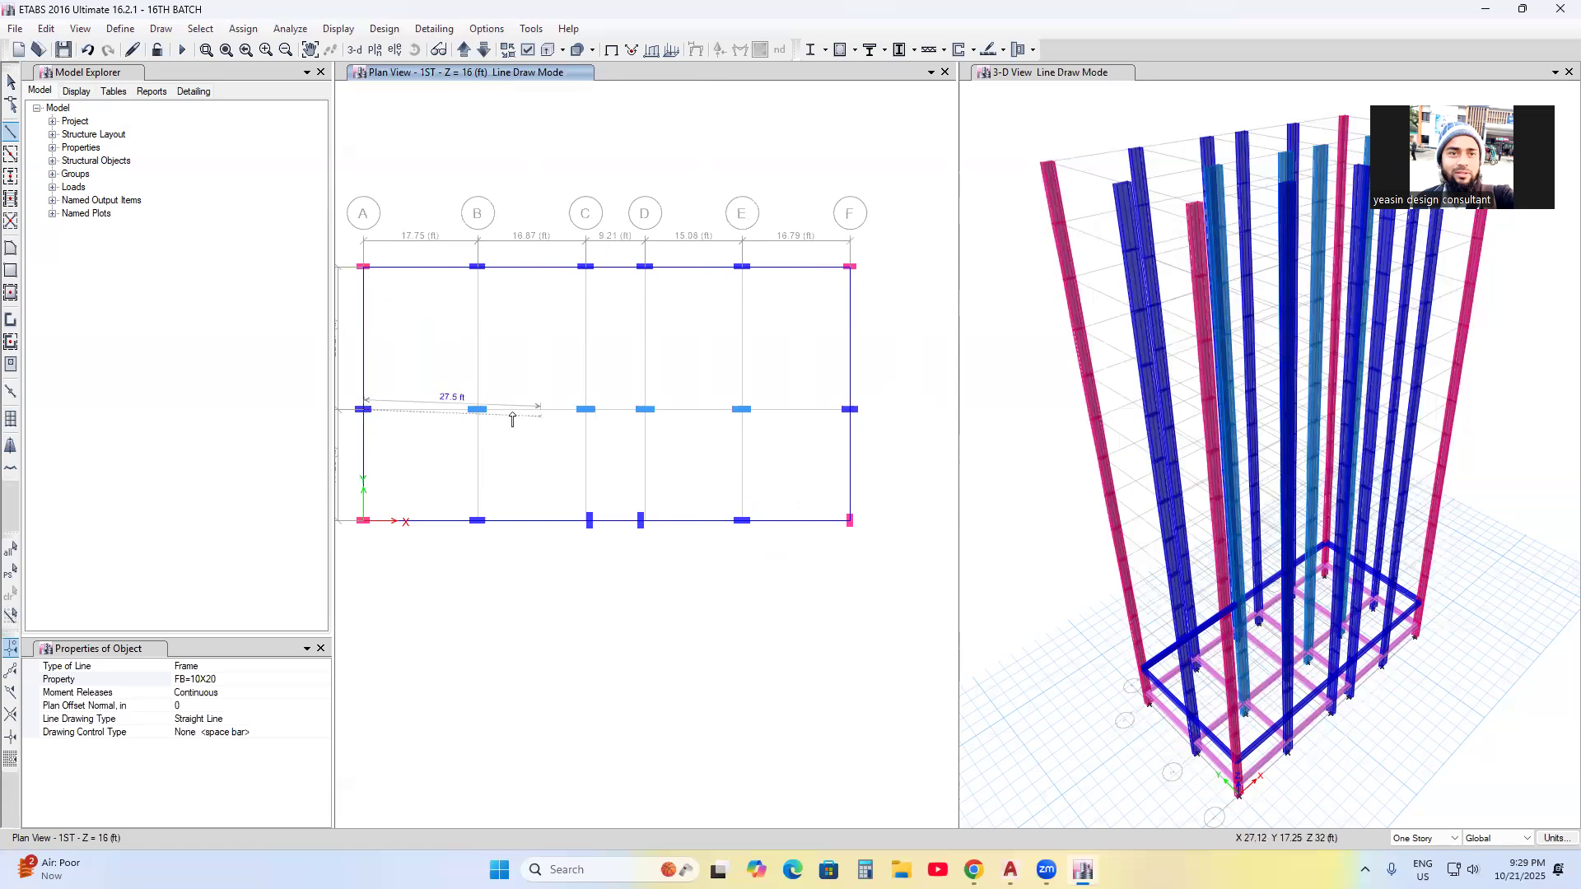
click(476, 409)
click(586, 409)
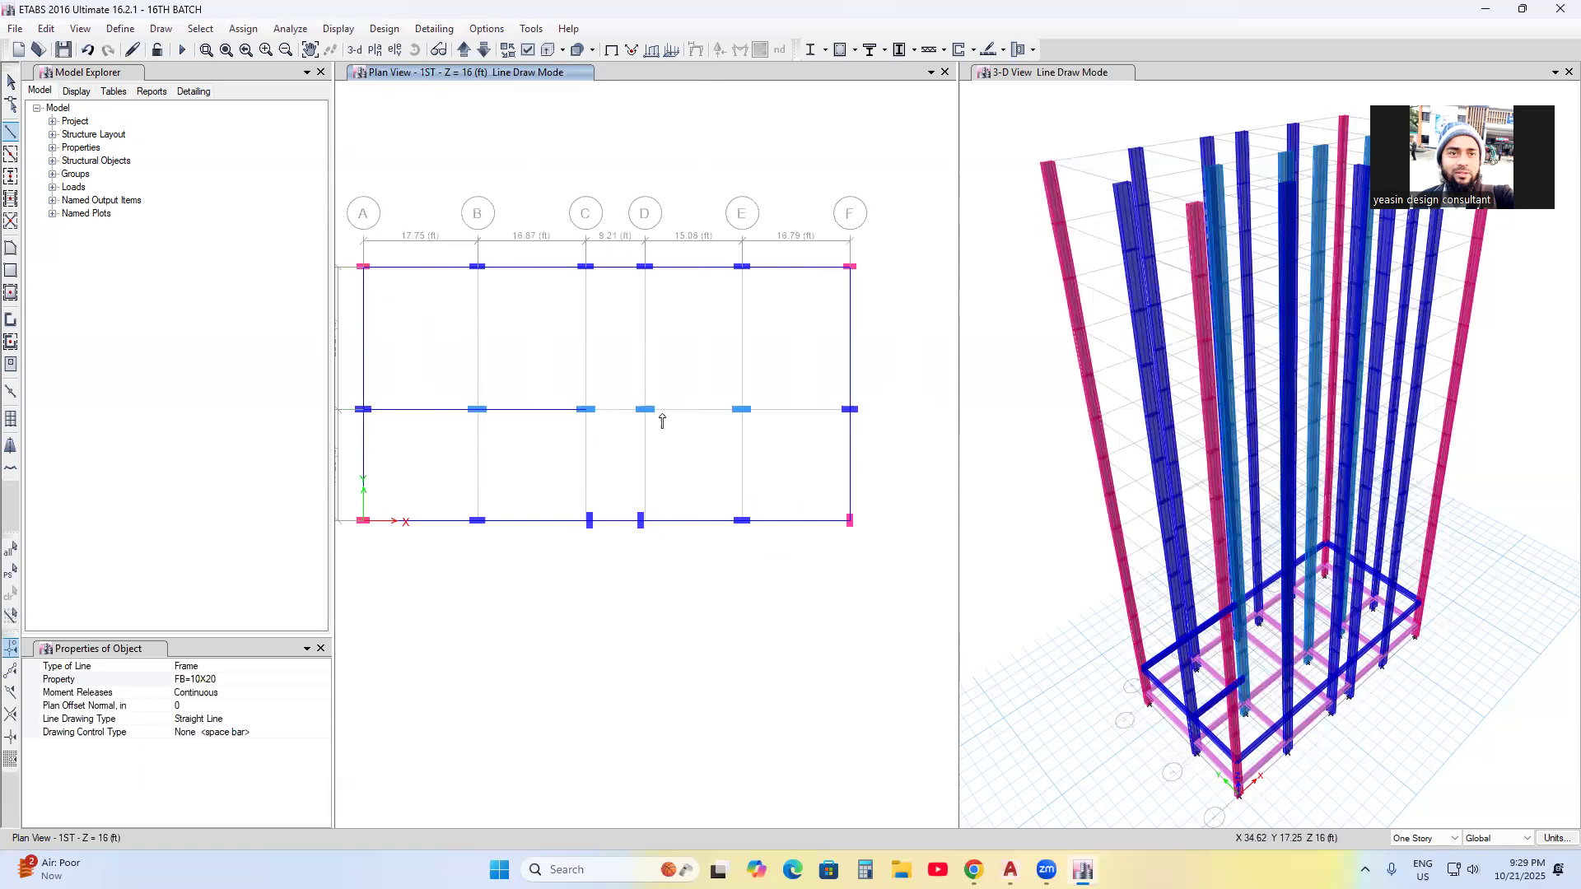
click(644, 409)
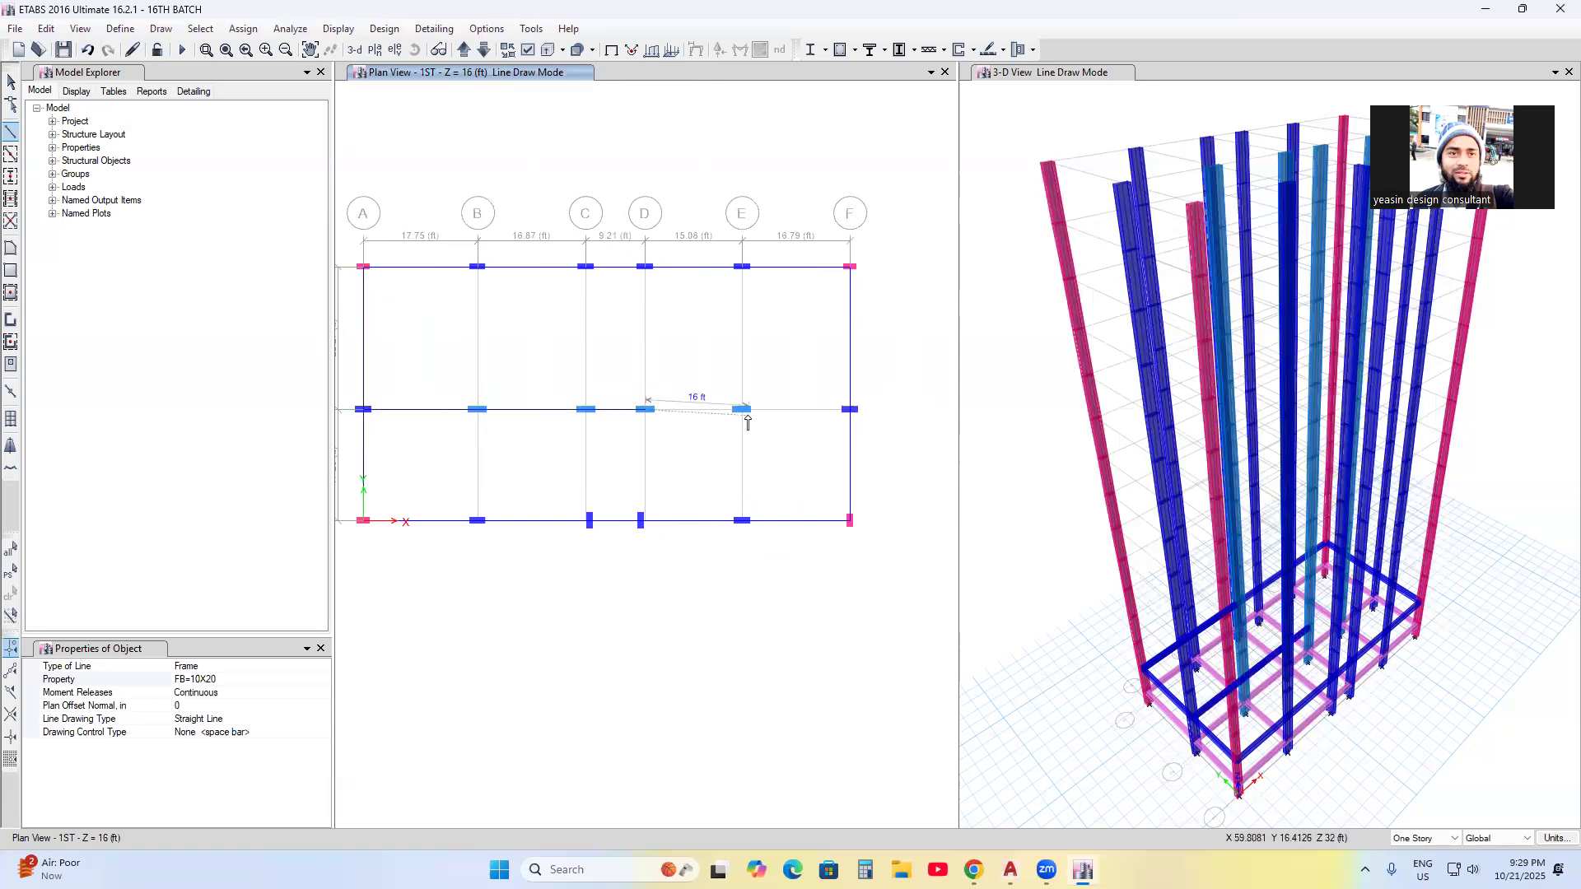
click(742, 409)
double_click(850, 409)
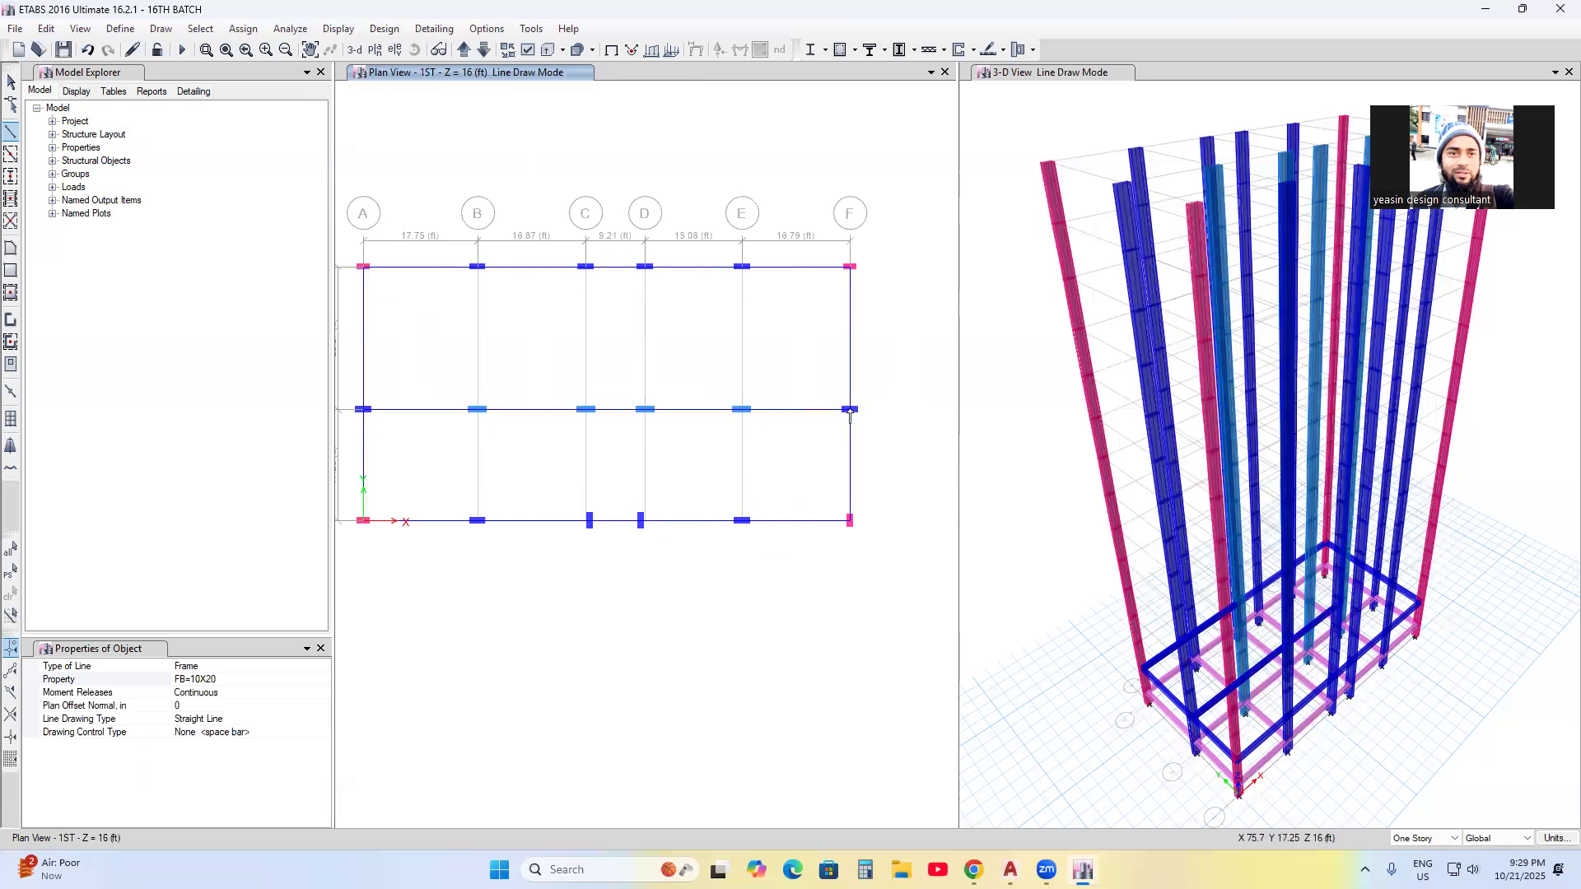
- Draw FB=10X20 beams along grid B from grid 1 through the grid 2 column to grid 3
click(477, 520)
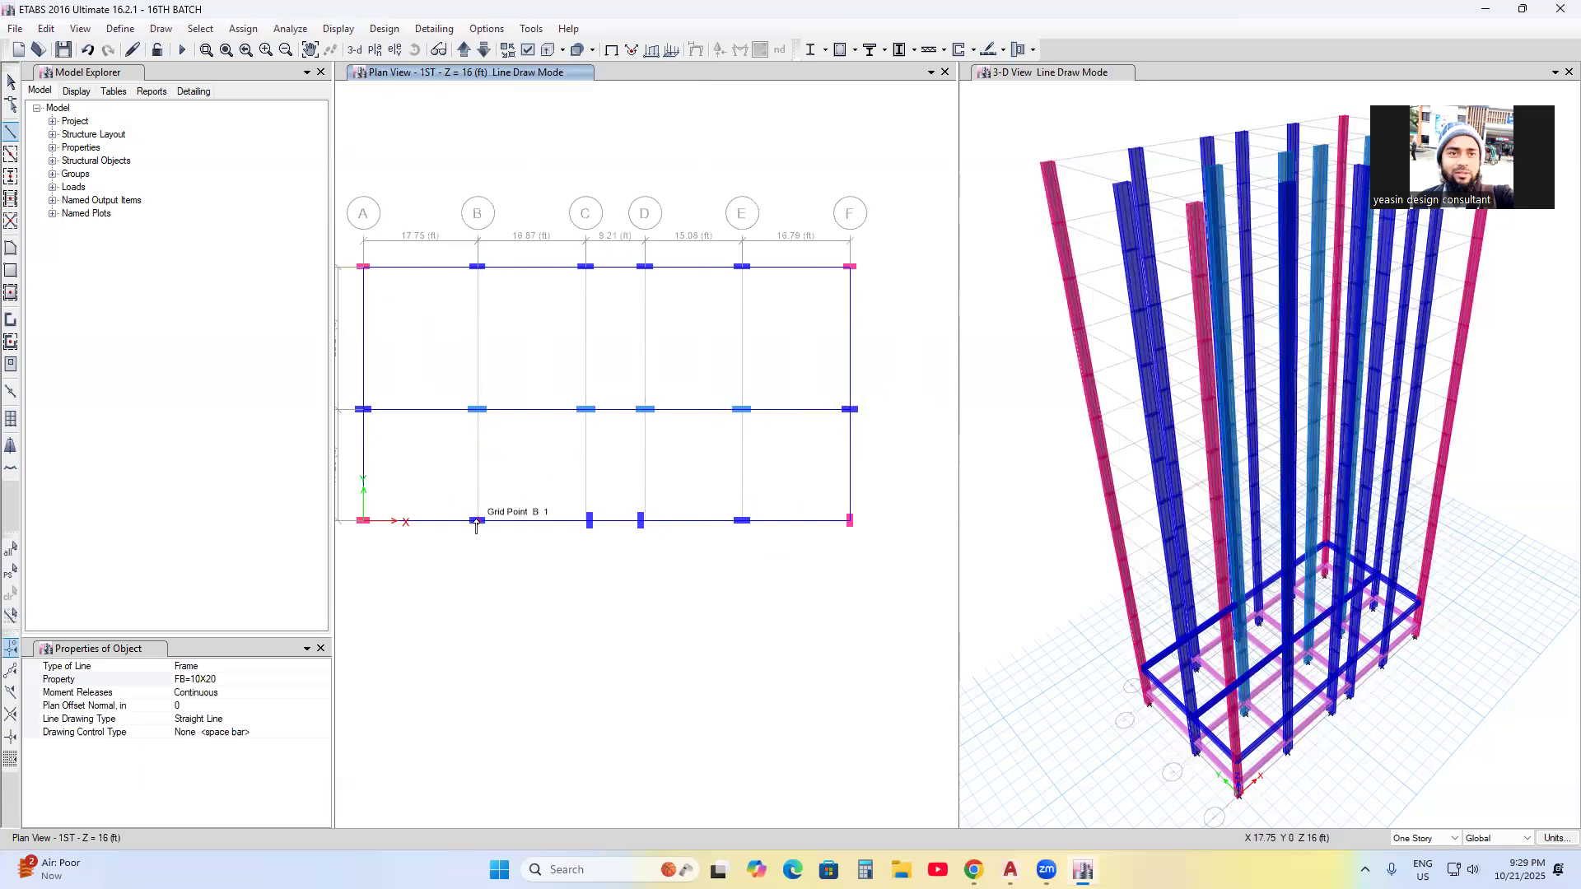
click(477, 409)
double_click(477, 266)
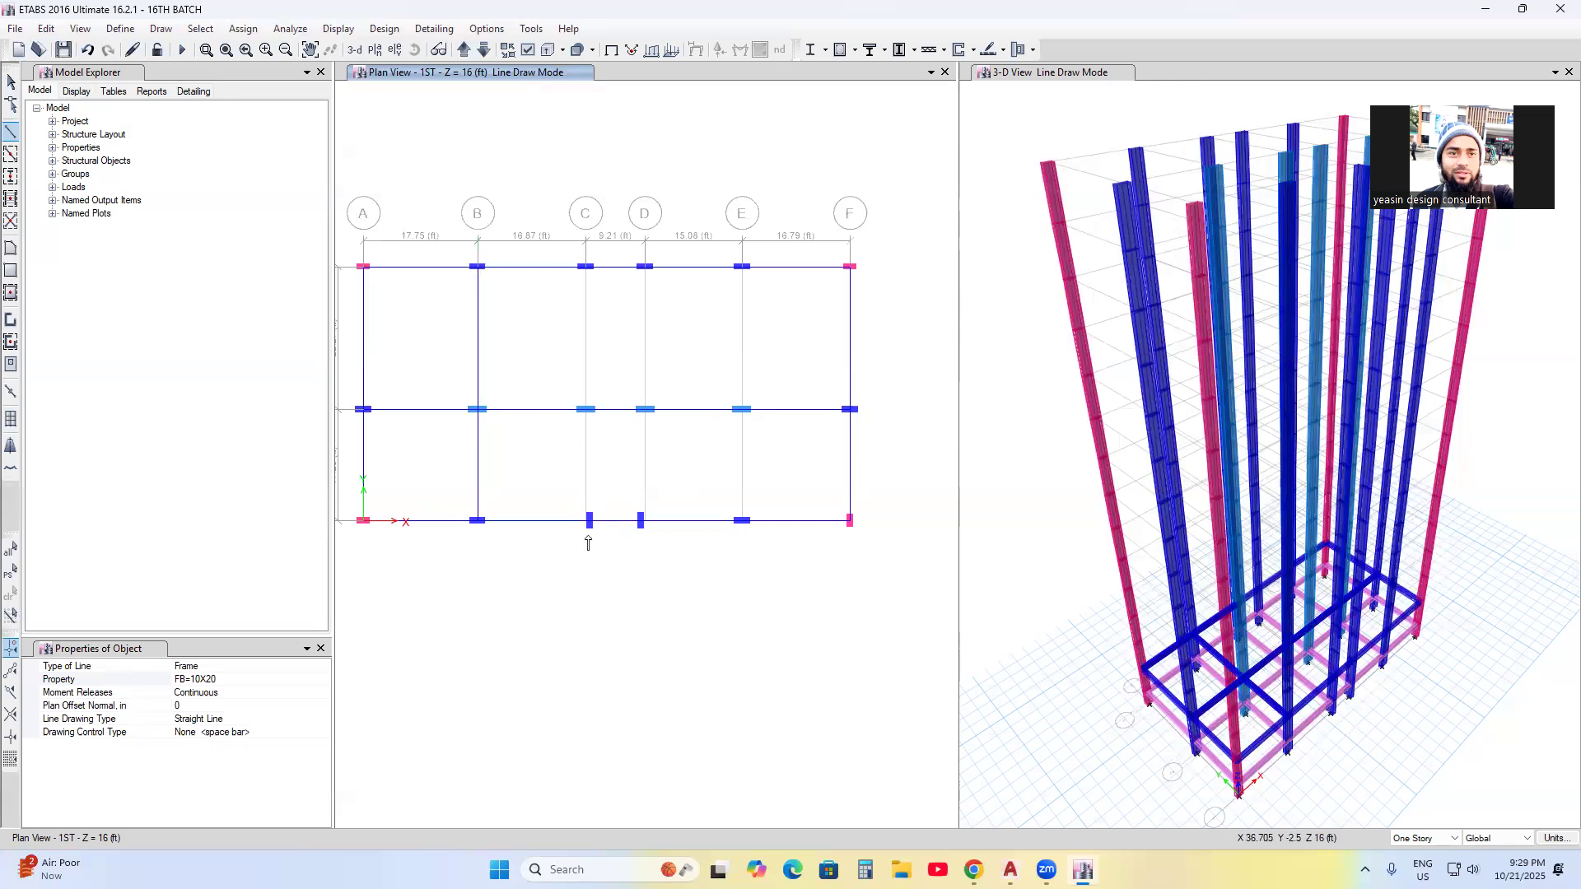
- Draw FB=10X20 beams between grids 1 and 2 along grid C and along grid D
scroll(585, 534, up, 3)
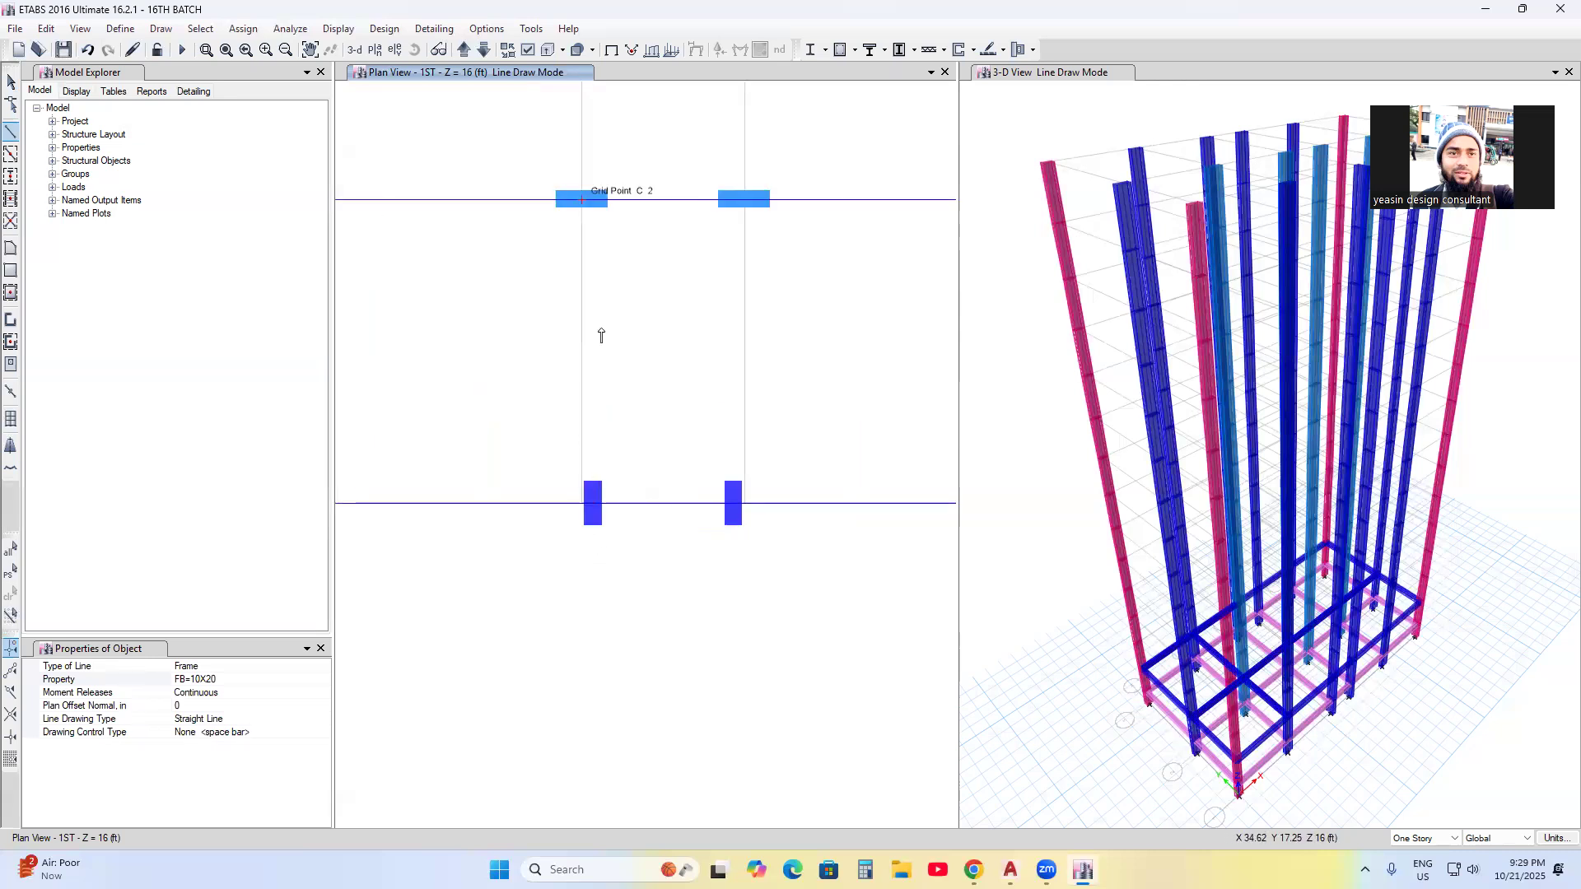
double_click(584, 503)
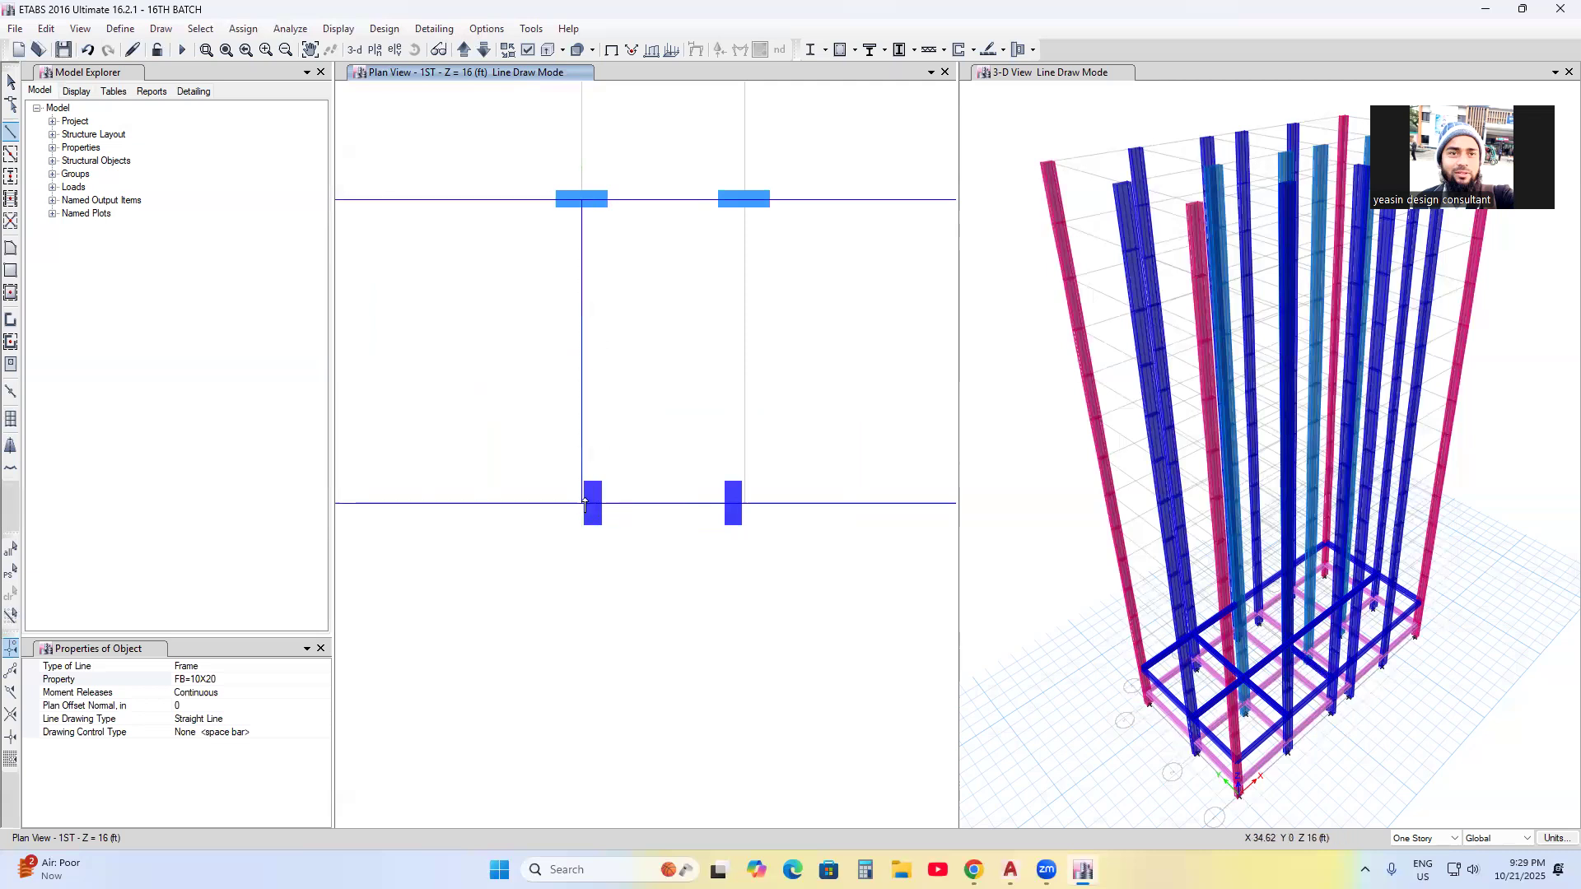
click(744, 199)
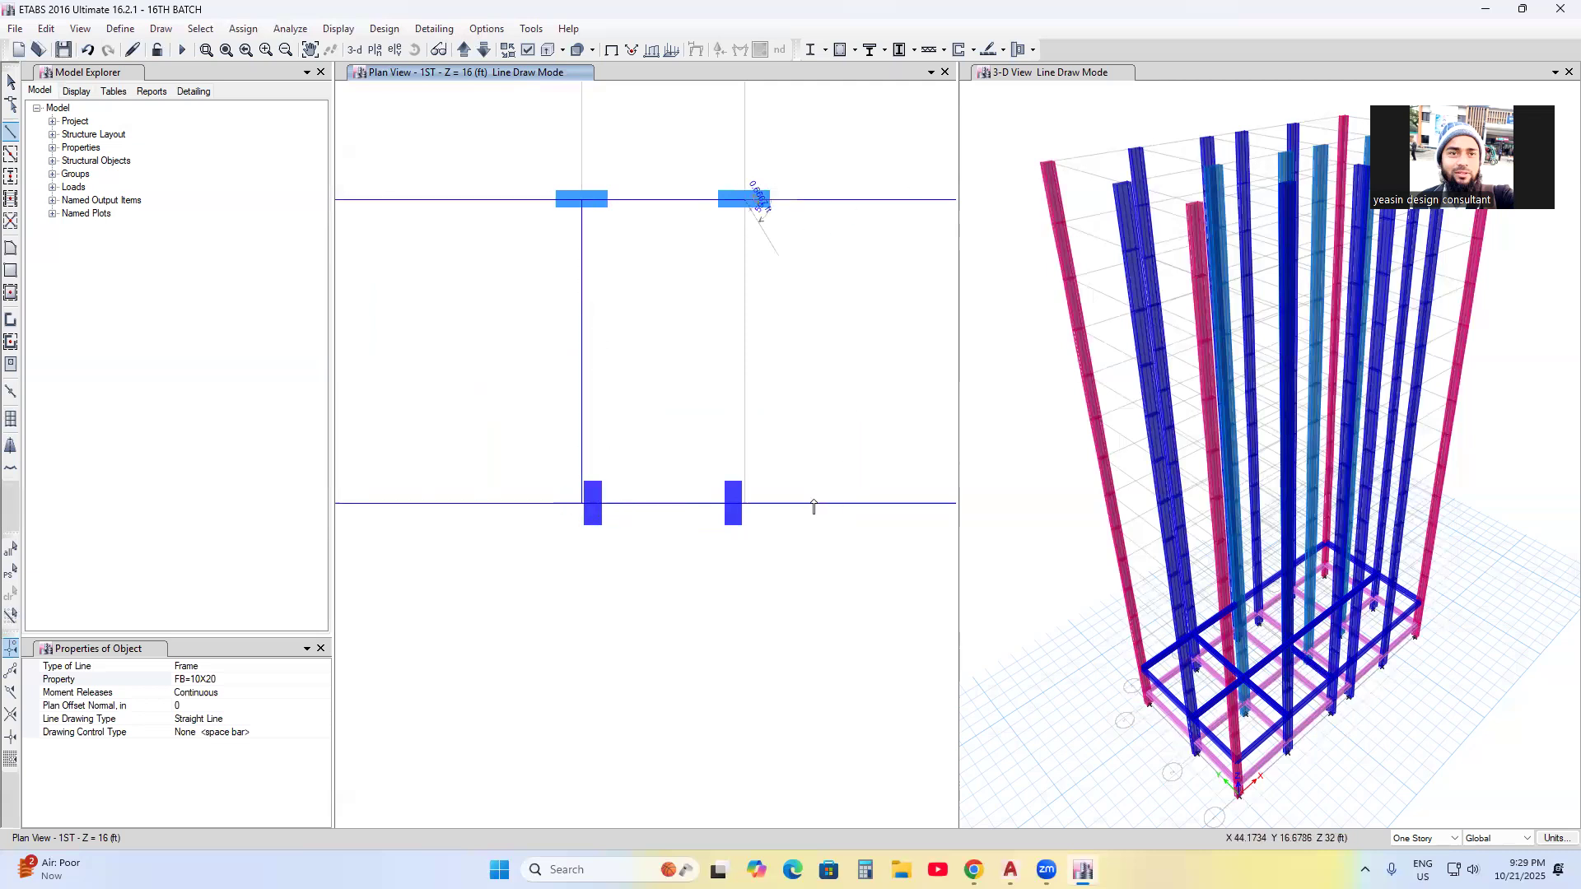
double_click(745, 503)
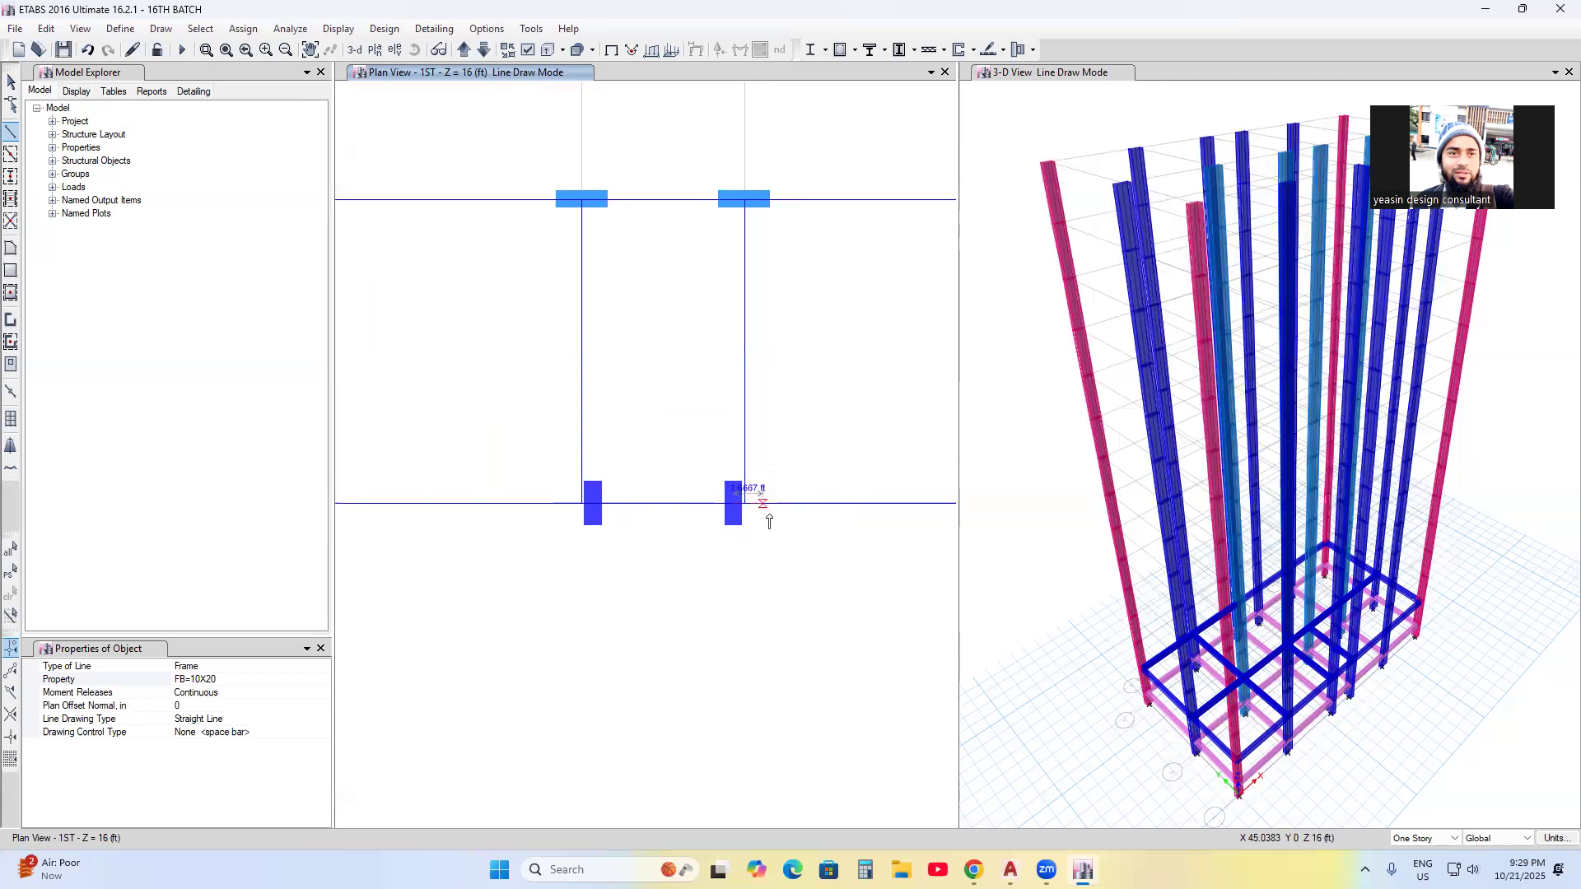
- Draw FB=10X20 beams along grid E from grid 3 through the grid 2 column to grid 1
scroll(769, 517, down, 3)
middle_drag(840, 530, 697, 527)
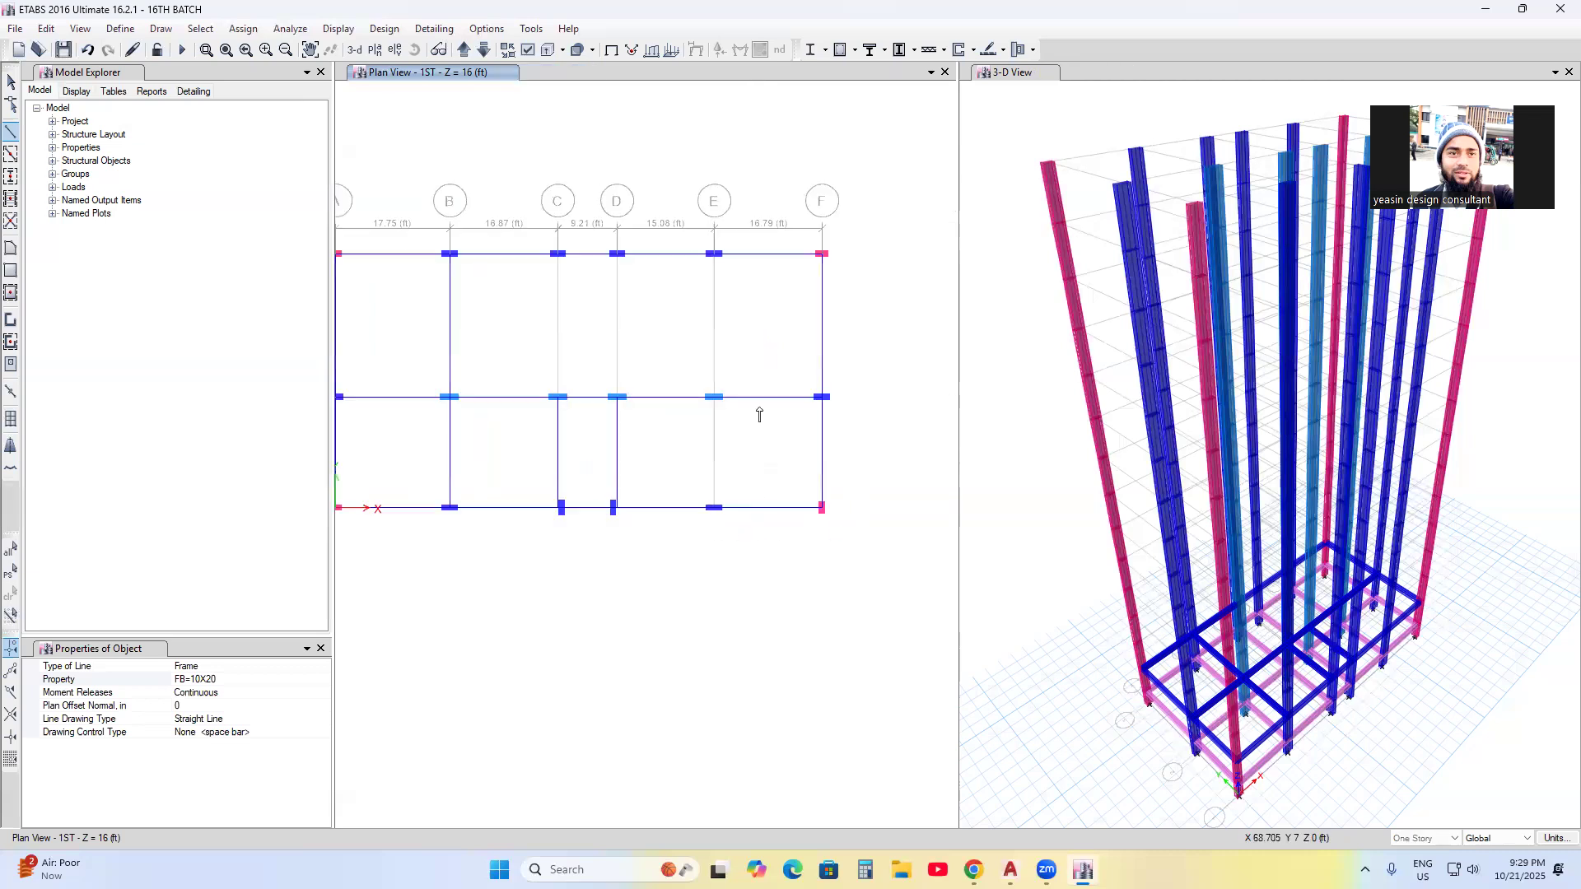
click(712, 255)
click(714, 397)
double_click(714, 508)
- Draw FB=10X20 beams from grid 2 to grid 3 along grids D and C, completing both lines
click(617, 397)
double_click(616, 255)
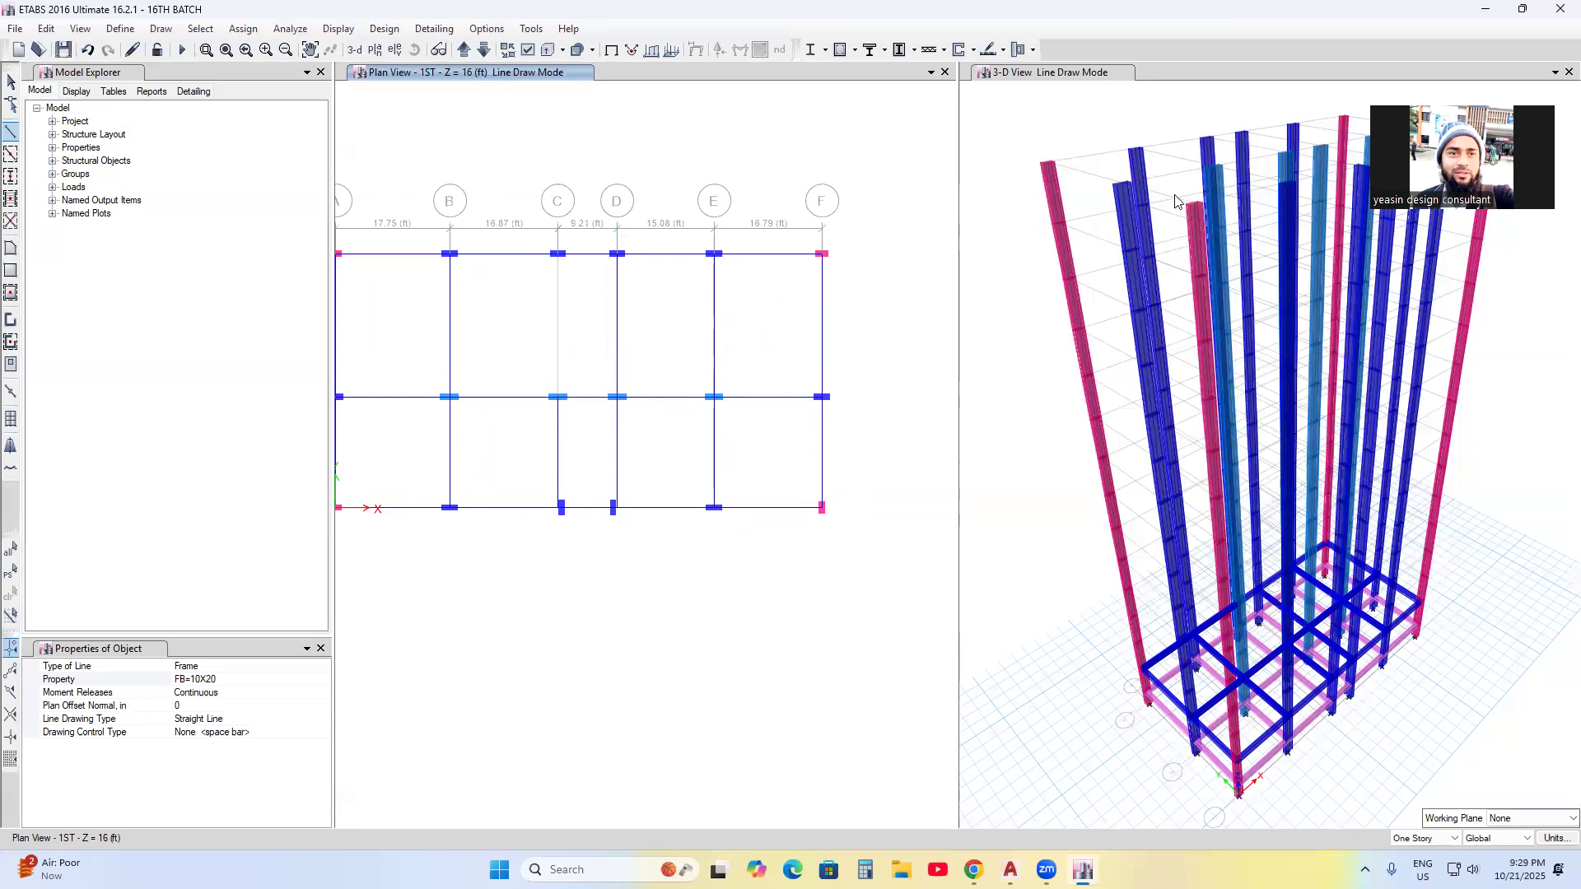
click(557, 397)
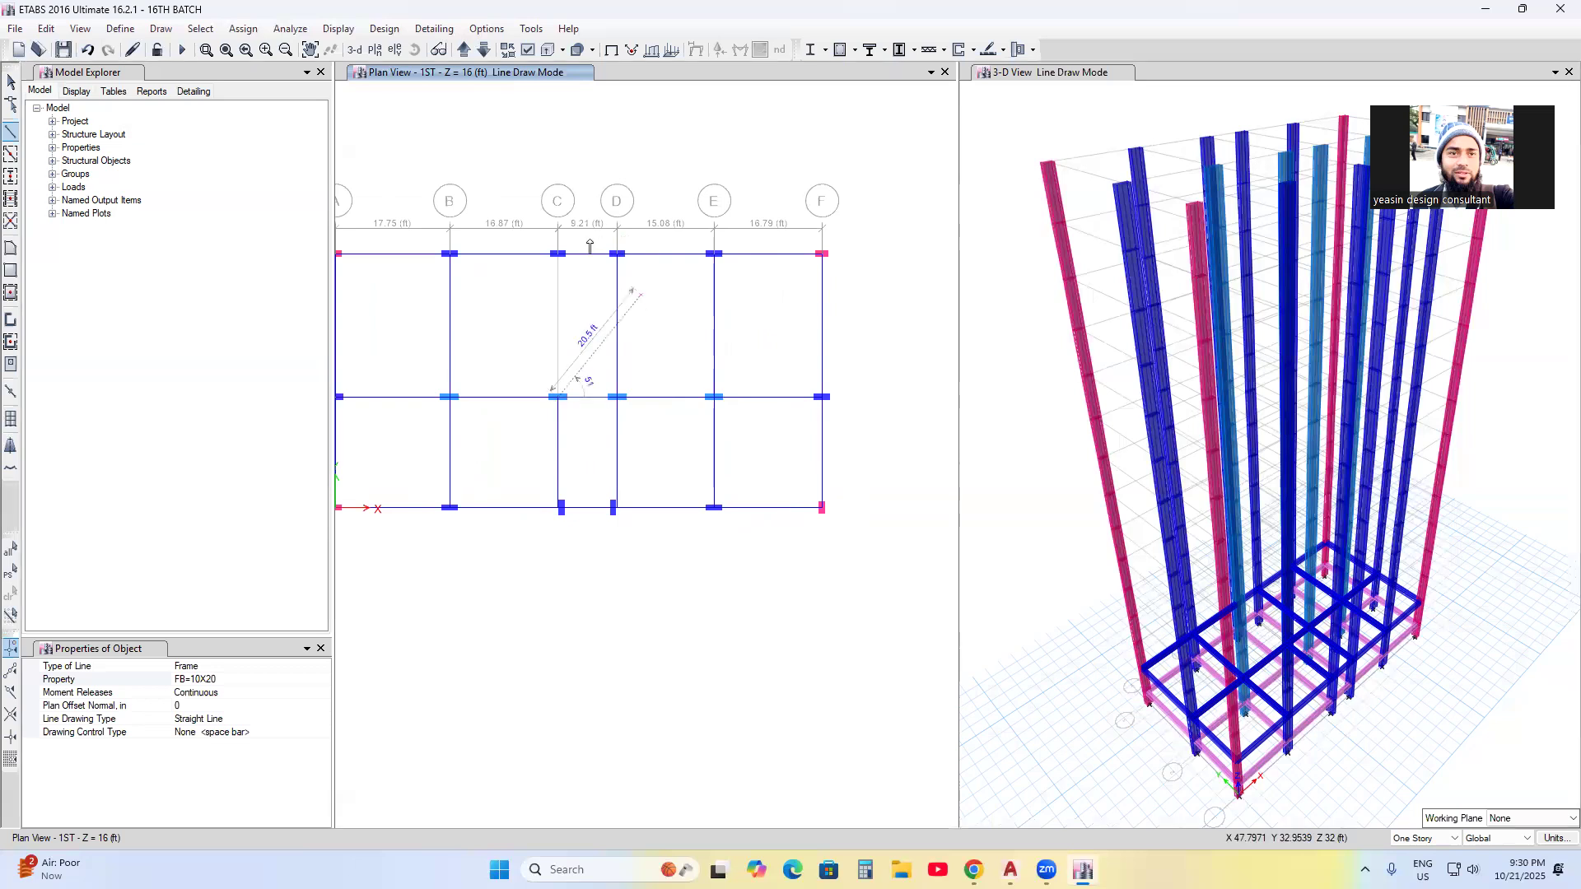
double_click(557, 255)
click(558, 255)
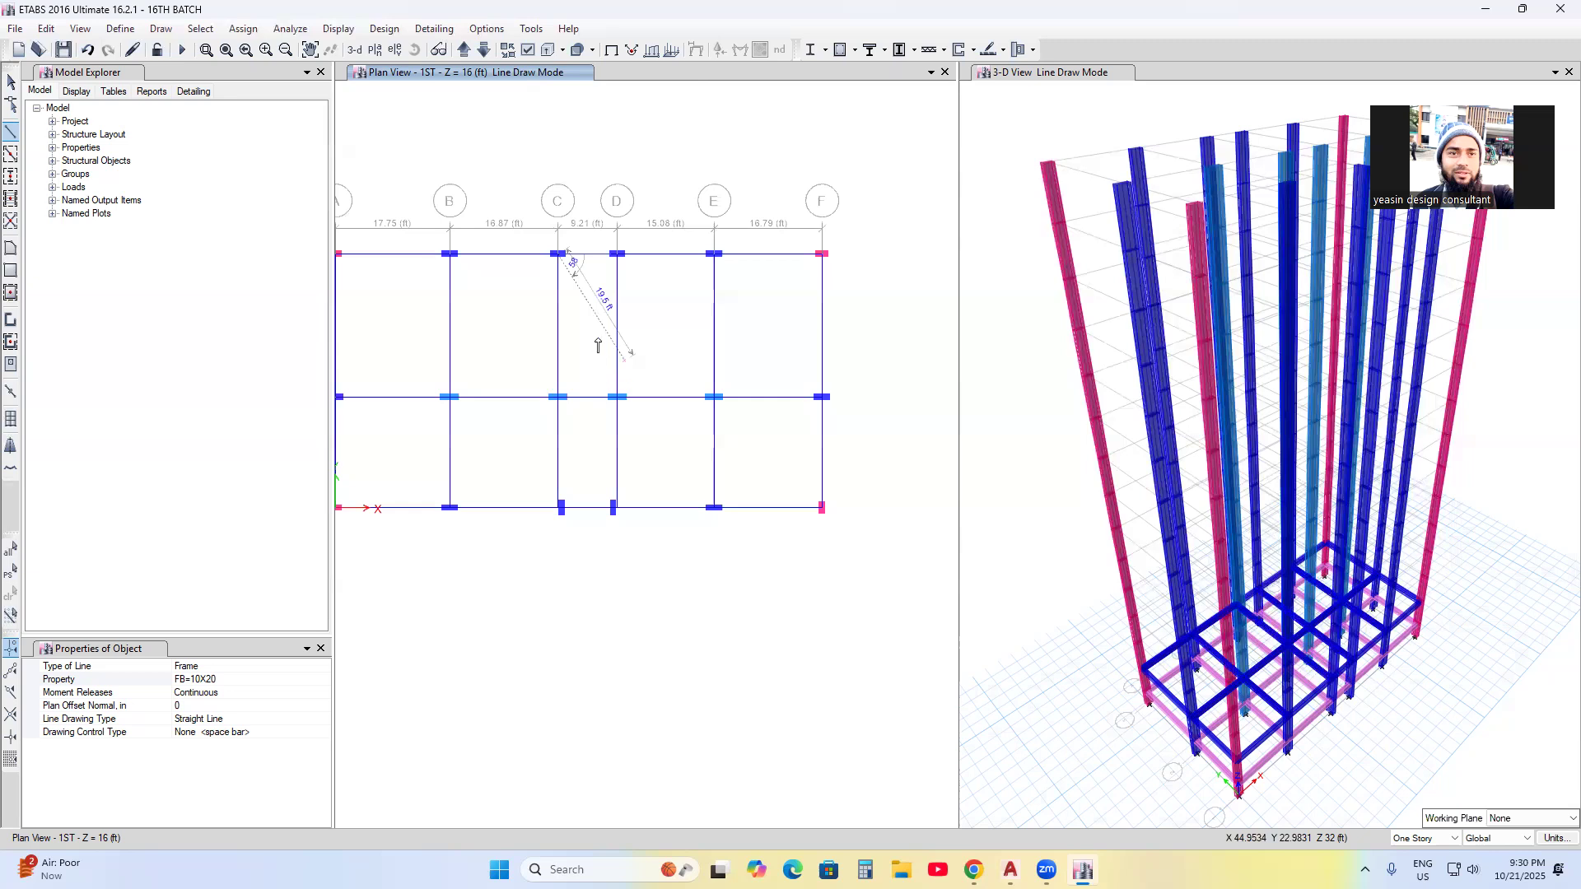
key(Escape)
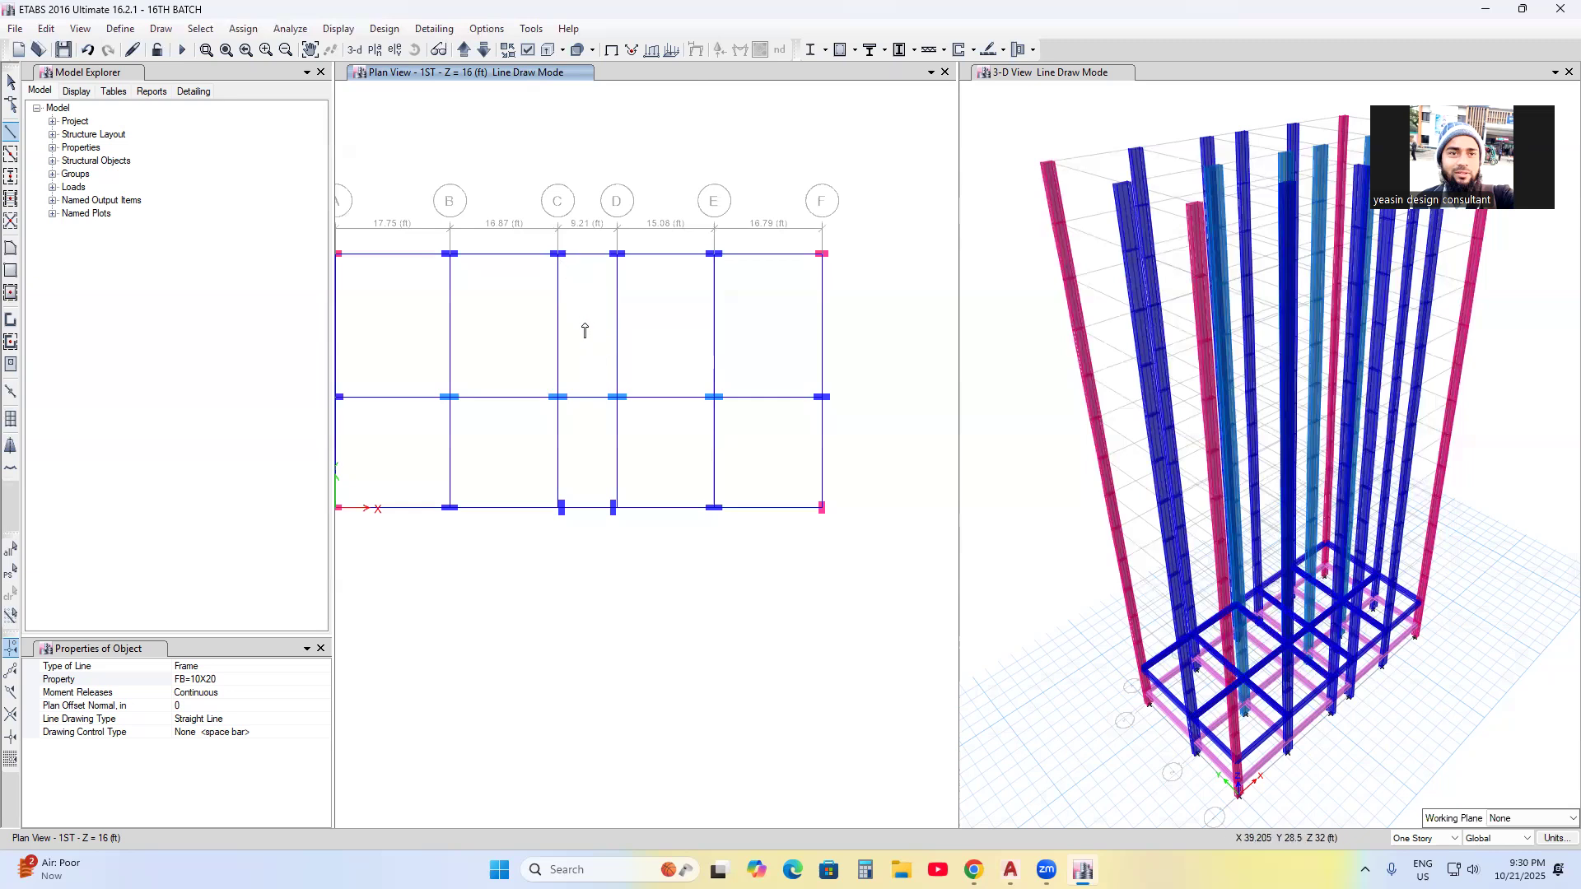
- Check the 1ST story beam framing in plan by turning the extruded view on and off again
scroll(581, 350, down, 3)
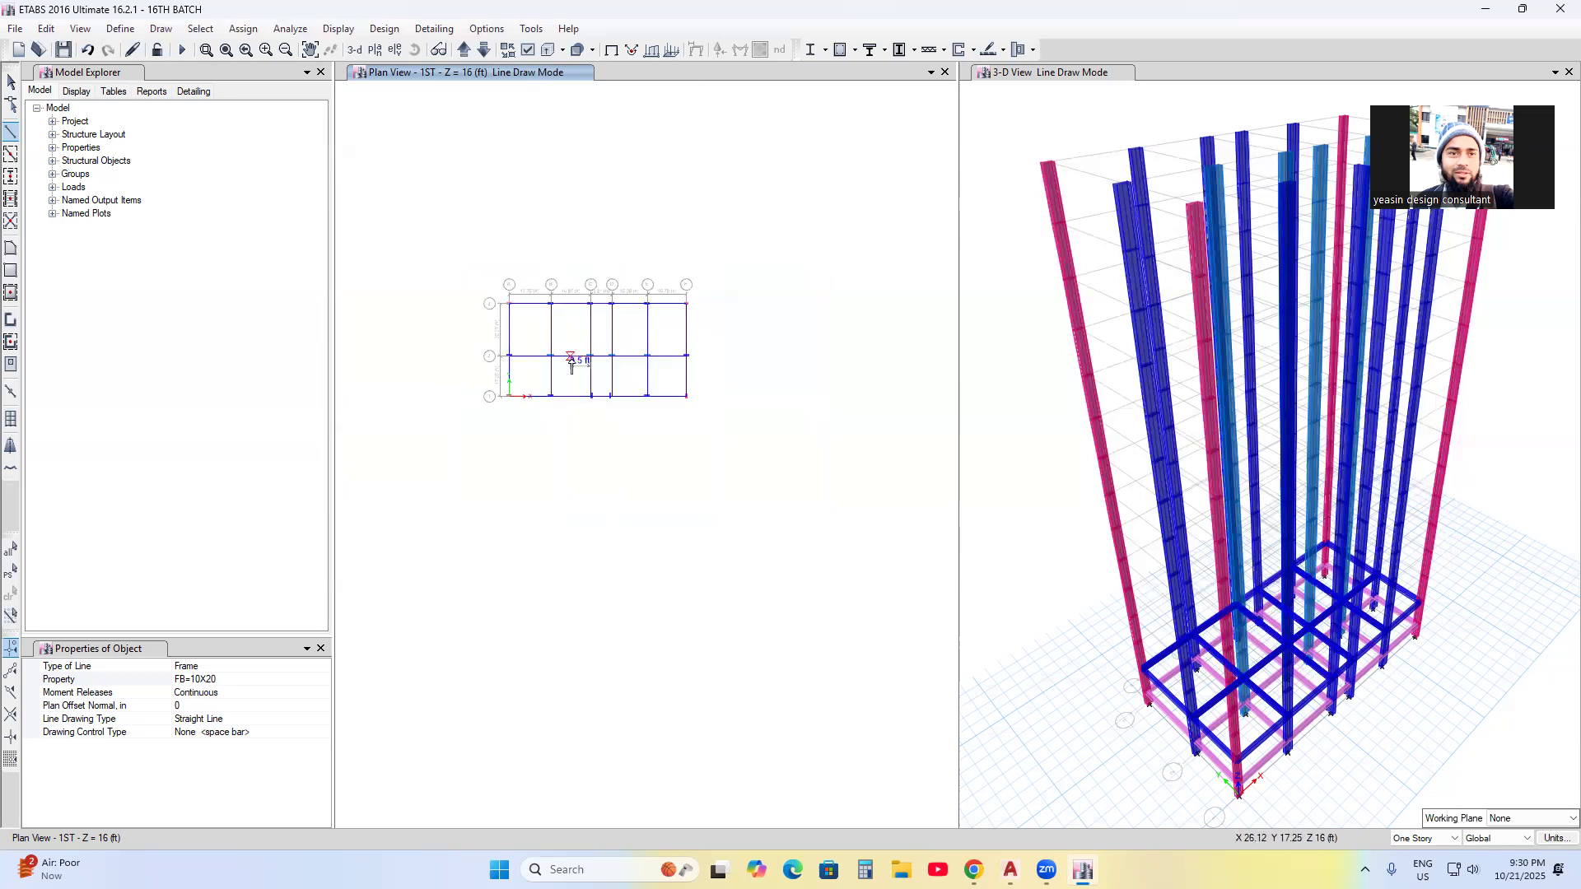
scroll(571, 366, up, 3)
middle_drag(653, 412, 645, 428)
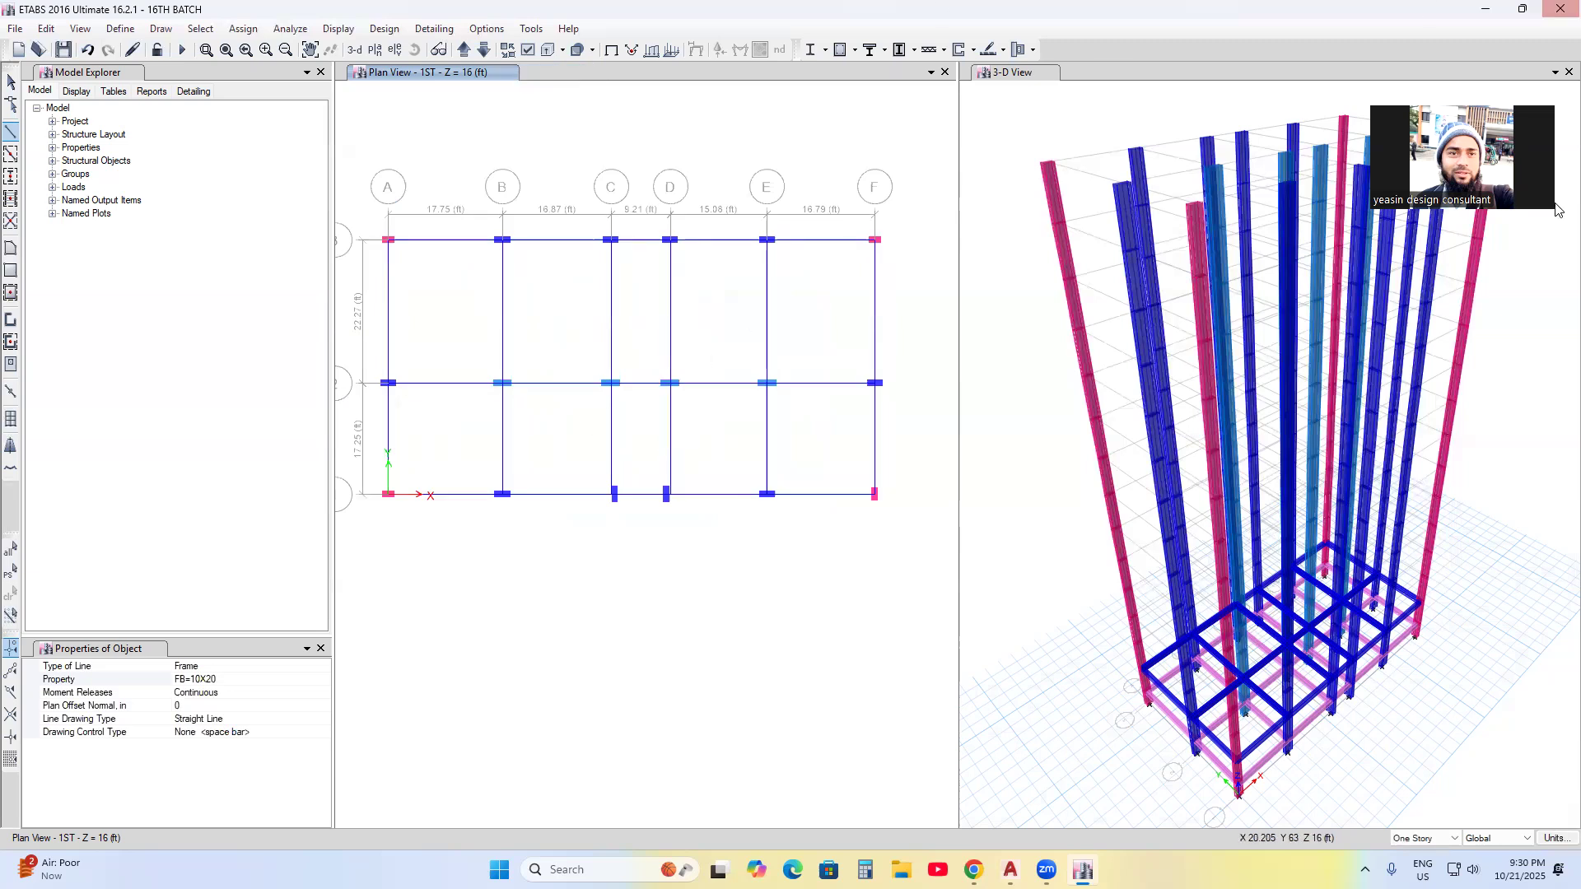
click(548, 51)
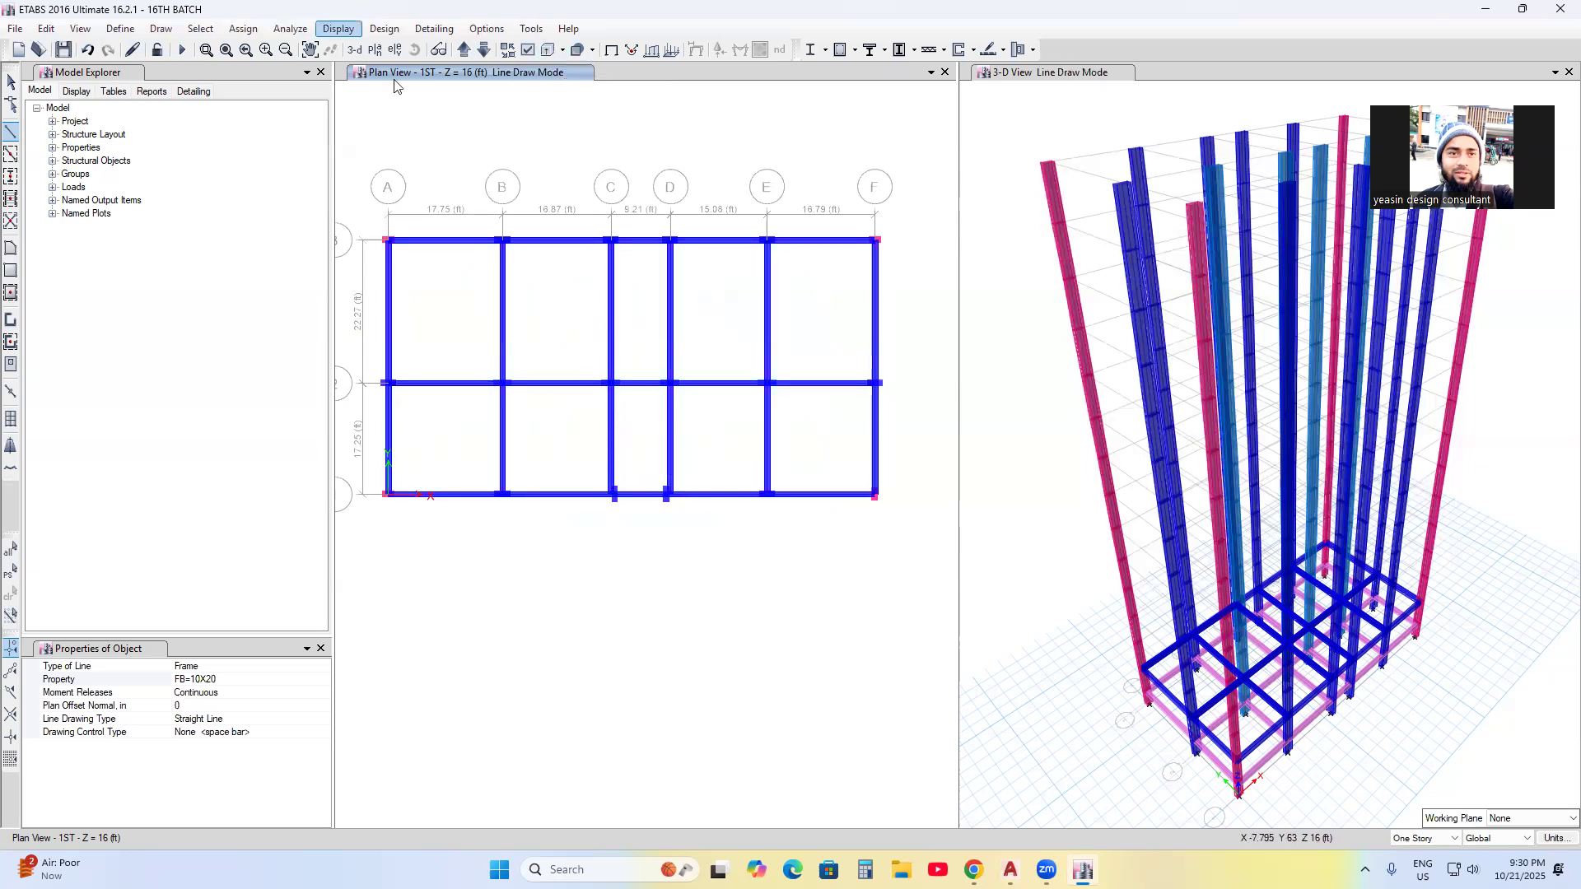
click(546, 52)
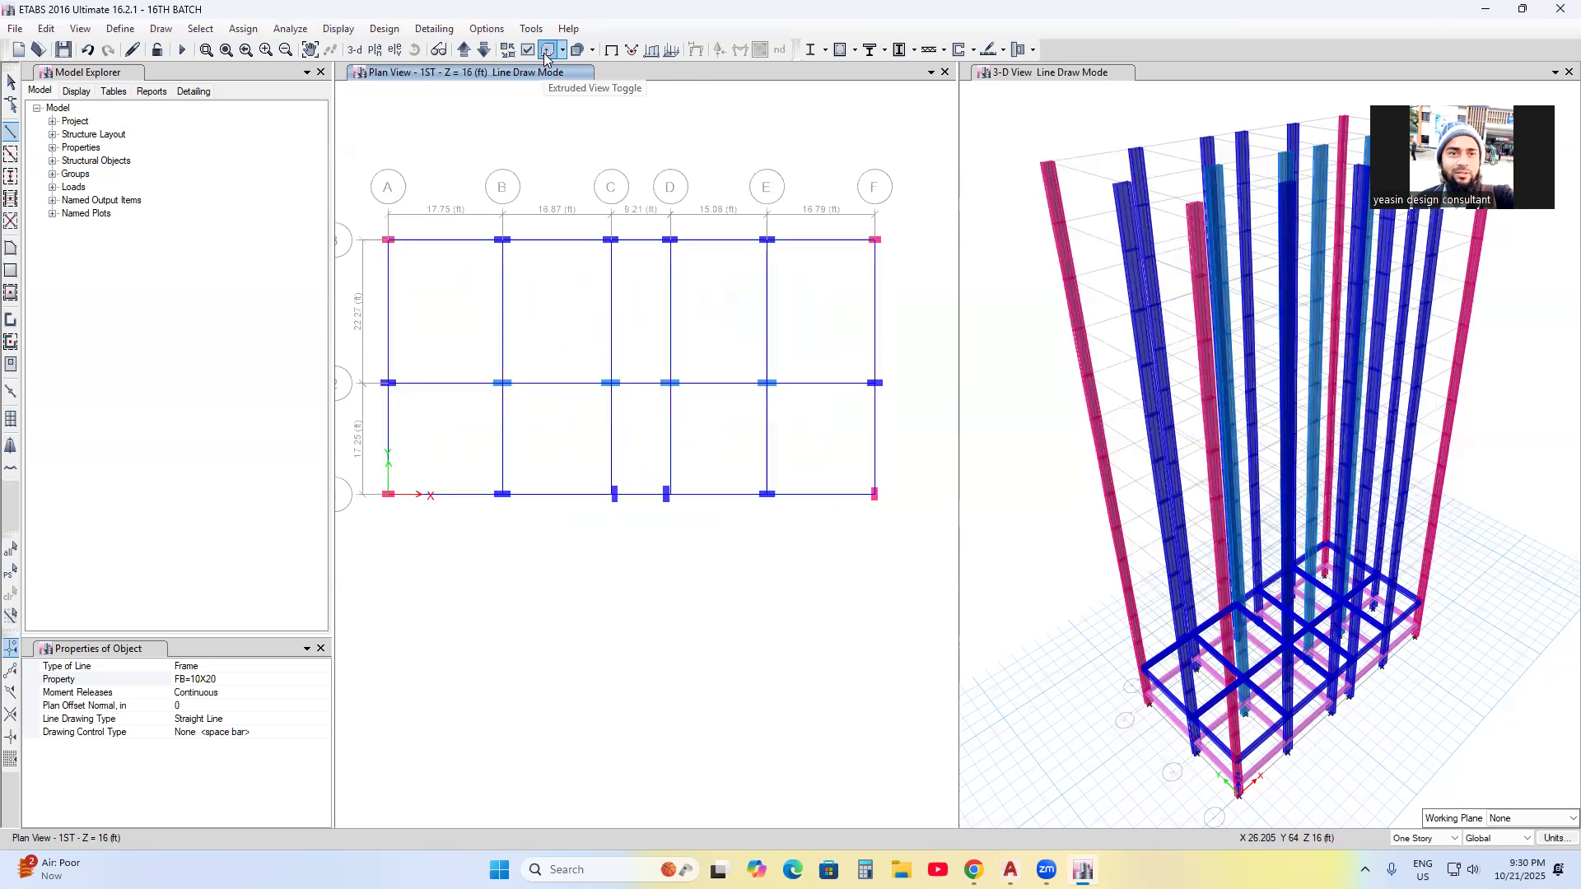
mouse_move(547, 304)
middle_down()
mouse_move(629, 322)
mouse_move(586, 279)
middle_up()
key(Escape)
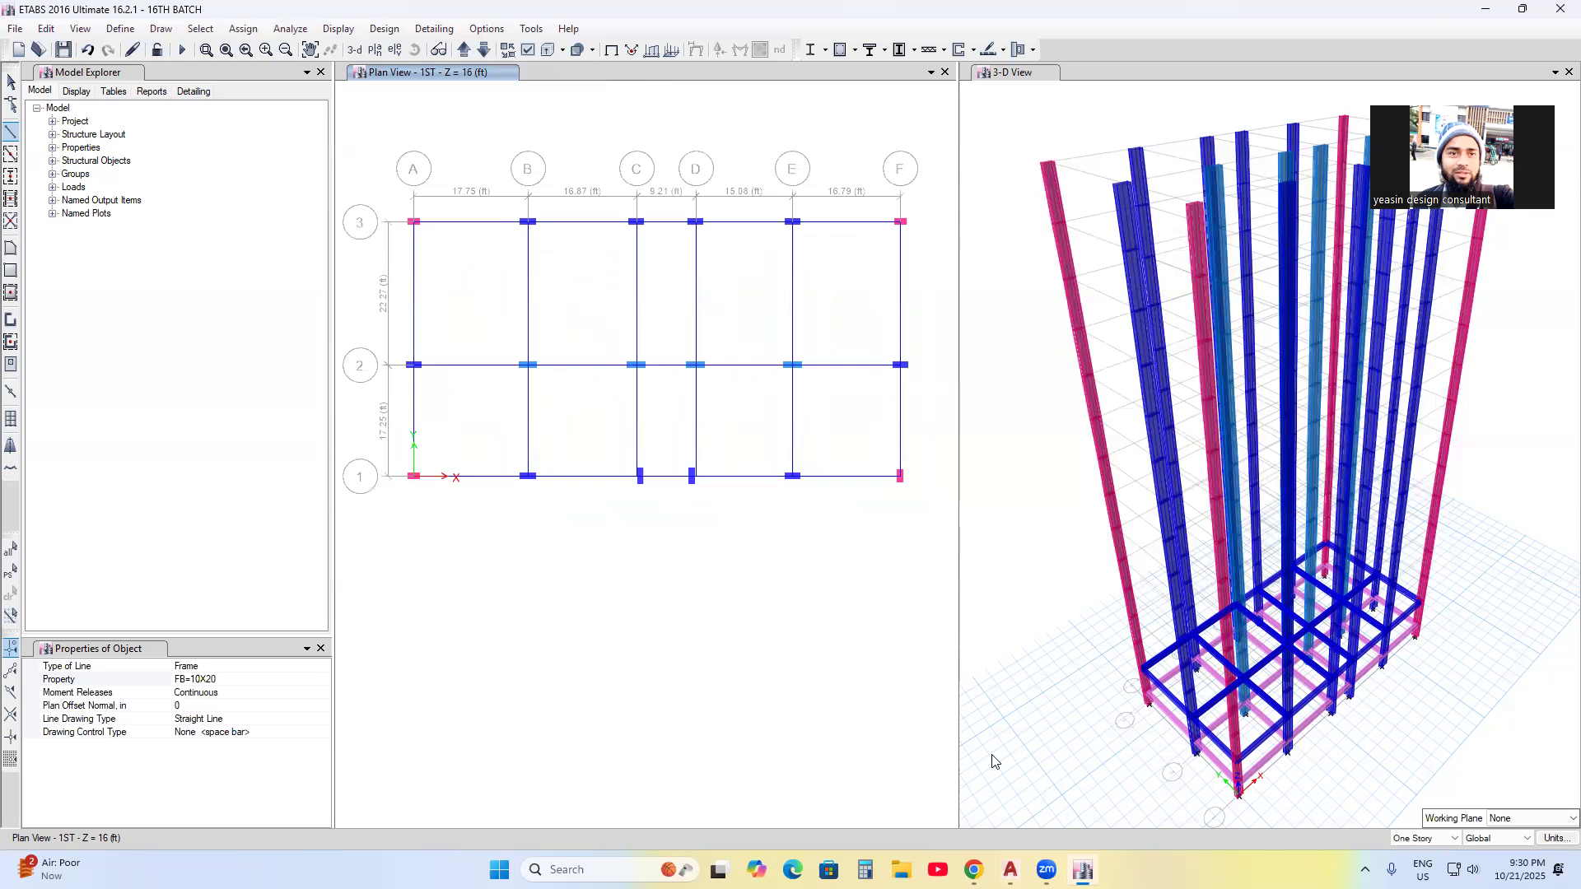
- Switch to AutoCAD and copy the outer lift wall lines from the G+12 floor plan to the column at C-2 in the column layout
click(1011, 870)
scroll(807, 568, down, 4)
scroll(765, 331, up, 8)
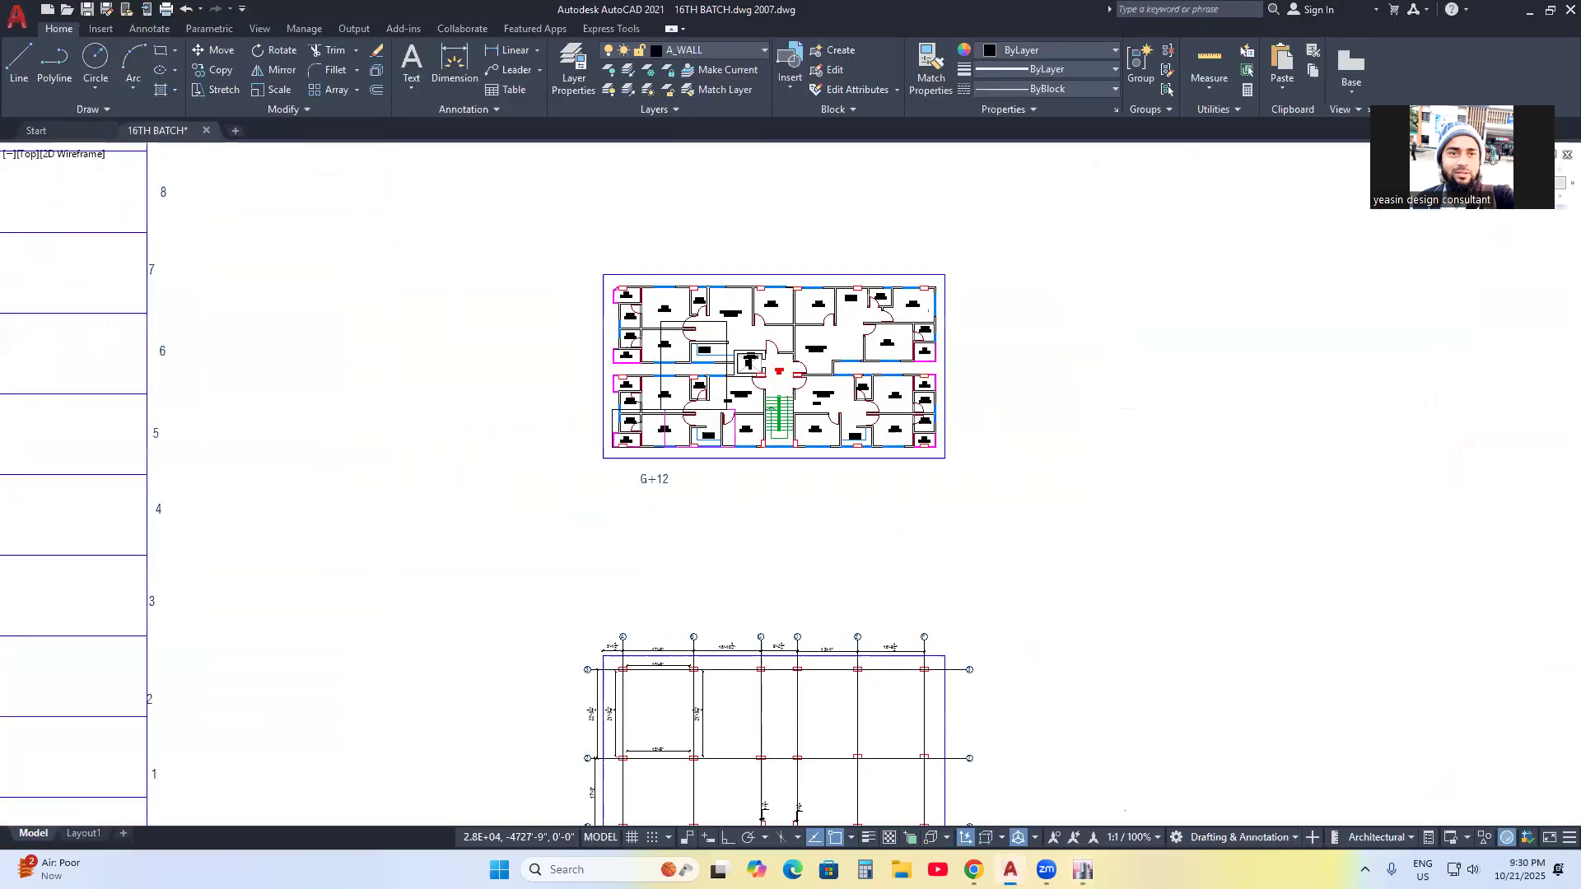
middle_drag(724, 350, 707, 422)
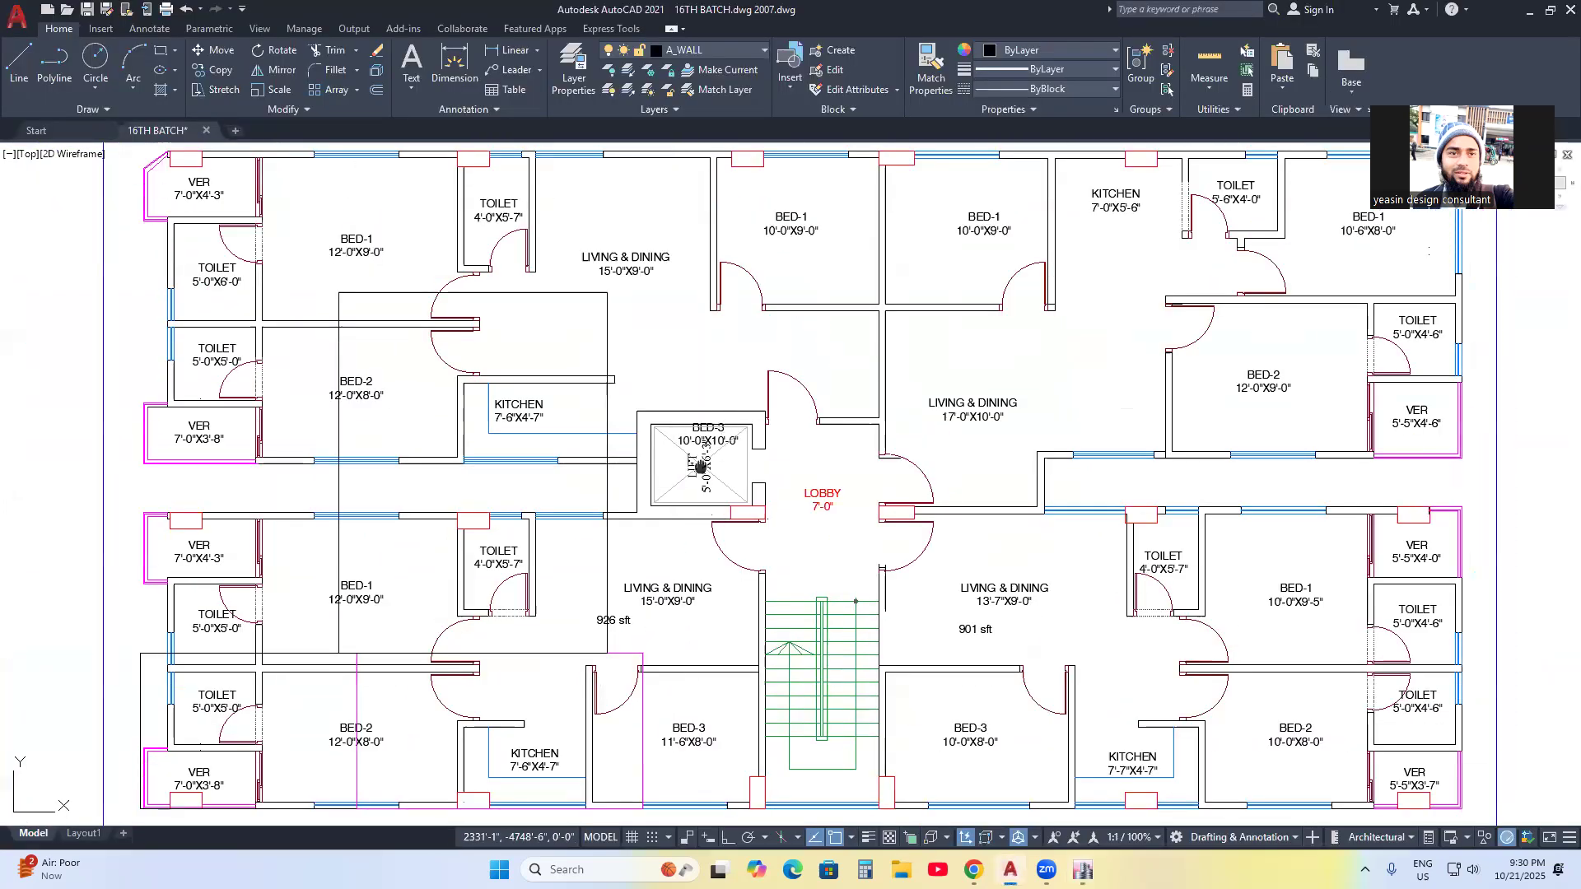
scroll(670, 454, up, 2)
click(687, 566)
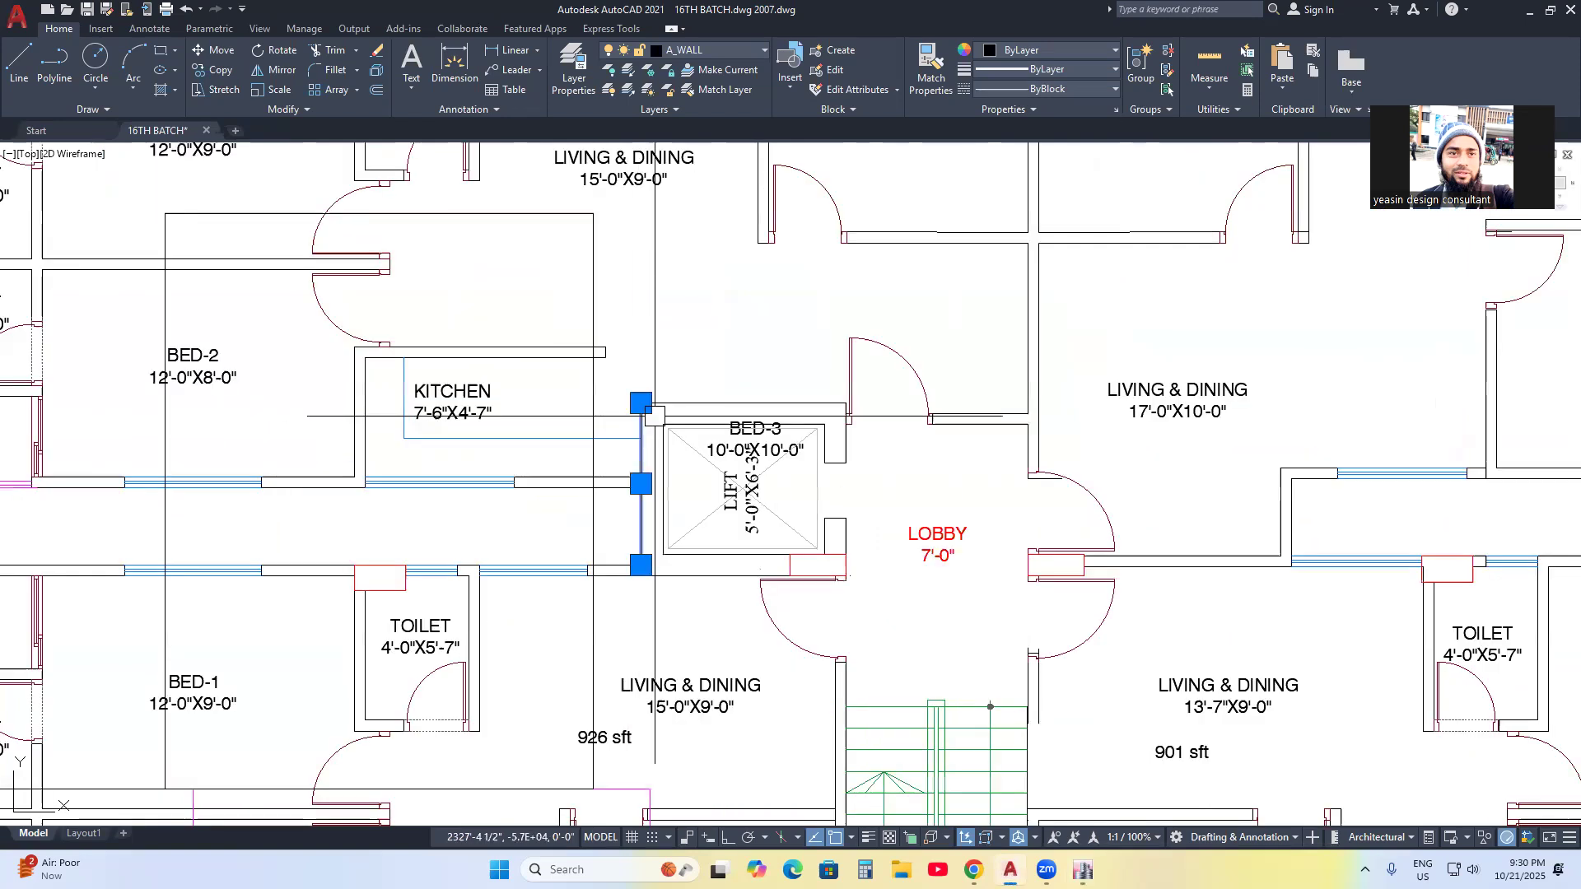
click(845, 535)
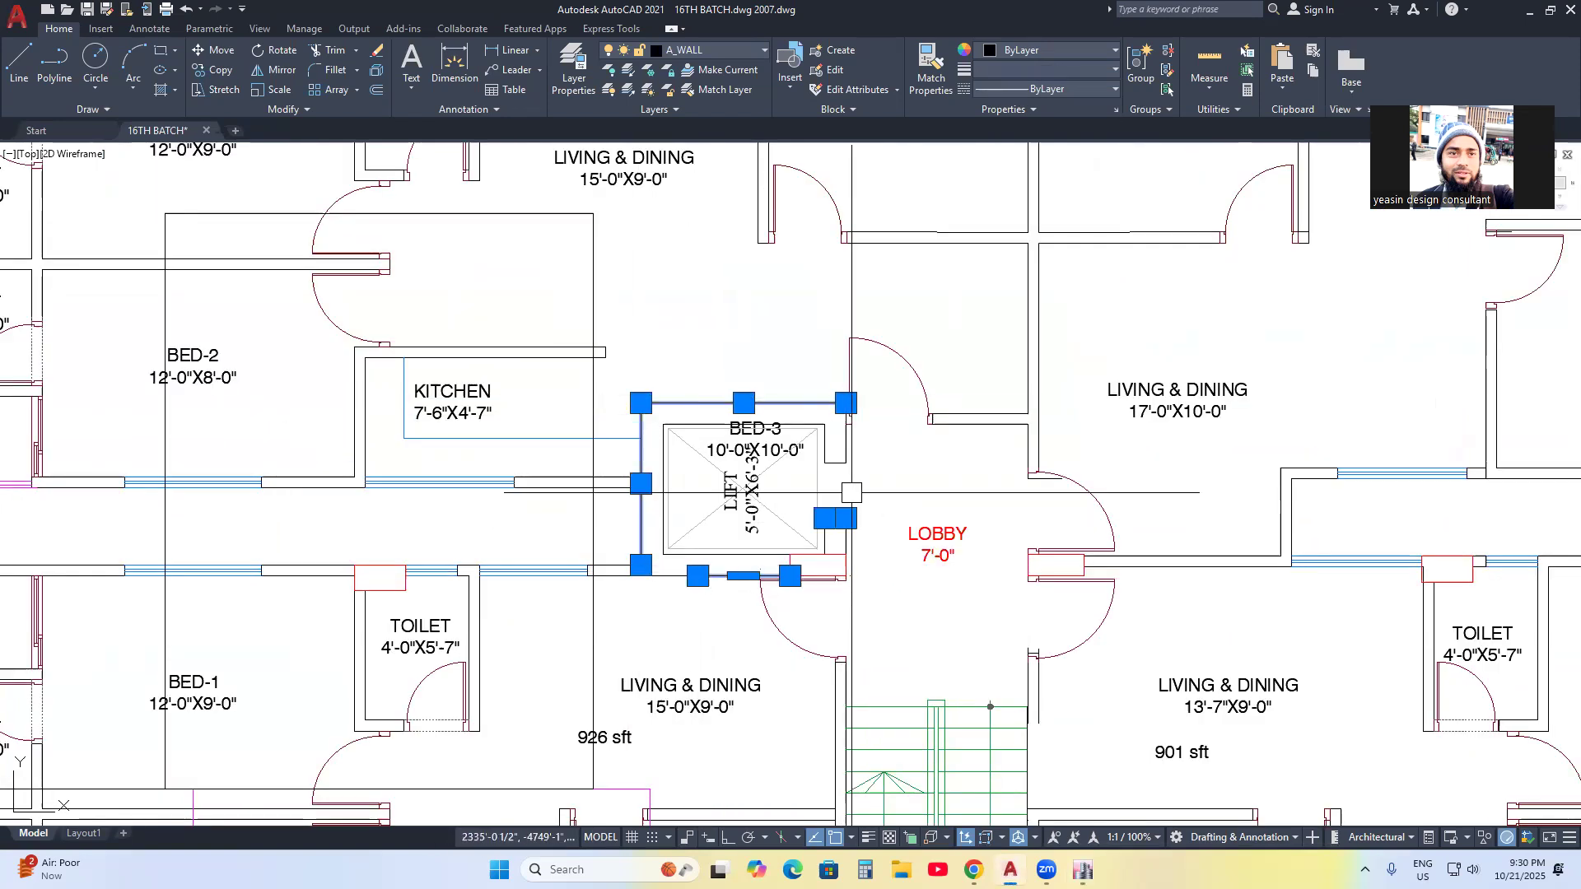
scroll(848, 450, down, 4)
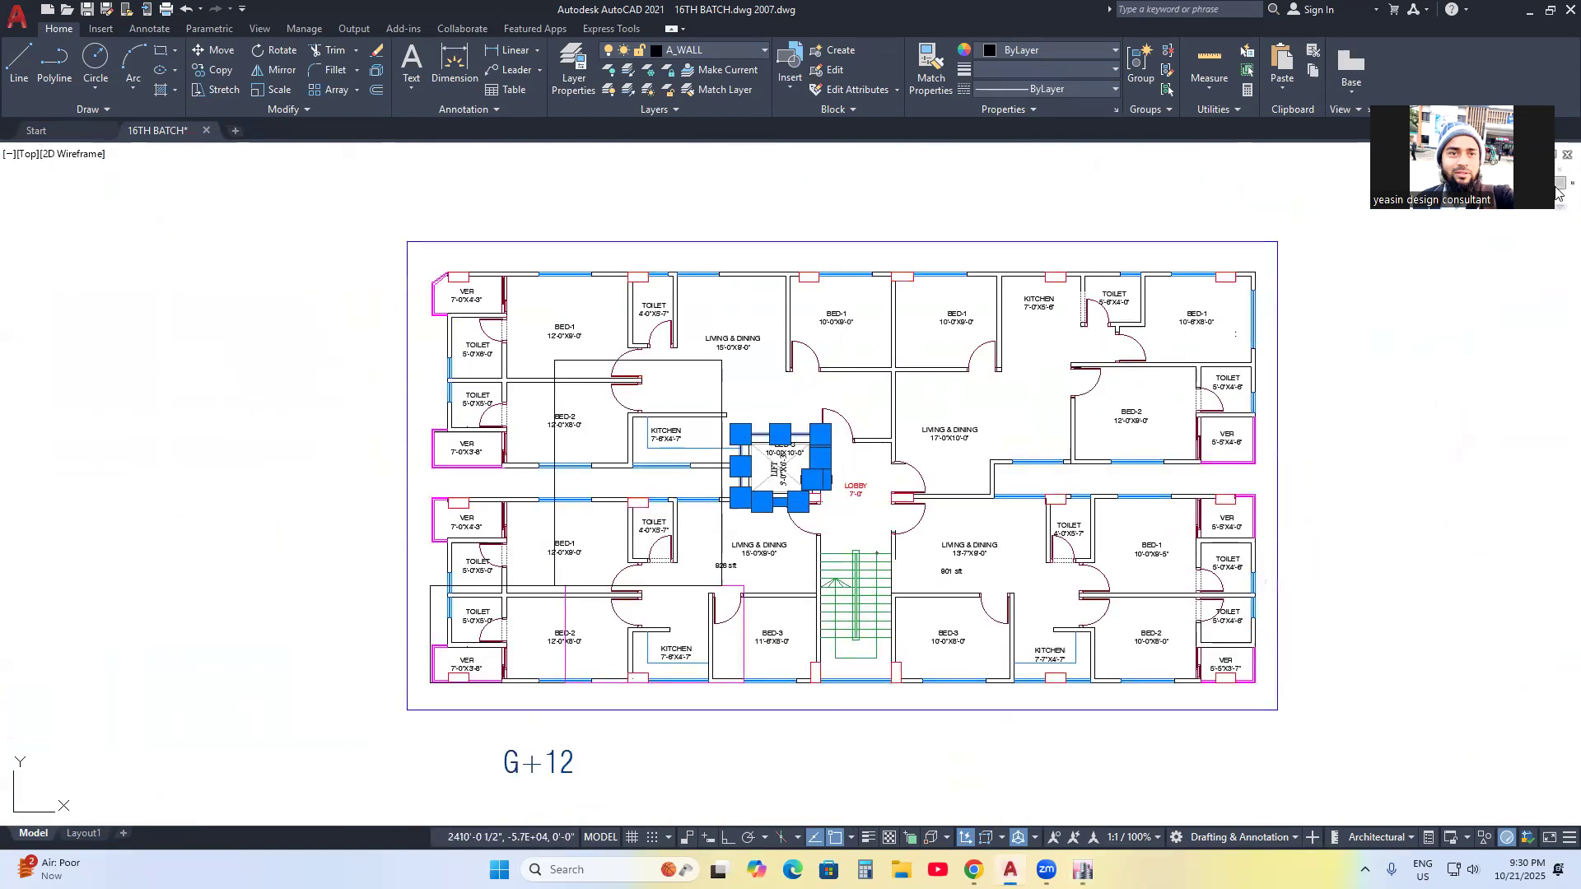
key(Escape)
scroll(815, 498, up, 6)
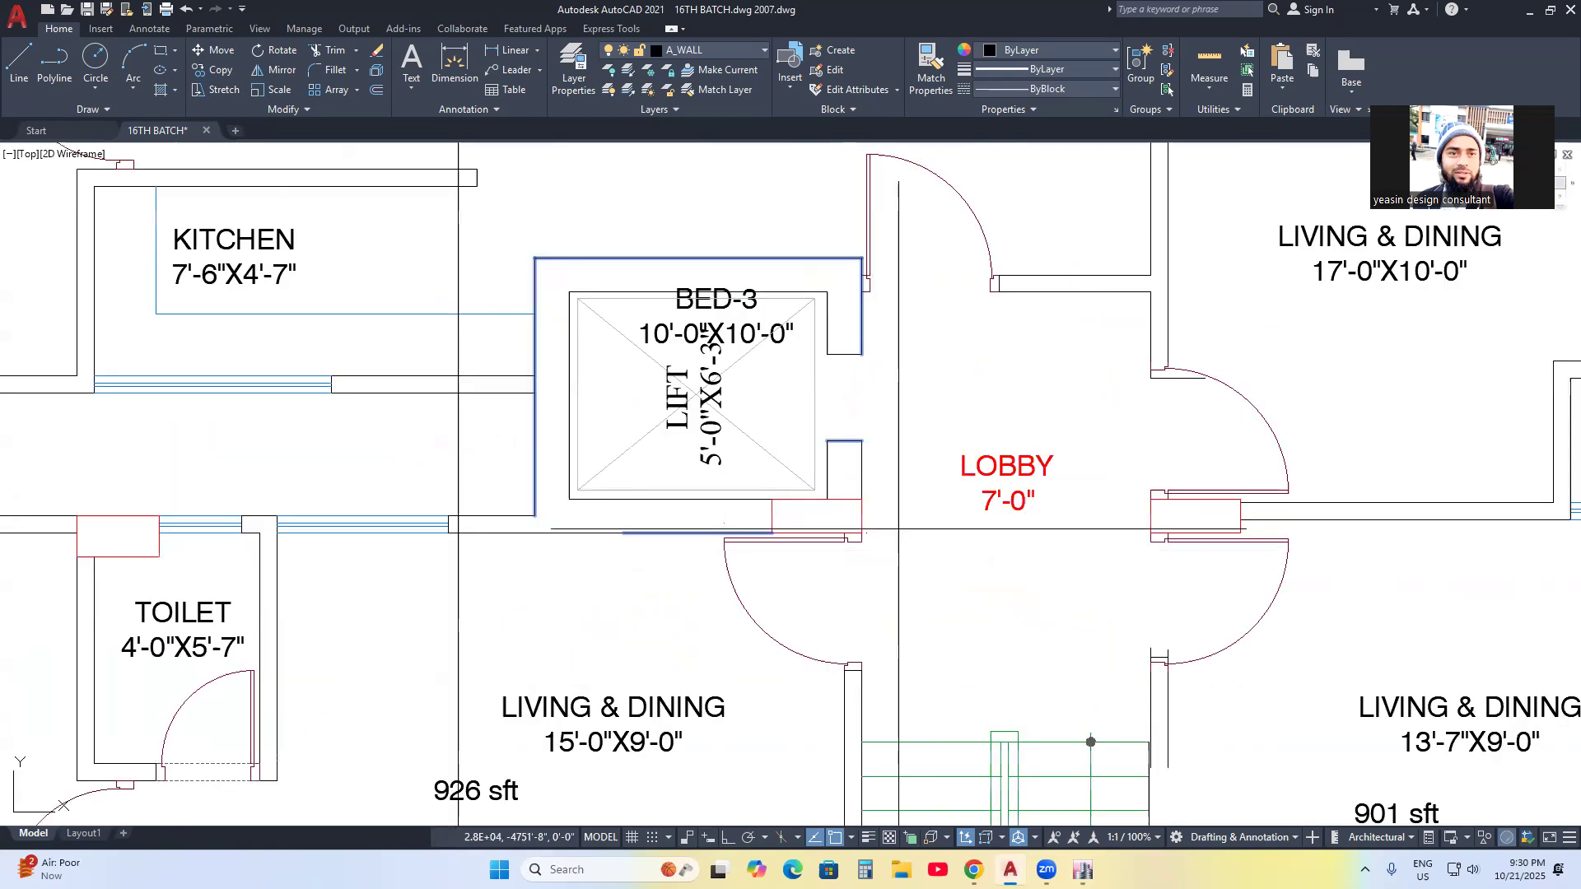
scroll(860, 534, down, 5)
middle_drag(868, 639, 856, 227)
scroll(805, 607, up, 8)
scroll(653, 395, down, 6)
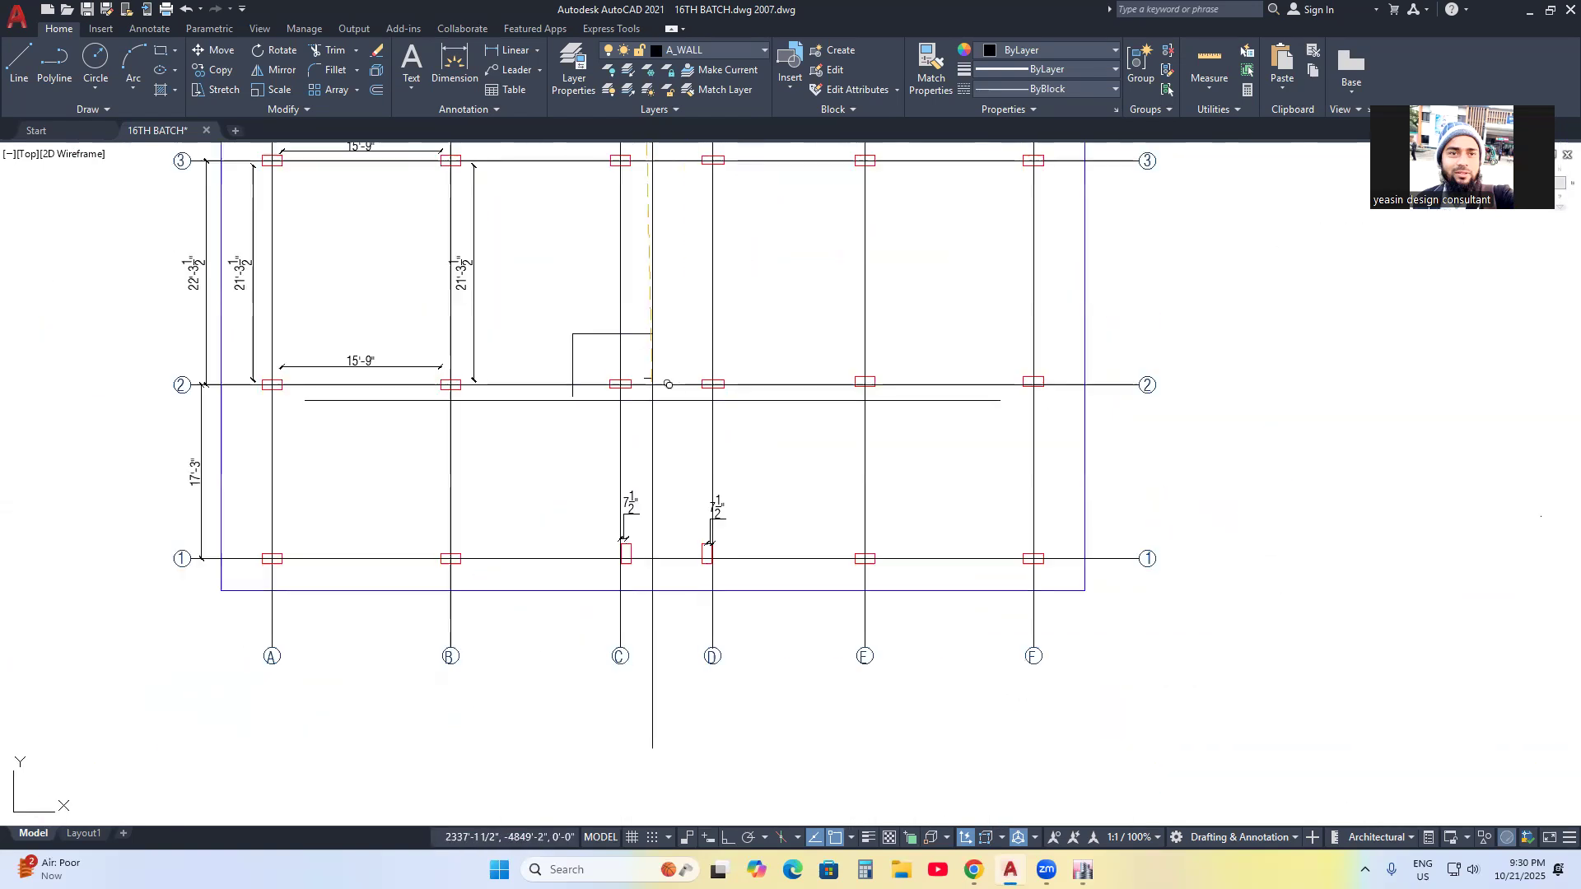
scroll(653, 428, up, 6)
scroll(658, 412, down, 5)
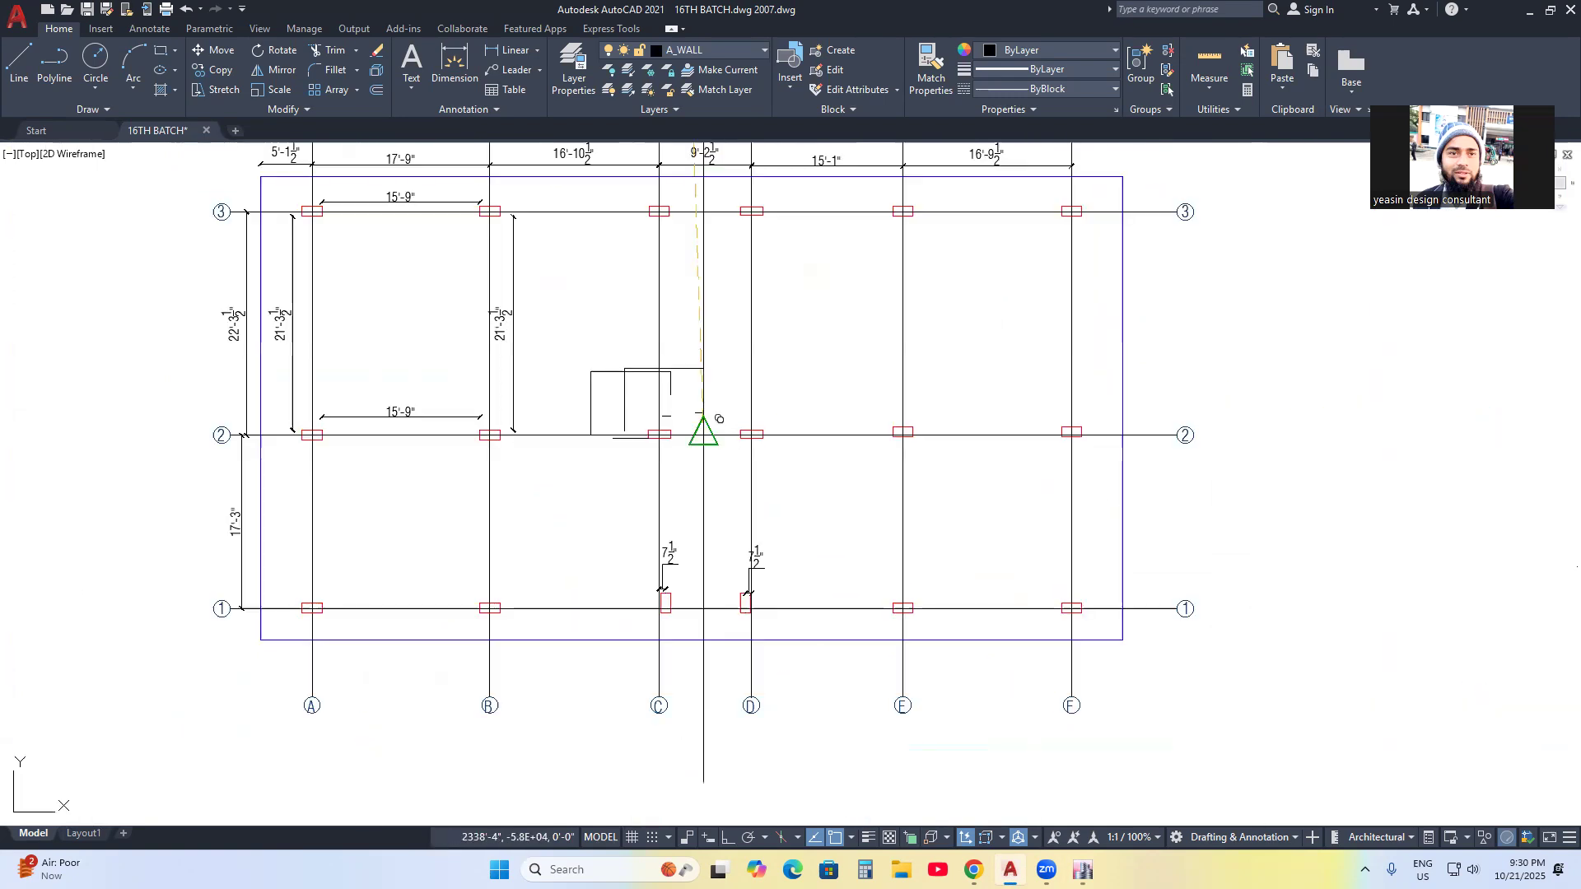
middle_drag(703, 431, 707, 451)
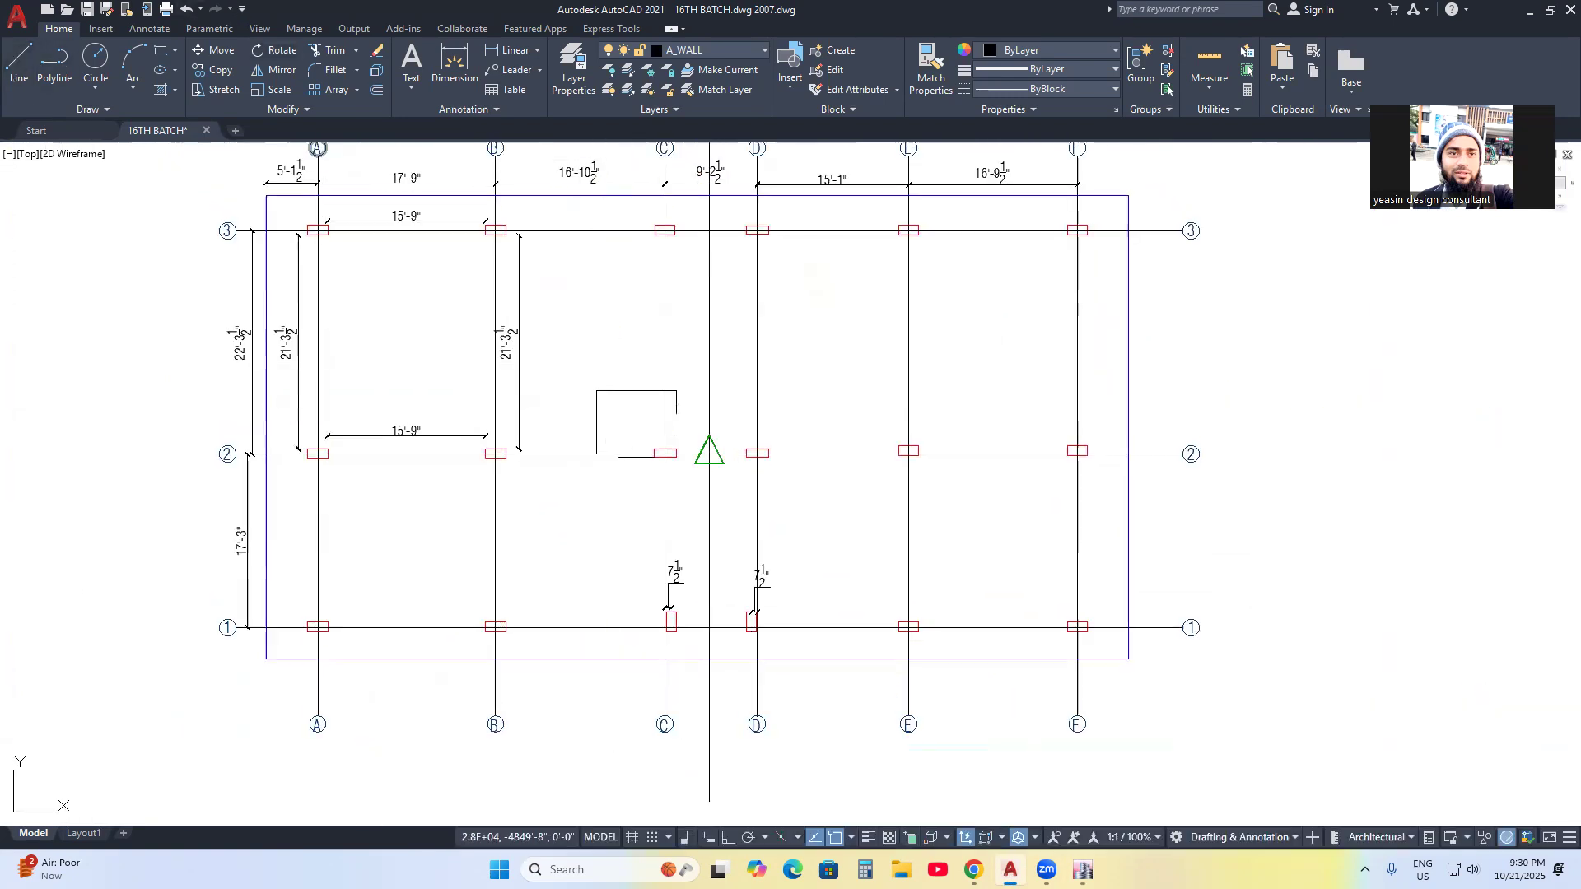
scroll(706, 448, up, 2)
click(725, 385)
click(724, 385)
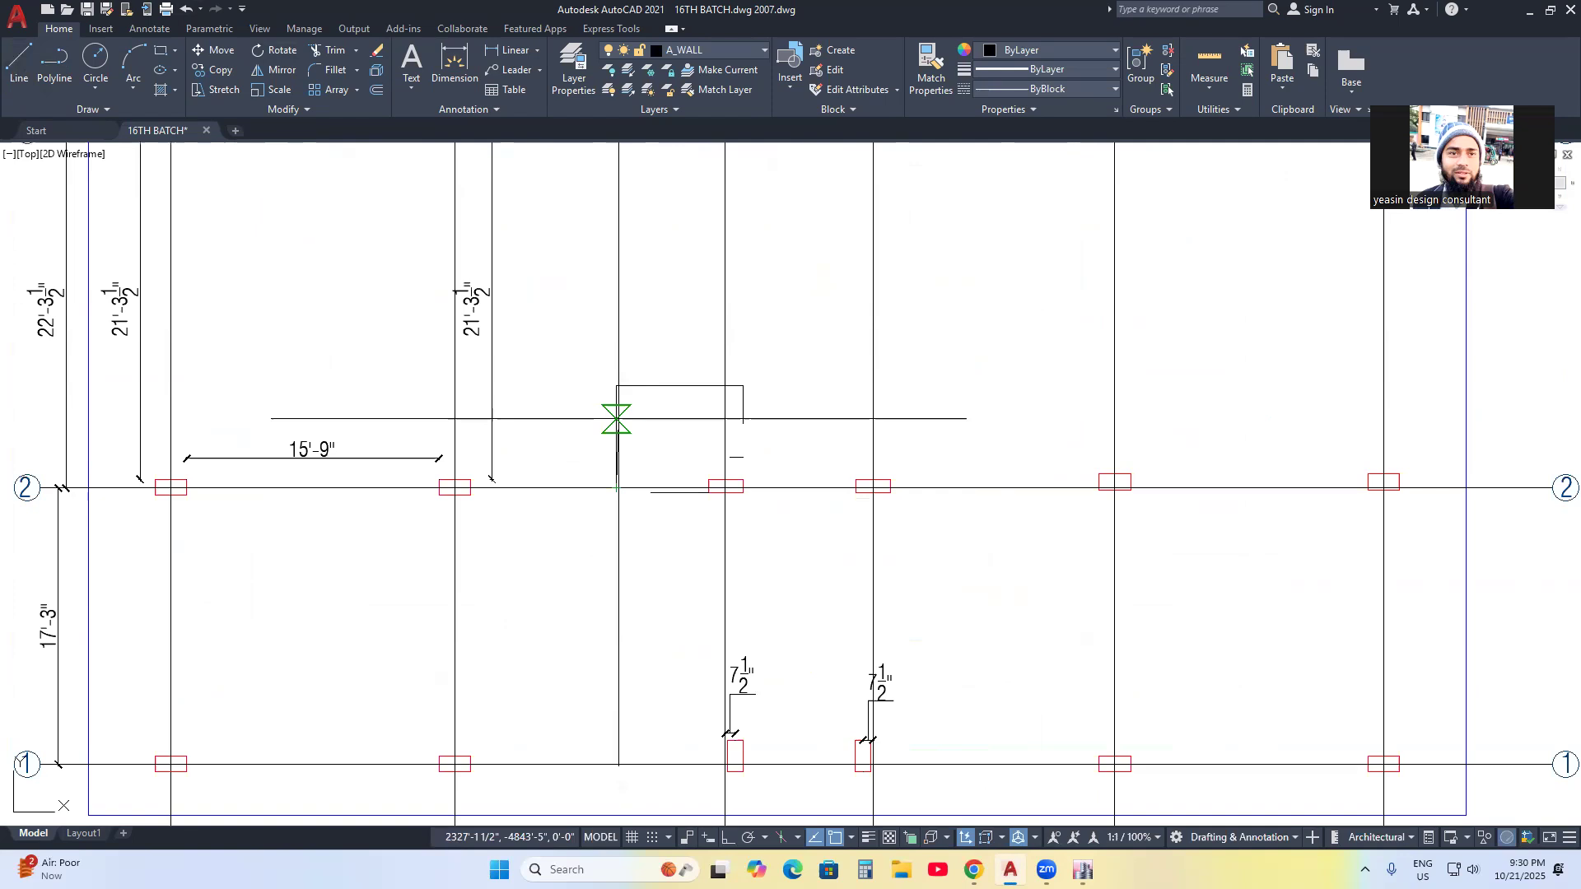
click(616, 386)
scroll(616, 386, down, 2)
key(Escape)
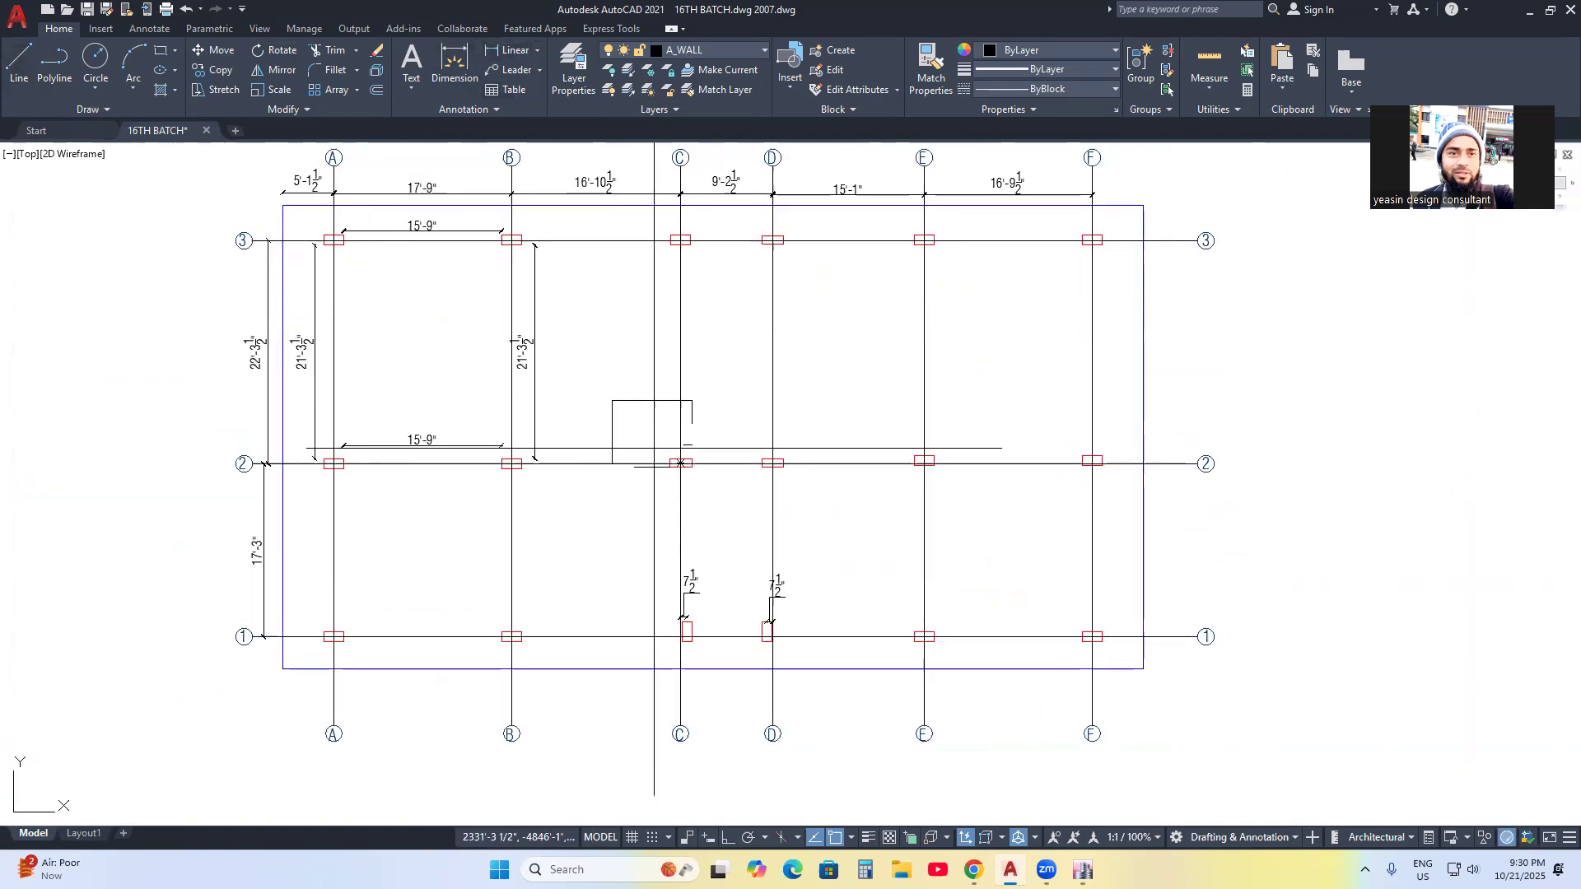
- Dimension the vertical distance from grid 2 to the upper lift wall line in the column layout
scroll(671, 463, up, 7)
click(550, 457)
middle_drag(503, 199, 478, 279)
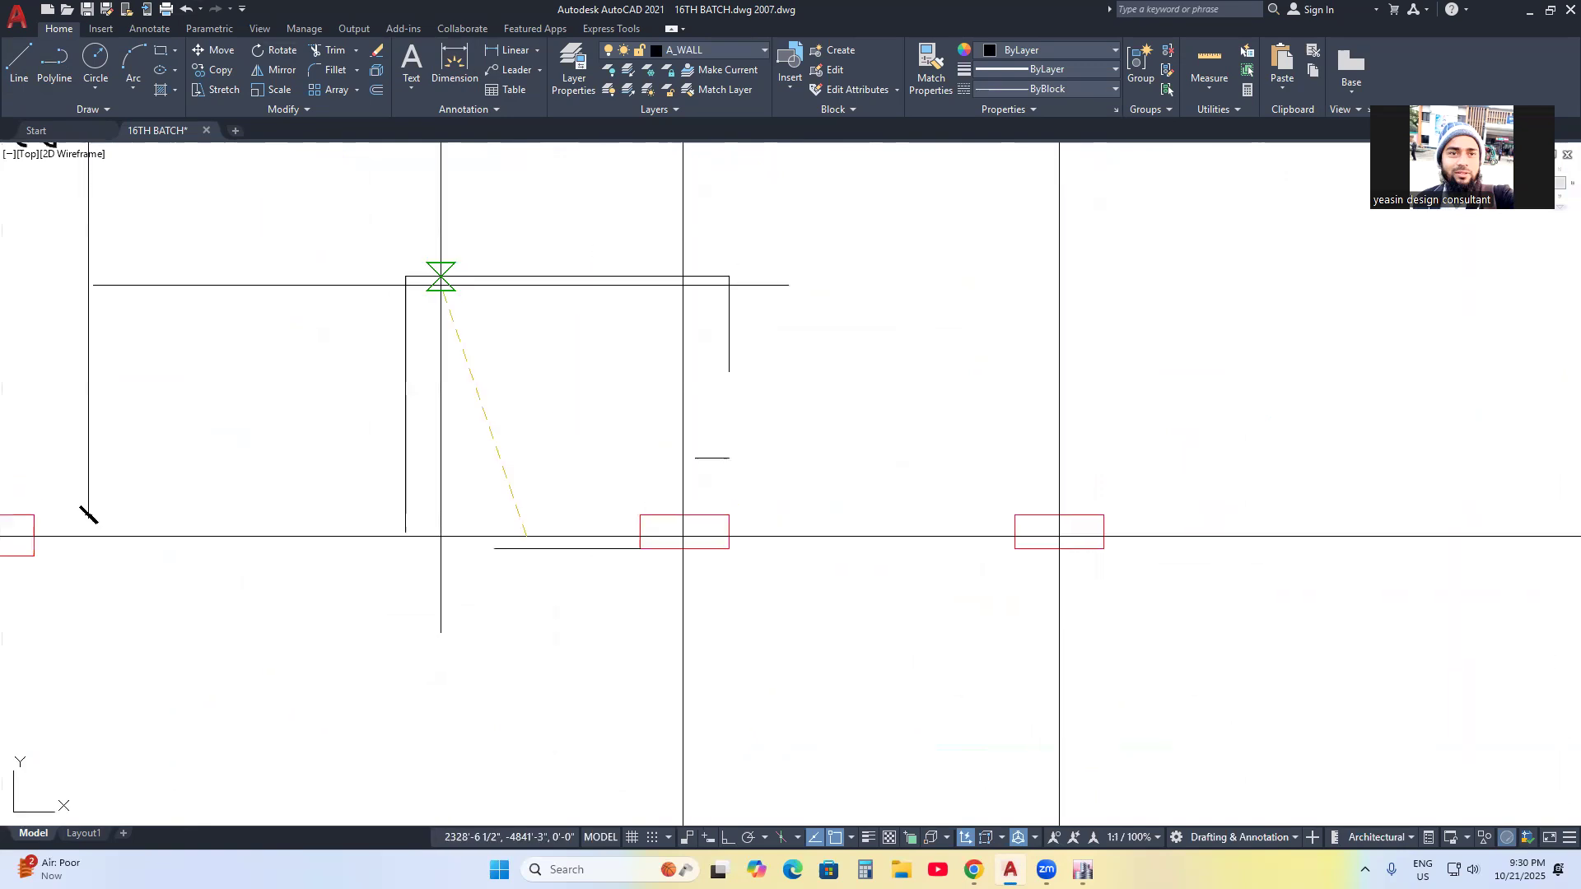
click(515, 279)
click(530, 366)
- Dimension the horizontal distance from grid C to the left lift wall line, placing it below grid 2
scroll(576, 395, down, 2)
scroll(554, 426, up, 2)
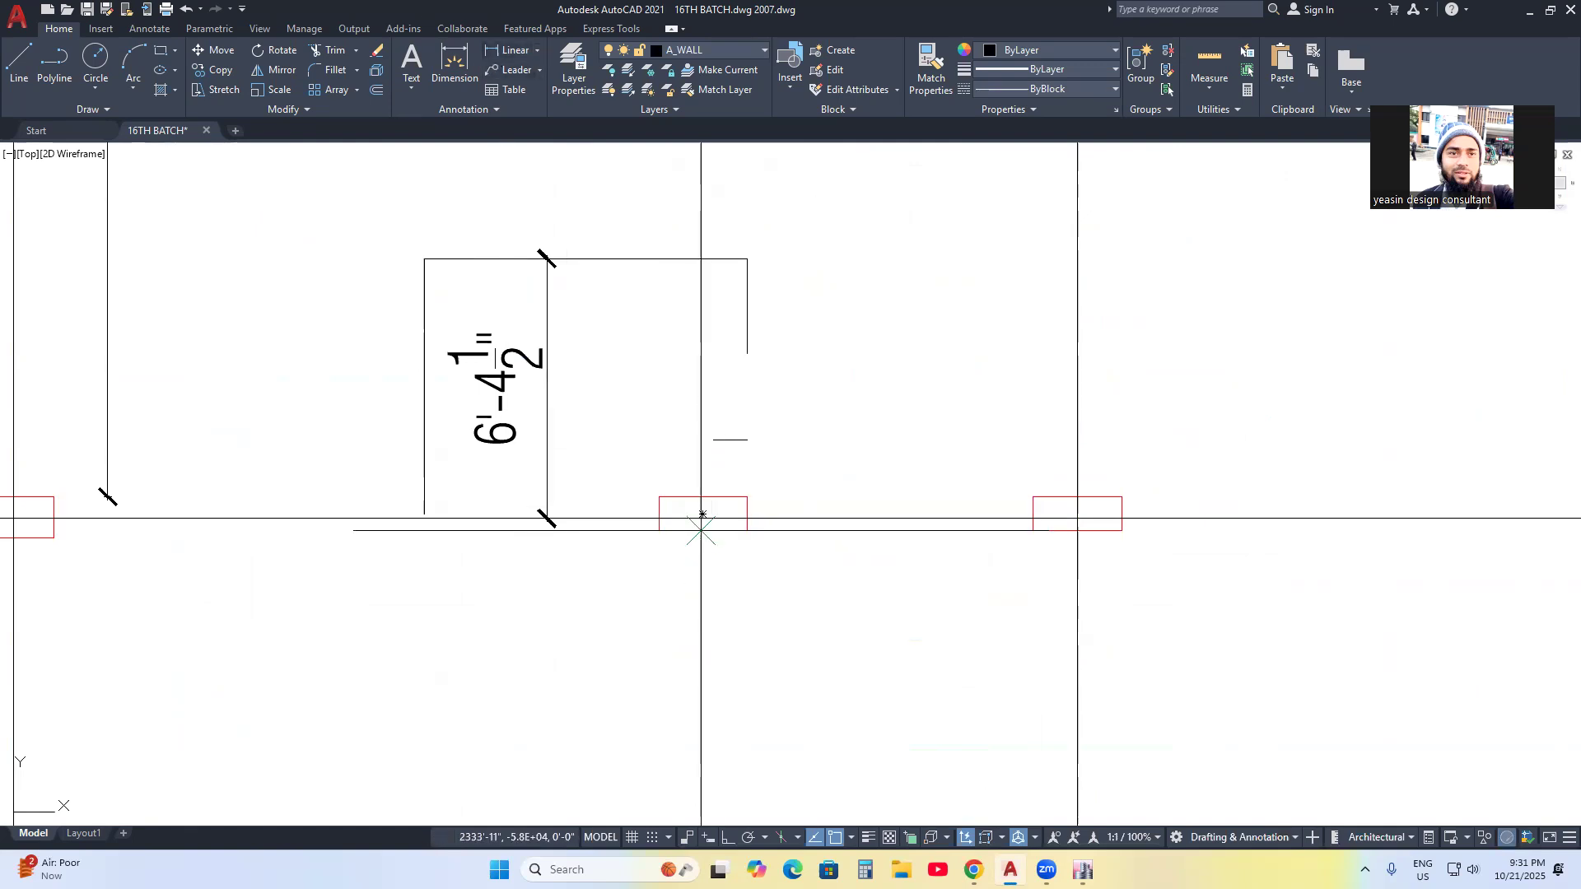
click(701, 517)
click(424, 517)
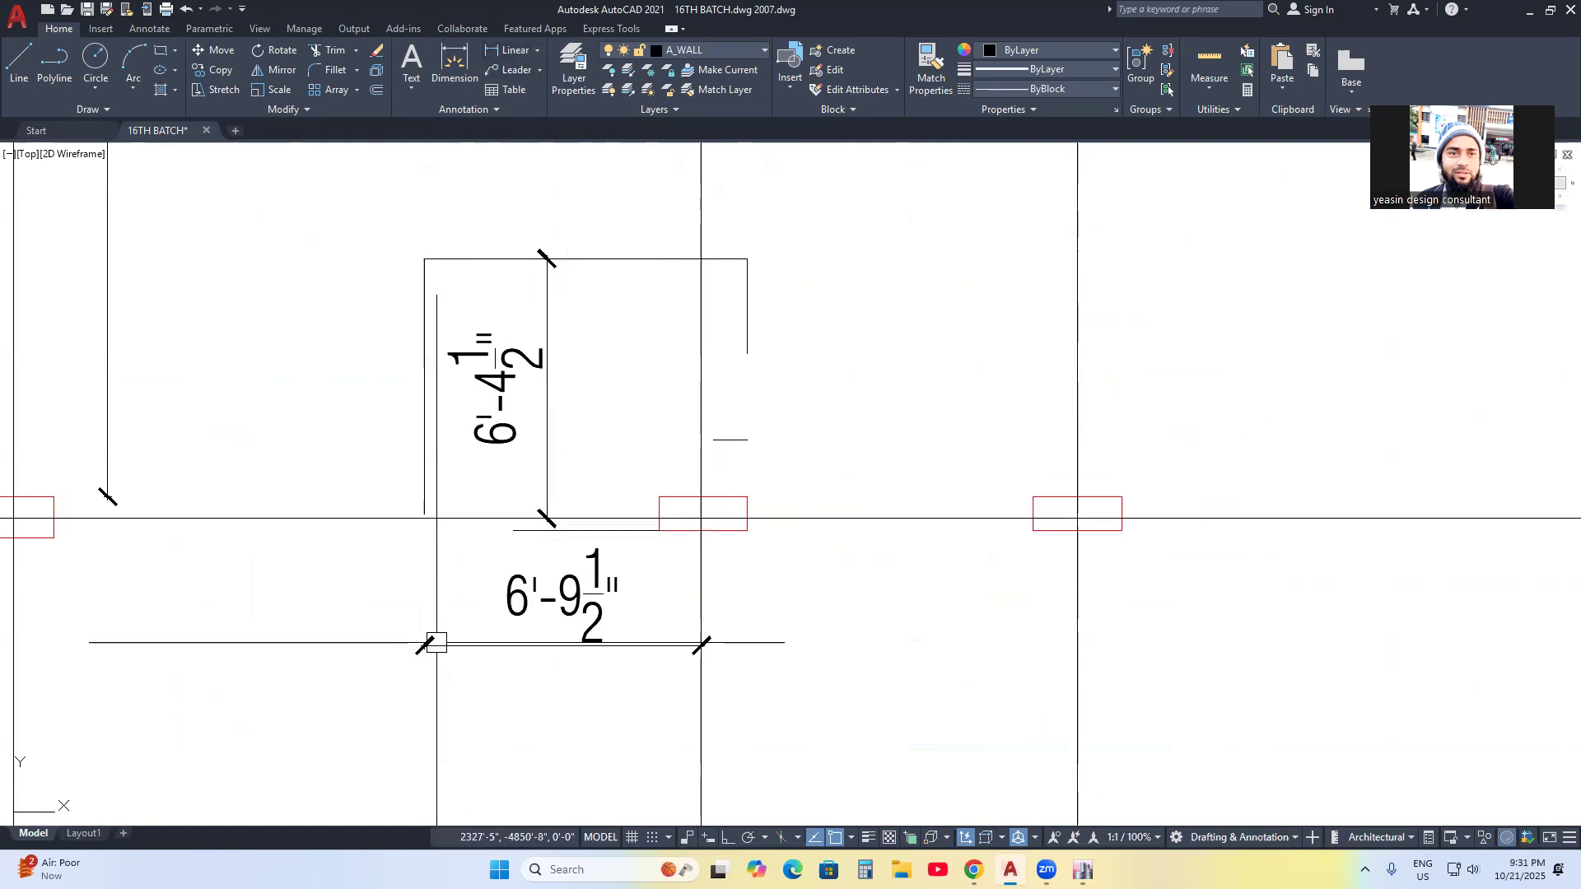
click(568, 613)
- Examine the lift wall dimensions from grids 2 and C in the column layout
scroll(592, 638, down, 2)
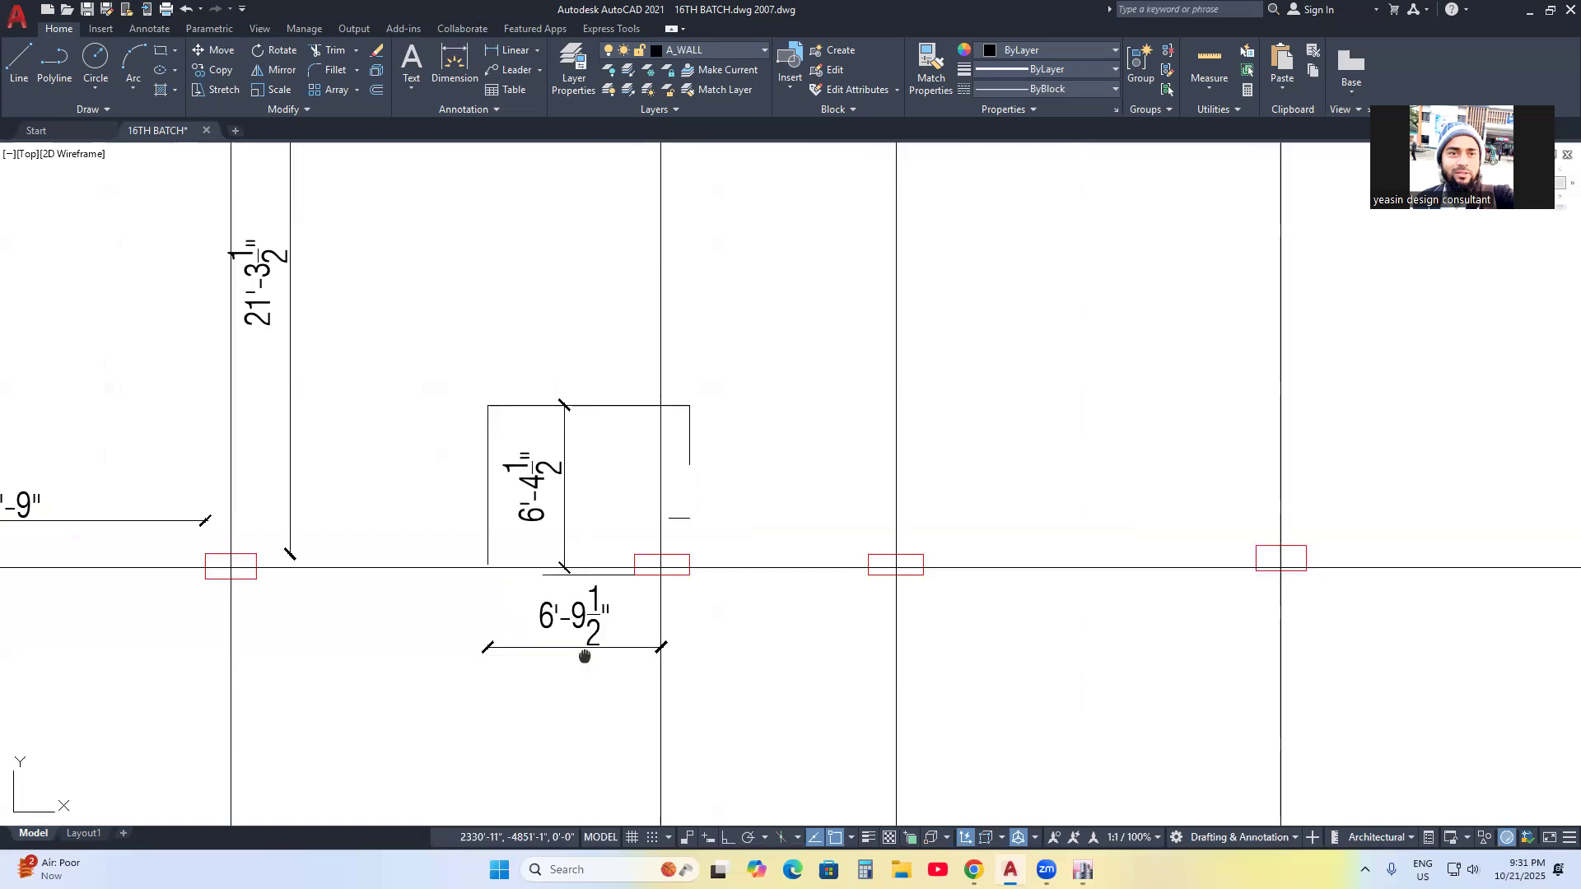
scroll(513, 610, up, 2)
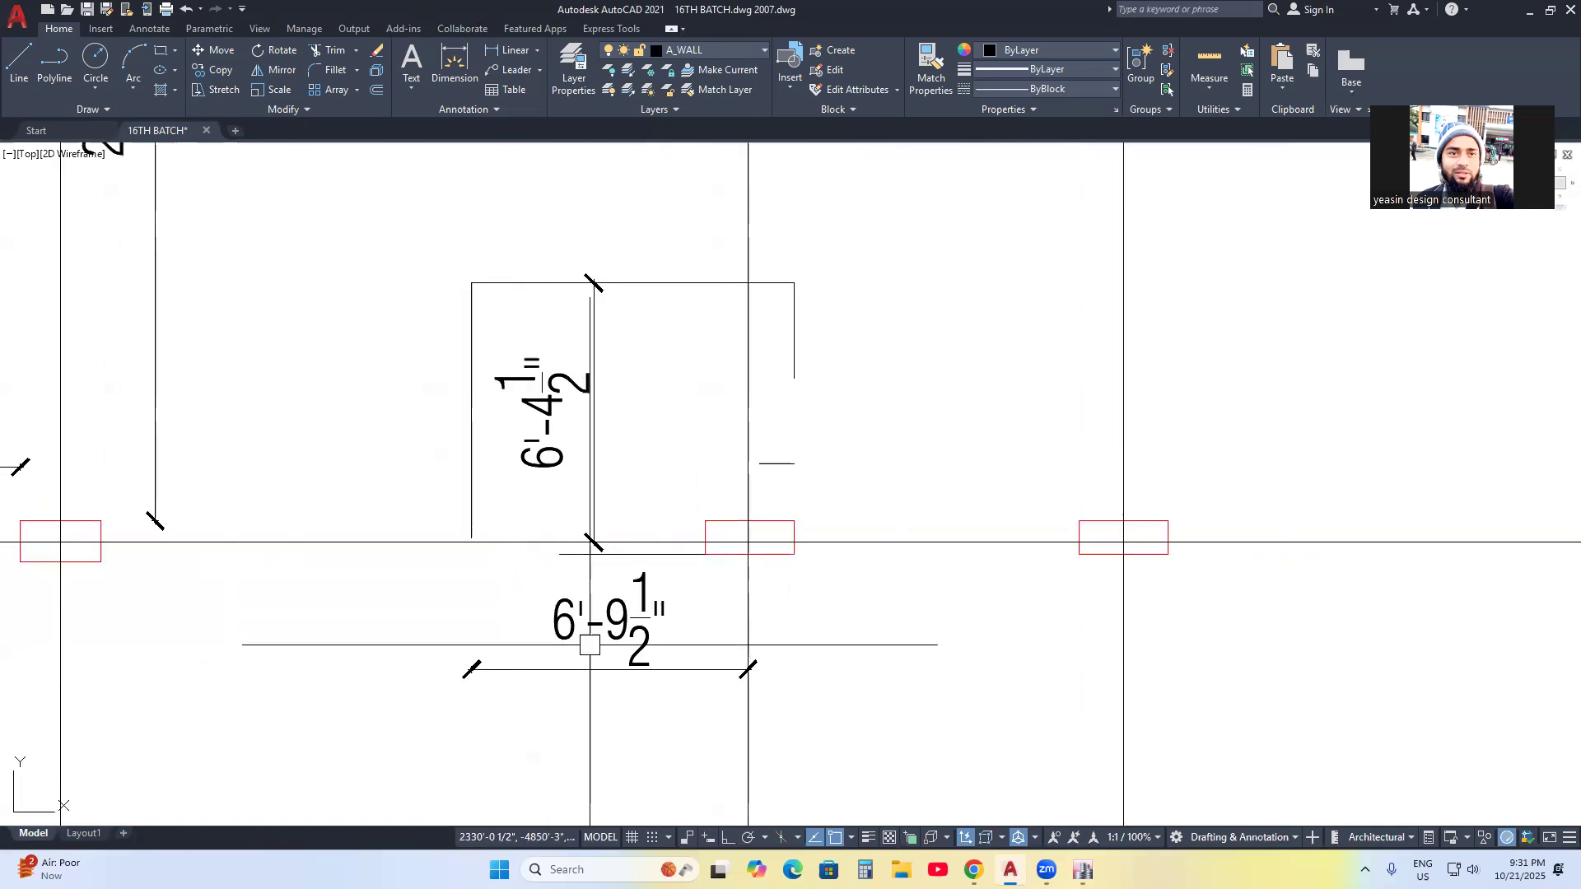
middle_drag(585, 653, 573, 585)
scroll(420, 534, down, 2)
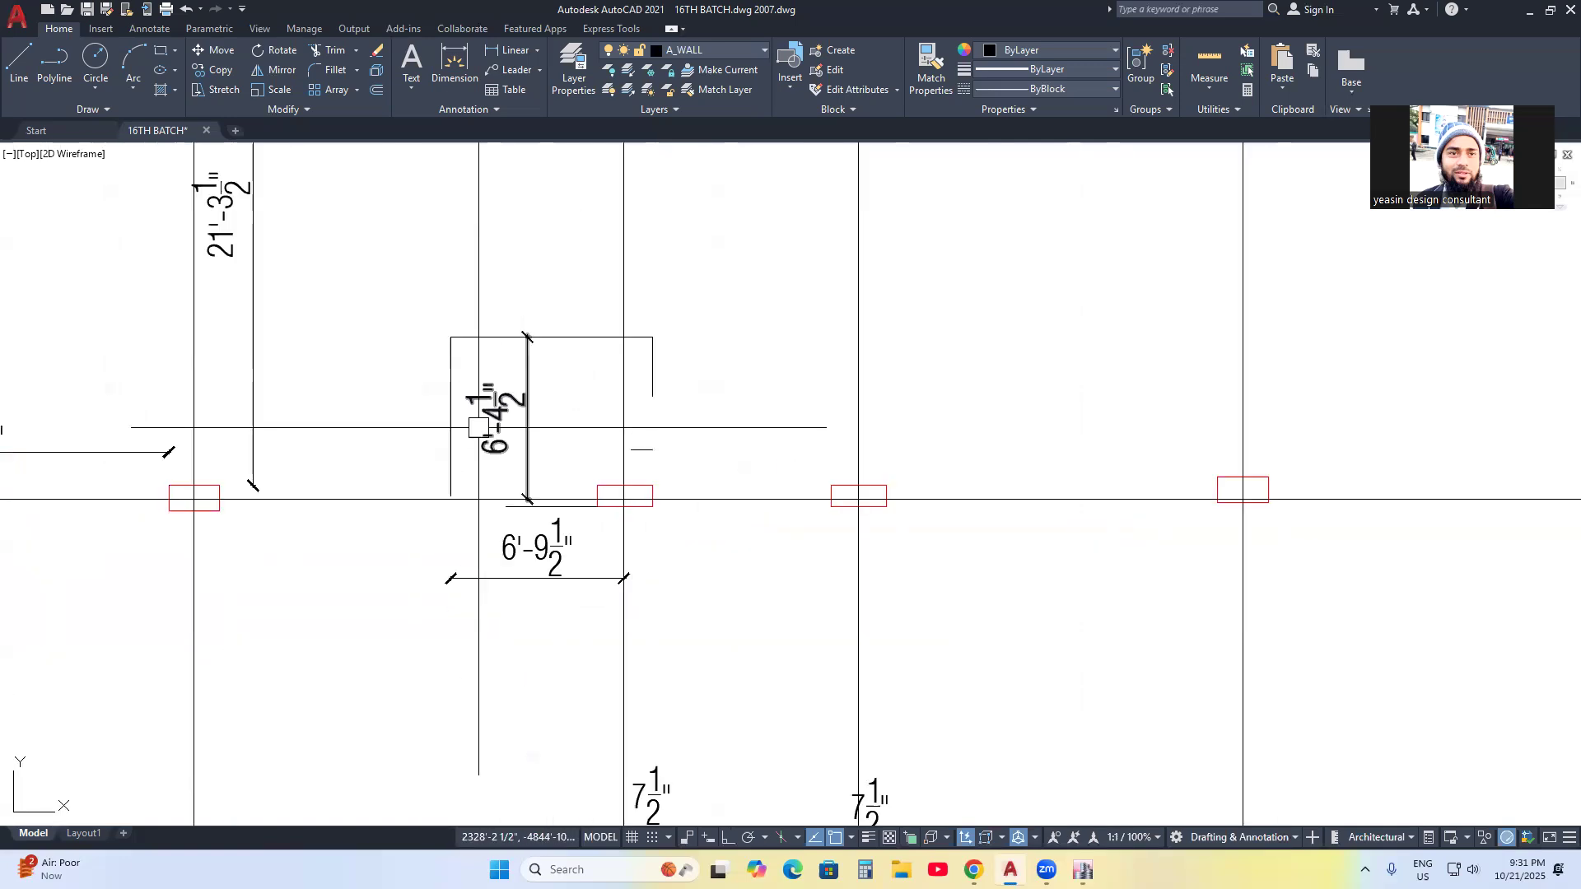
scroll(519, 469, up, 2)
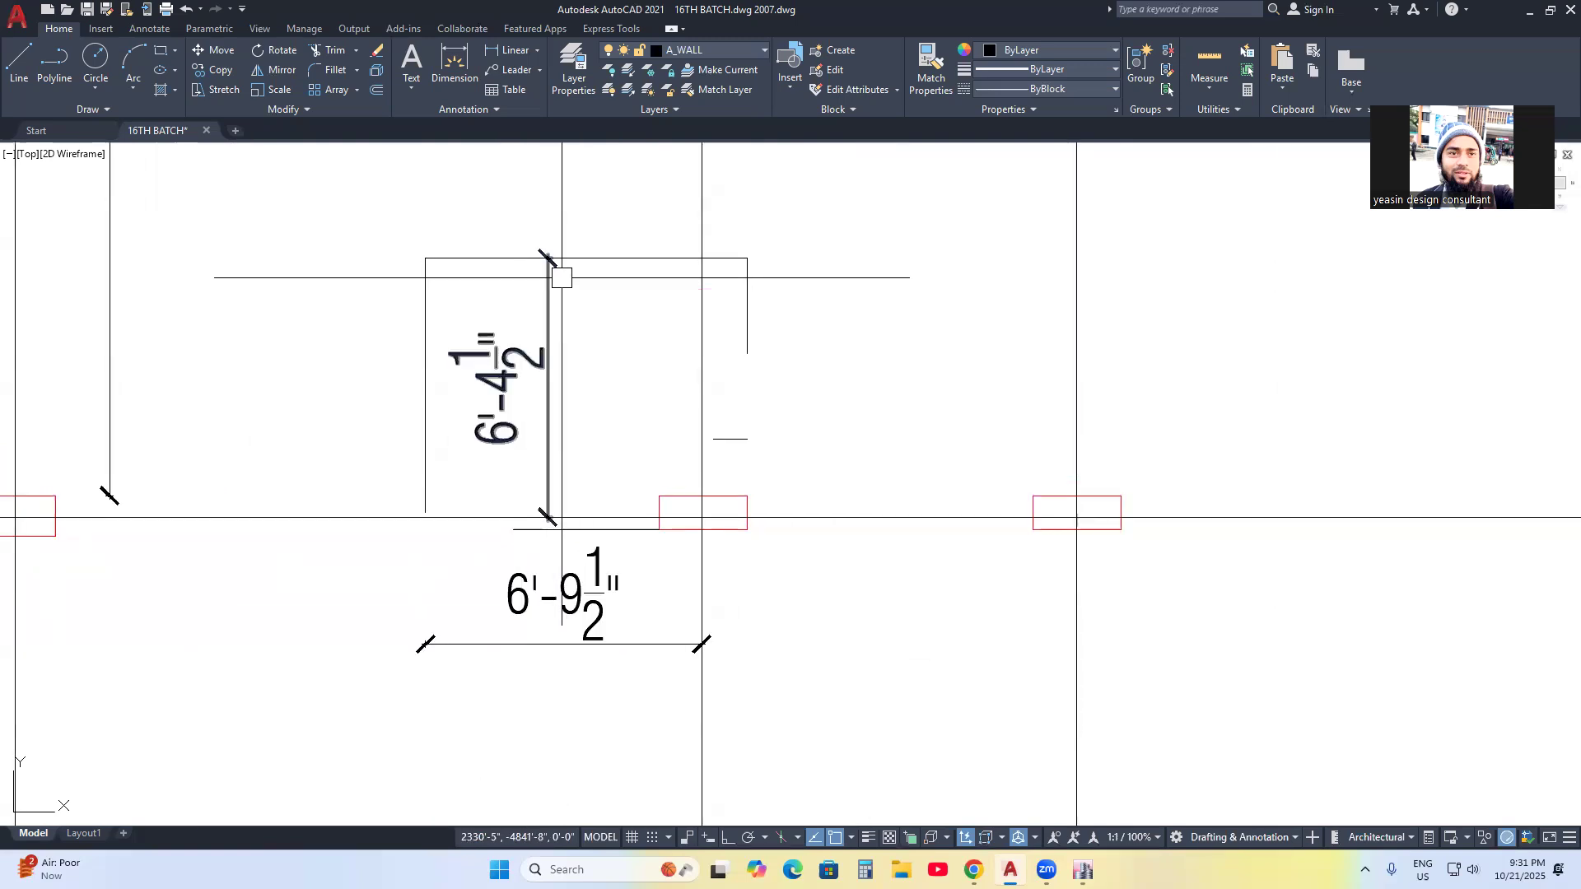
scroll(579, 369, down, 2)
scroll(415, 369, down, 2)
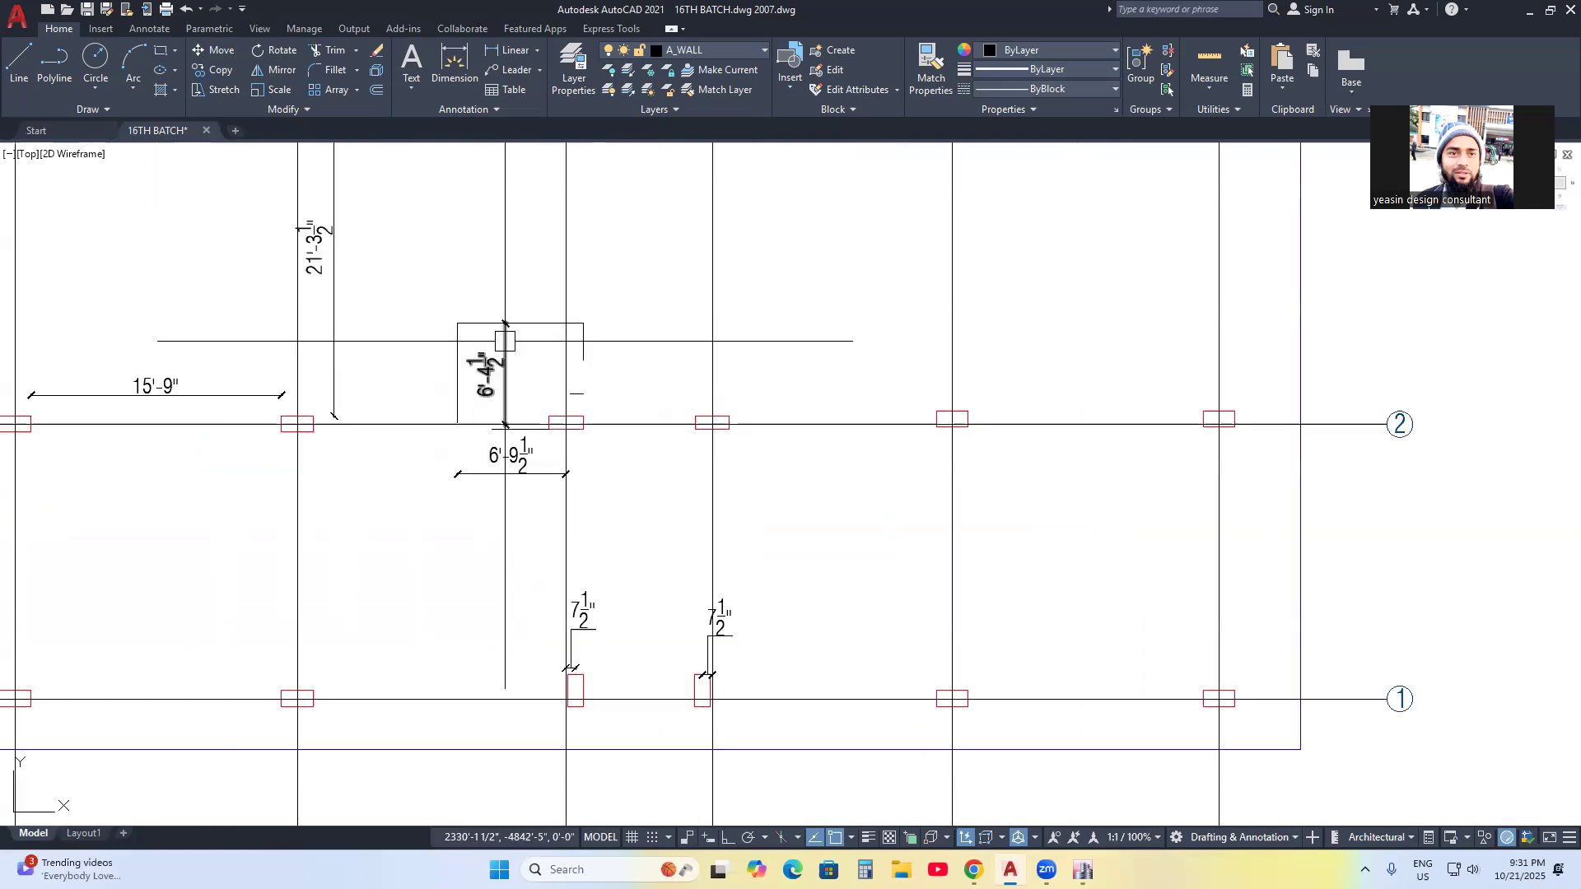
- Stretch the left lift wall line up to grid 3 and the upper lift wall line left to grid B
middle_drag(470, 333, 499, 481)
click(489, 482)
click(486, 470)
click(487, 219)
scroll(490, 486, up, 2)
click(514, 459)
click(484, 460)
click(230, 459)
key(Escape)
scroll(561, 596, down, 2)
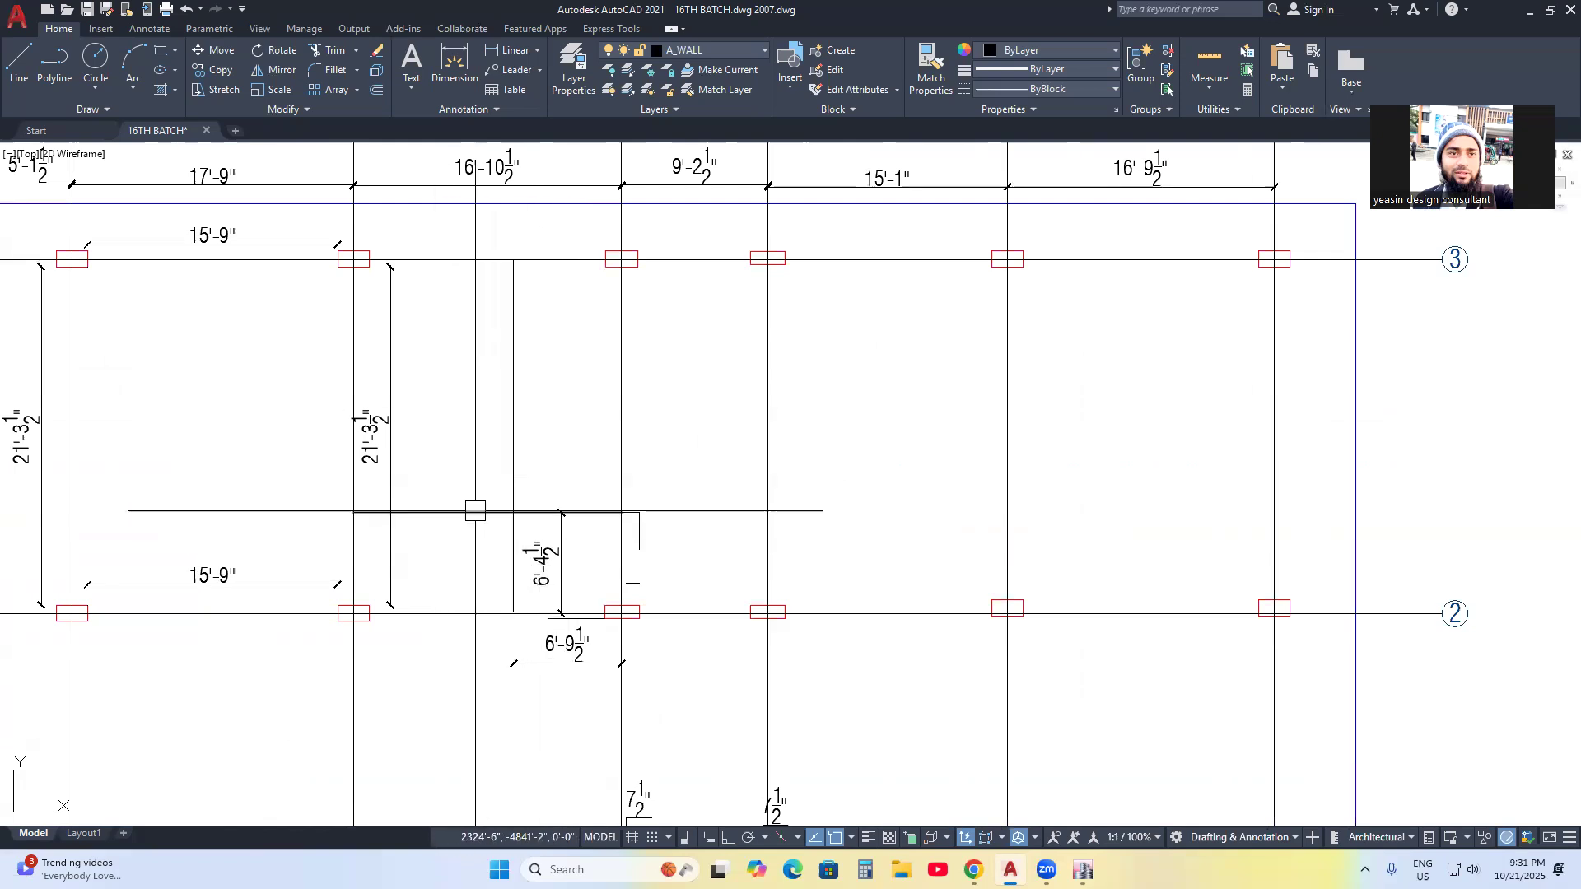
- Switch to ETABS and start drawing joint objects in the 1ST story plan
middle_drag(596, 583, 531, 553)
scroll(497, 583, up, 2)
middle_drag(534, 619, 529, 607)
scroll(515, 650, down, 2)
middle_drag(530, 536, 518, 525)
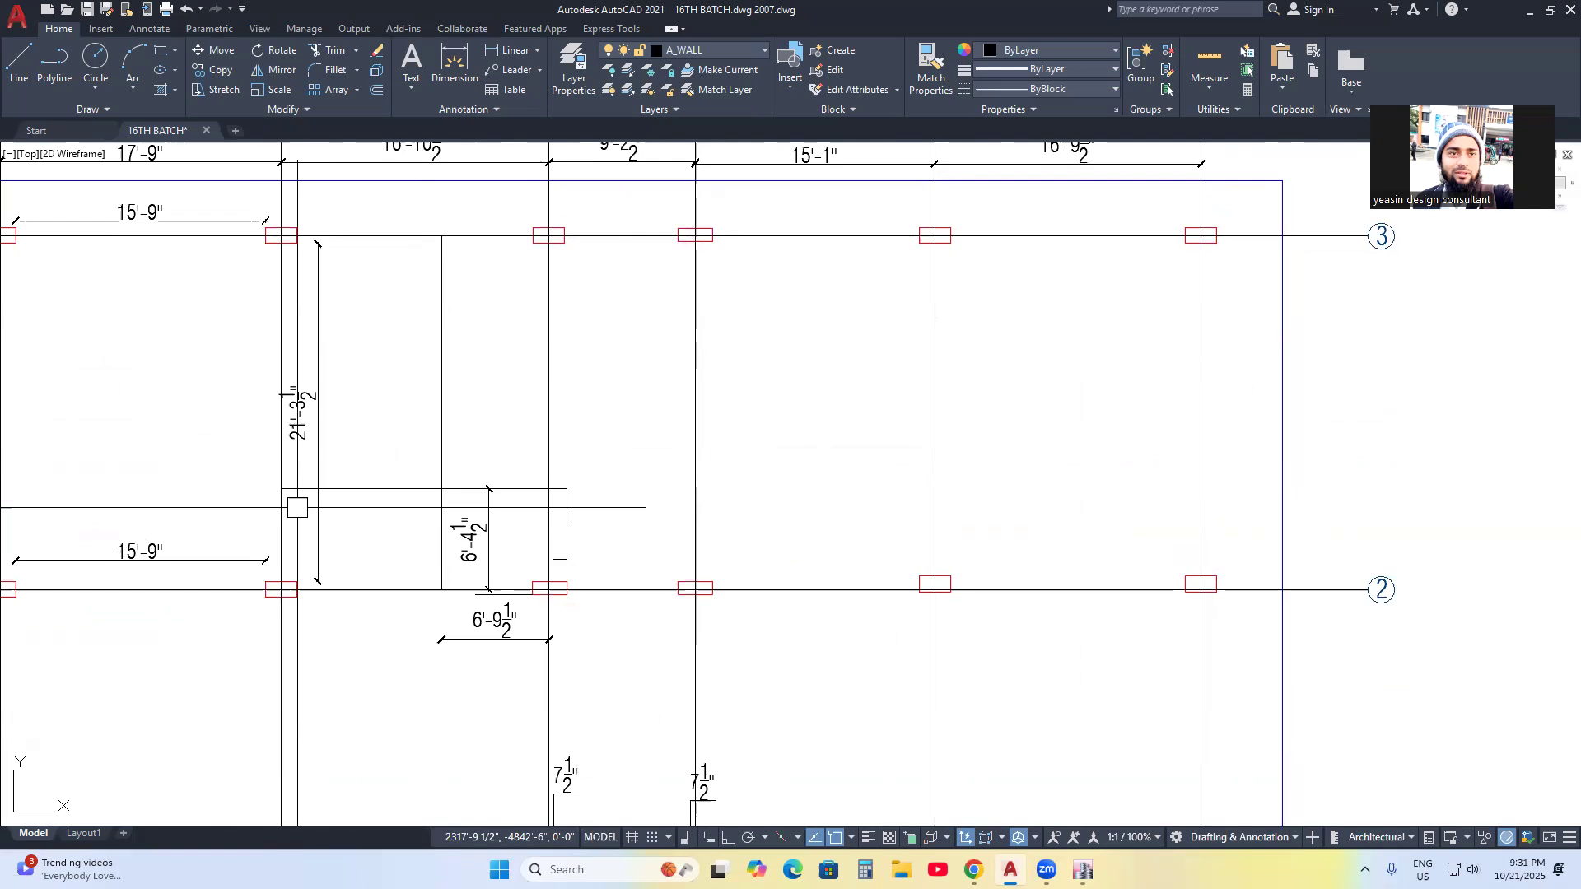
middle_drag(555, 535, 555, 537)
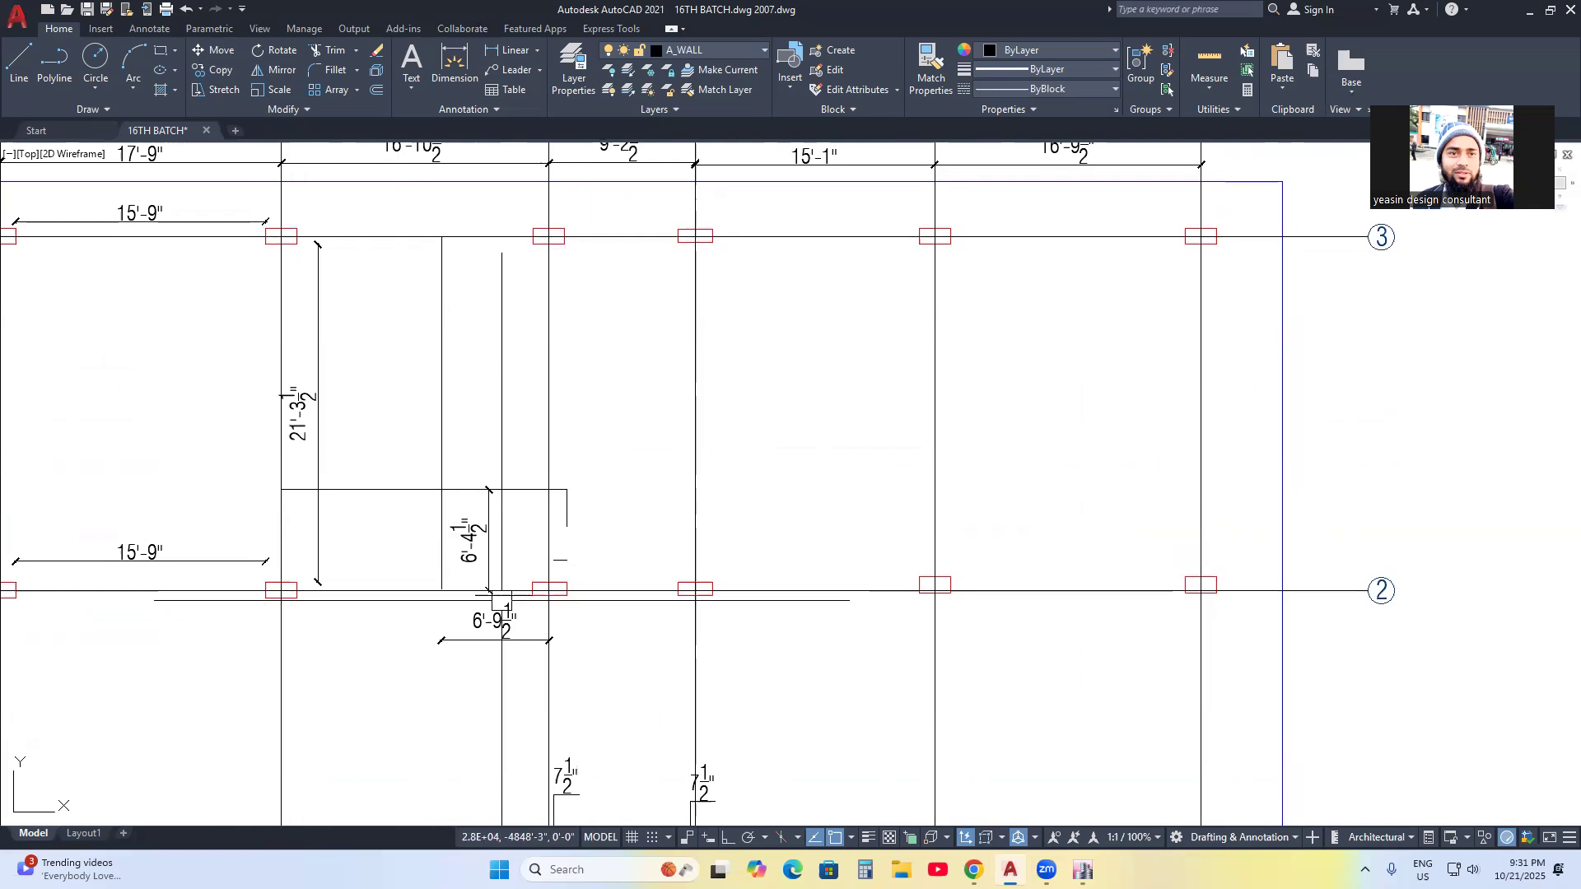
key(alt+Tab)
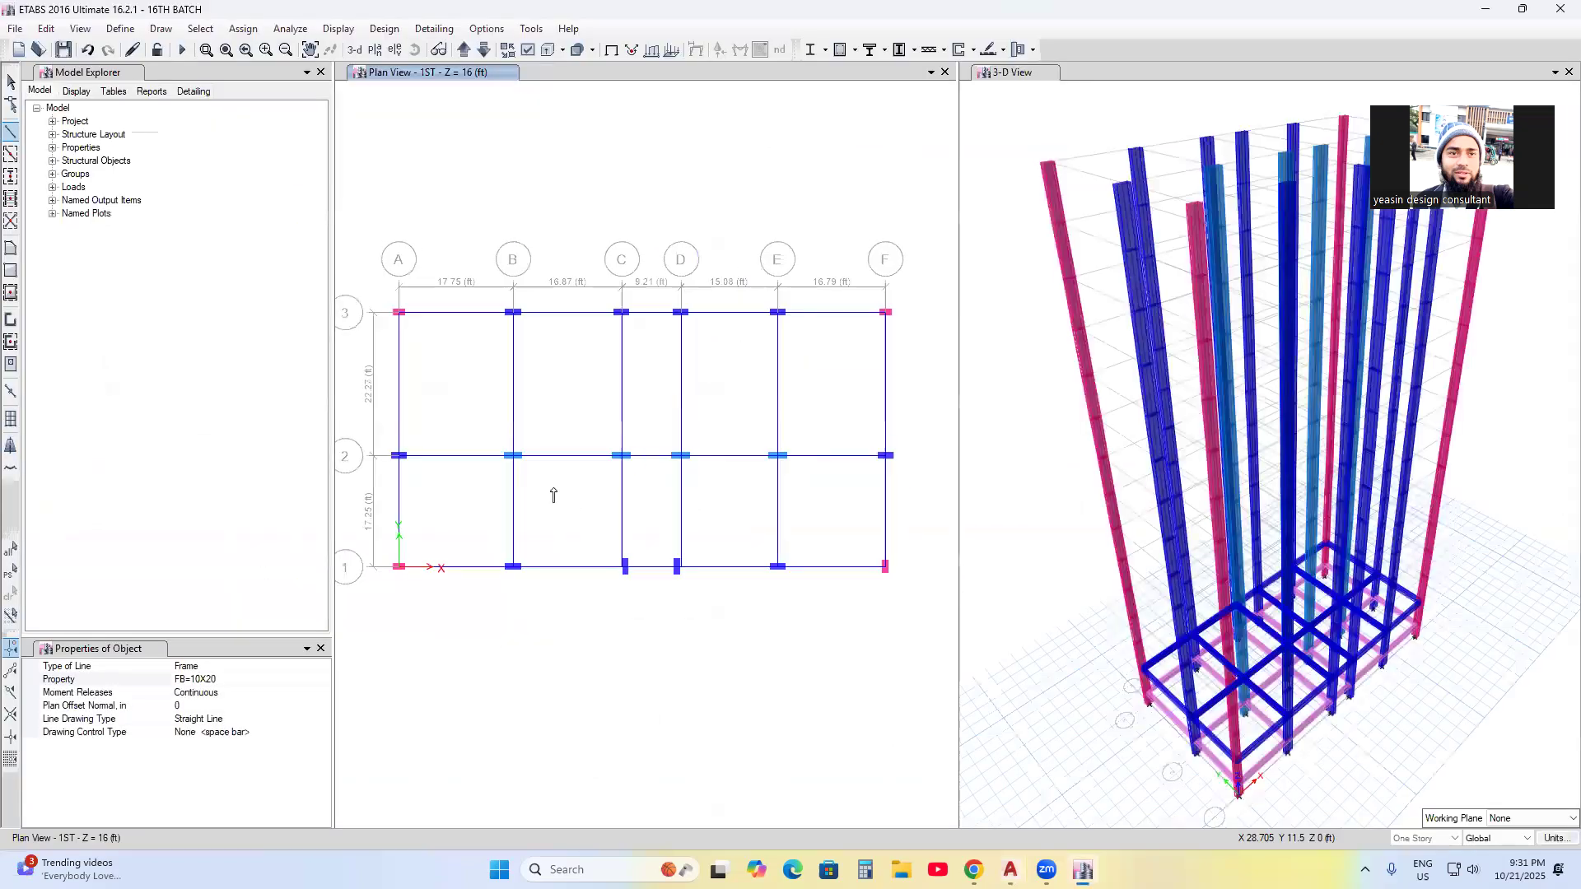
middle_drag(553, 495, 630, 505)
middle_drag(708, 449, 686, 492)
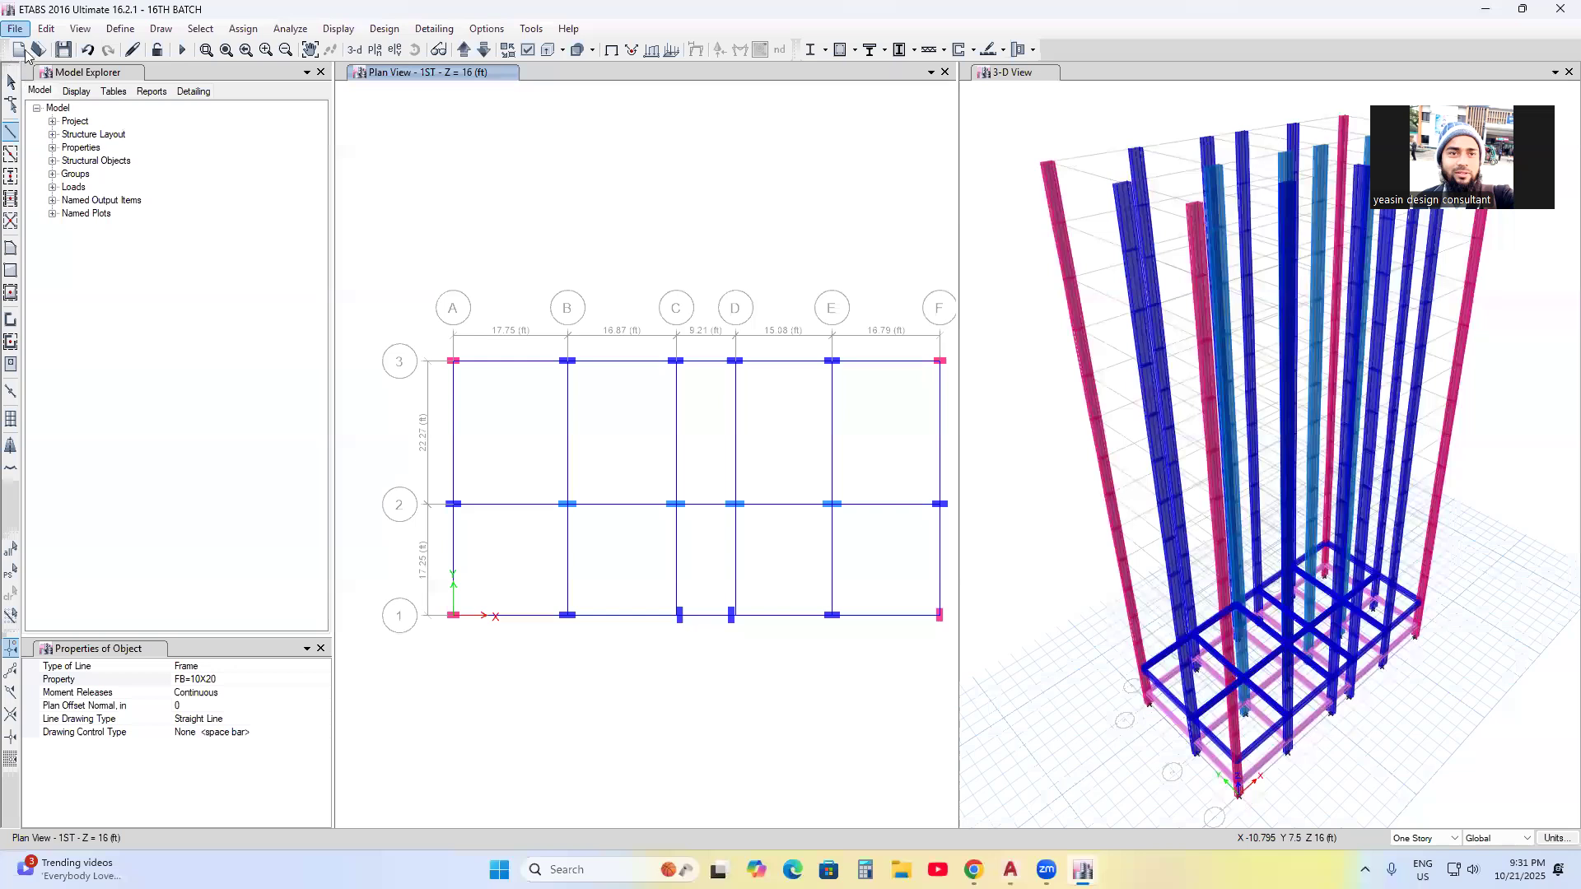
click(10, 81)
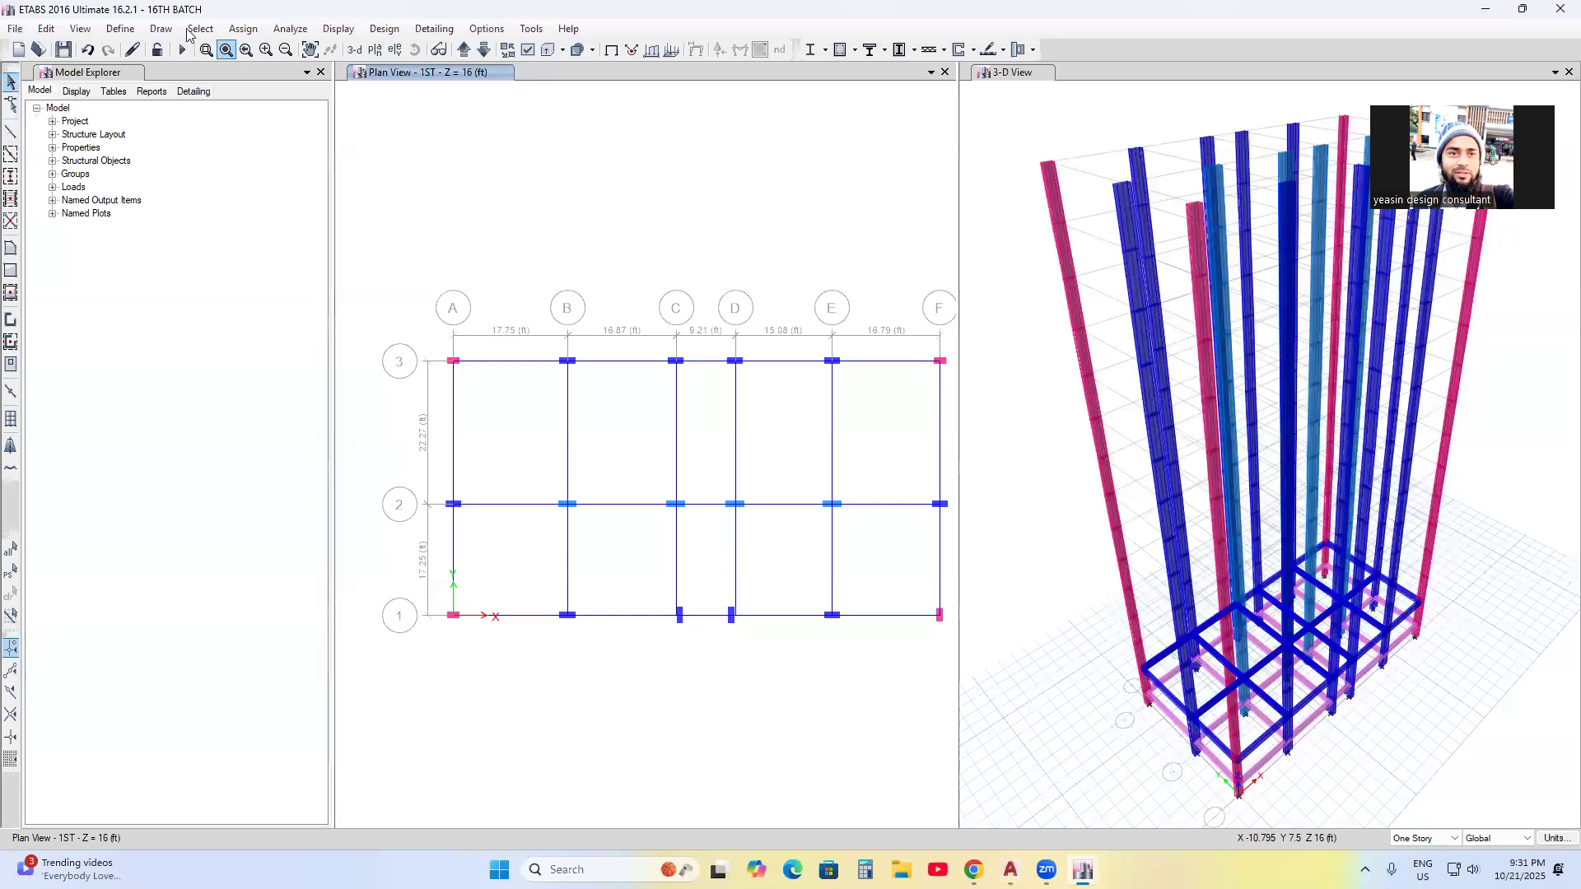
click(162, 30)
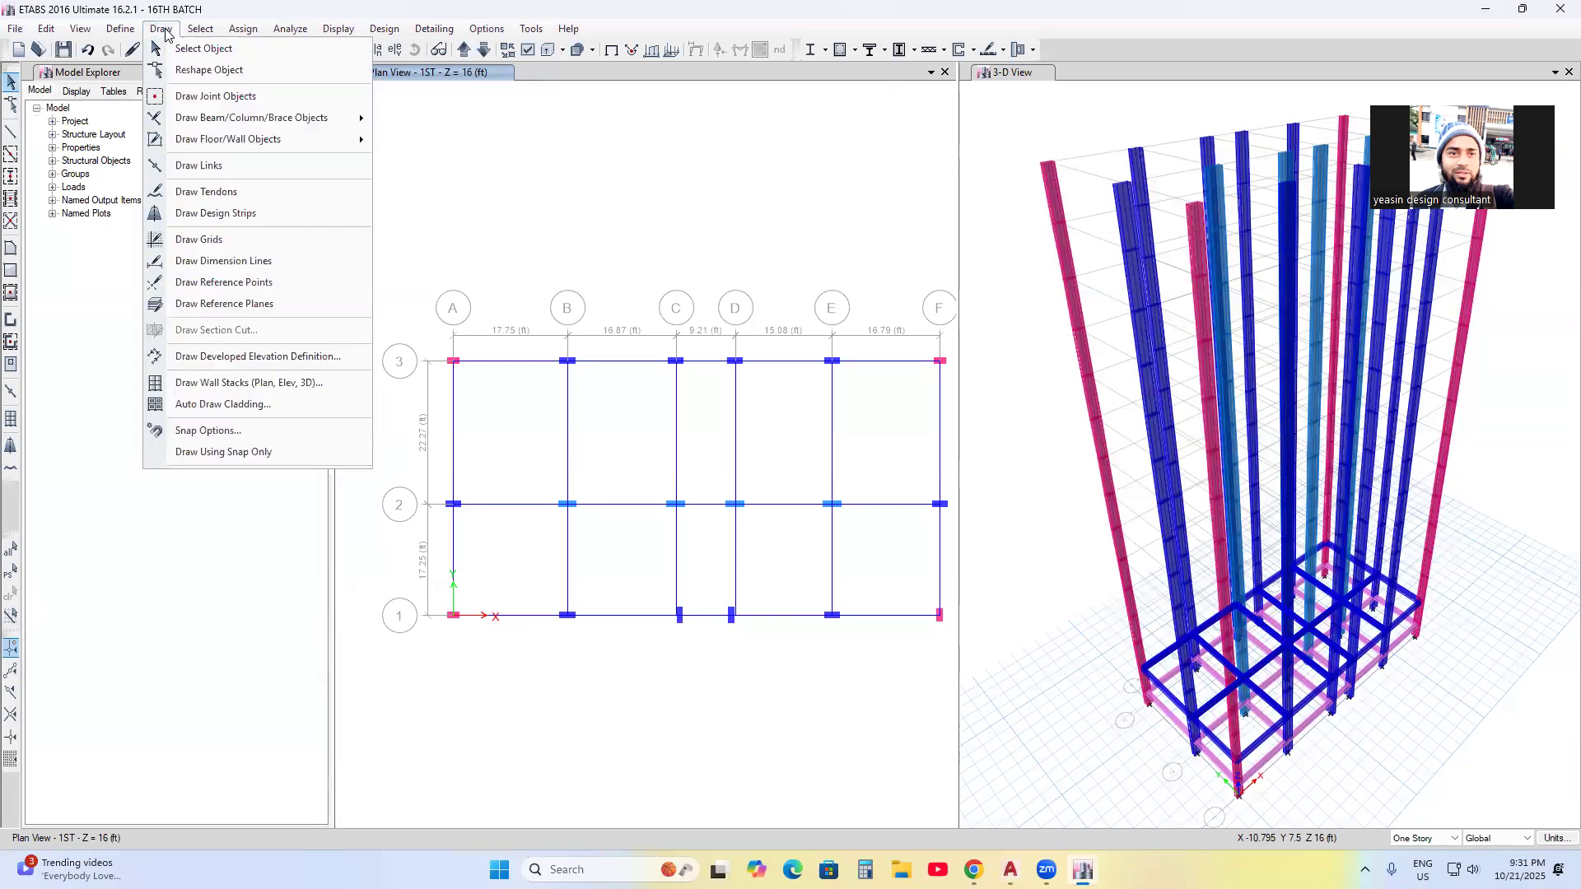
click(208, 99)
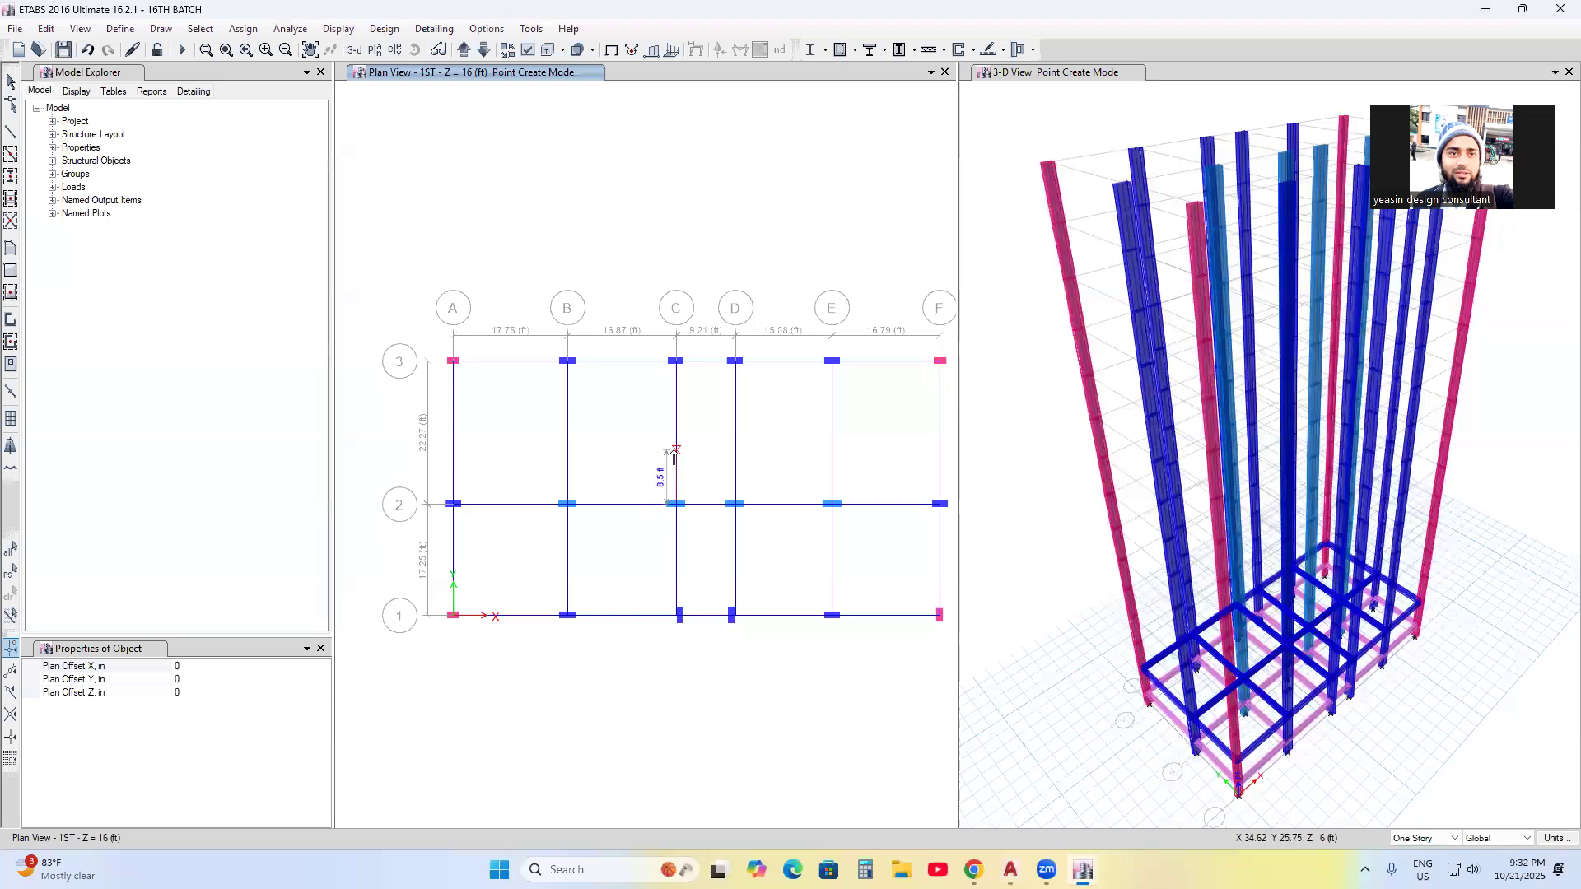
- Multiply 6.75 by 12 in Calculator to convert the joint's plan offset from feet to inches
click(182, 681)
text(6.8)
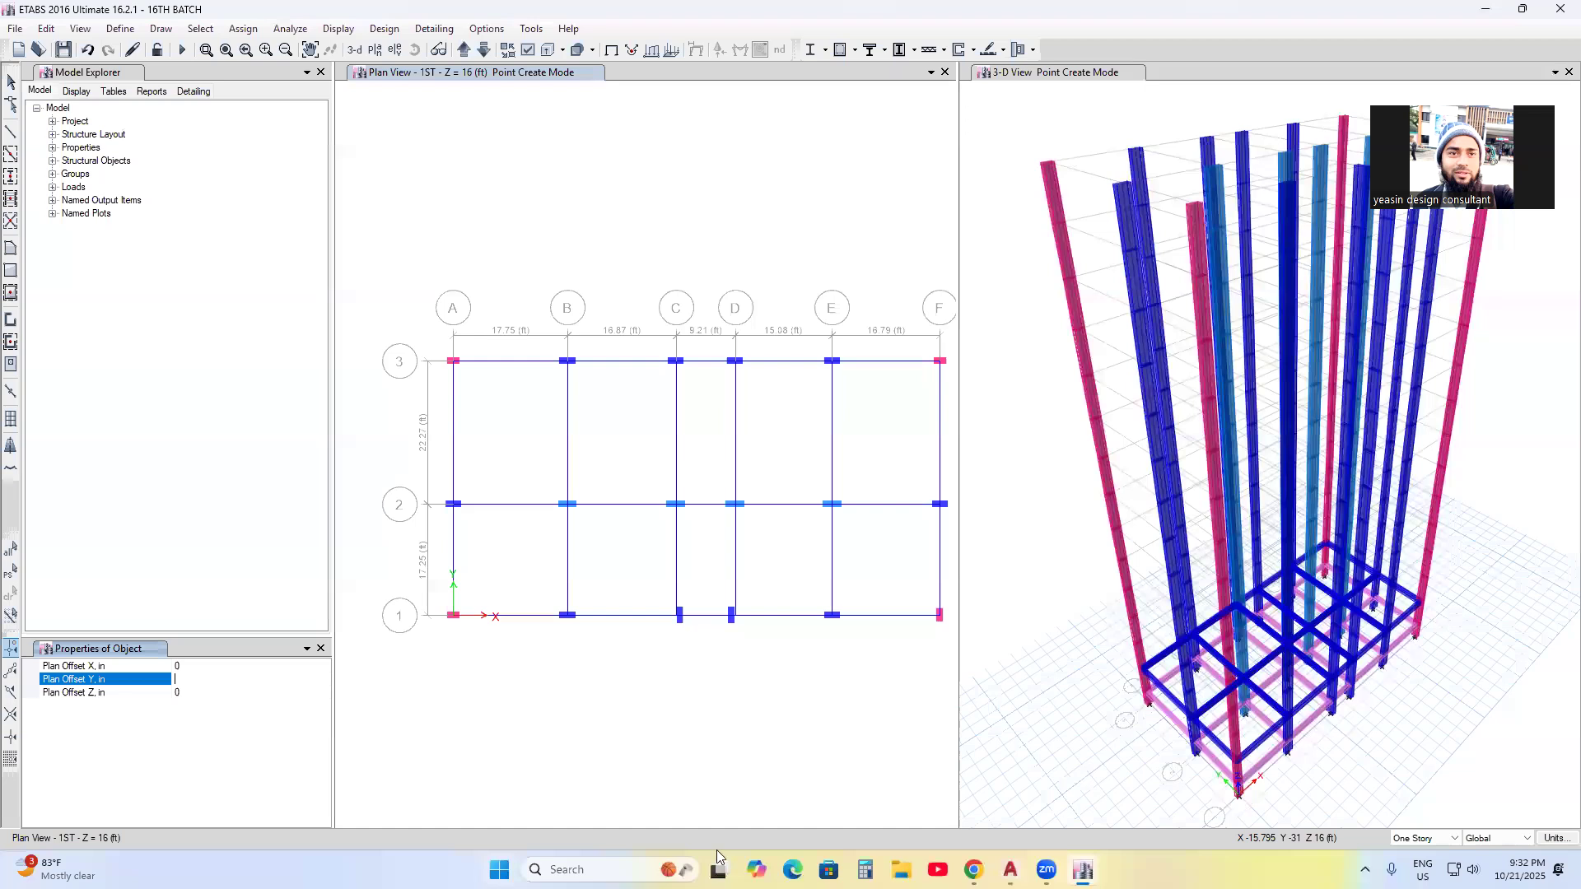
click(736, 521)
click(736, 579)
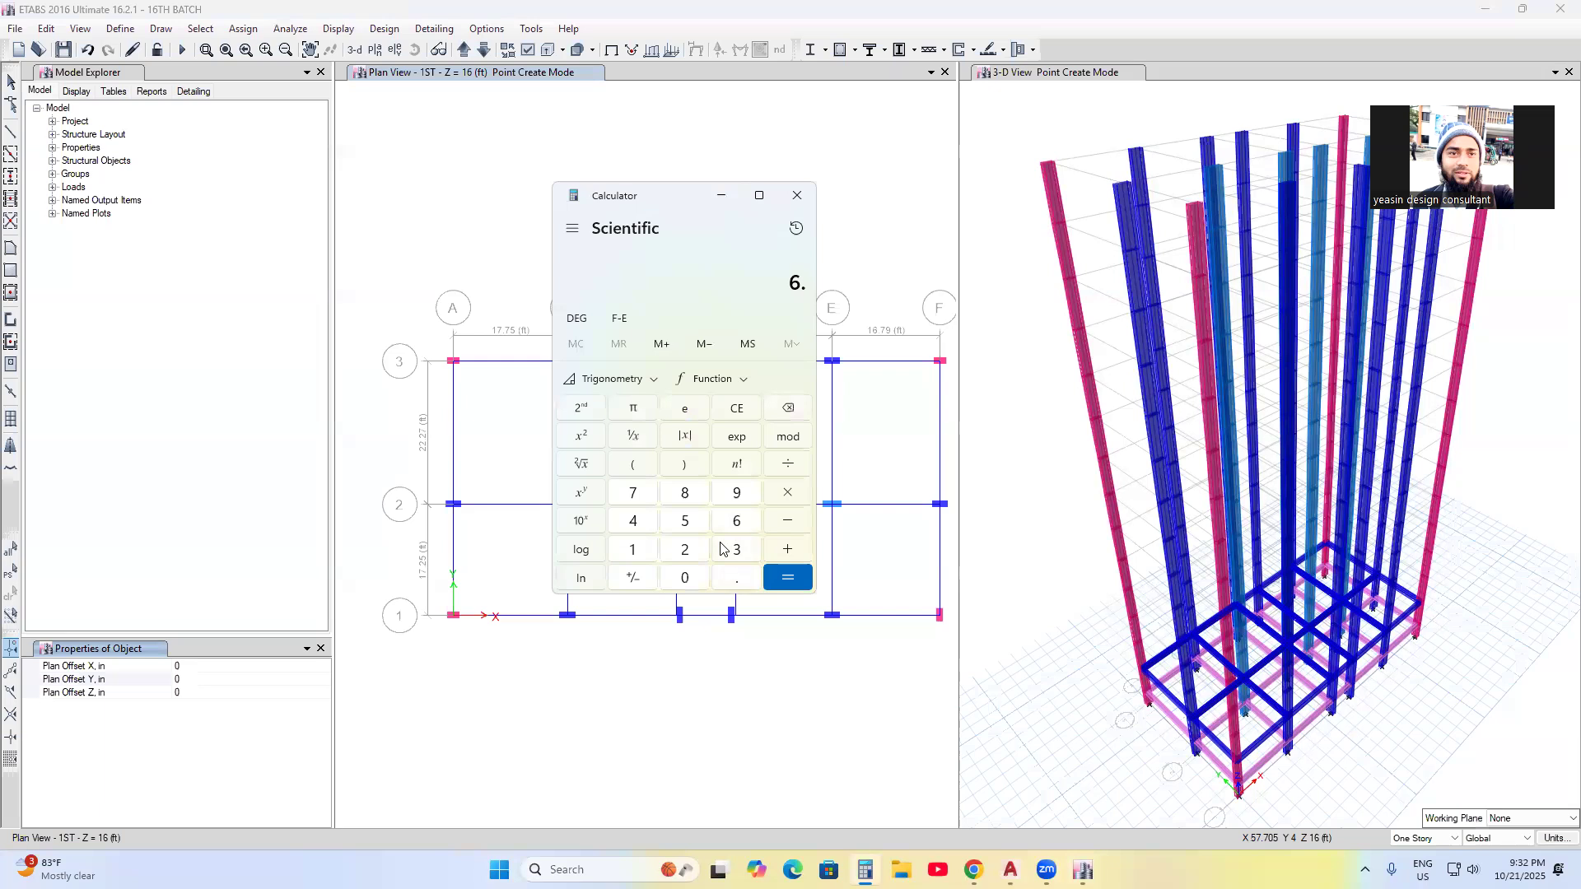
click(634, 495)
click(685, 521)
click(789, 494)
click(636, 555)
click(684, 551)
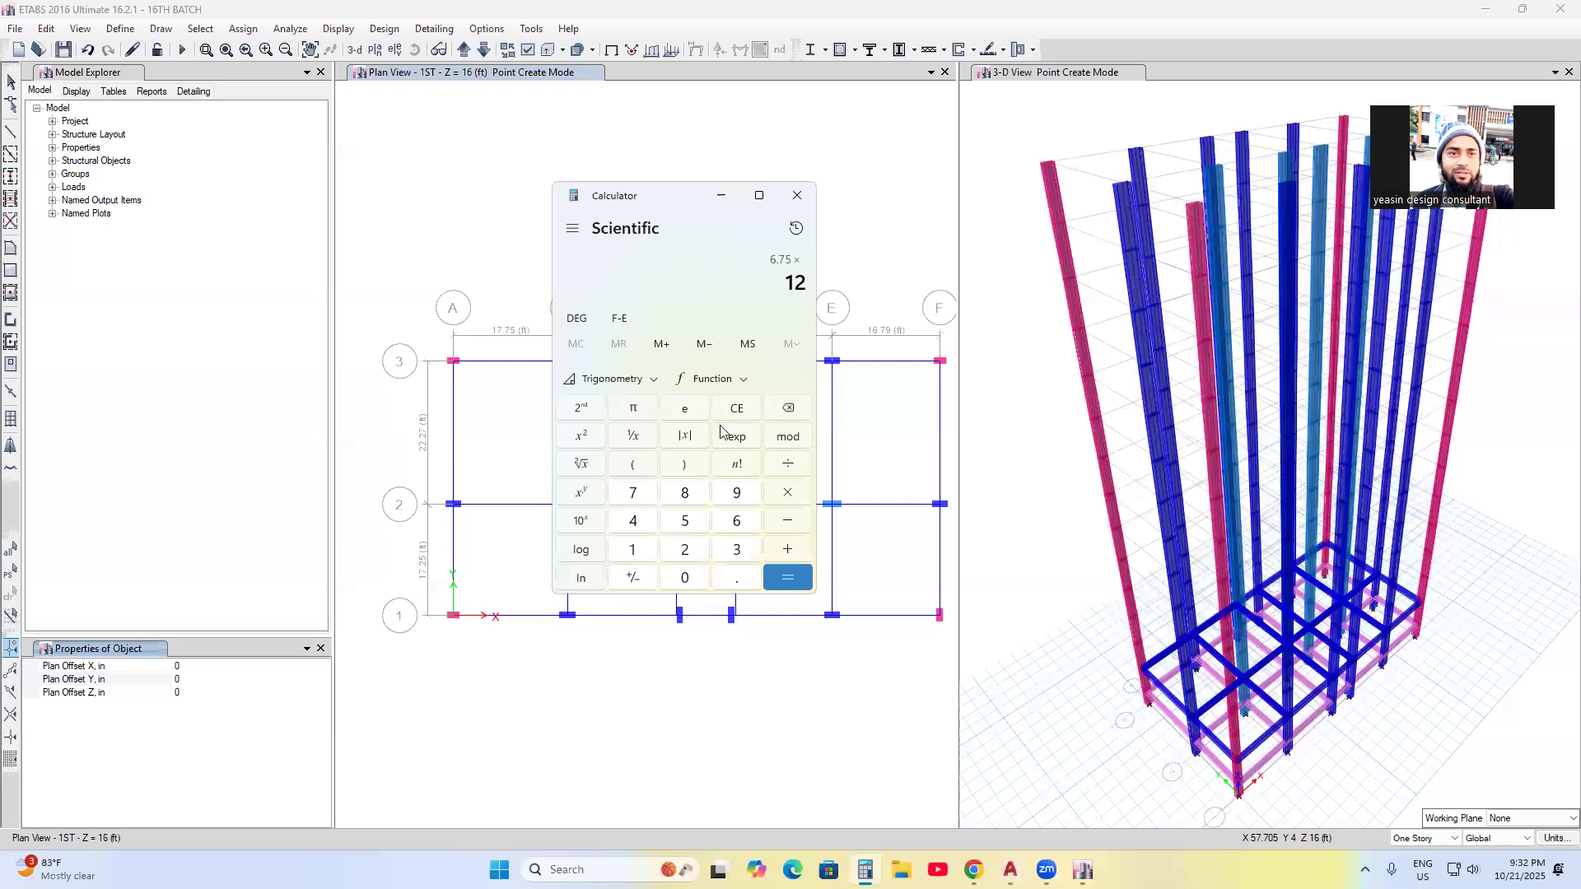
key(Return)
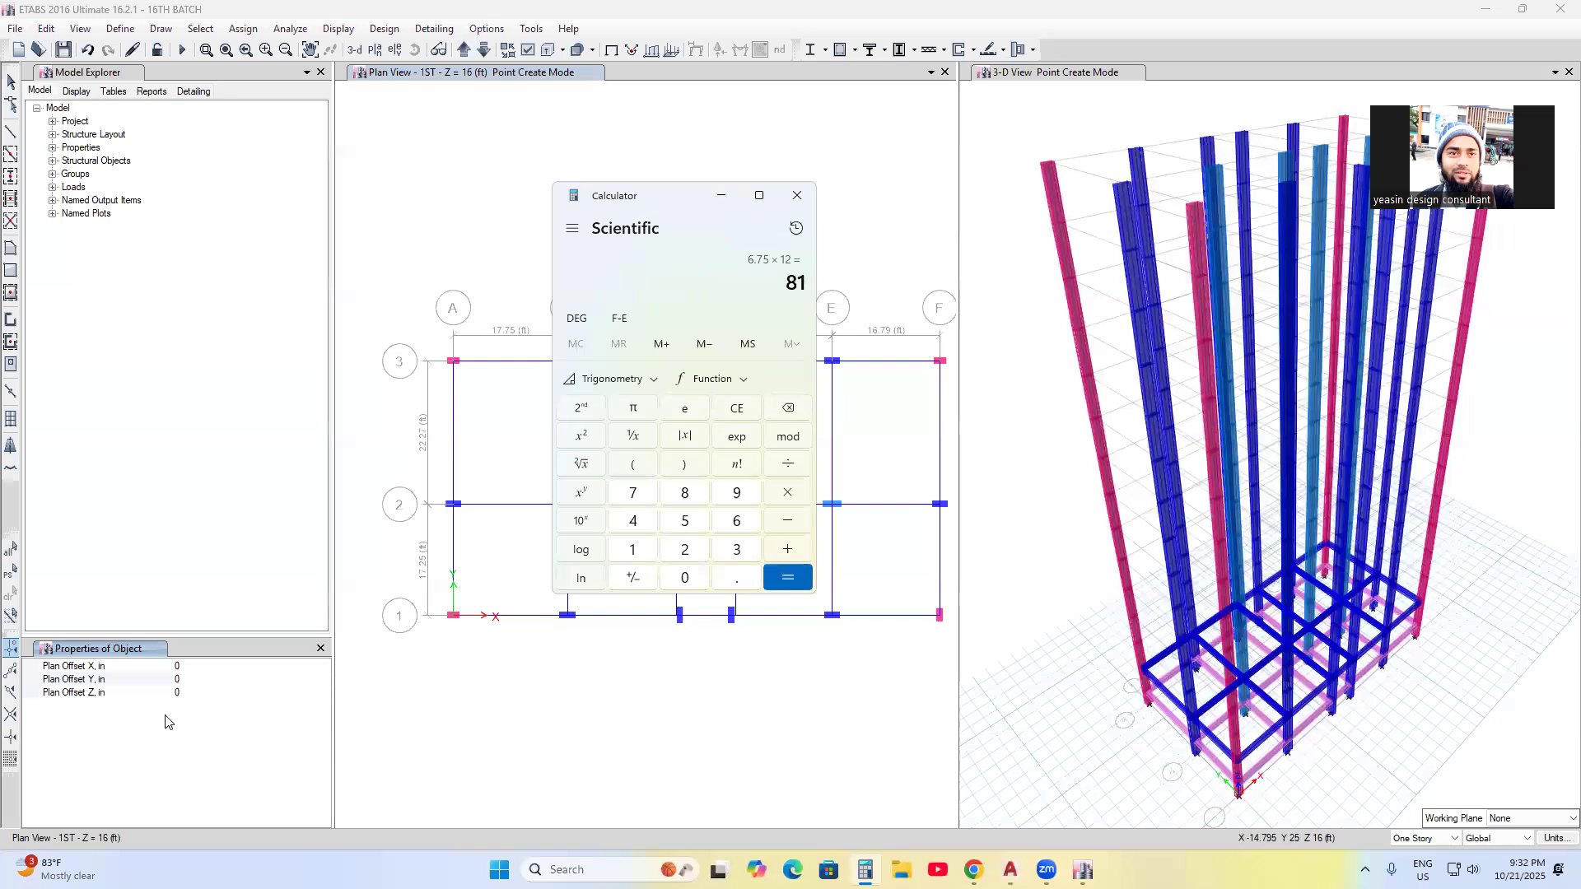
- Place a joint at grid point C-2 with a Y plan offset of 81 in
click(189, 682)
text(81)
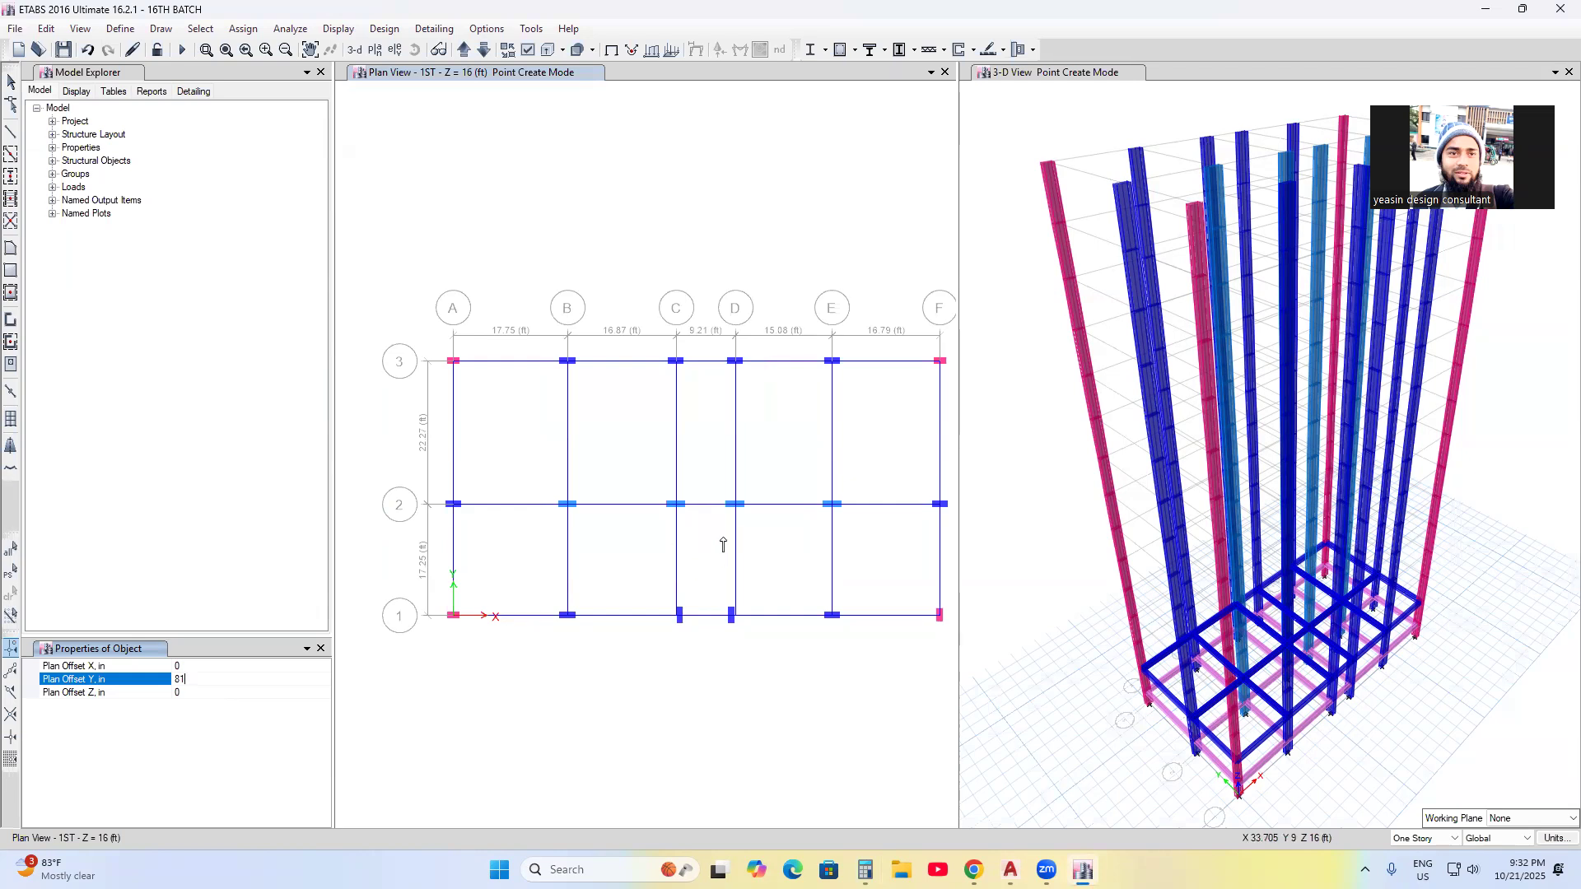
click(677, 506)
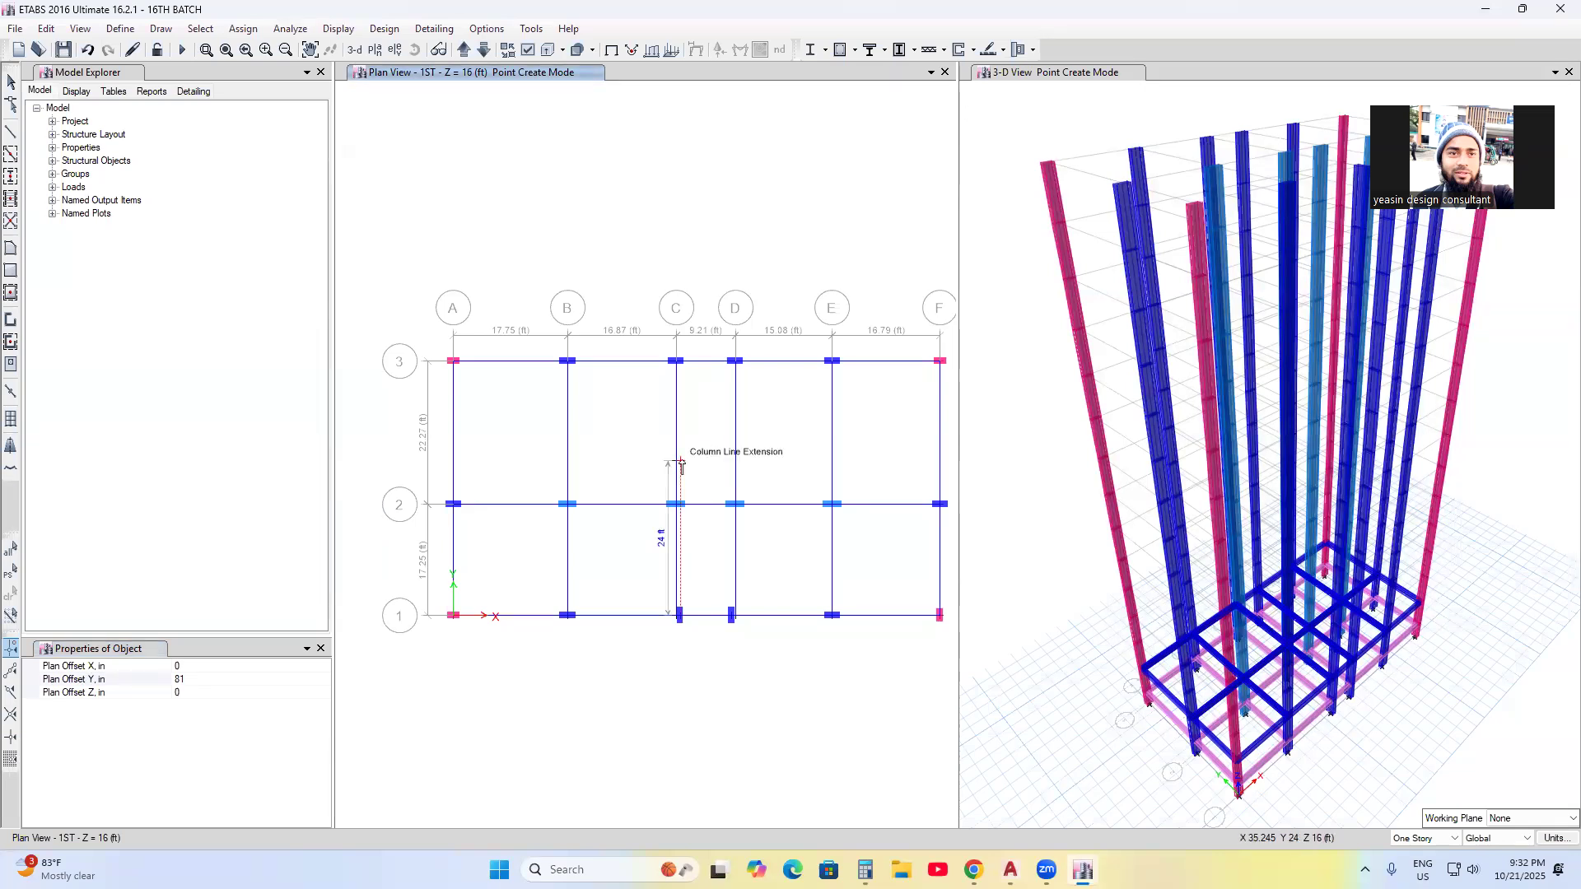
- Place joints from grid points C-2 and C-3 with plan offsets of -81 in in X and 0 in Y
click(196, 685)
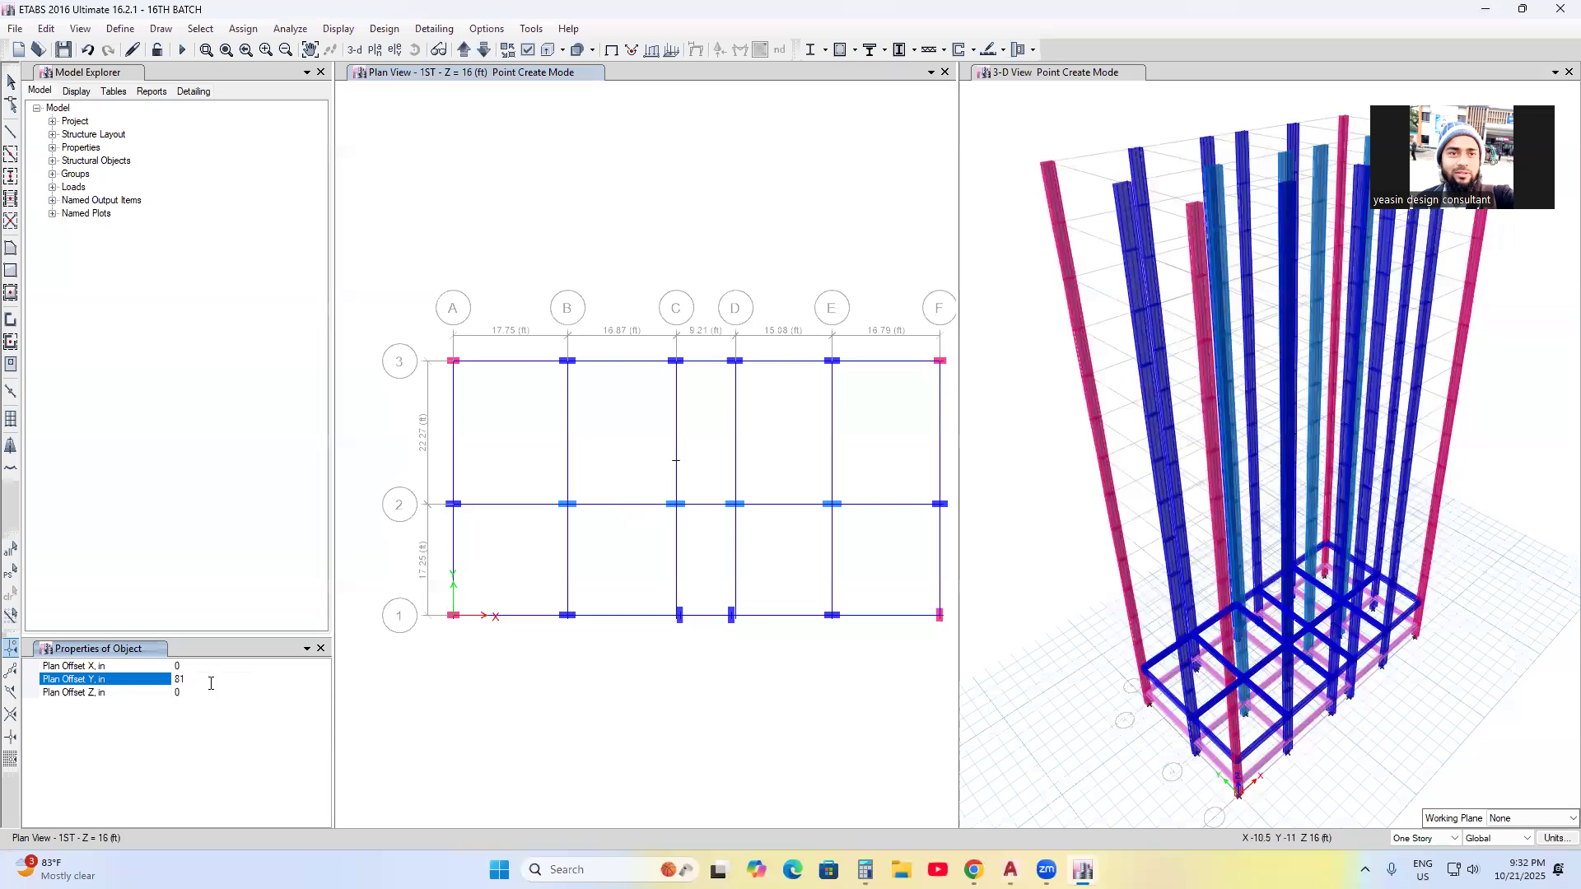
key(BackSpace)
click(197, 667)
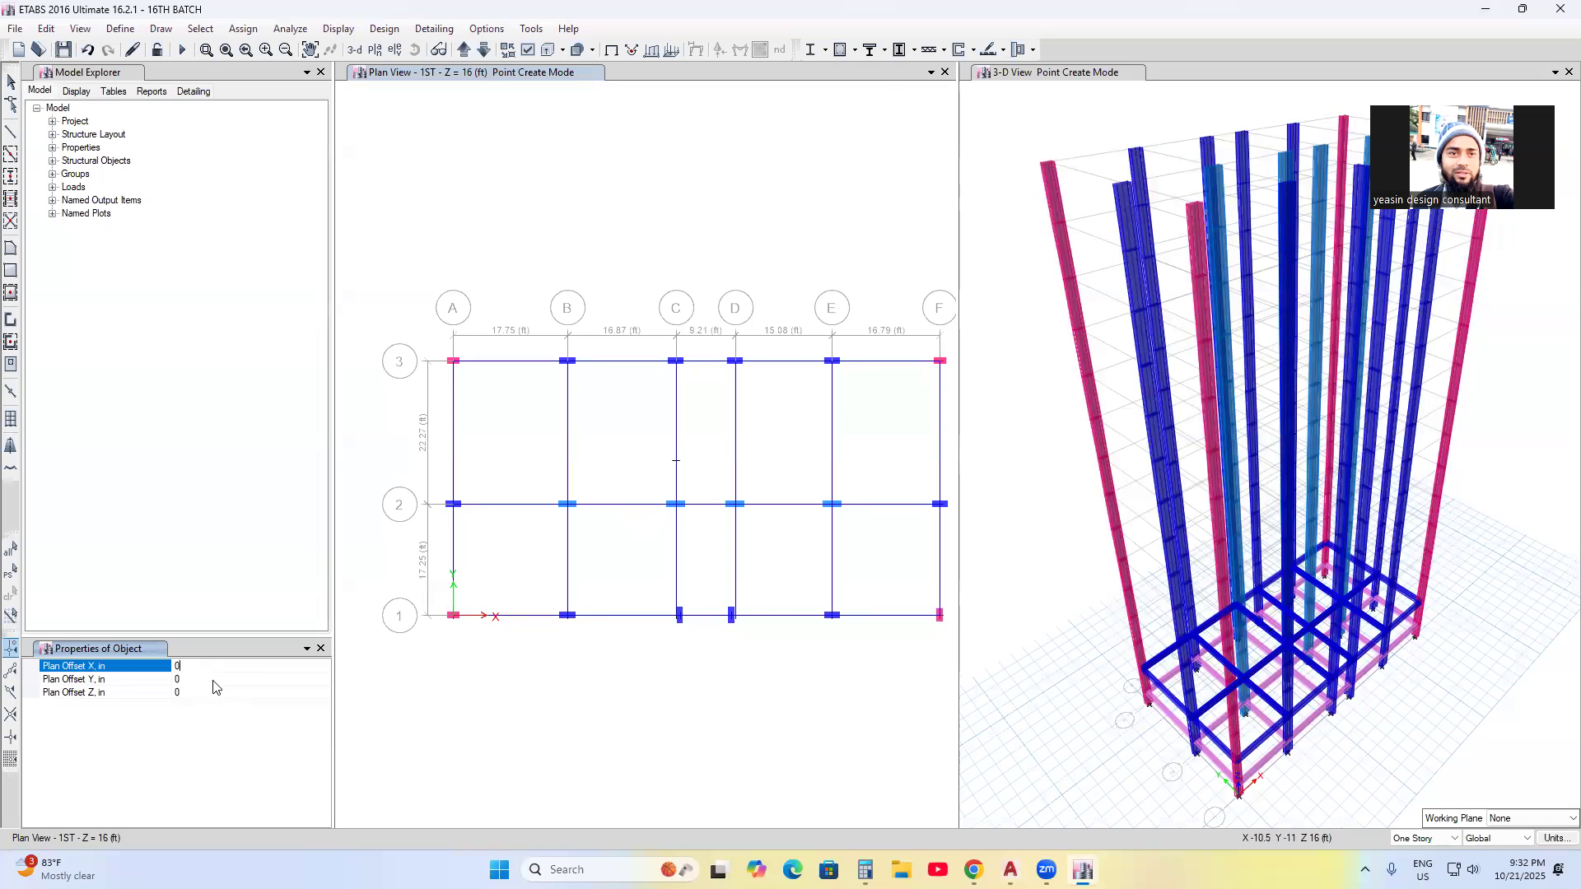
text(-81)
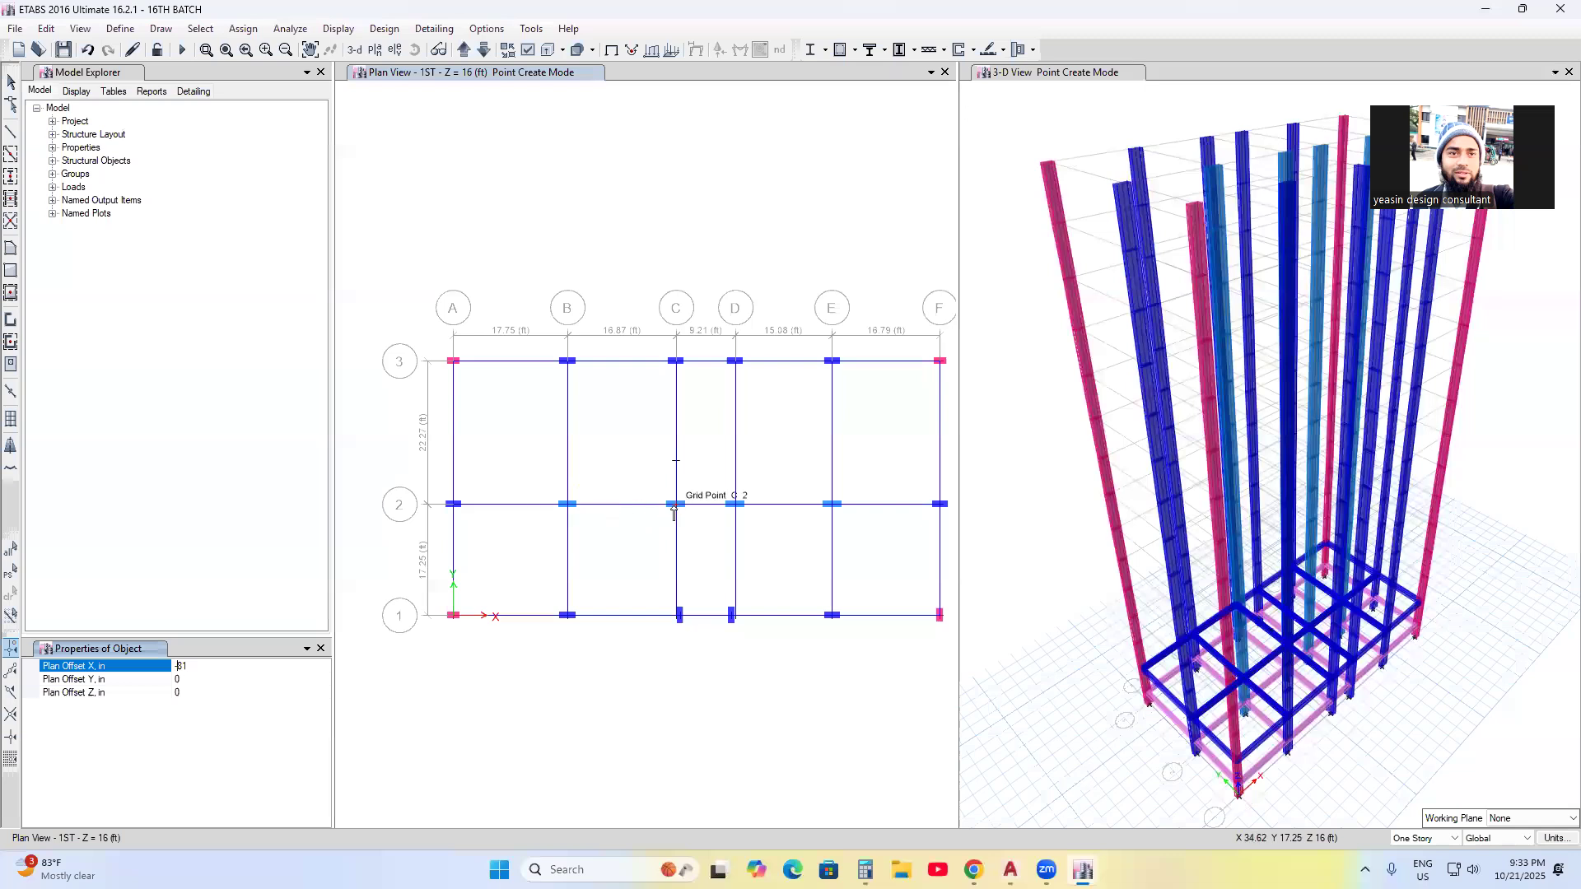
click(675, 508)
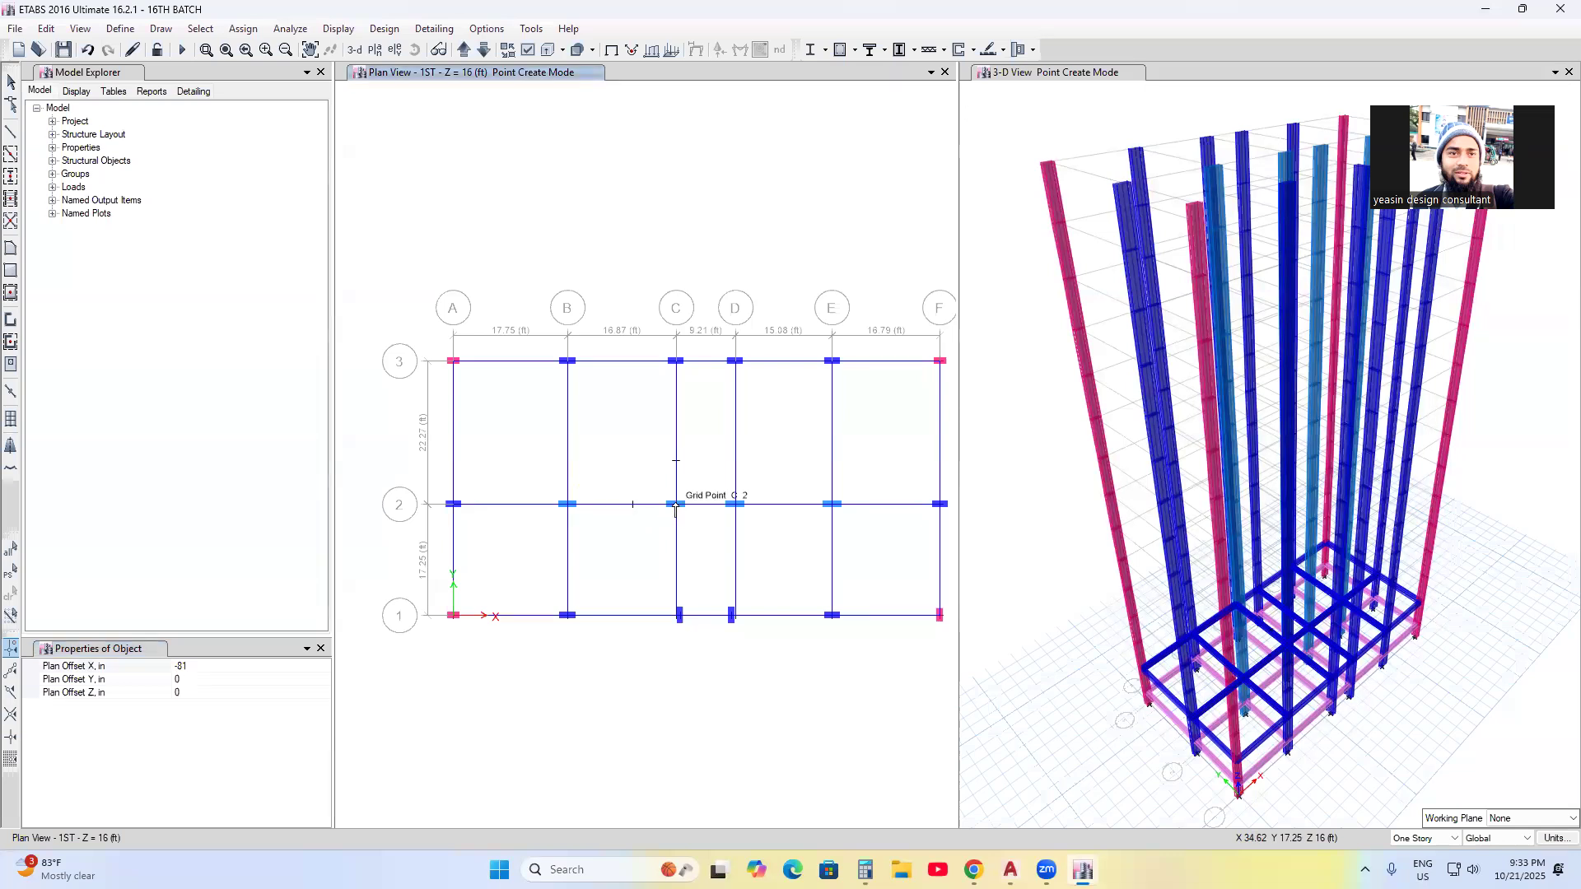
click(11, 81)
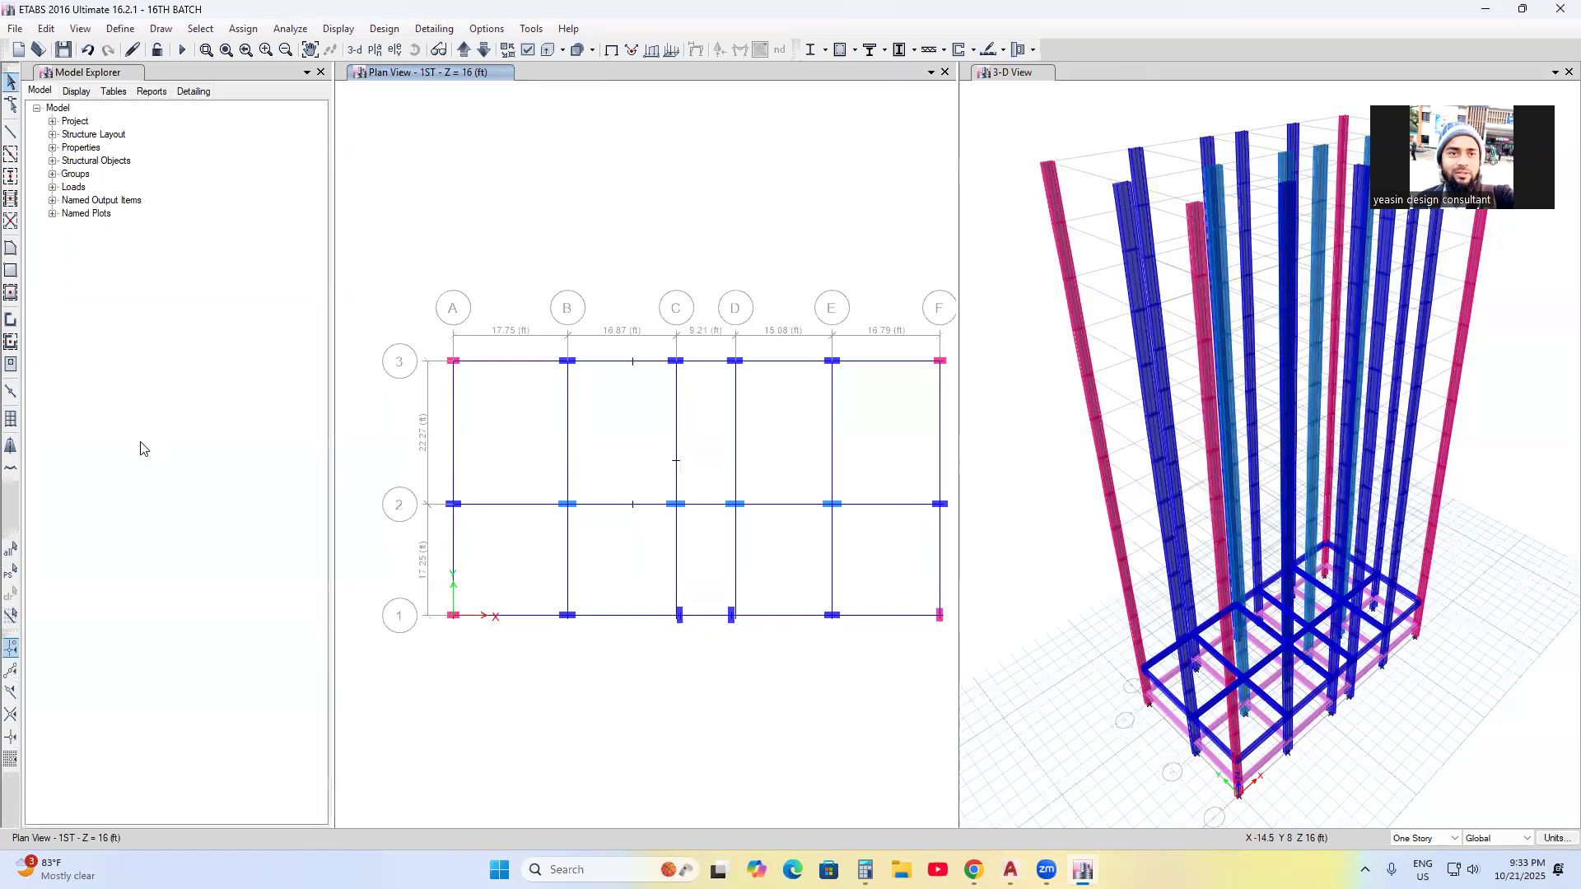
- Draw an FB=10X20 beam between the offset joints on grids 2 and 3, between grids B and C
click(10, 130)
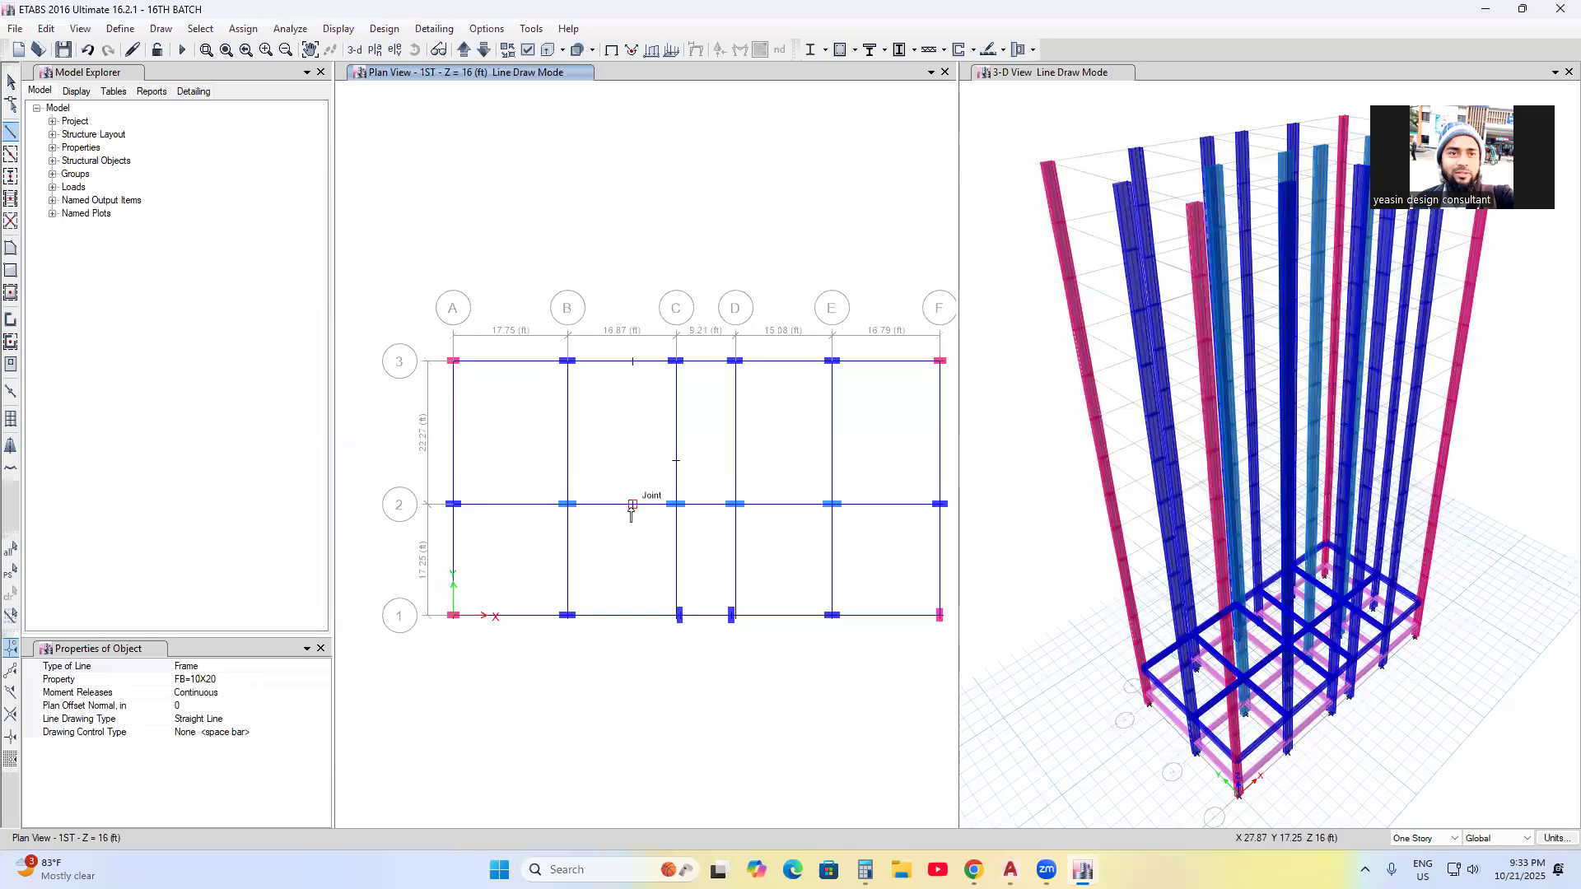
click(633, 360)
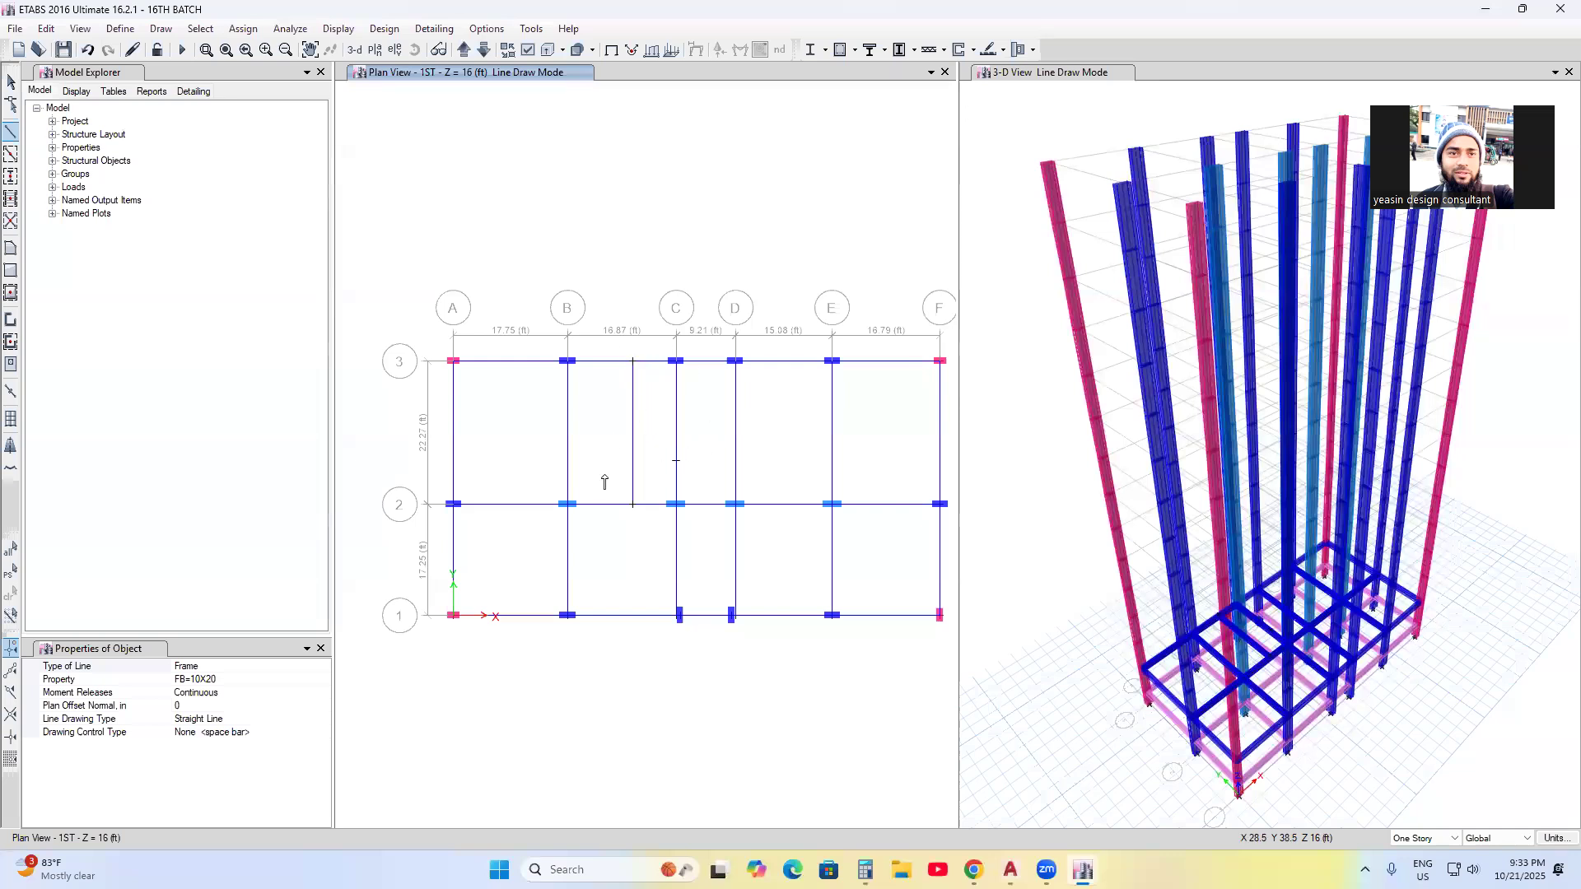
click(676, 462)
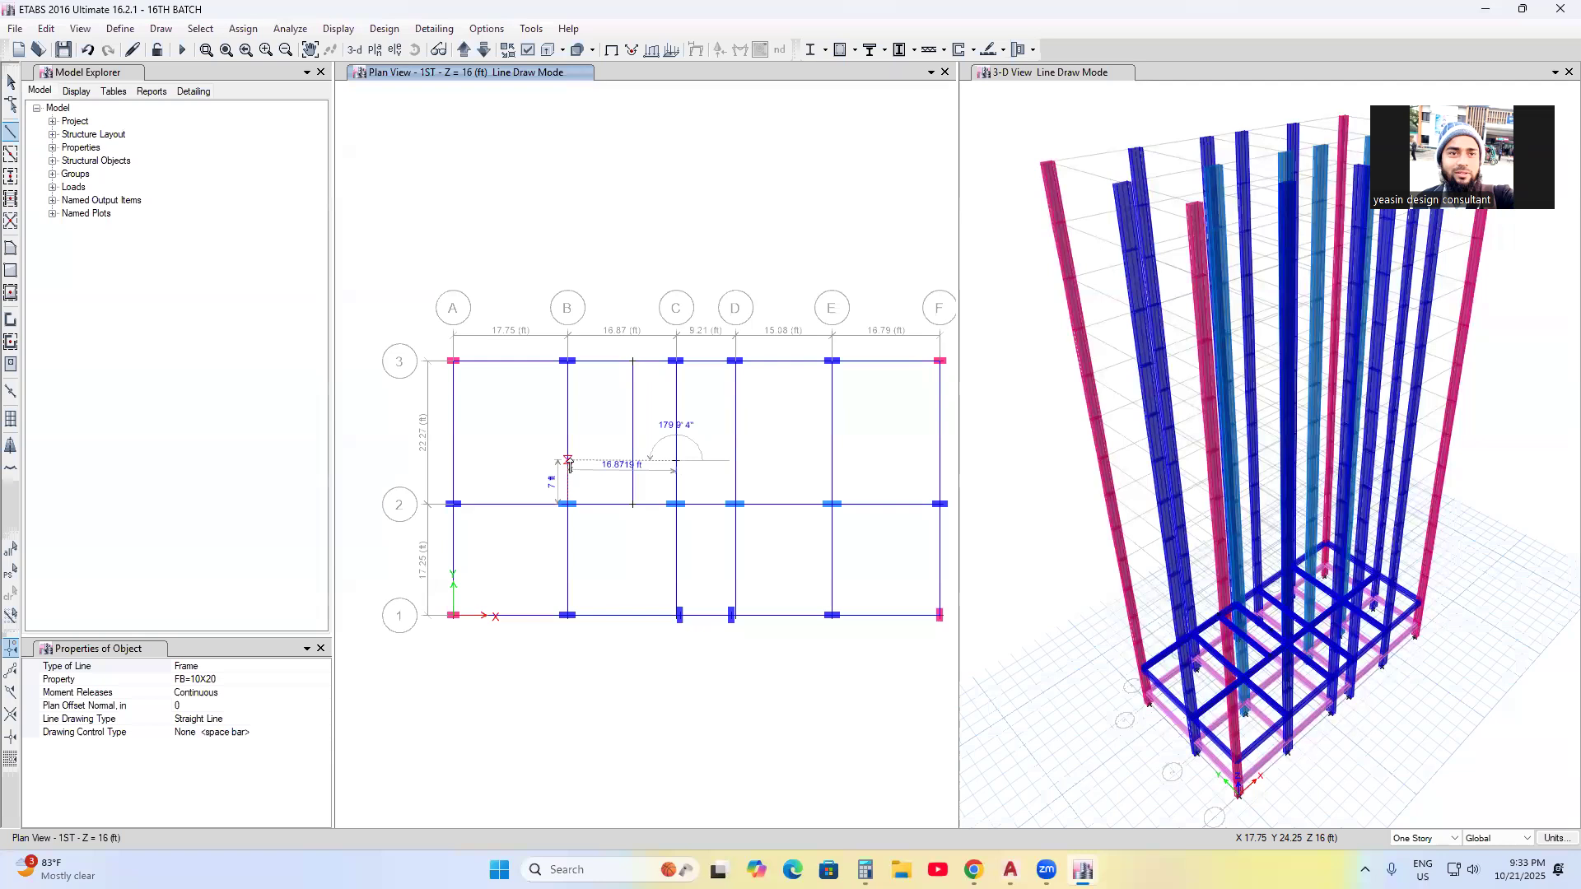
right_click(679, 466)
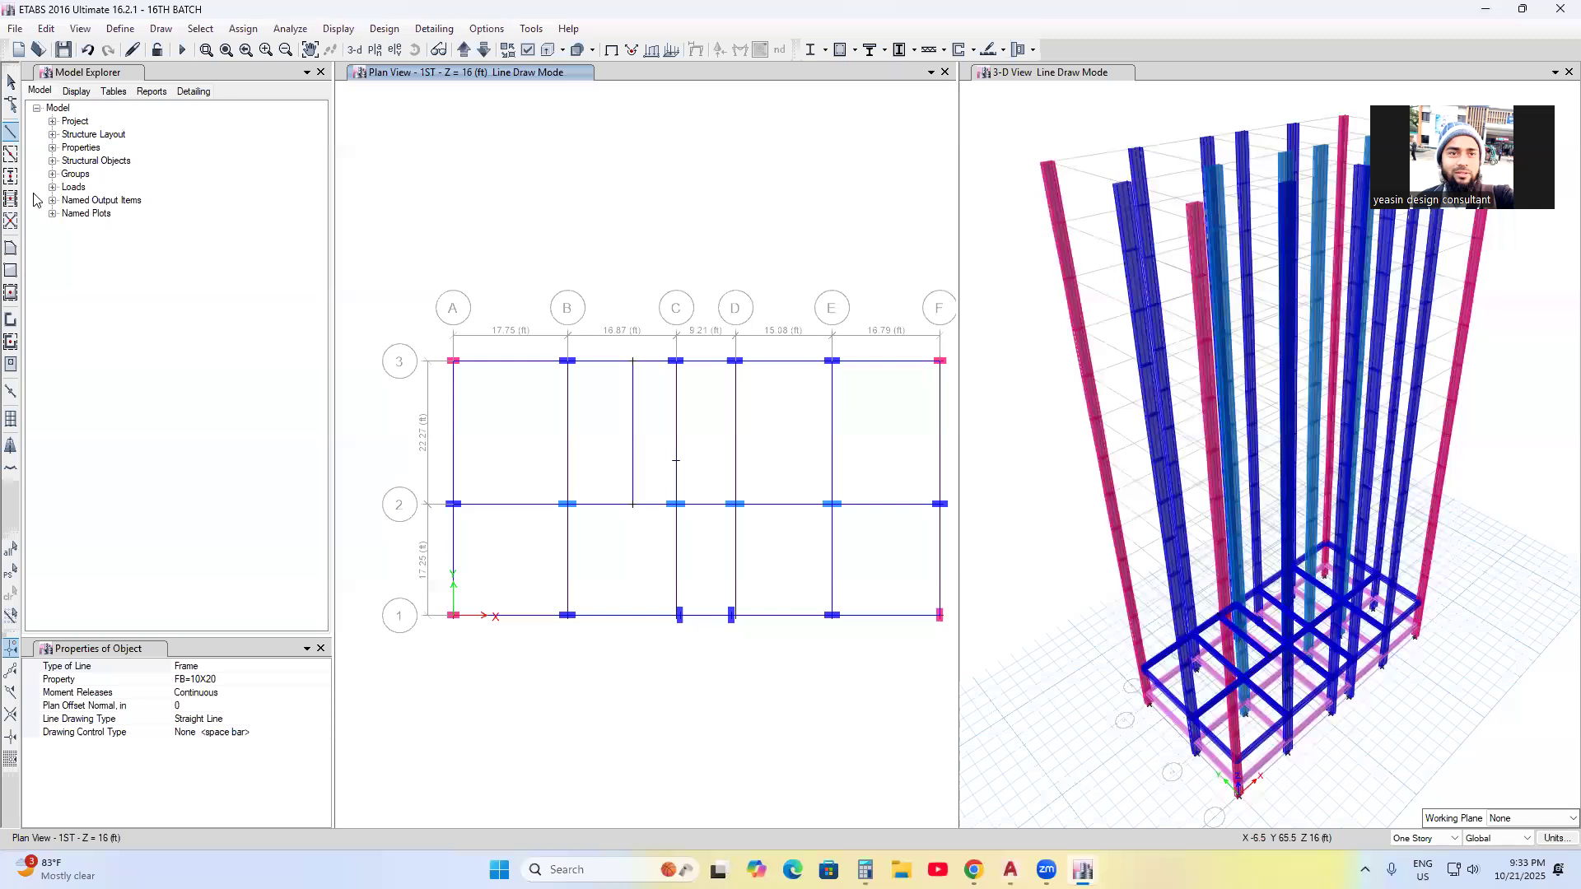
- Place a joint on the new lift beam with a Y plan offset of 81 in from its grid 2 end
click(161, 28)
click(204, 96)
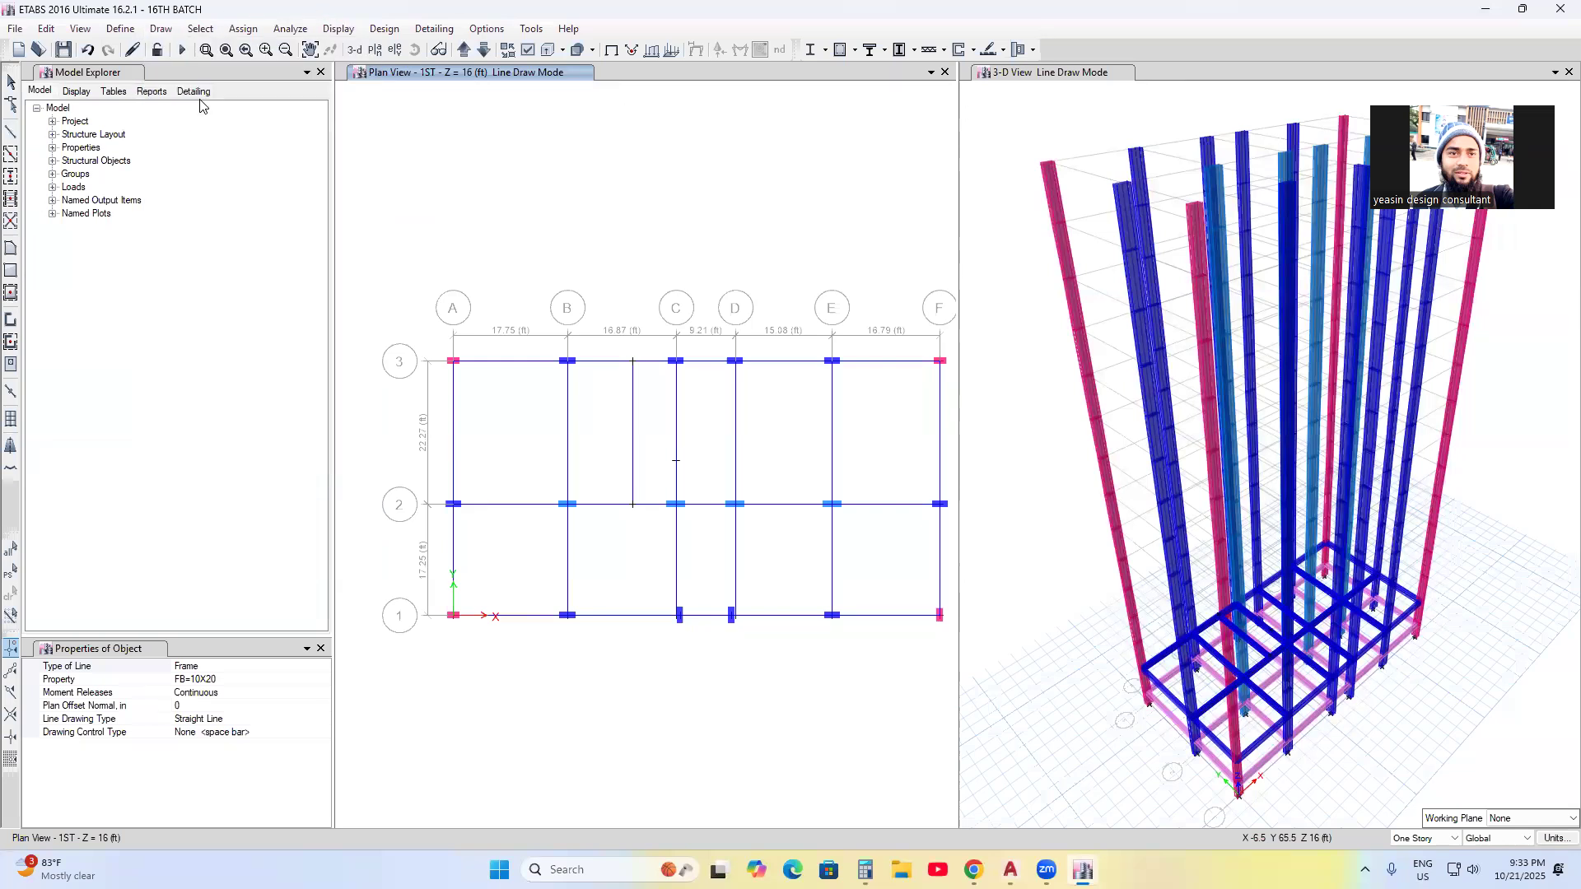
click(202, 680)
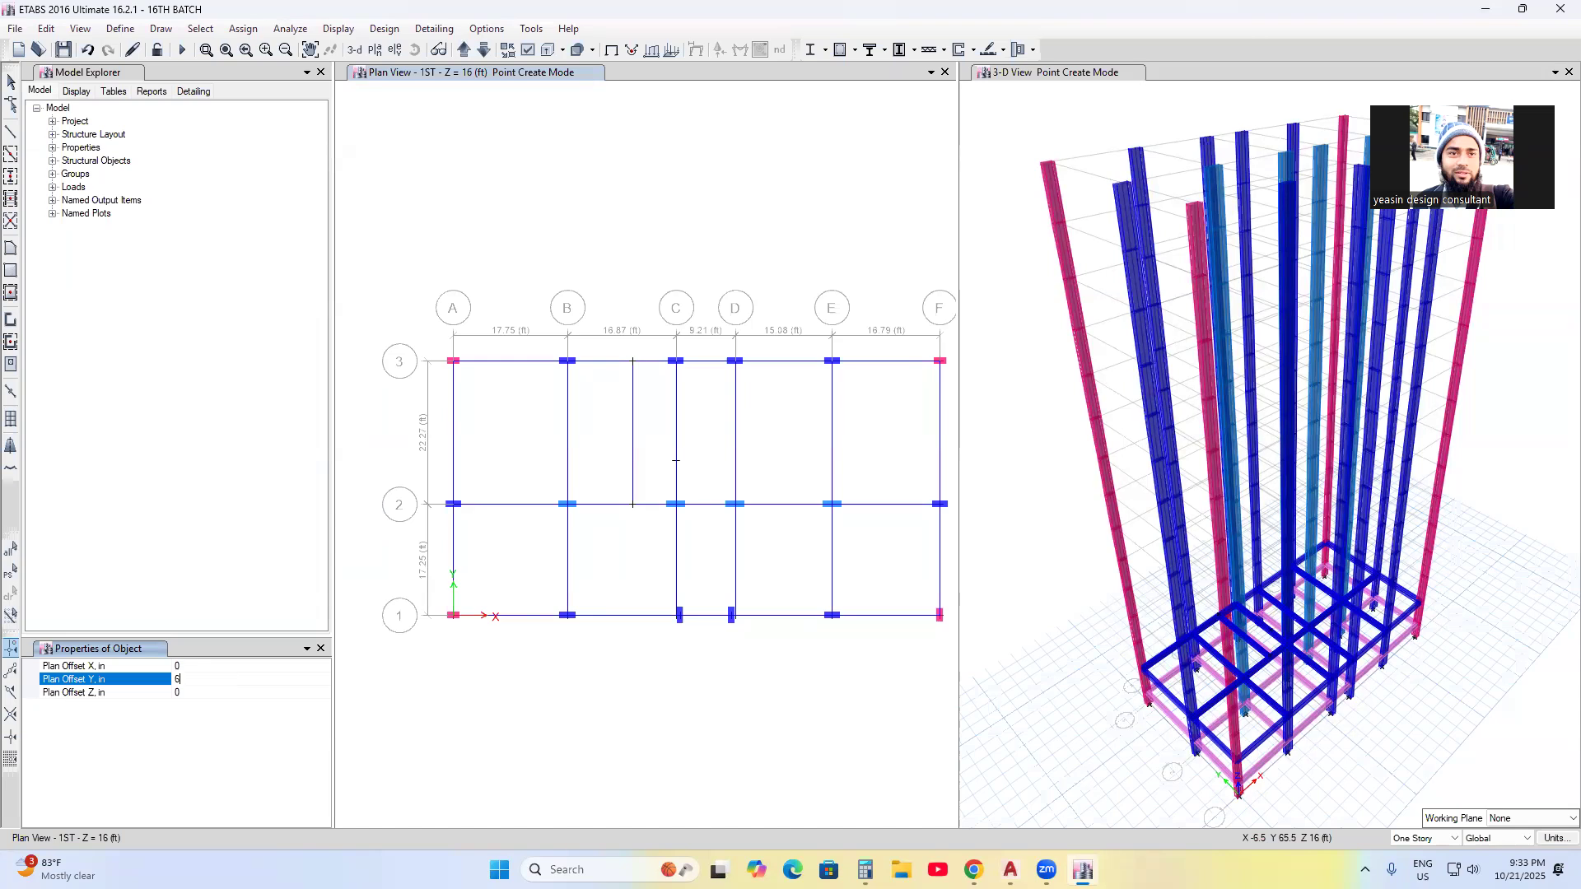
text(81)
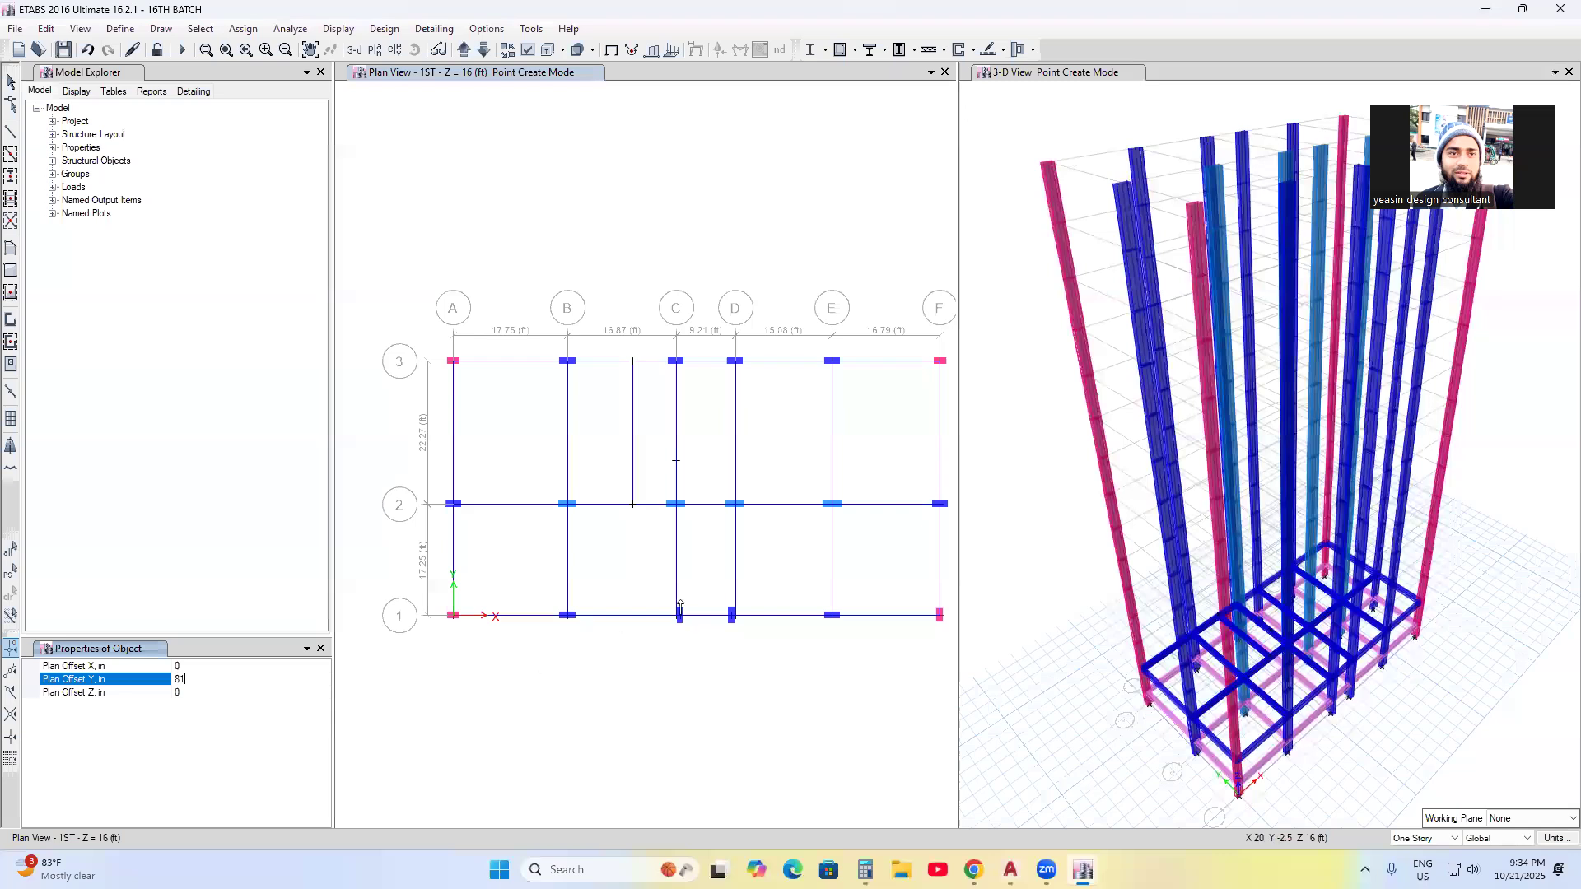
click(632, 503)
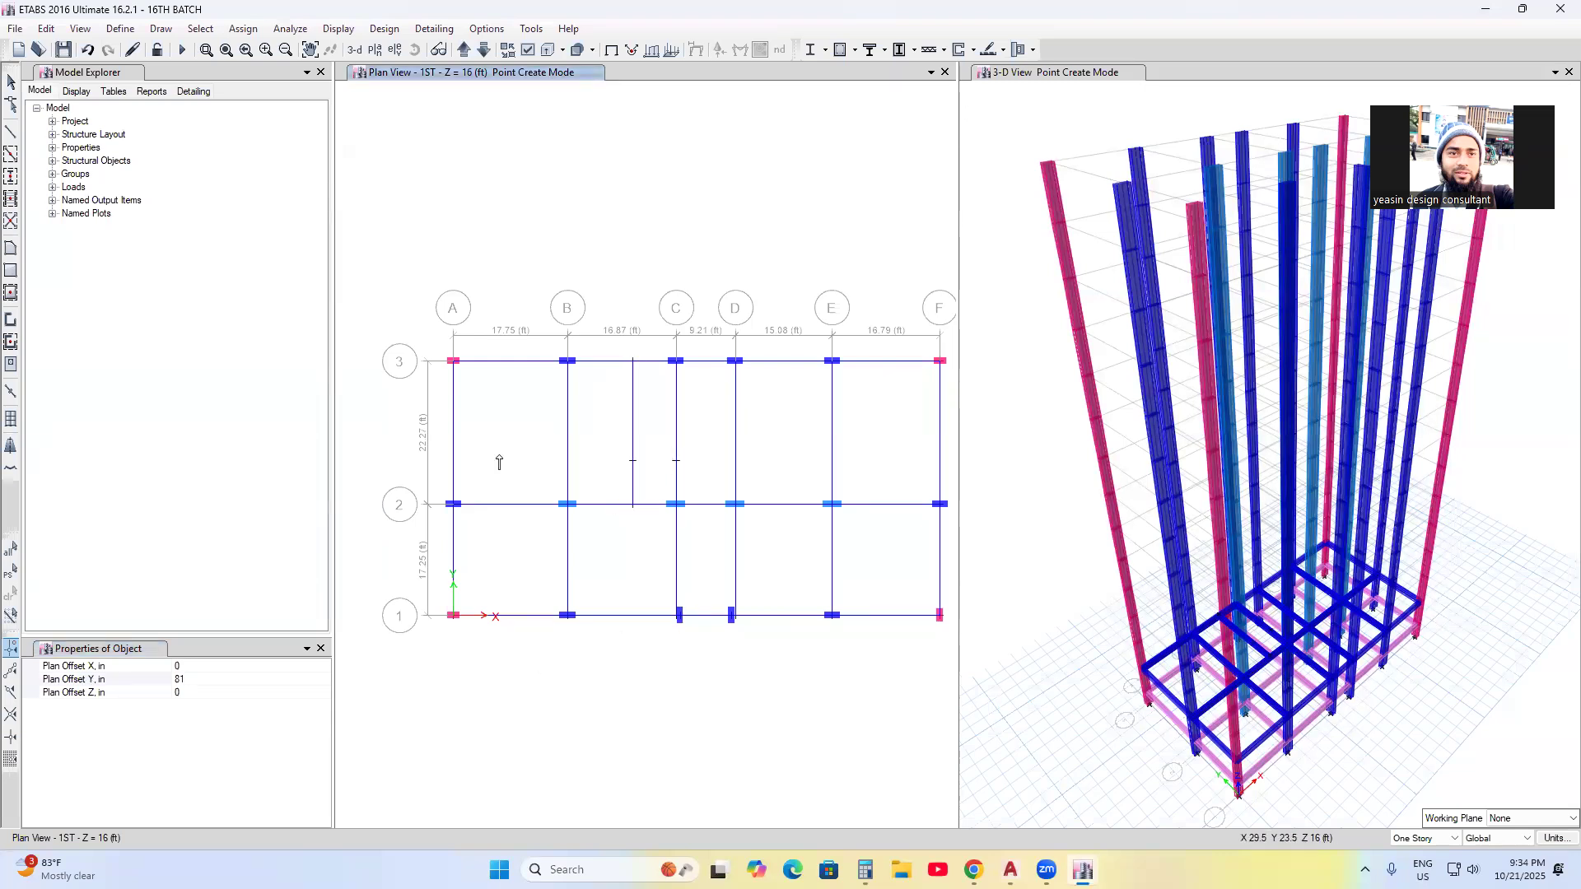
click(10, 82)
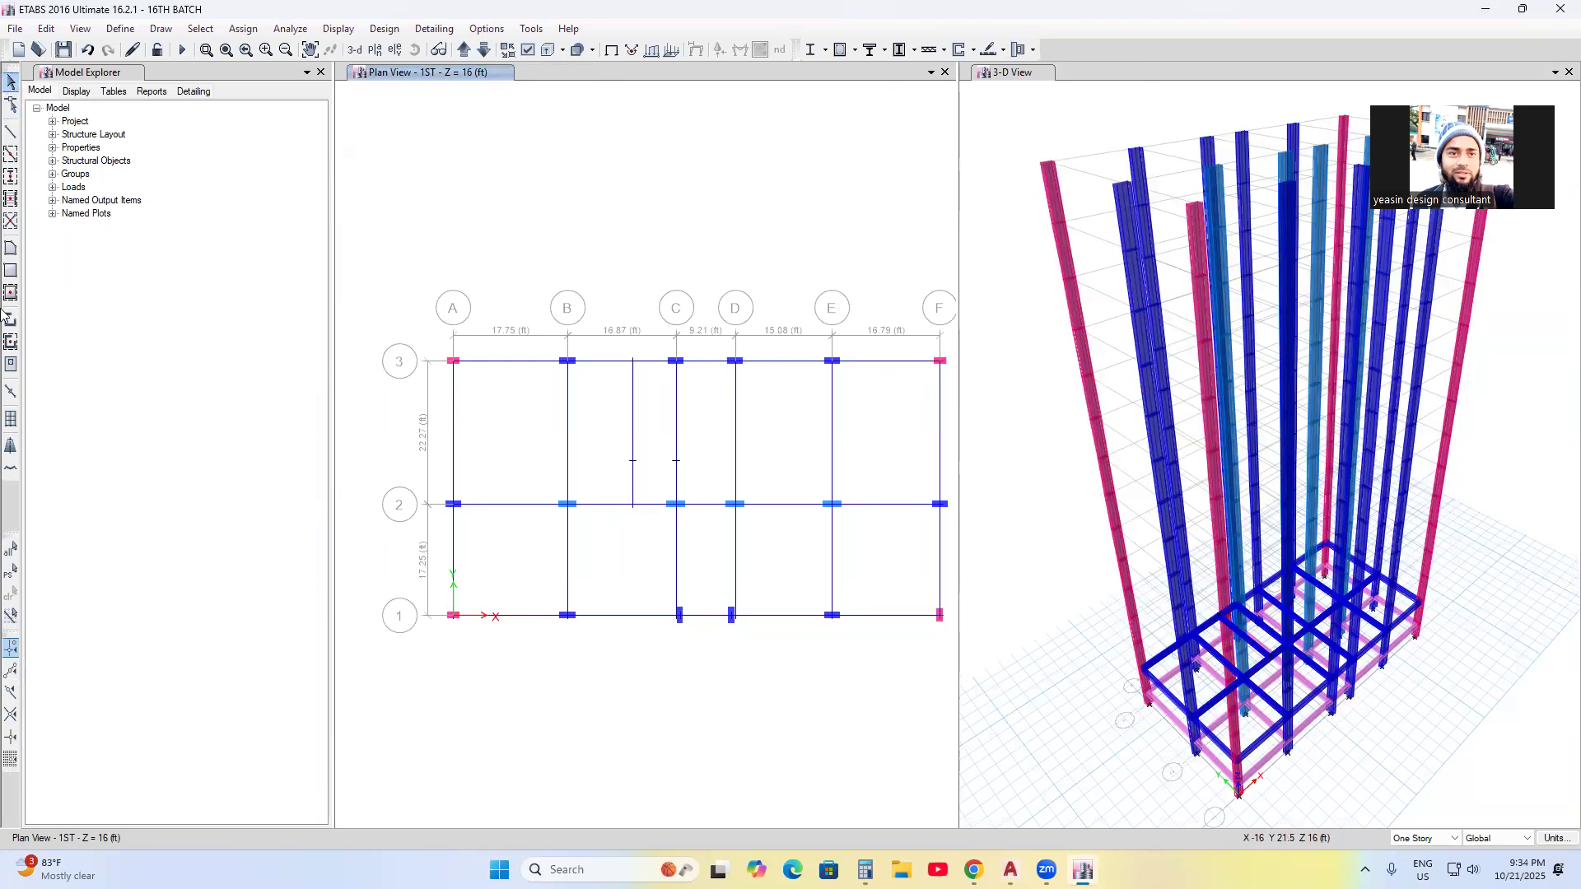
- Draw an FB=10X20 cross beam between the joint on the lift beam and the offset joint on grid C
click(10, 132)
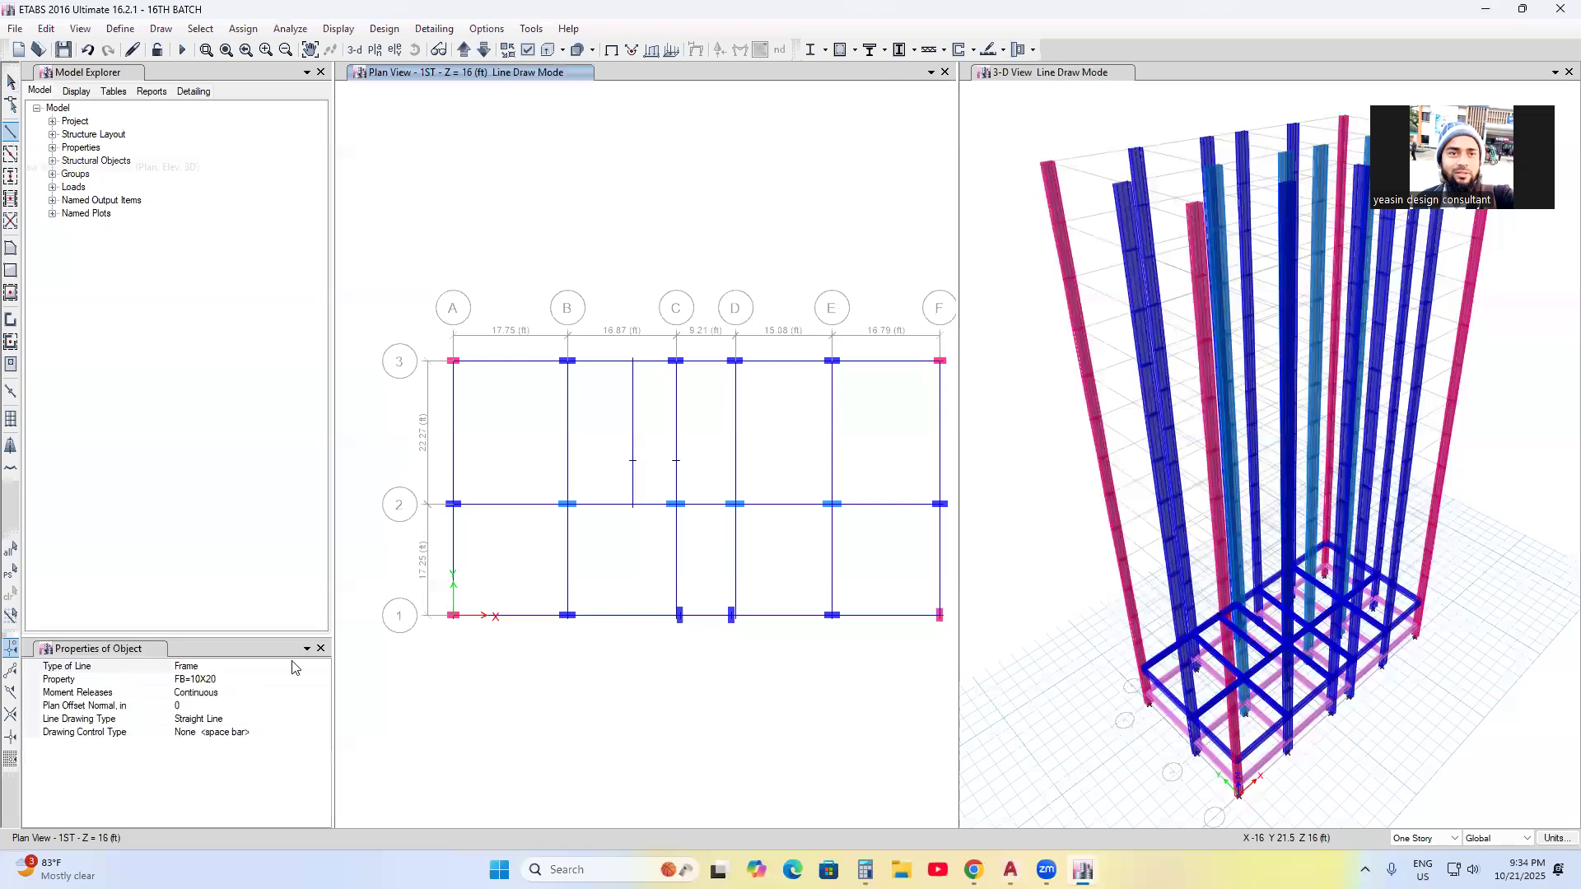
click(676, 460)
click(11, 83)
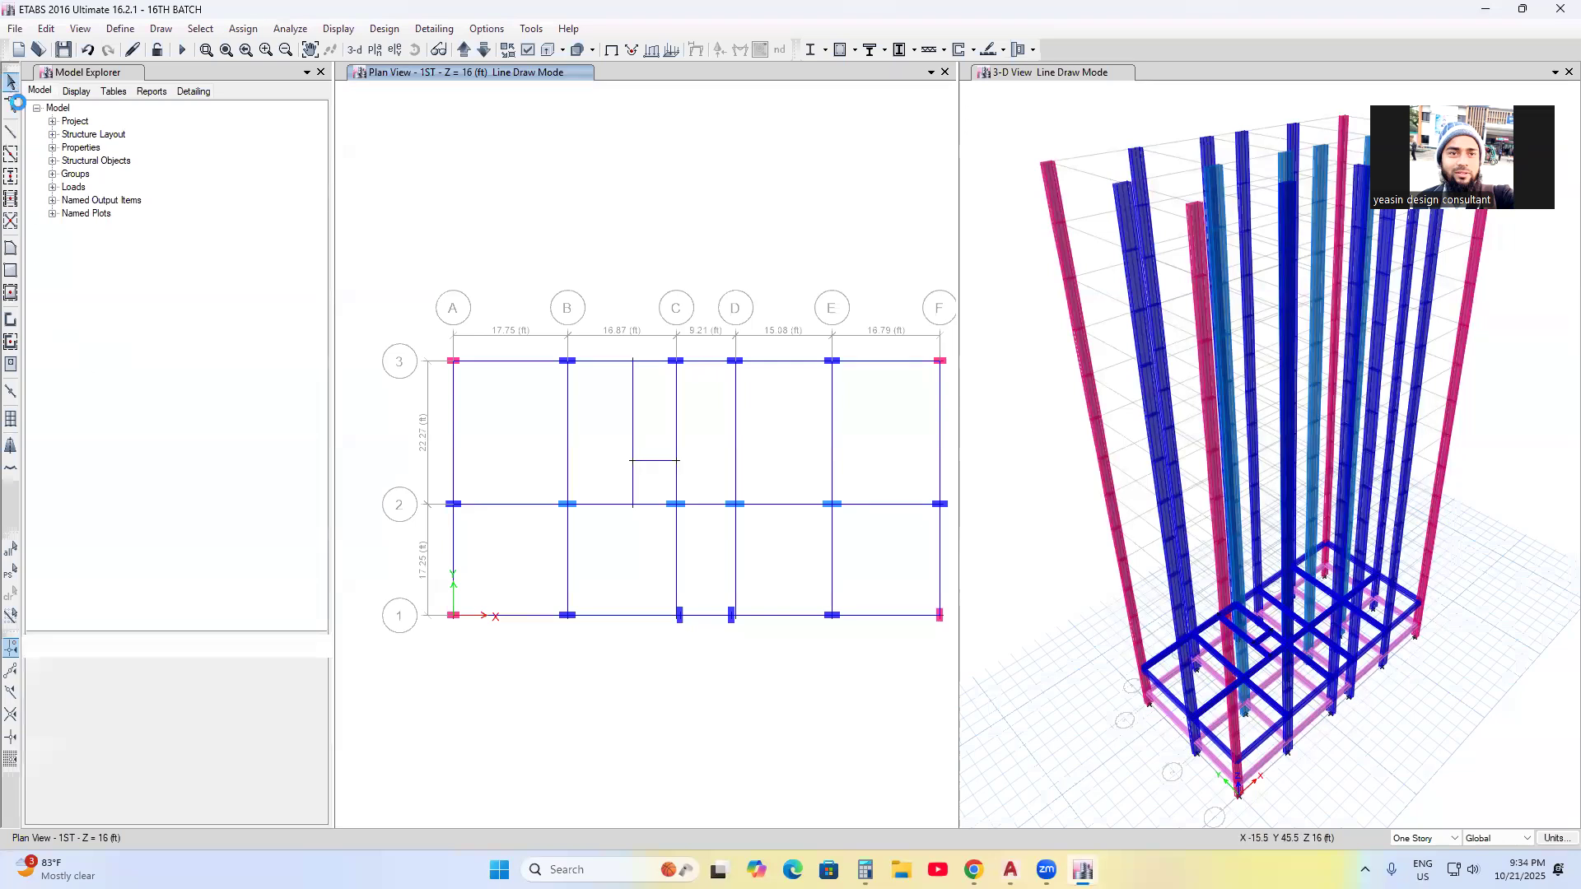
scroll(645, 504, up, 3)
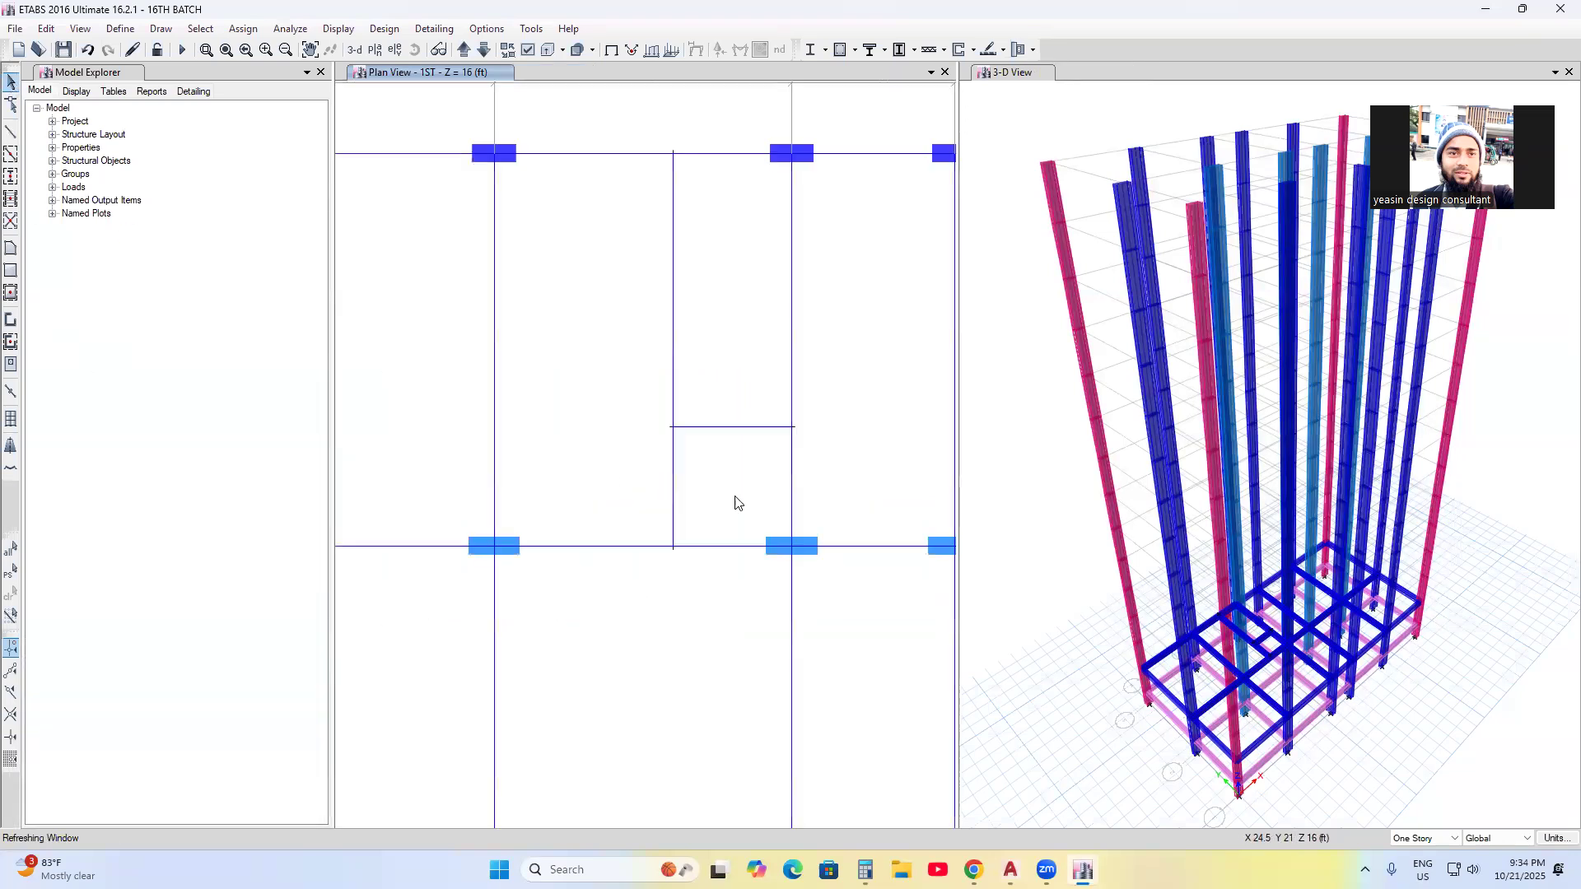
scroll(642, 483, down, 3)
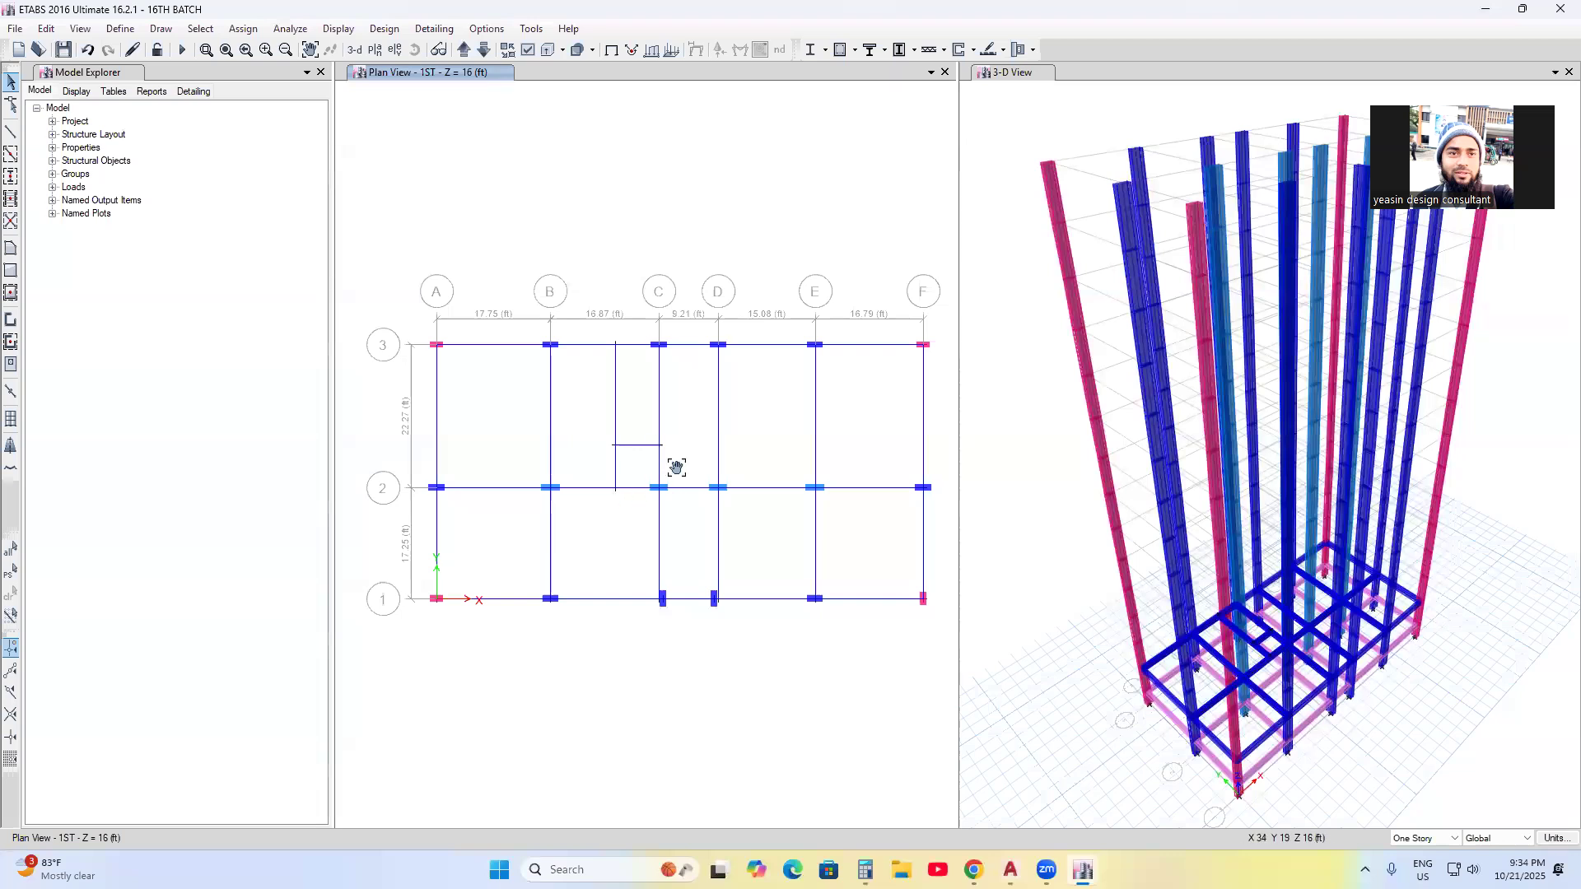
middle_drag(670, 466, 642, 433)
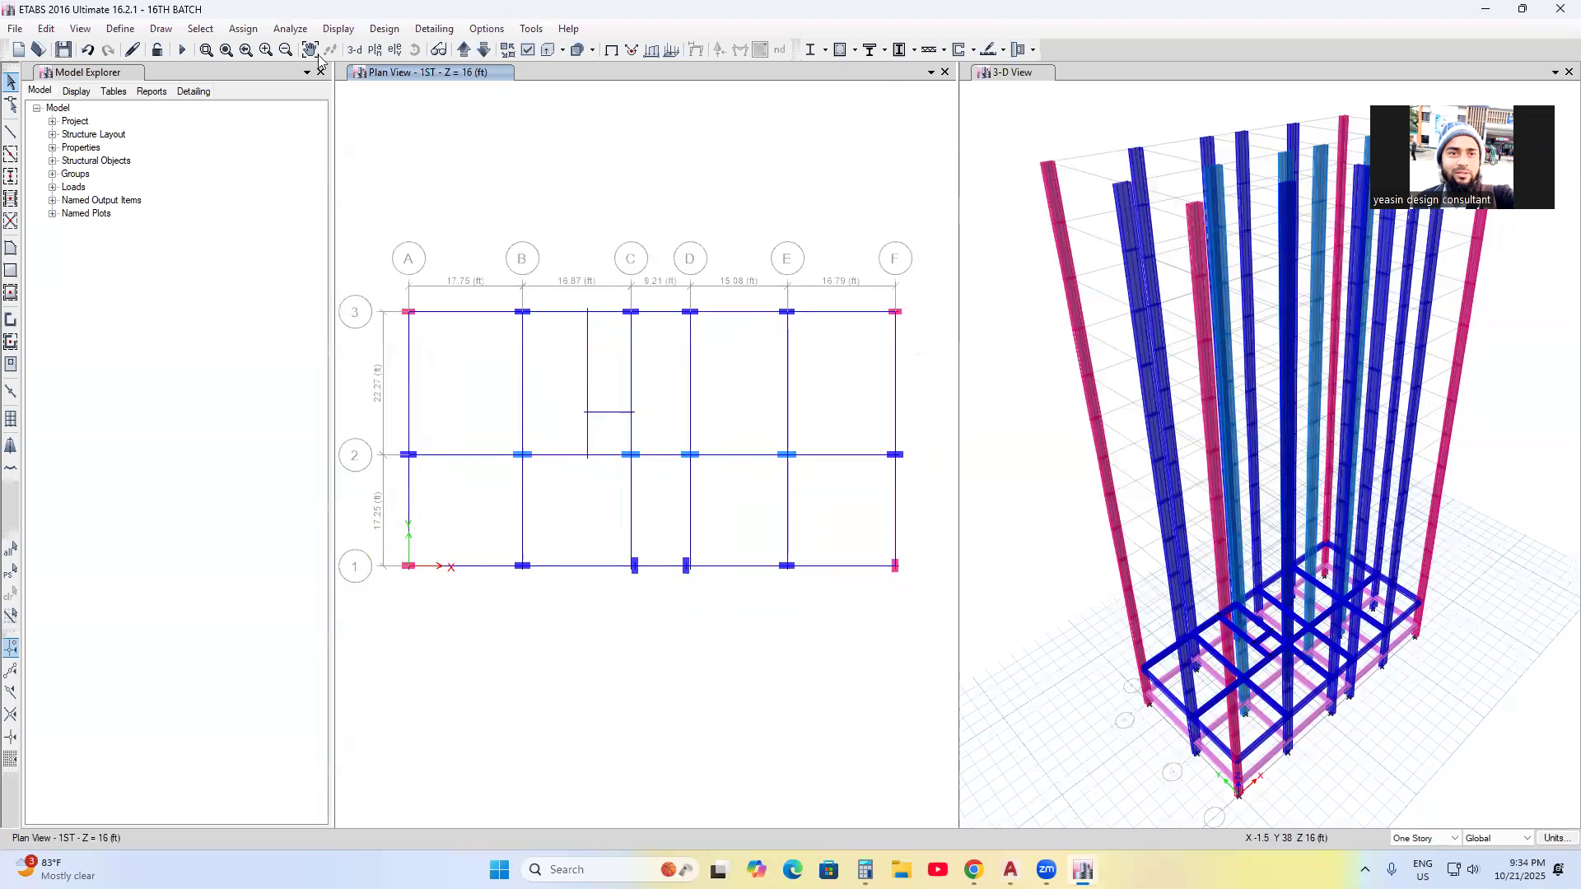
- Save the model and set the story option to All Stories
click(65, 51)
click(1416, 838)
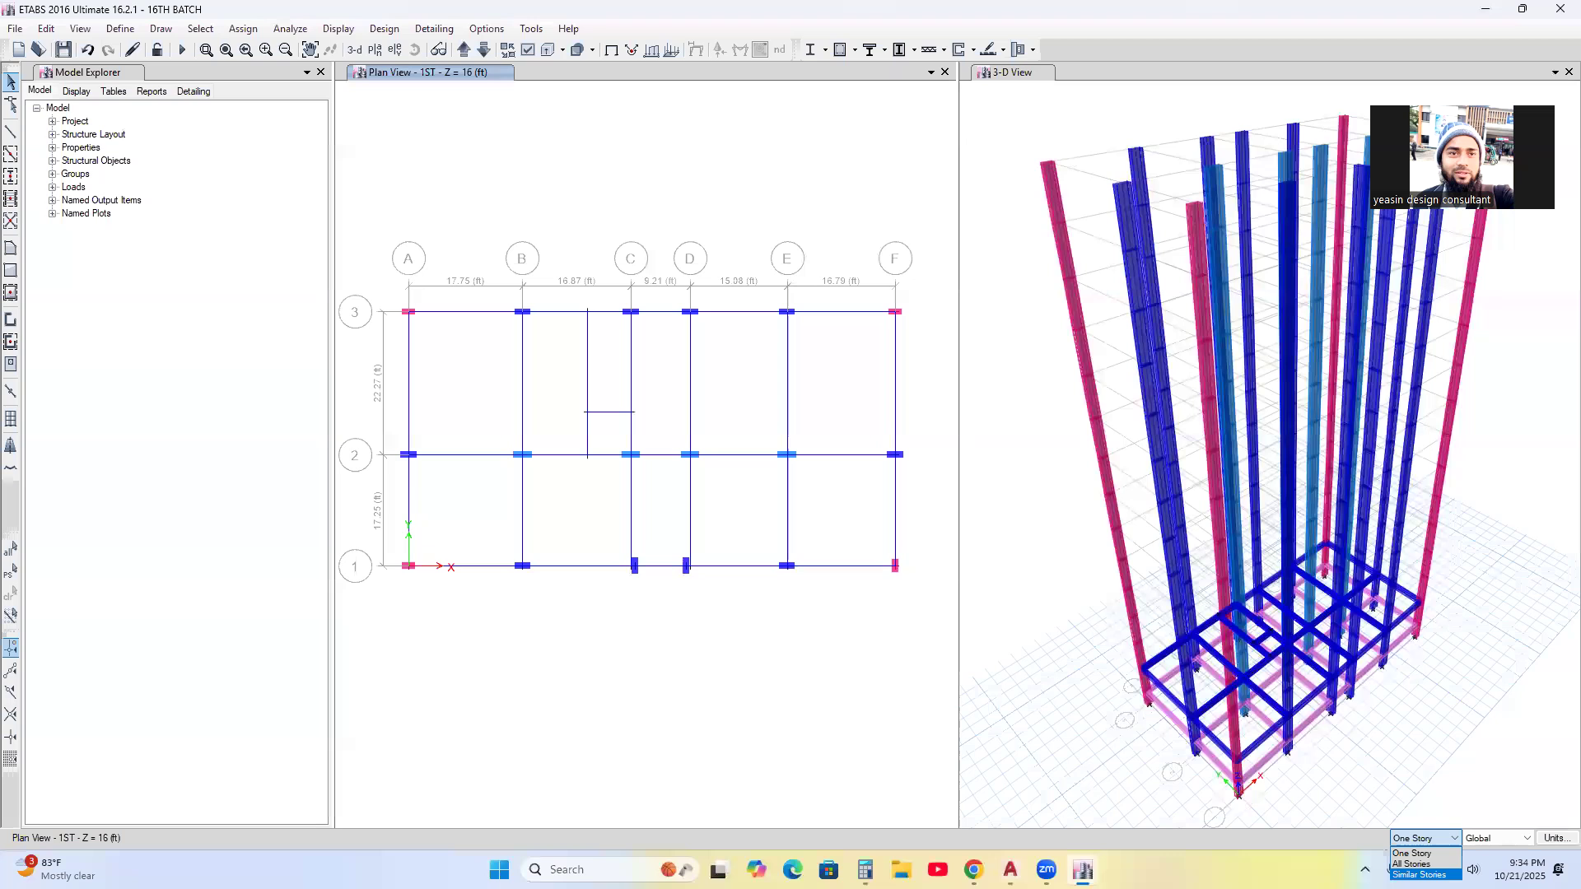
click(1411, 864)
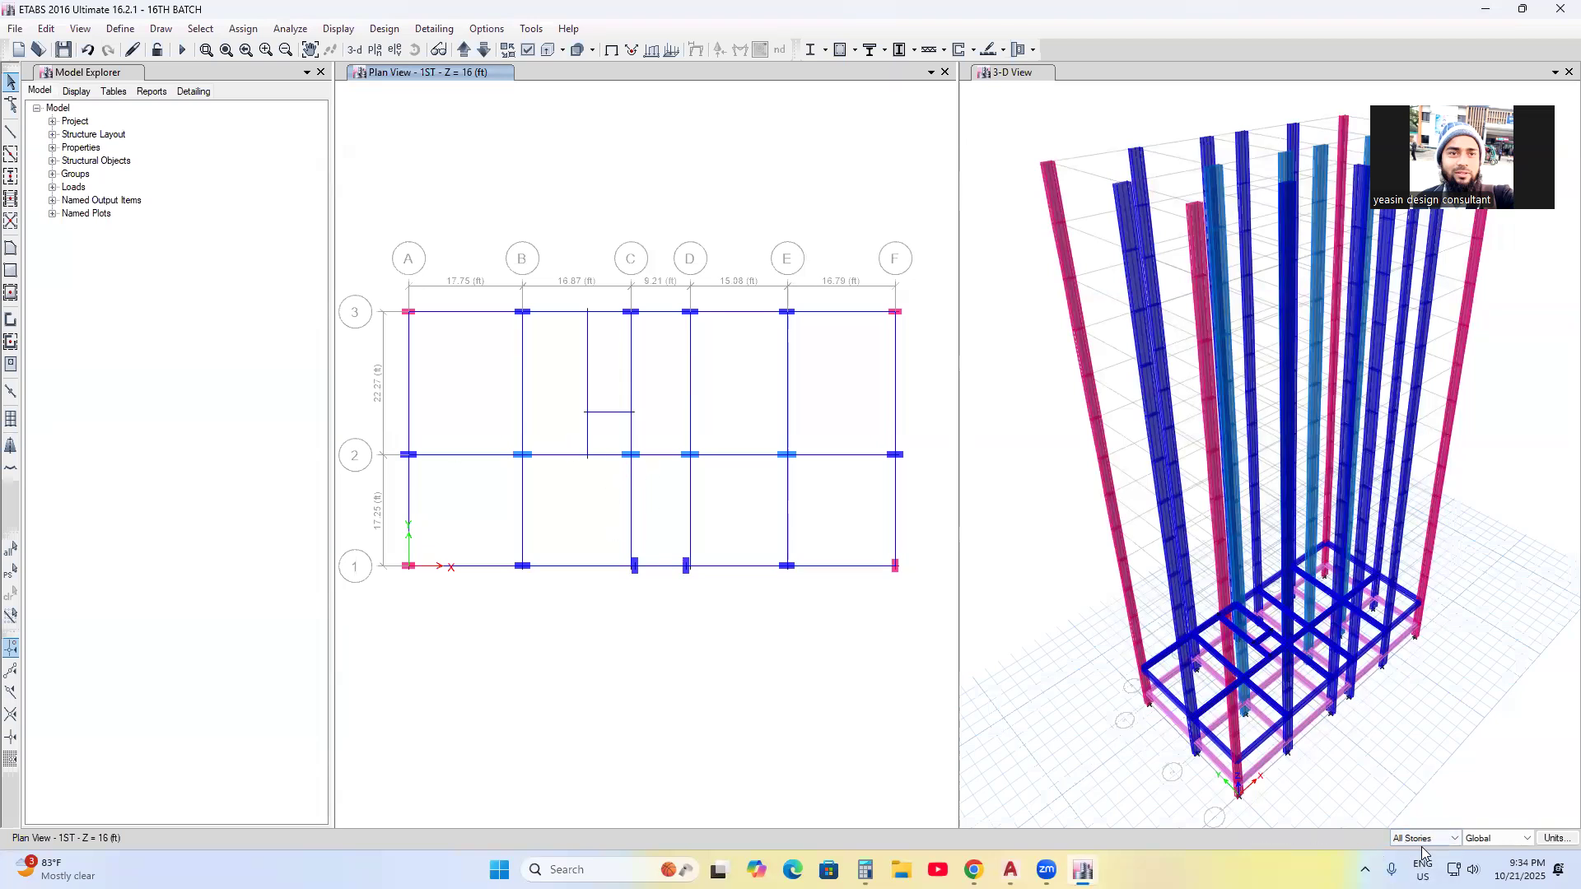
- Draw a rectangular Slab1 panel filling the lift core bay between the new lift beams and grid point C-2
click(10, 273)
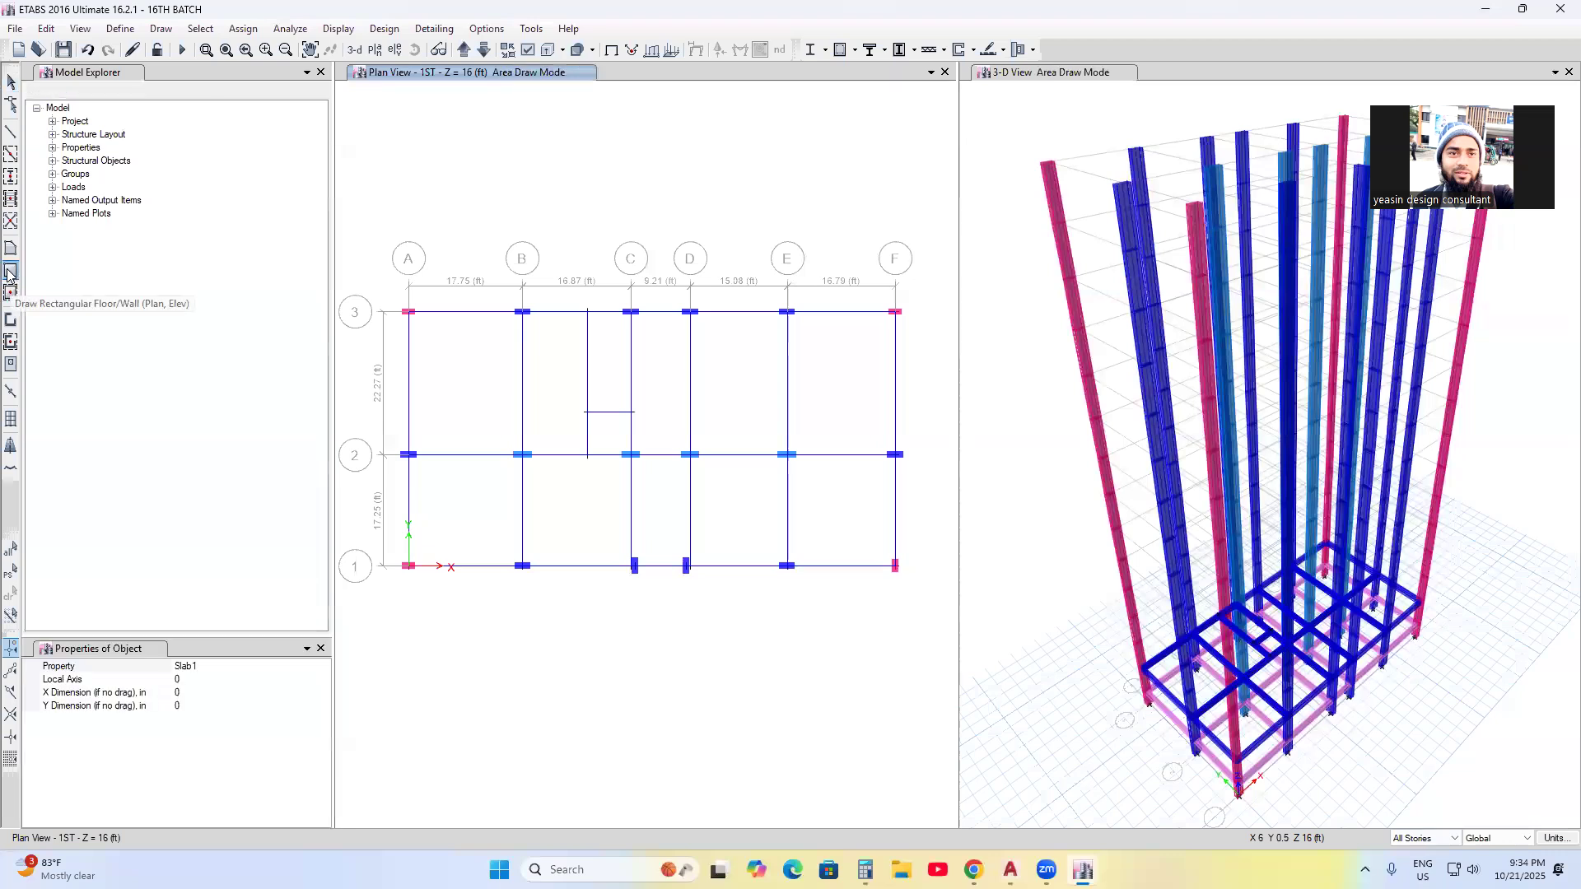
click(206, 670)
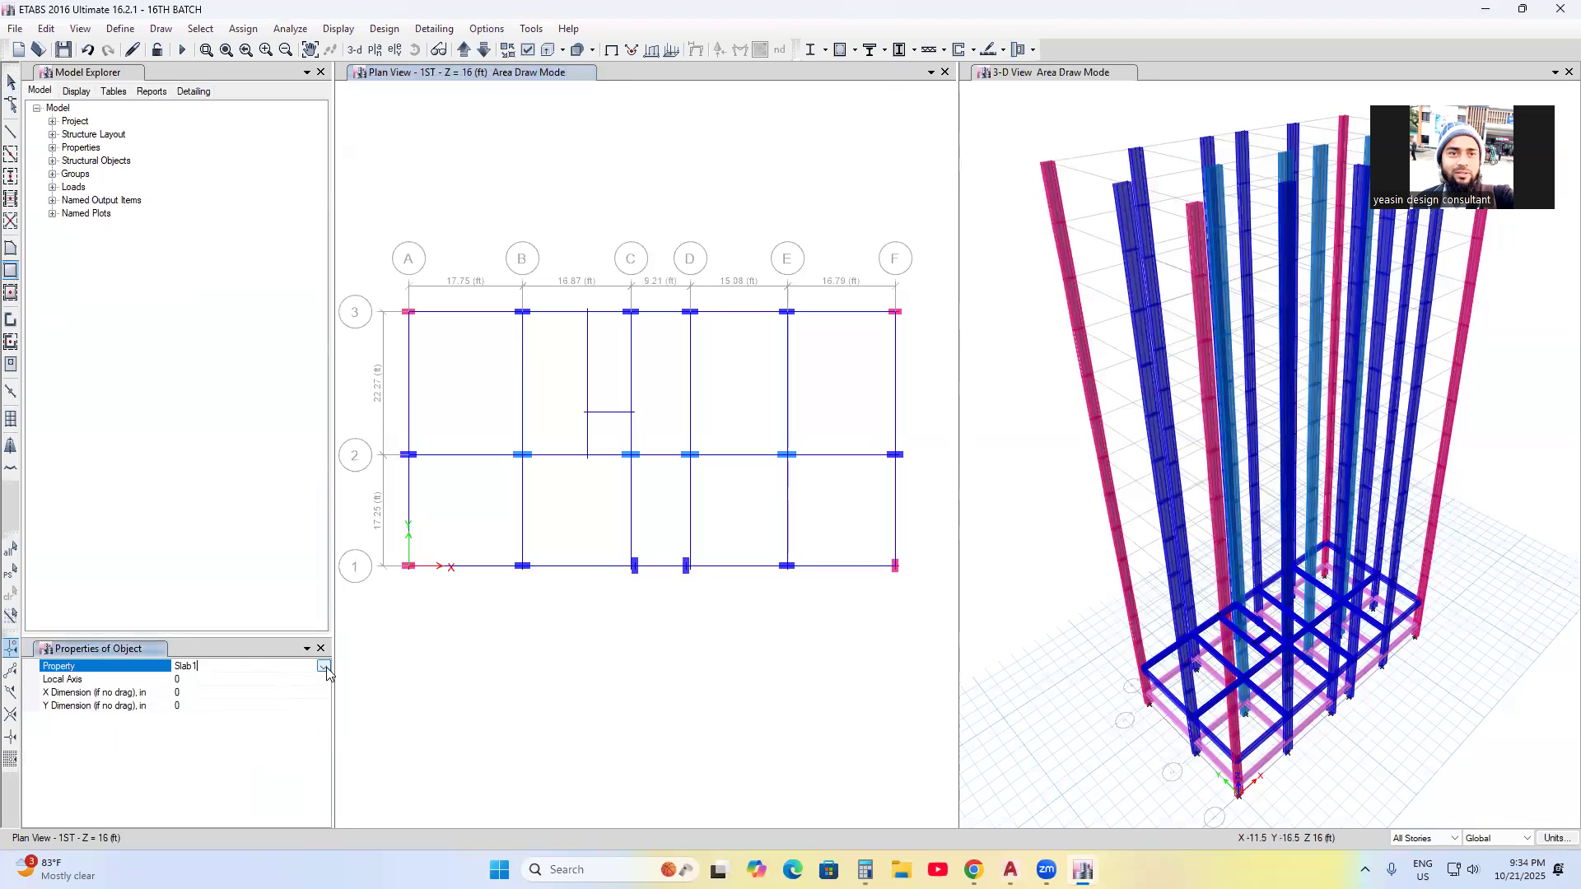
drag(587, 413, 633, 455)
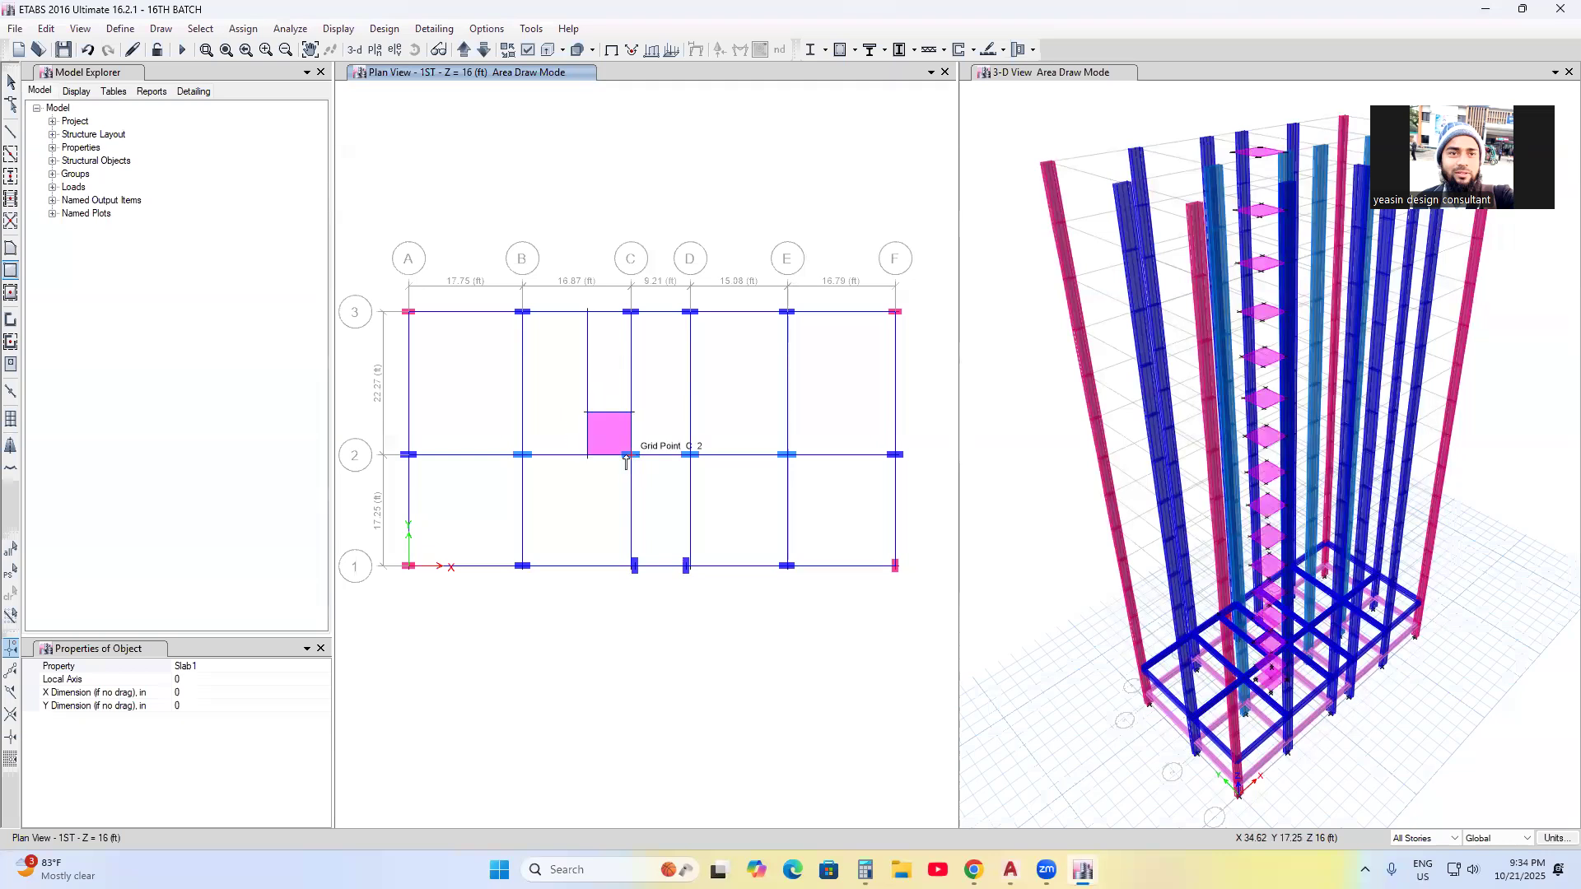
click(11, 83)
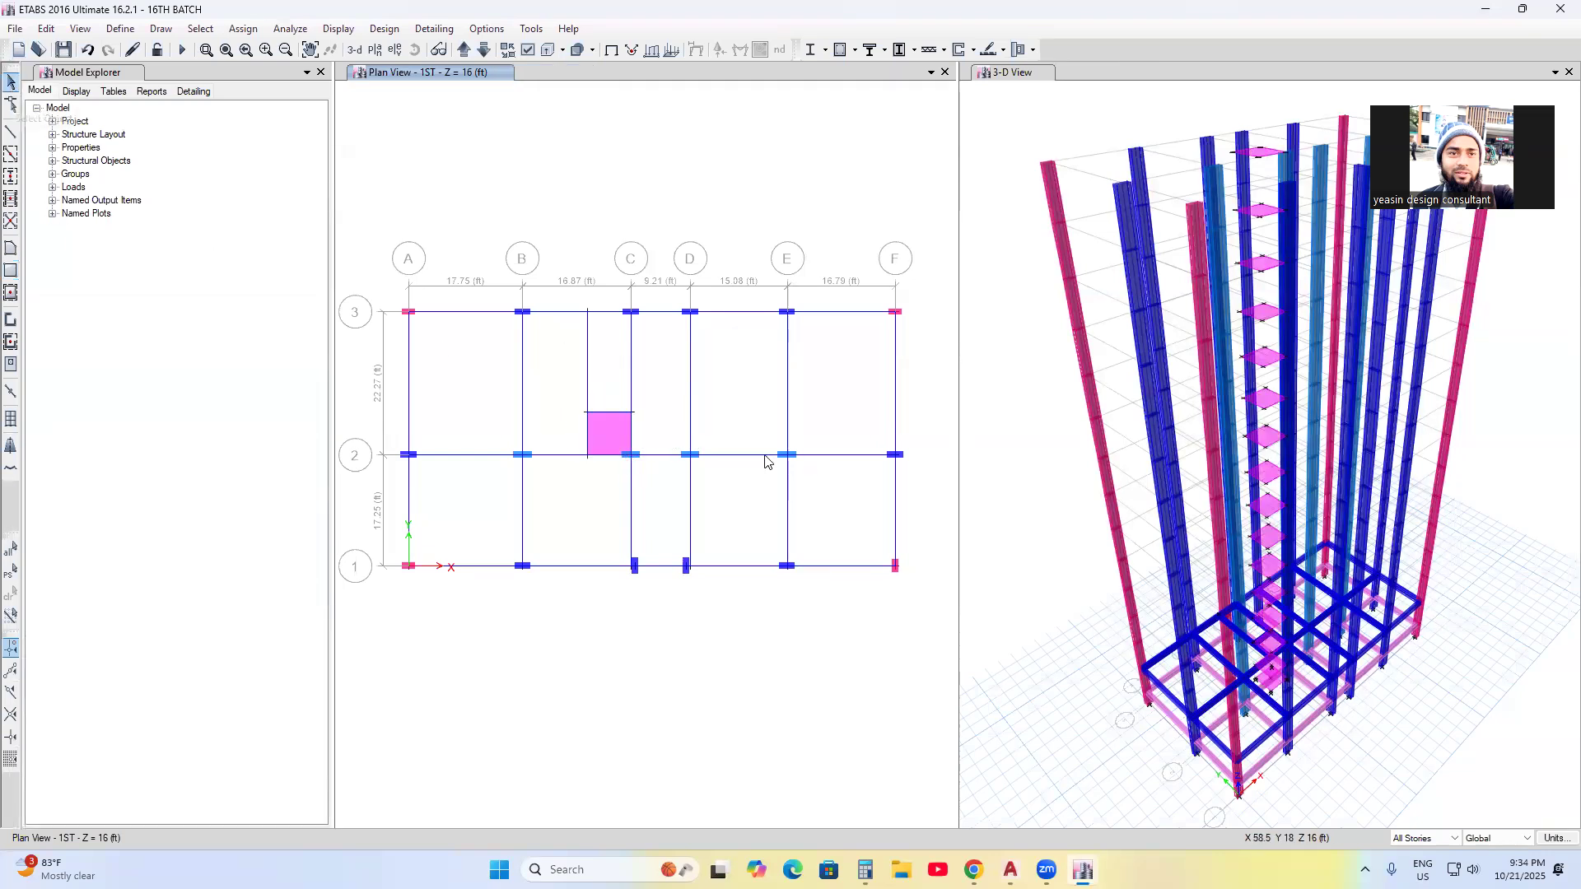
- Assign the Opening type to the lift core slab panels on all stories
click(606, 429)
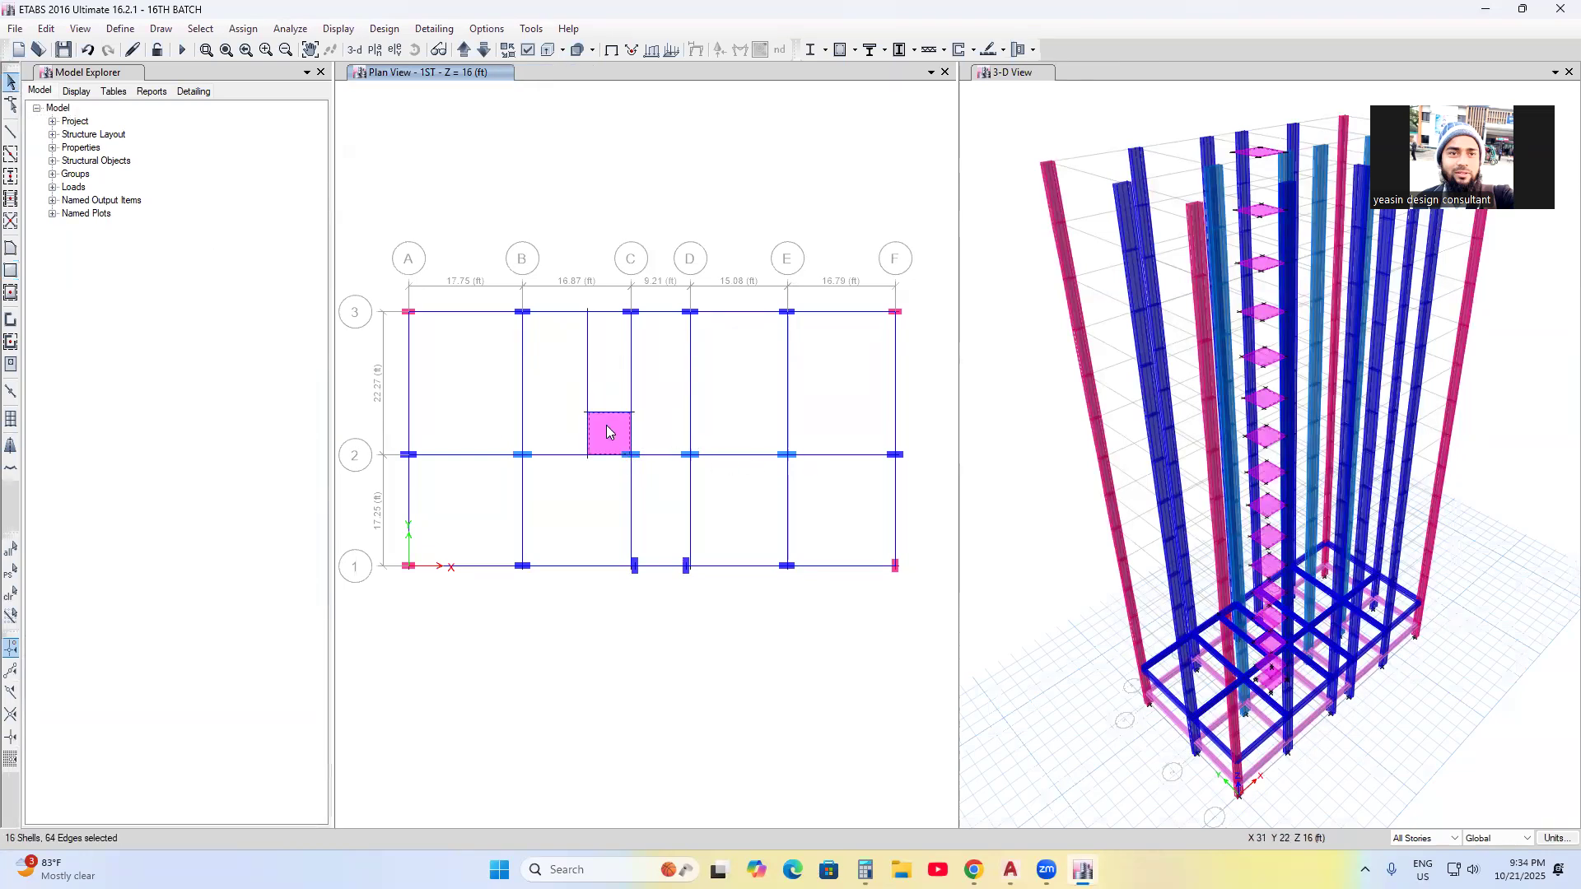
click(243, 29)
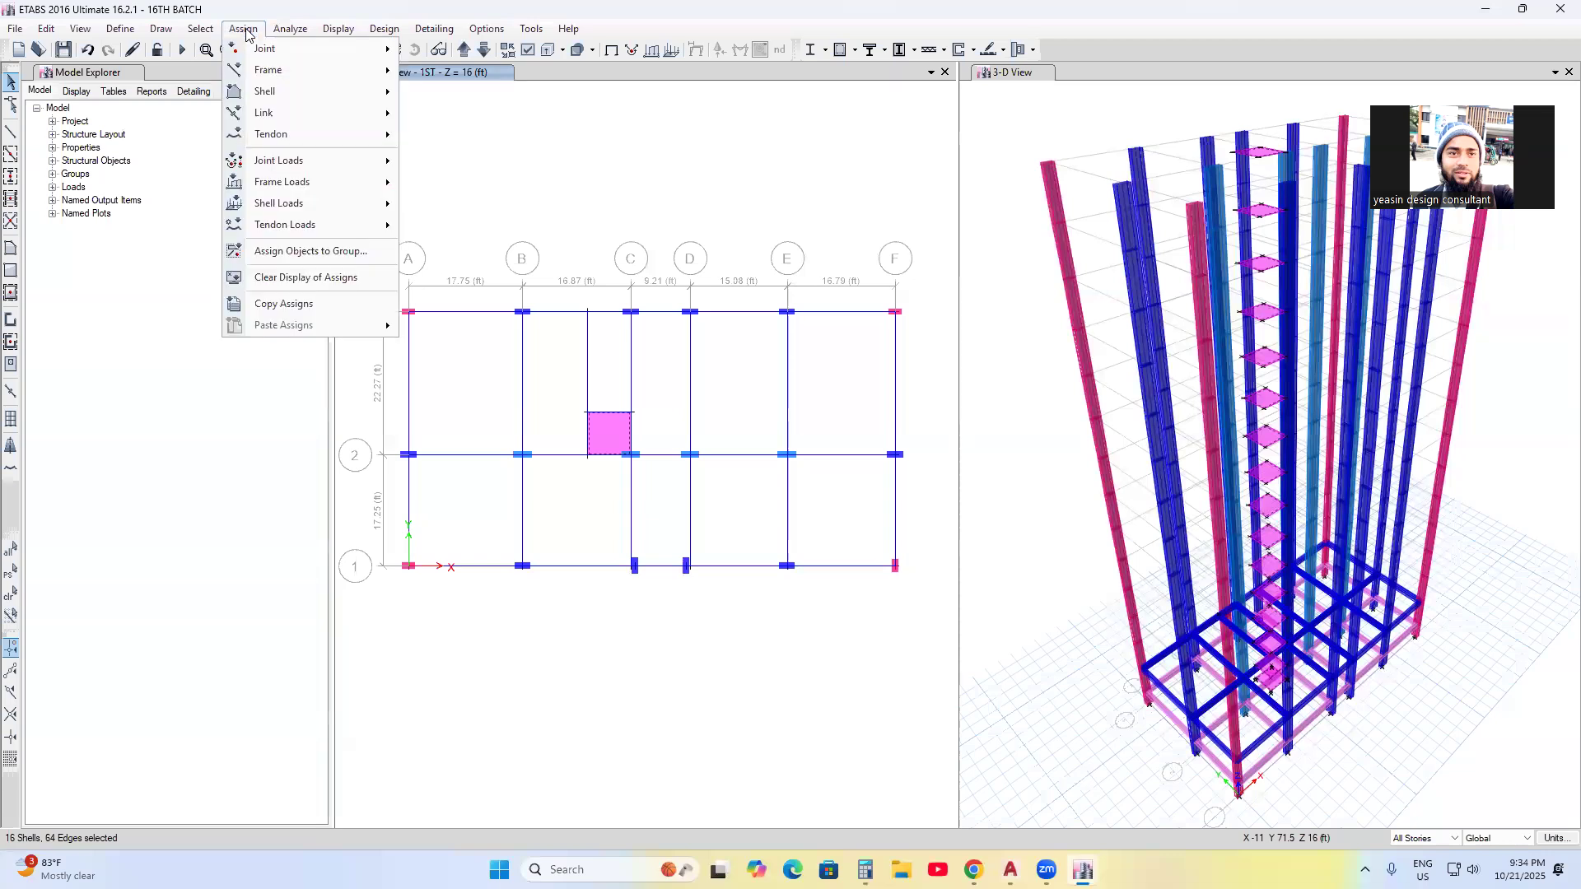
mouse_move(260, 95)
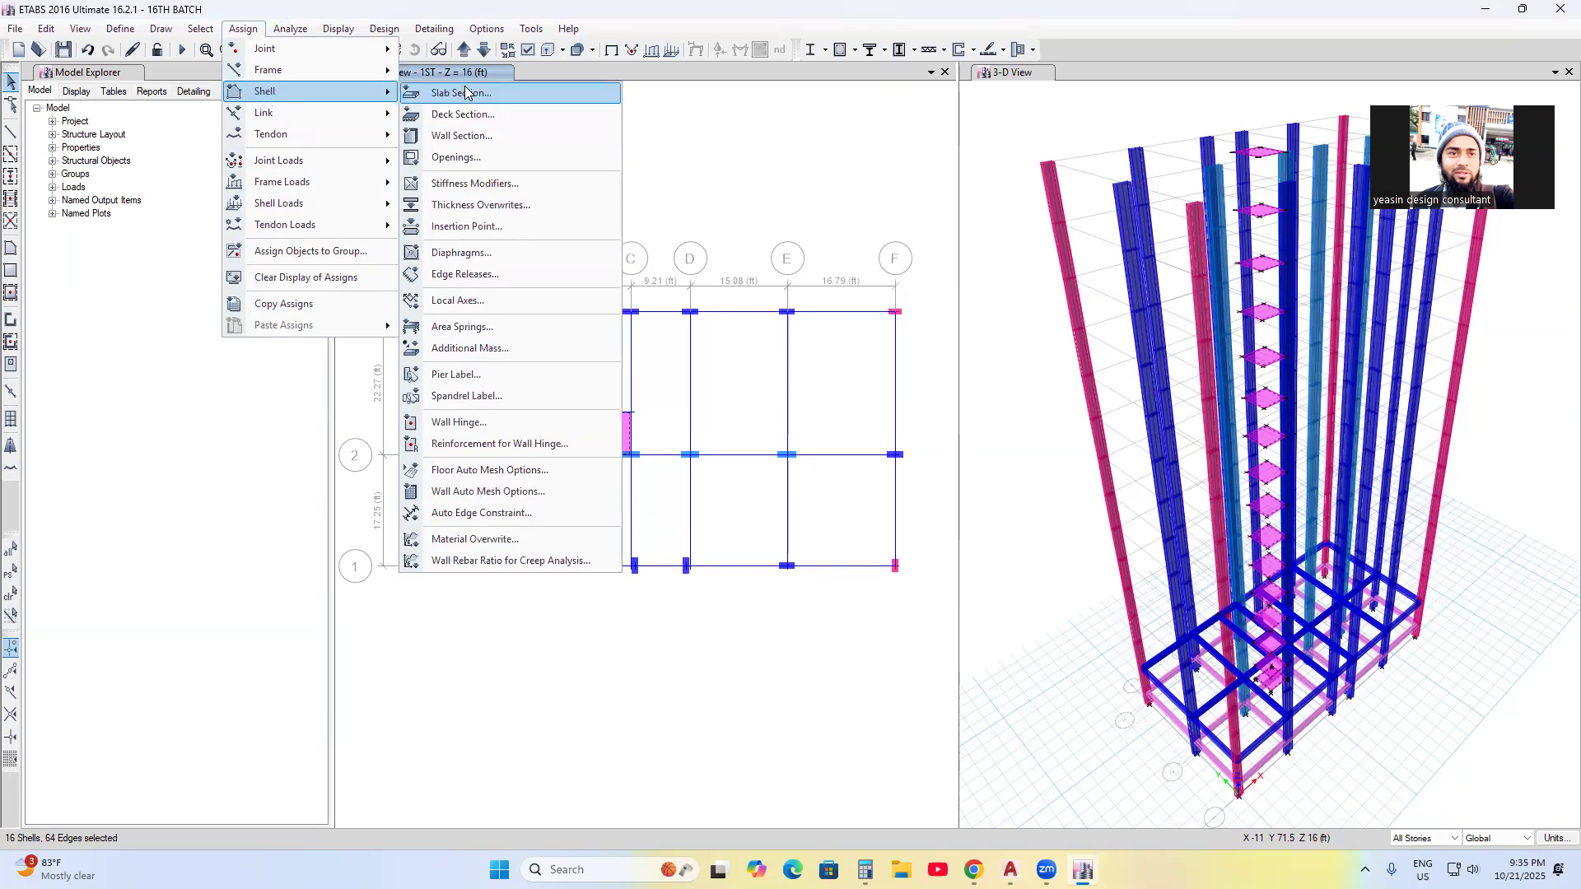
click(461, 158)
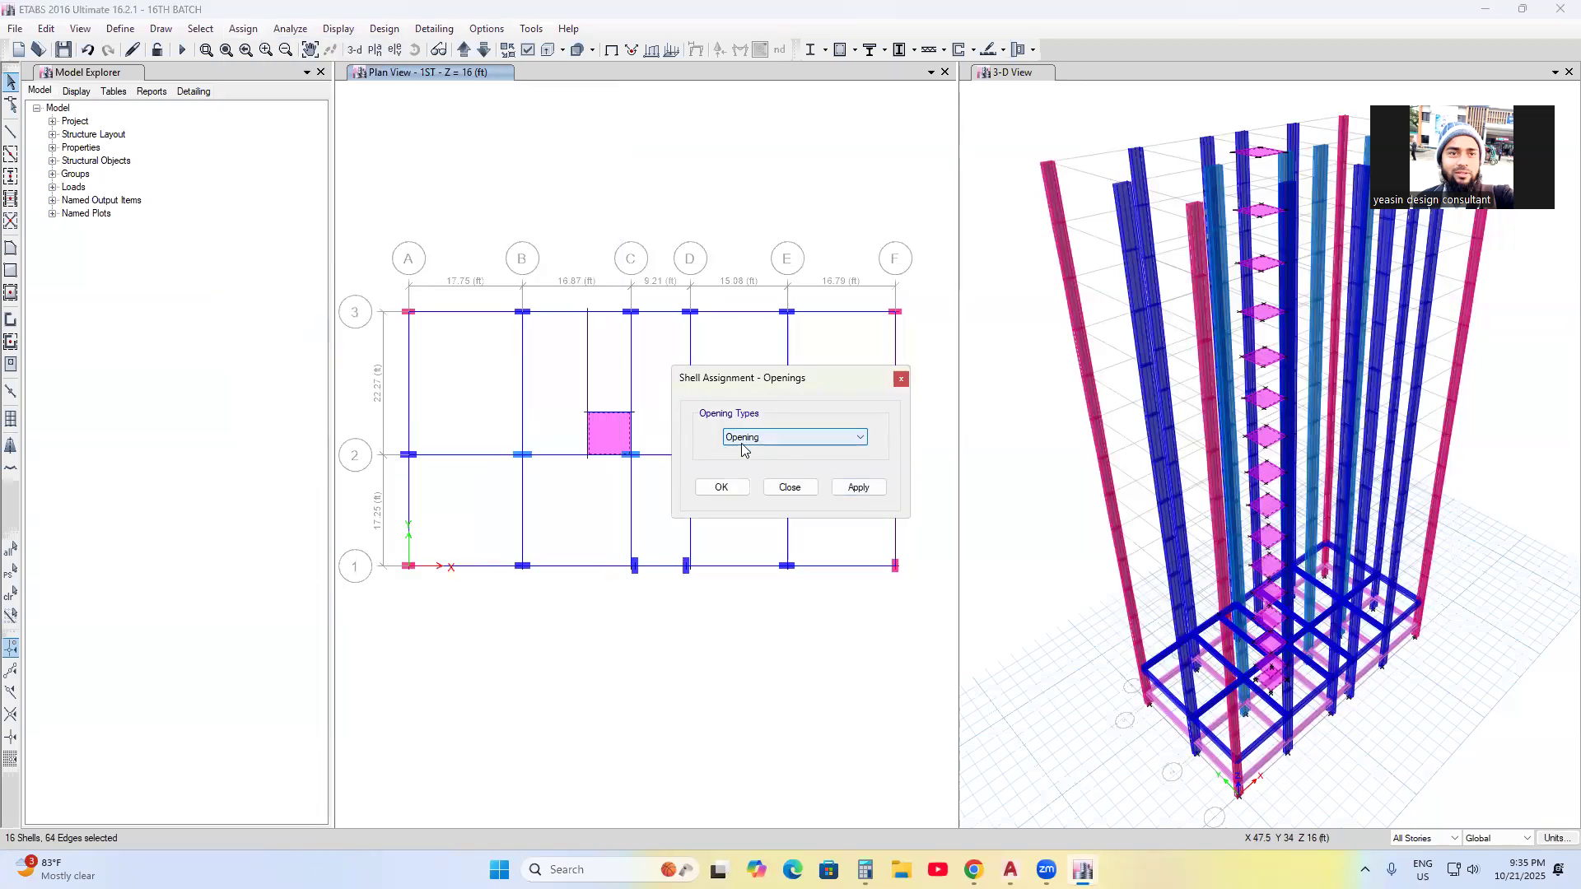
click(859, 487)
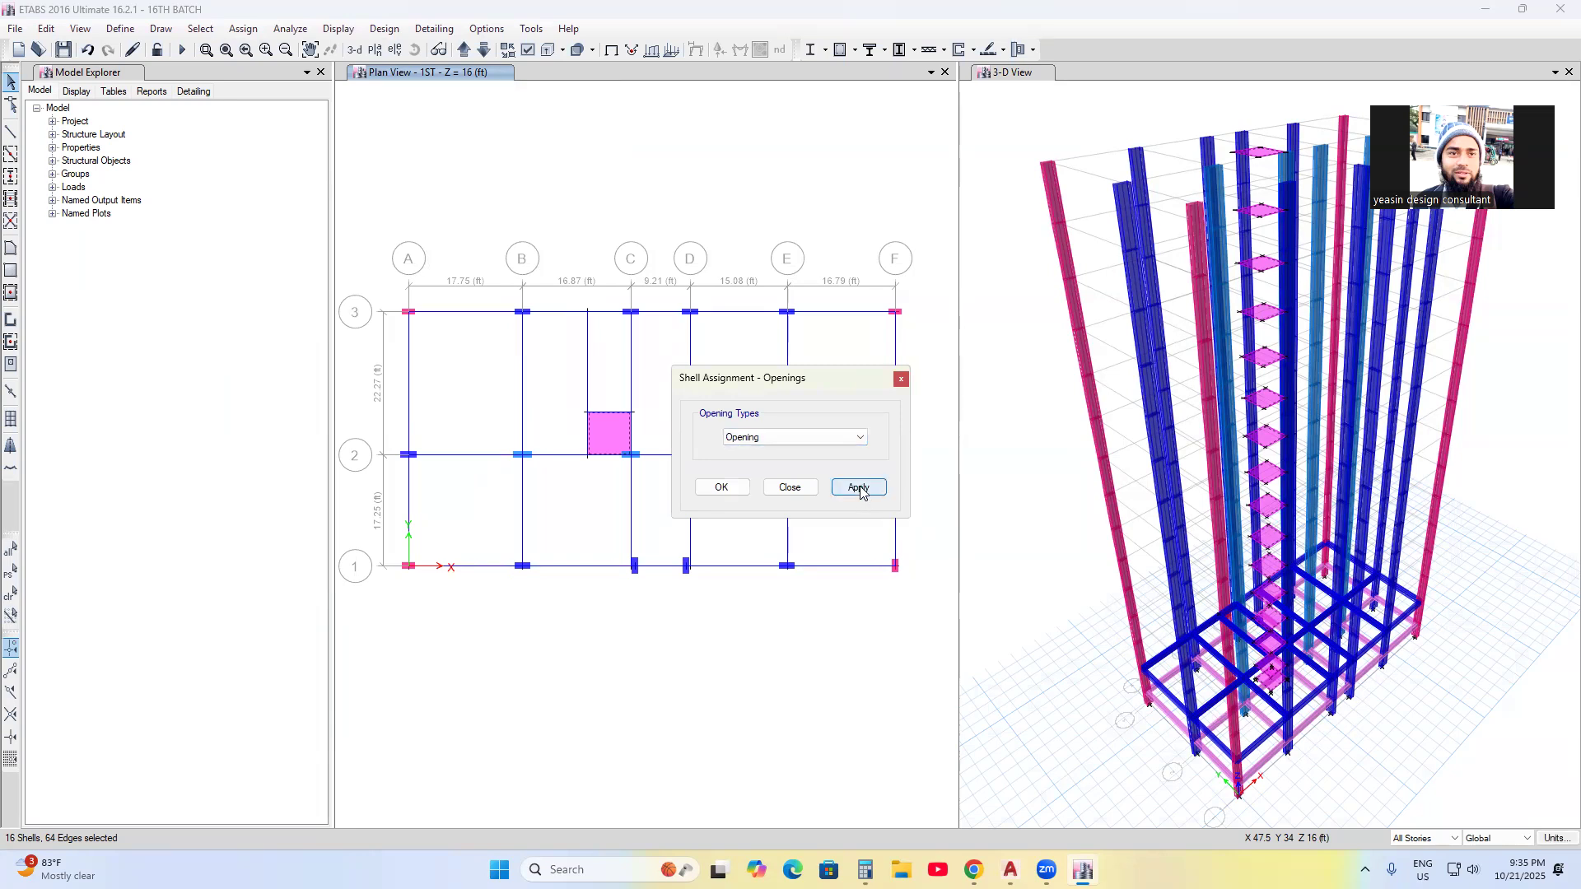
click(723, 488)
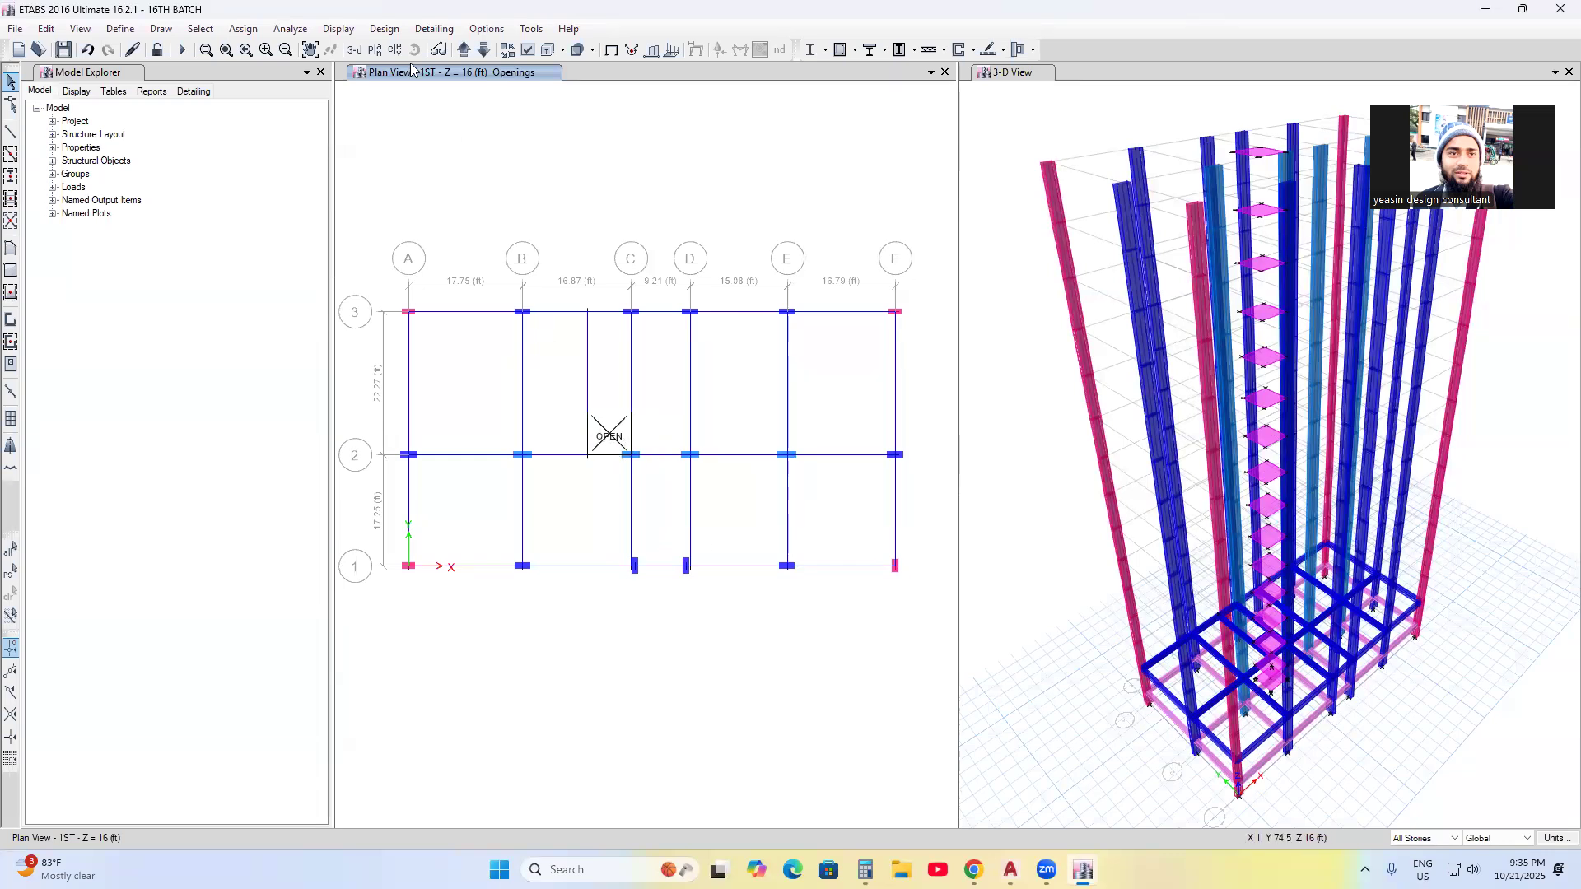
- Inspect the lift openings across the stories in 3-D, and return to the 1ST story plan view
click(355, 50)
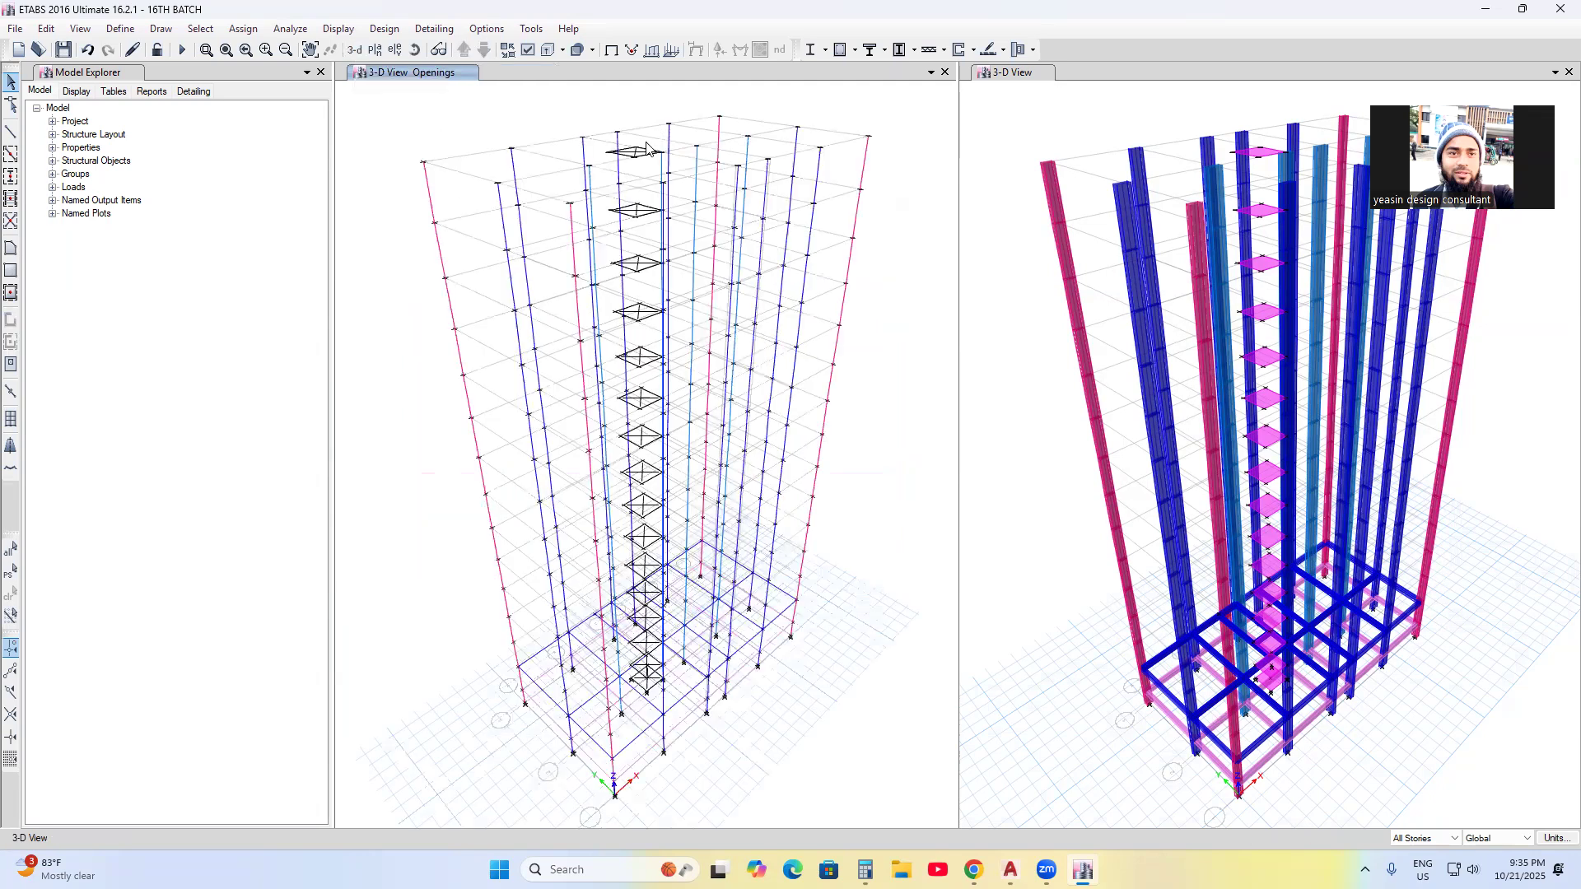
click(375, 50)
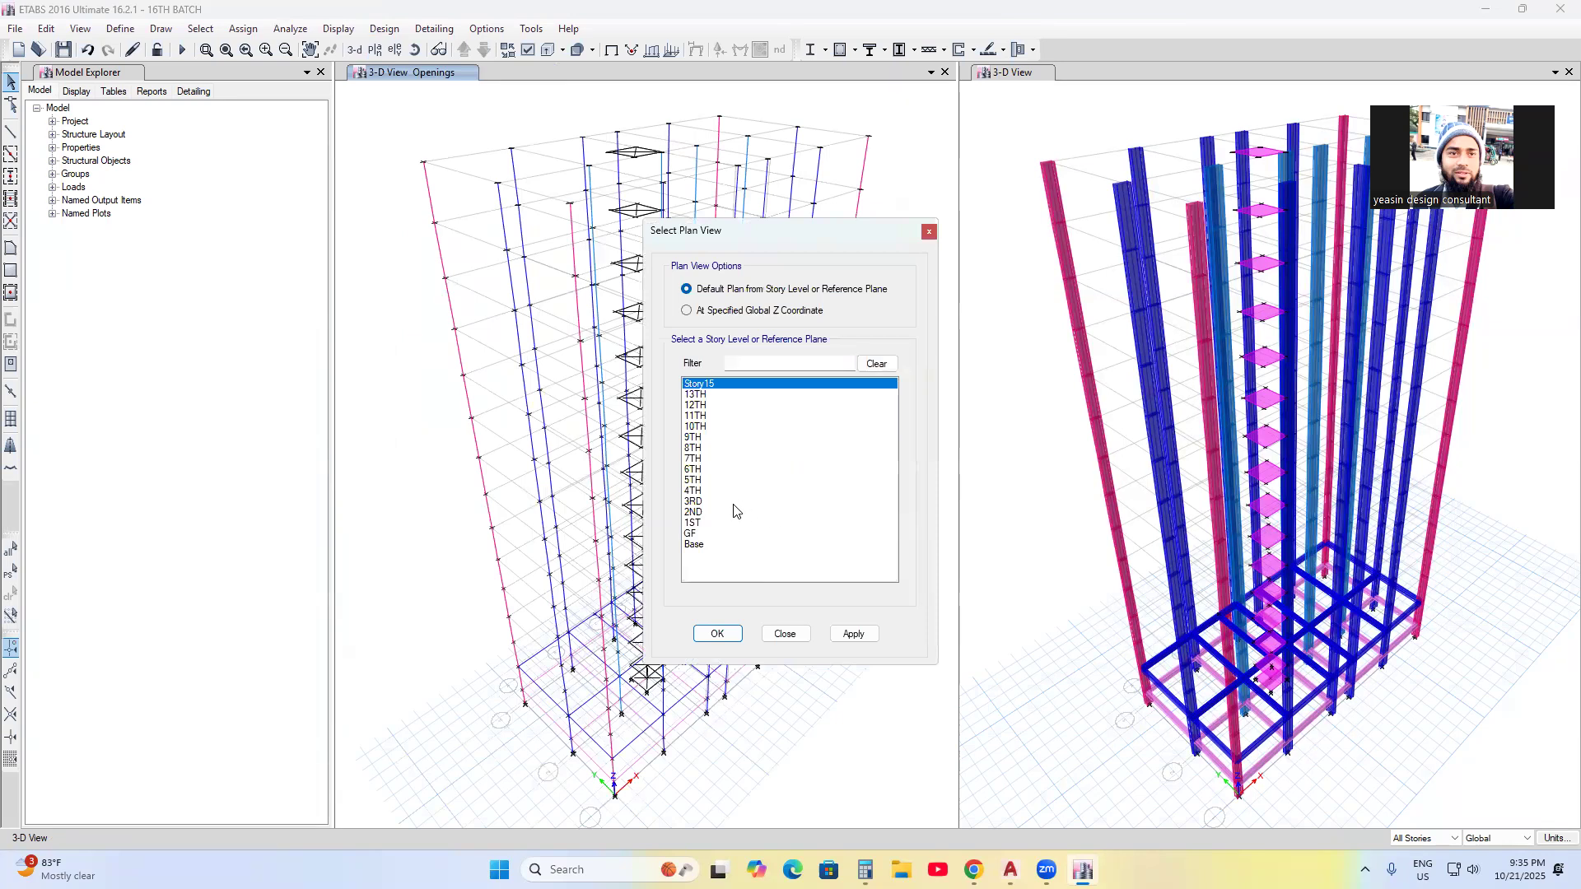
click(702, 524)
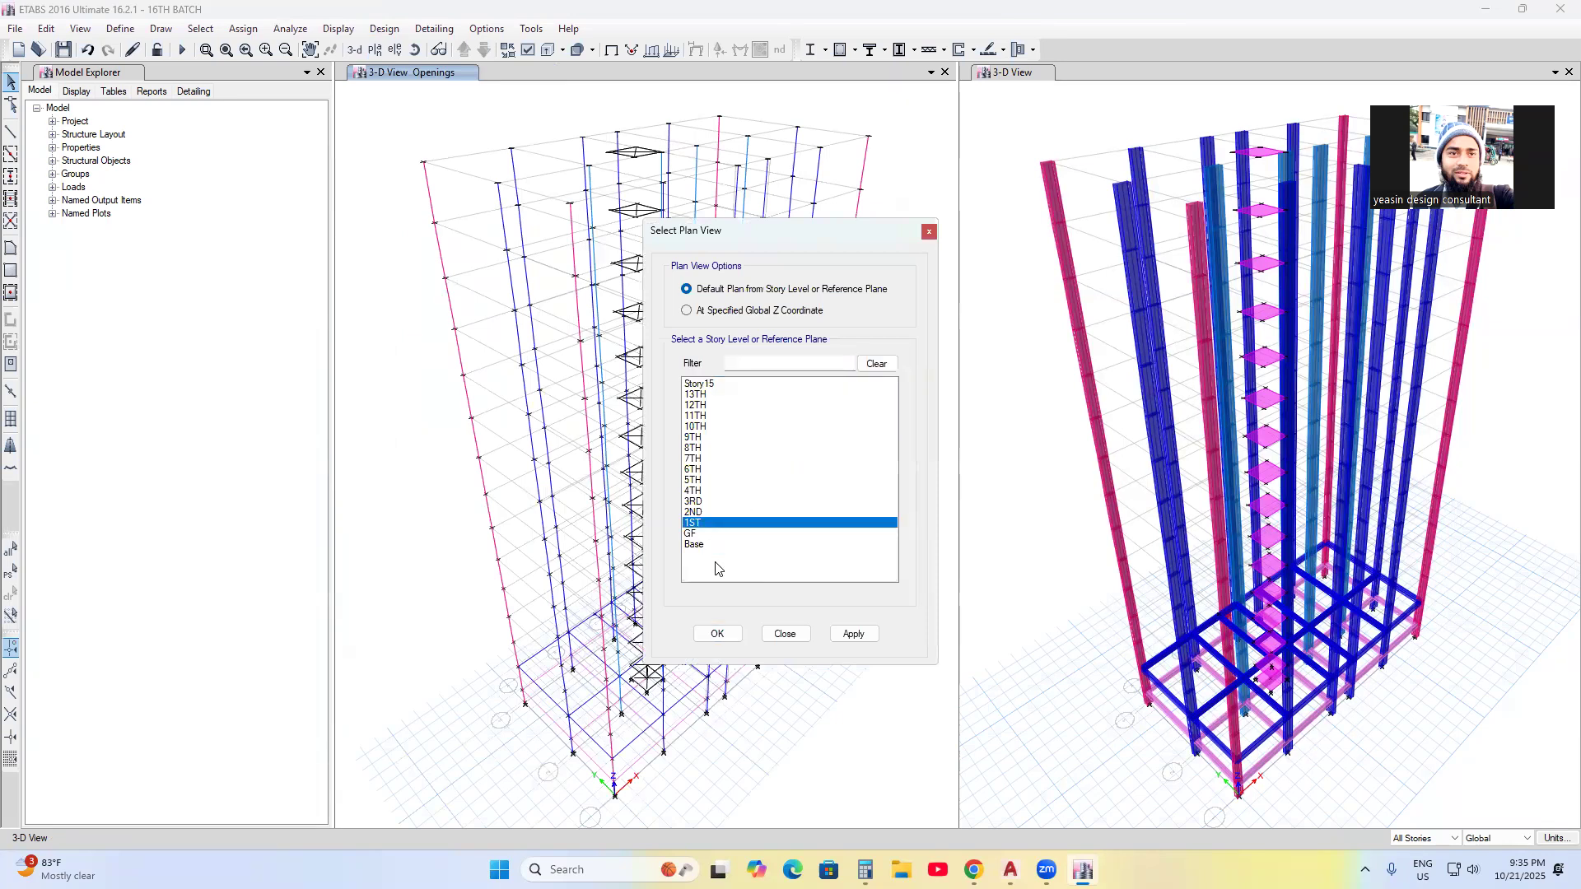
click(863, 638)
click(709, 527)
click(852, 635)
click(785, 634)
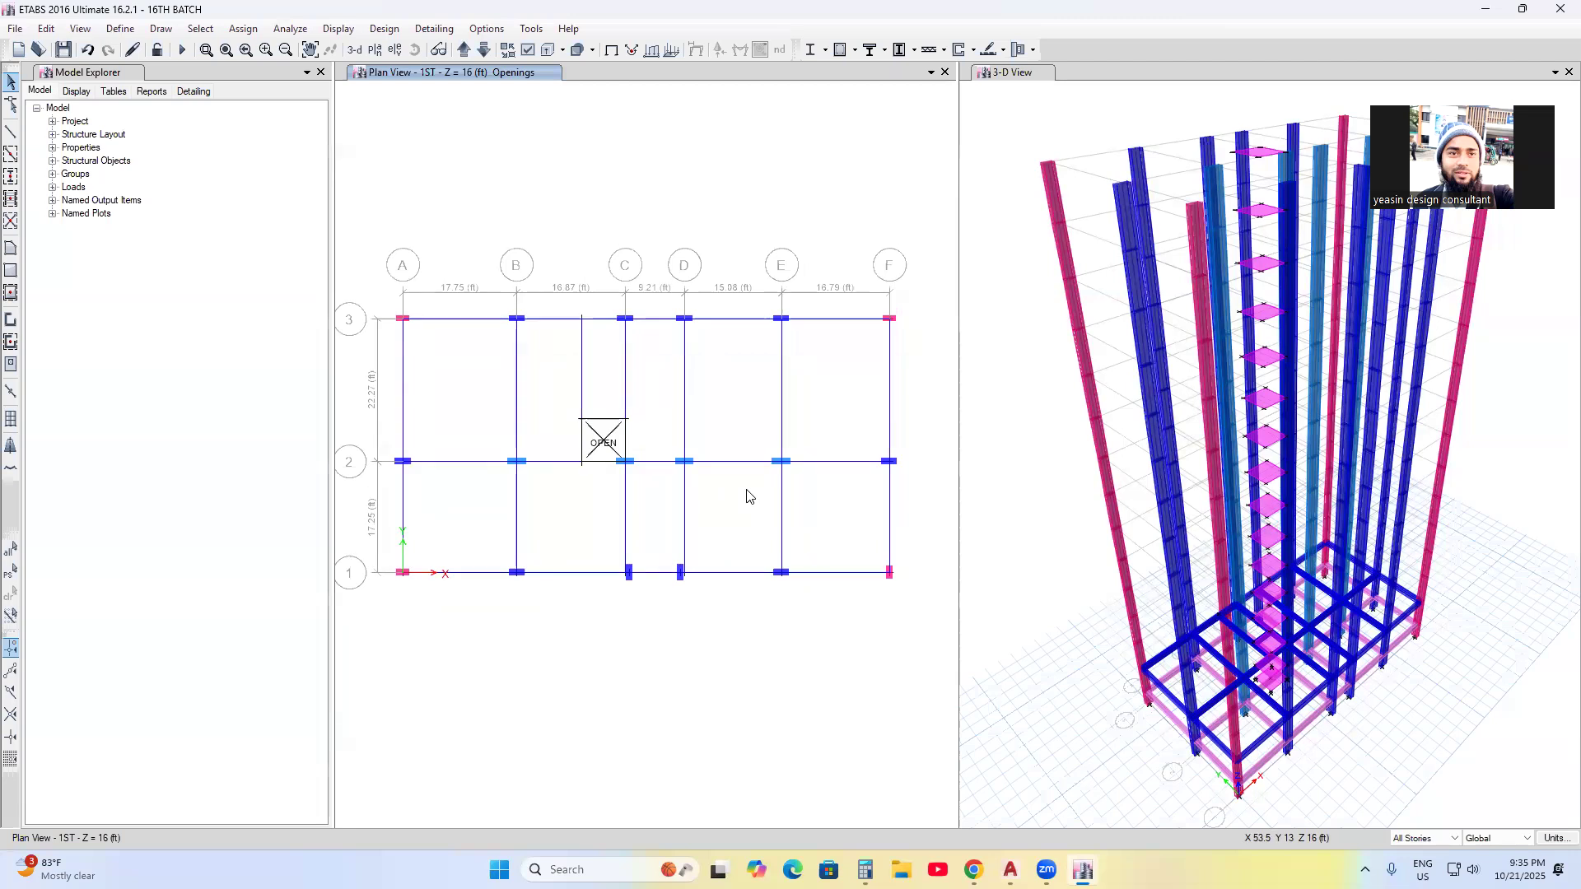
- Select the beams across the 1ST story plan and replicate them on stories 2ND through 13TH
drag(903, 356, 389, 398)
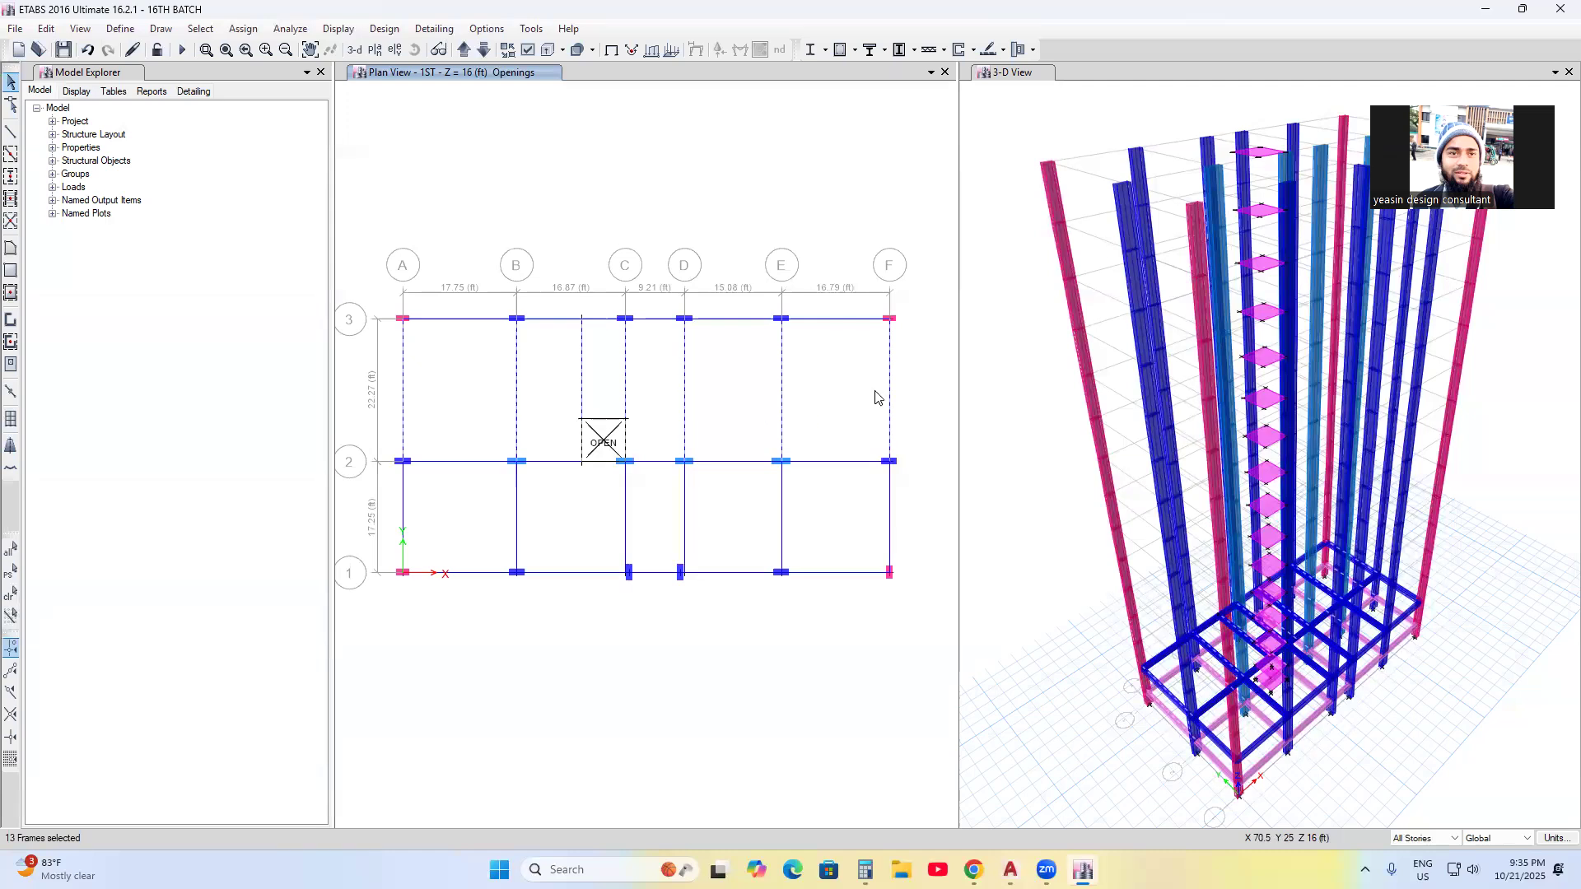
drag(467, 302, 439, 611)
drag(596, 609, 548, 441)
click(401, 494)
click(516, 507)
drag(918, 497, 659, 539)
drag(813, 305, 805, 301)
drag(837, 601, 809, 438)
drag(741, 601, 715, 311)
drag(643, 357, 568, 312)
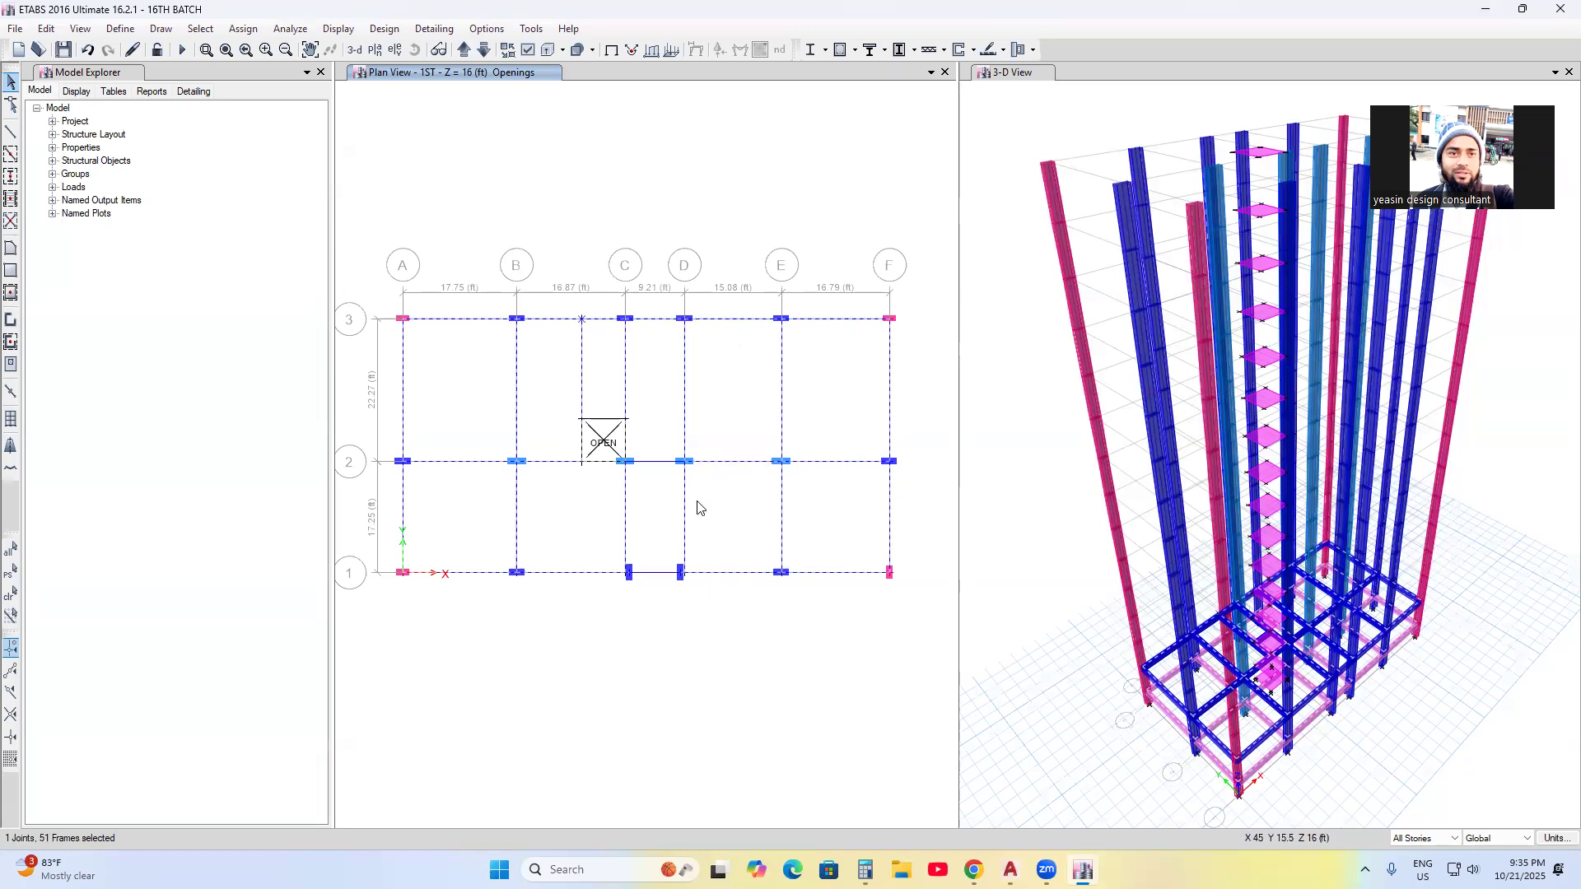
drag(649, 588, 663, 545)
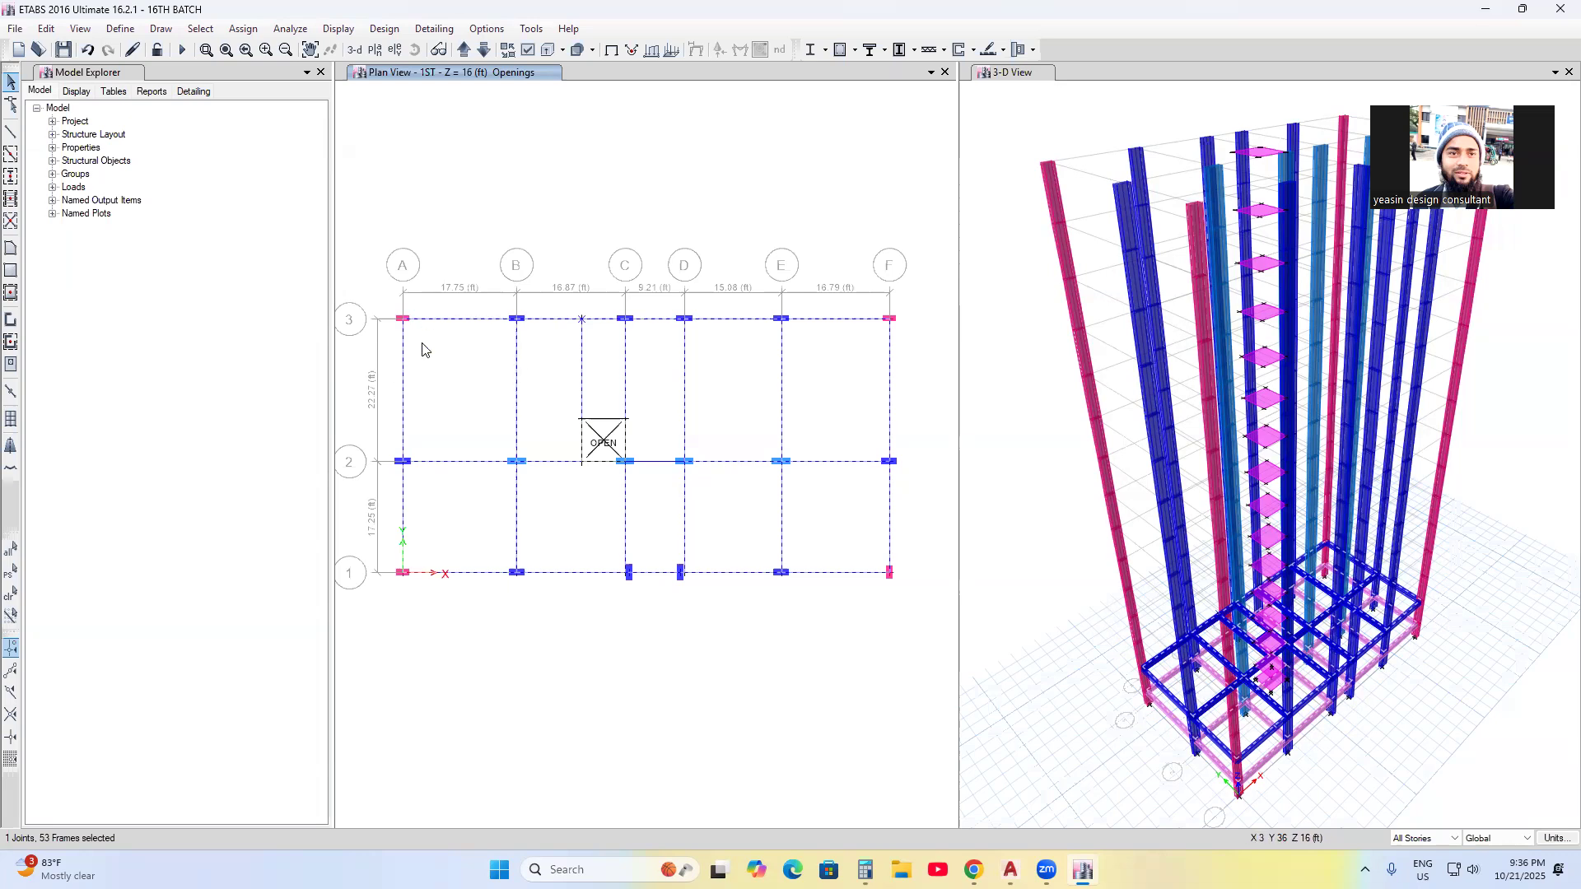
click(46, 30)
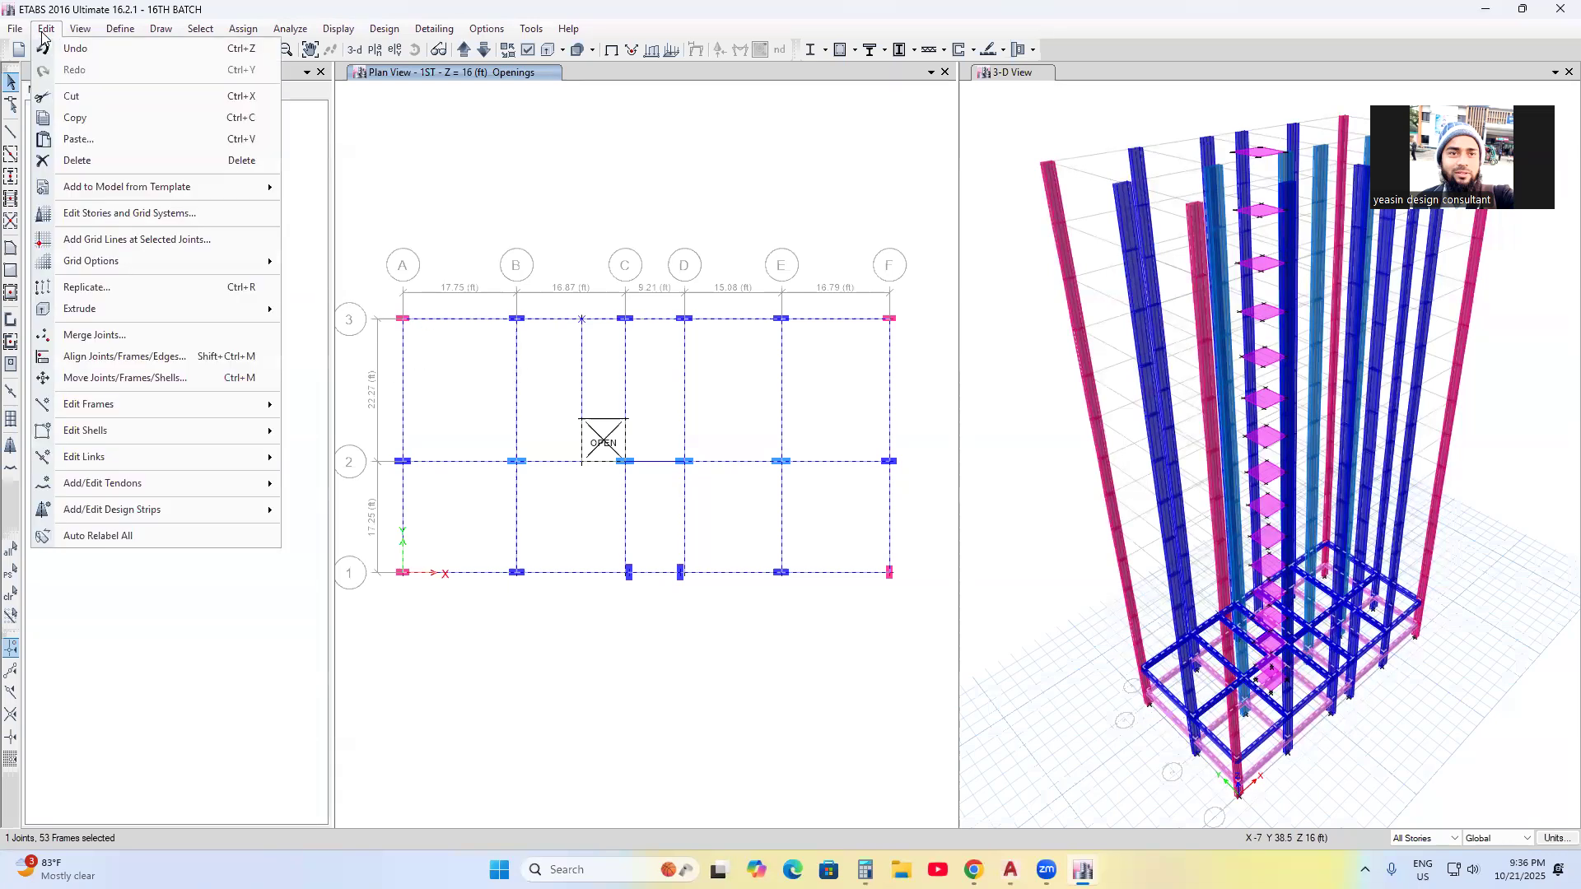
click(93, 289)
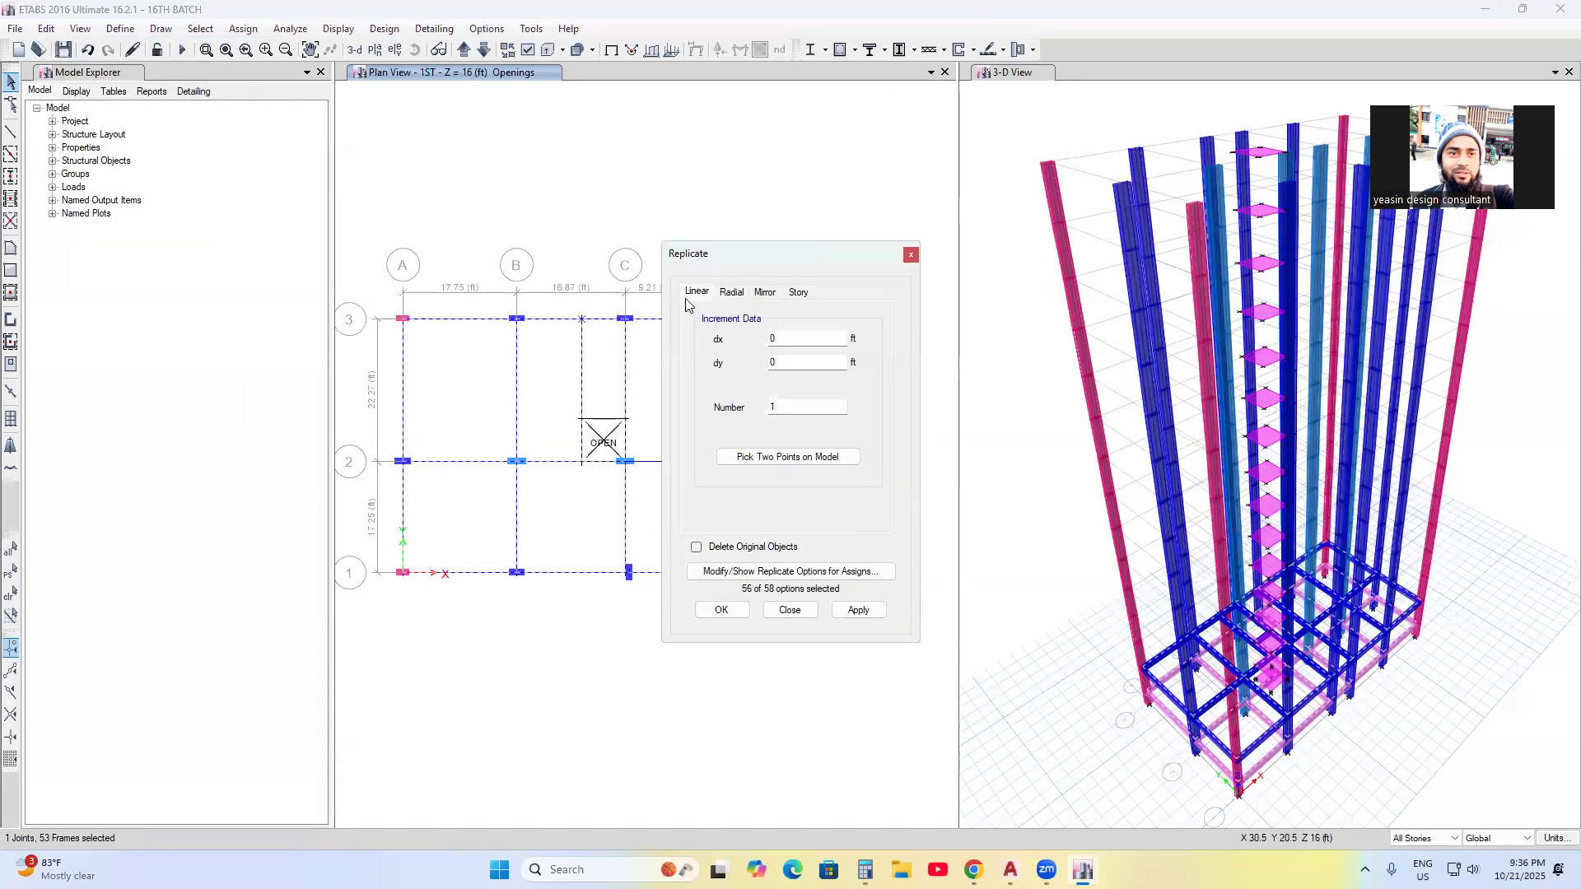
click(797, 295)
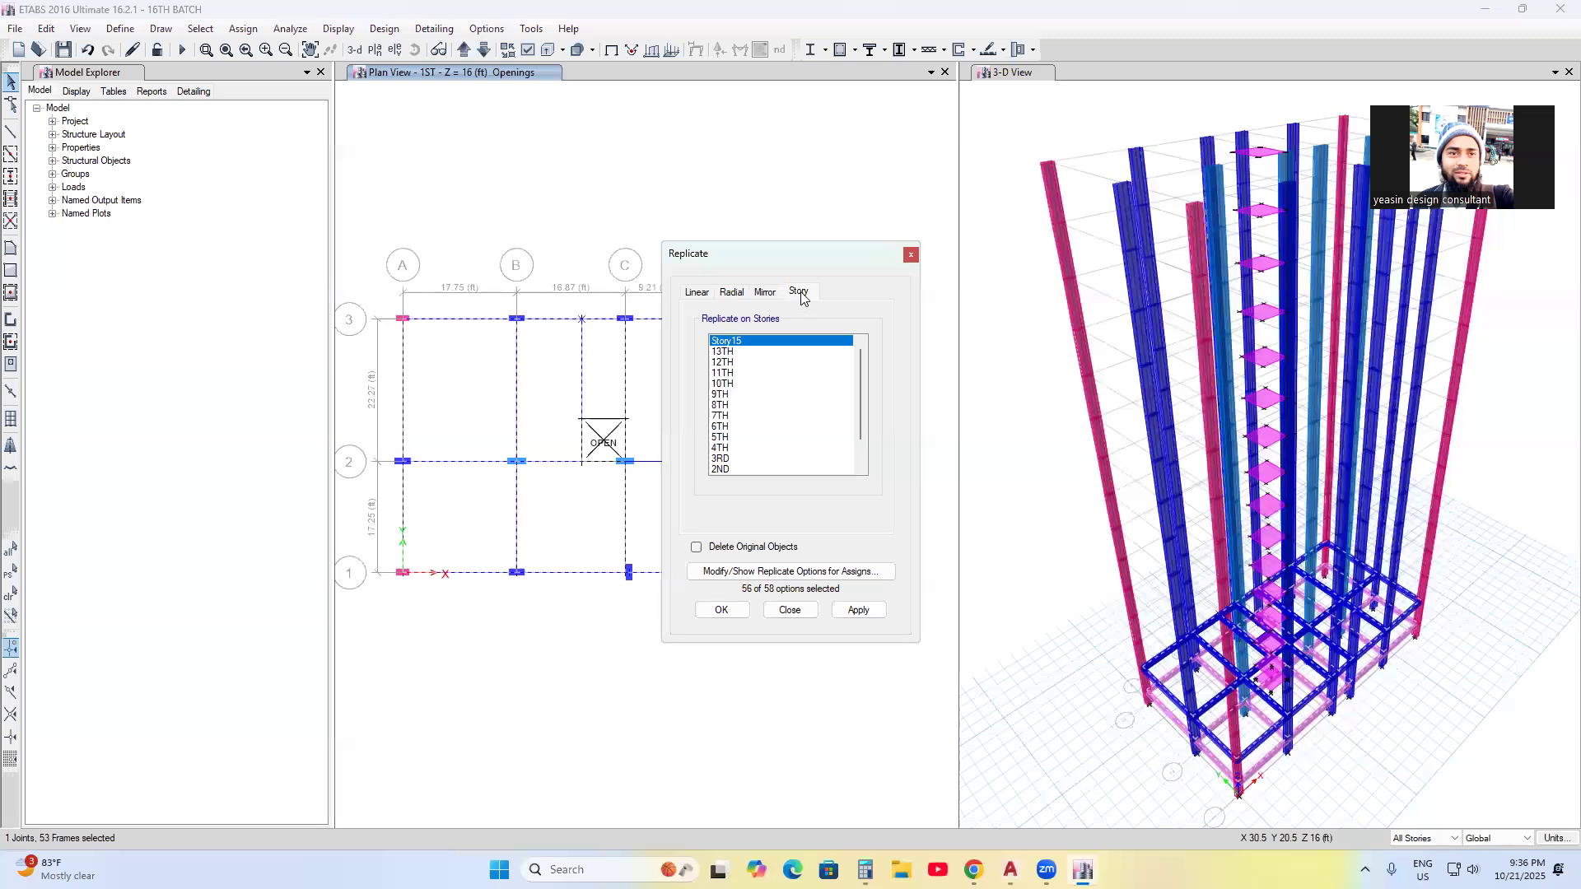
scroll(744, 442, down, 1)
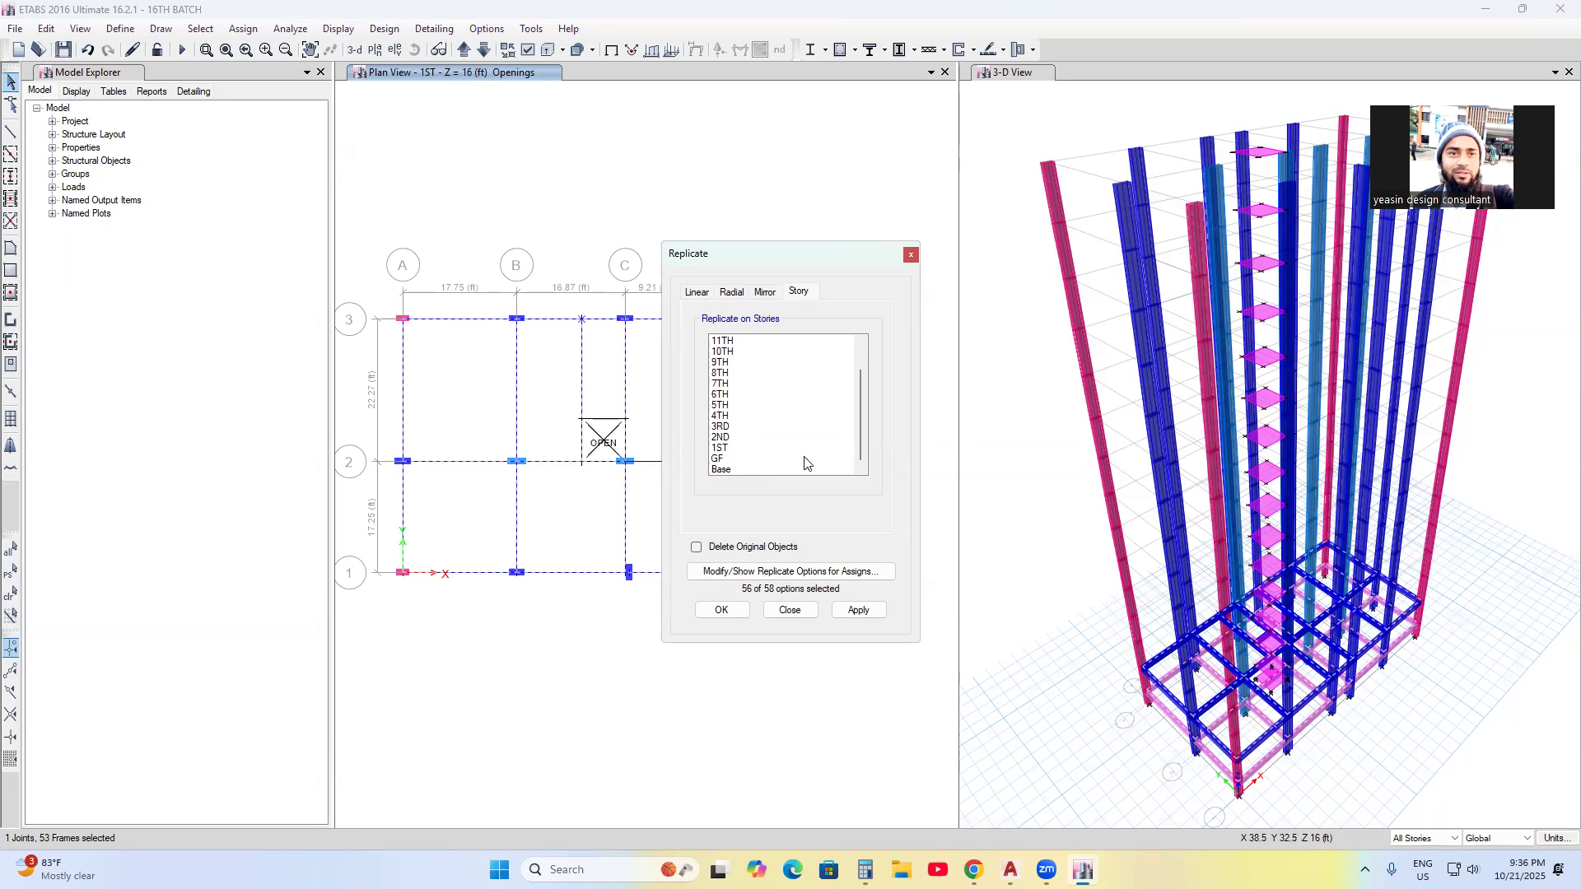
click(738, 437)
shift+click(739, 426)
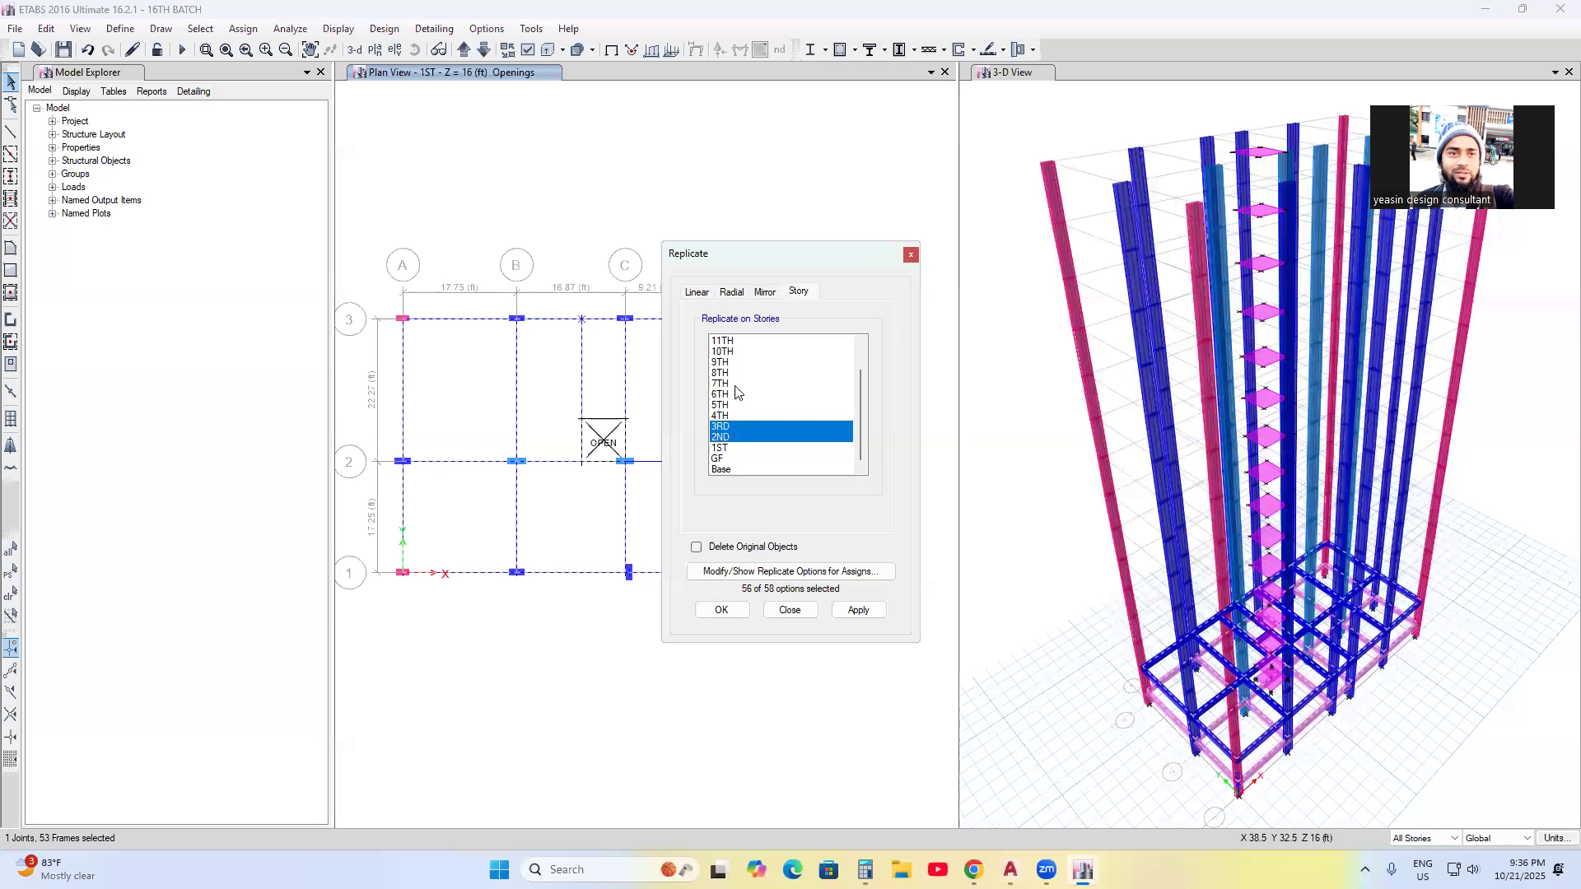
scroll(733, 354, up, 3)
shift+click(733, 354)
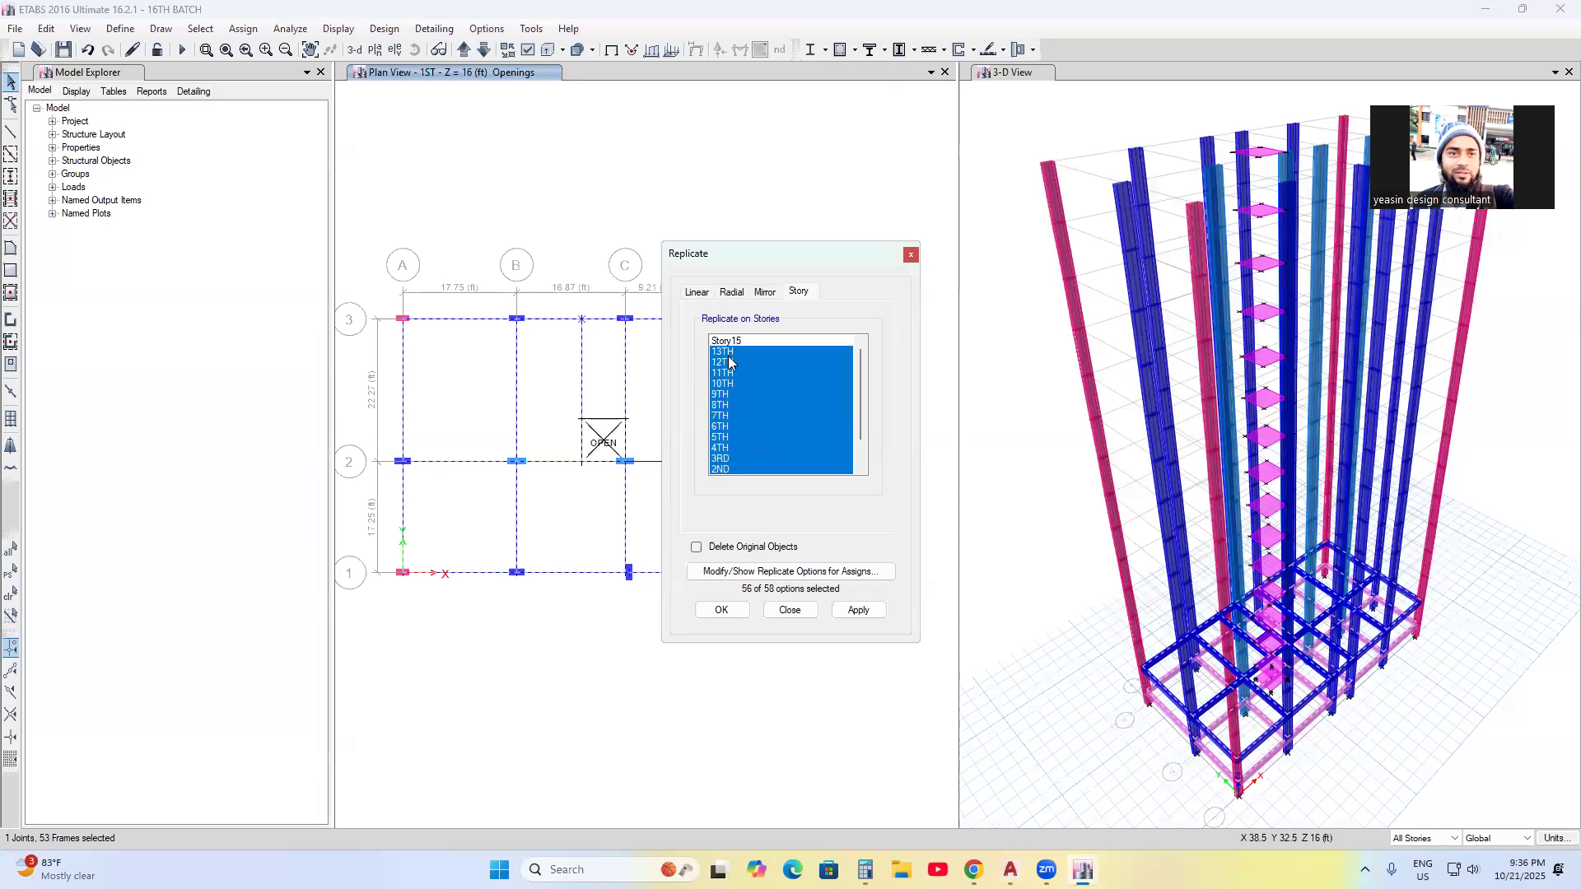
click(859, 610)
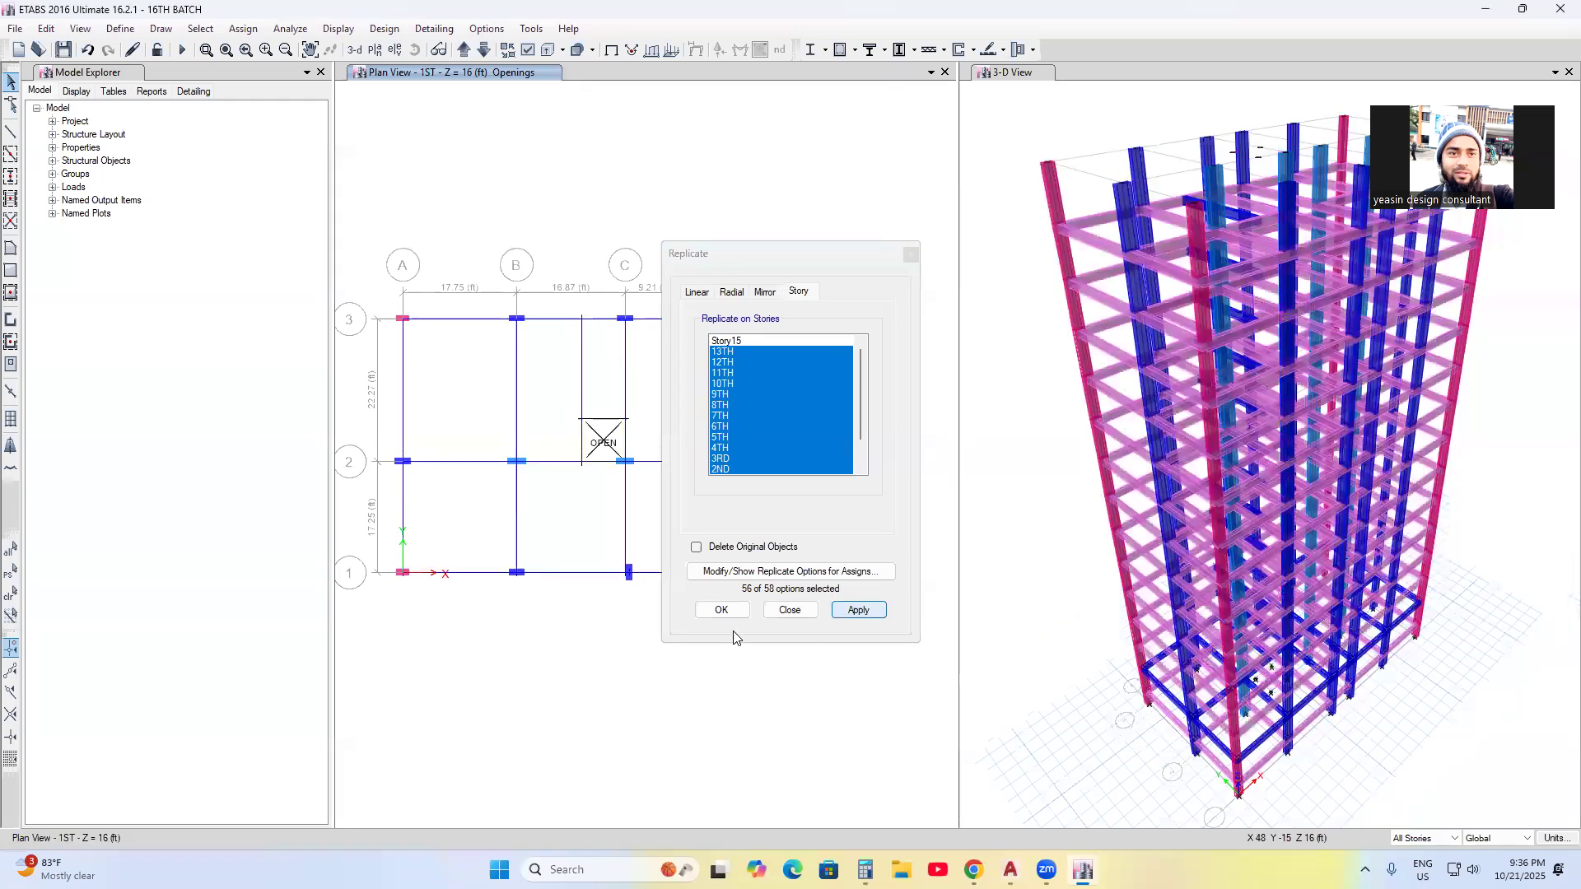
click(722, 610)
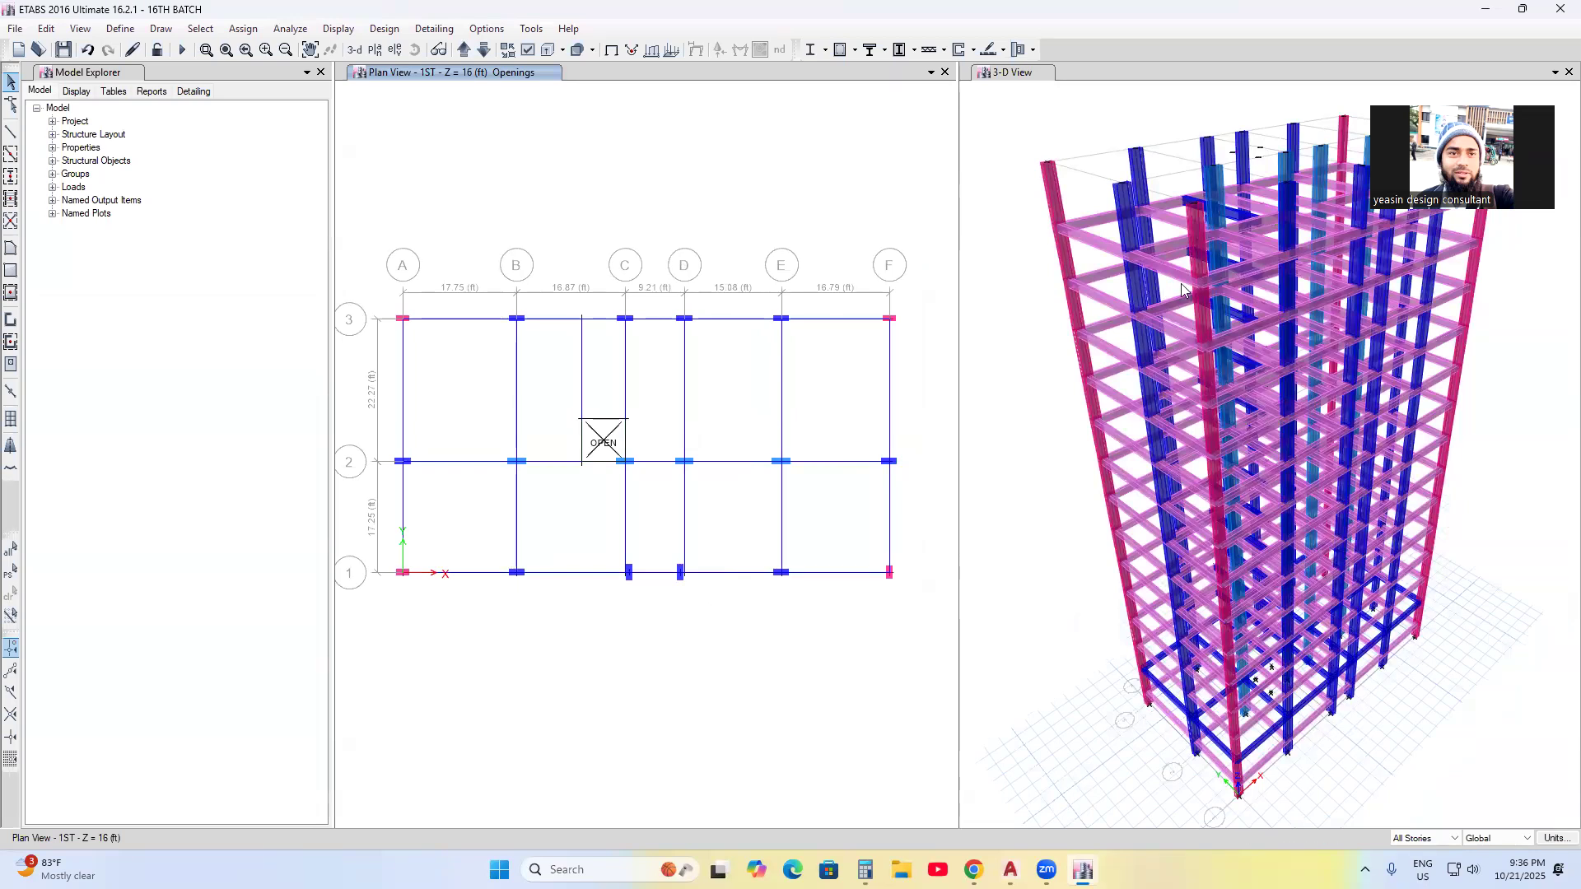
scroll(1213, 482, down, 4)
scroll(1218, 406, up, 4)
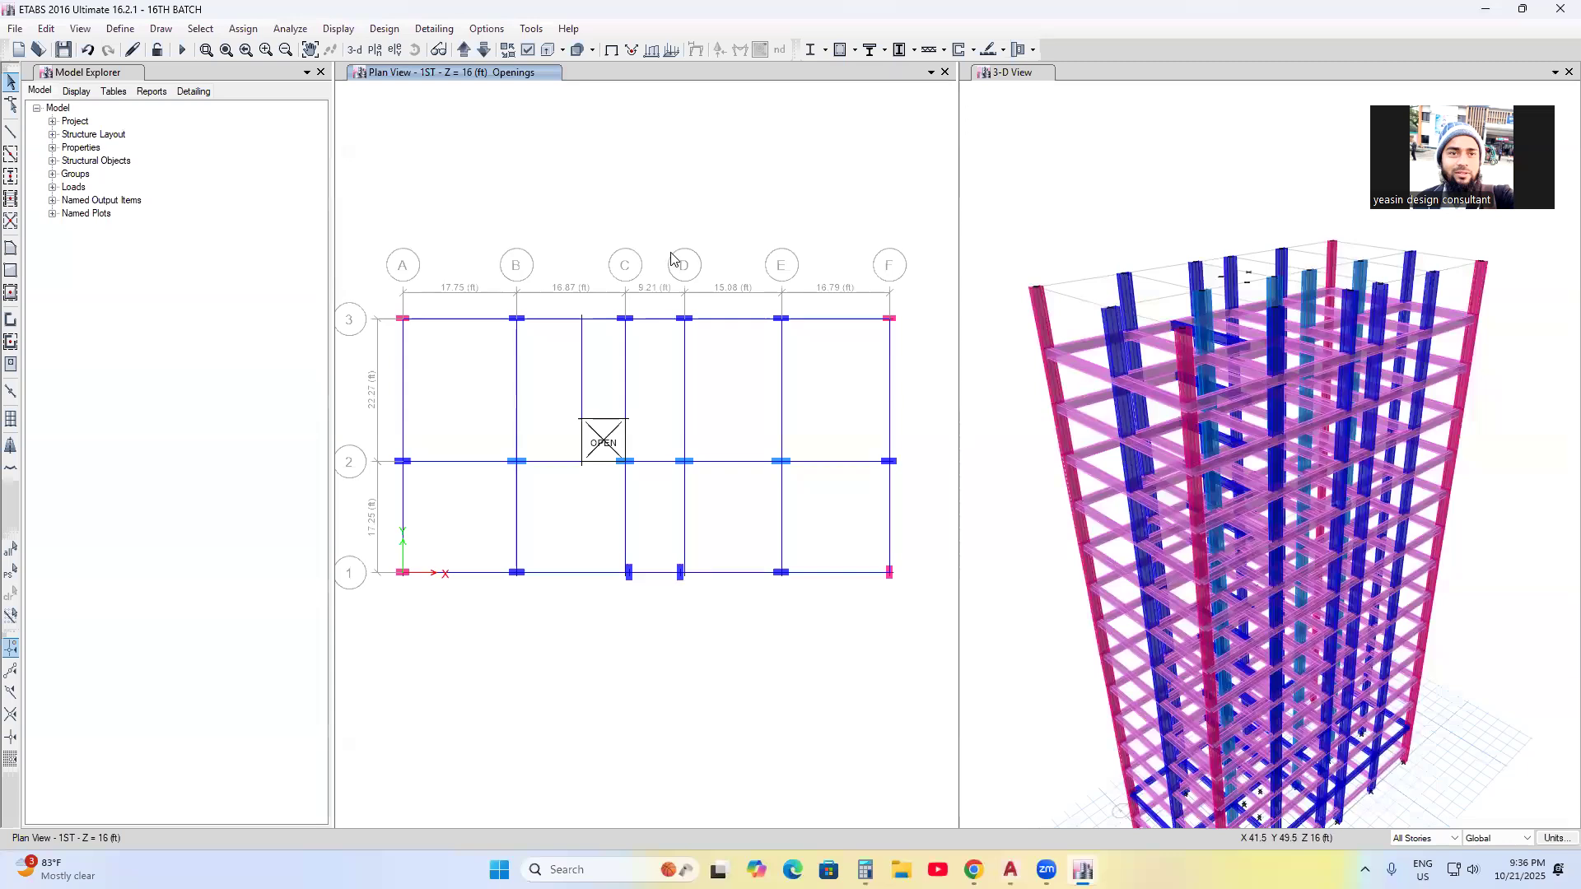
click(376, 51)
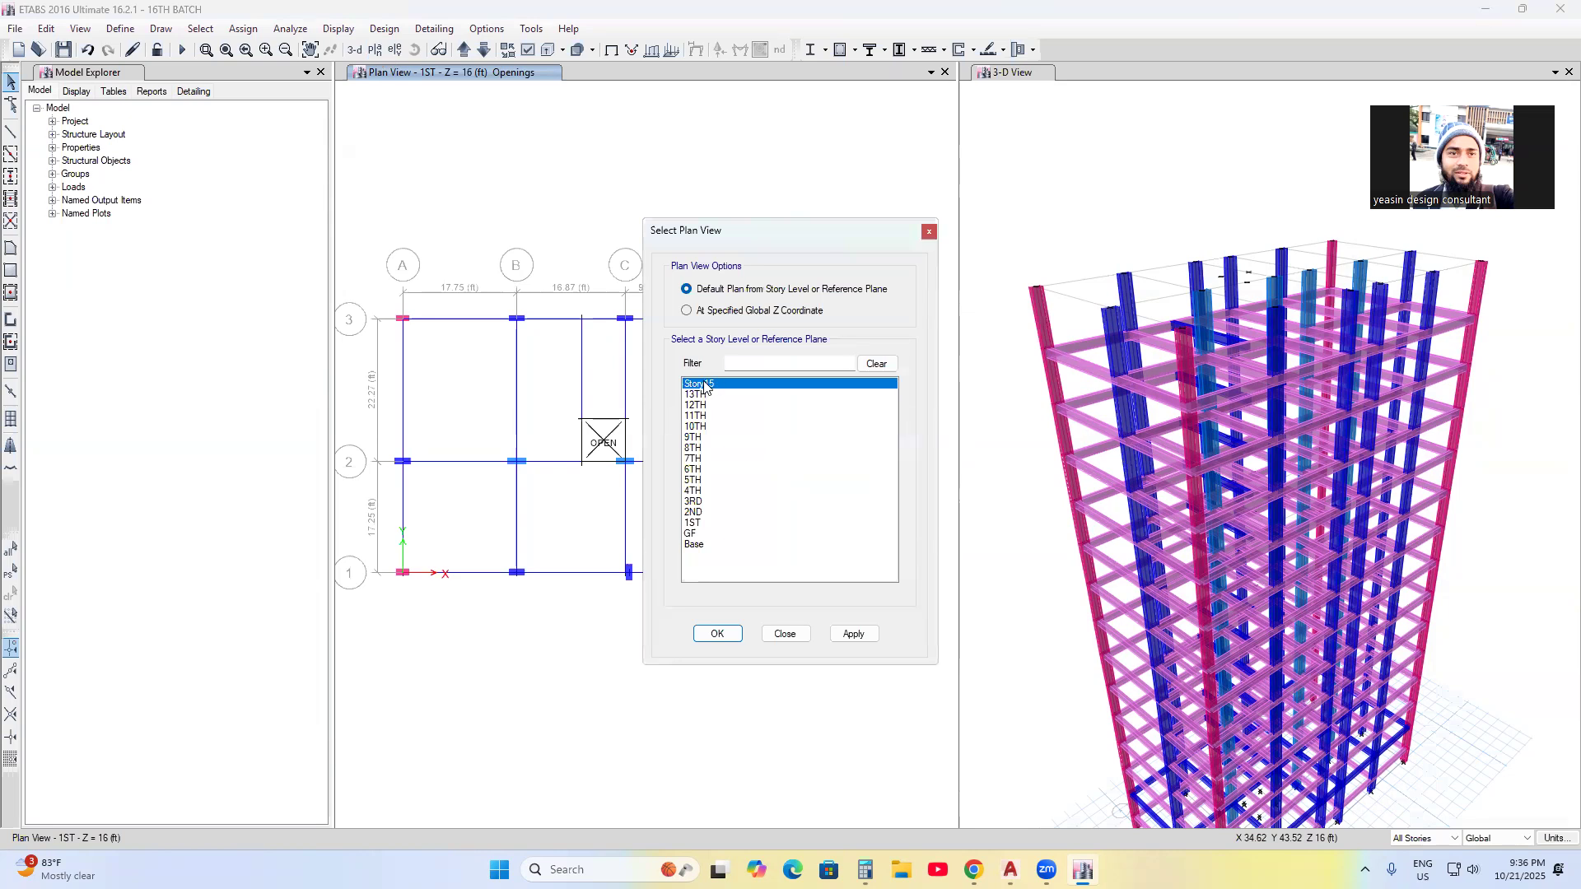
click(784, 634)
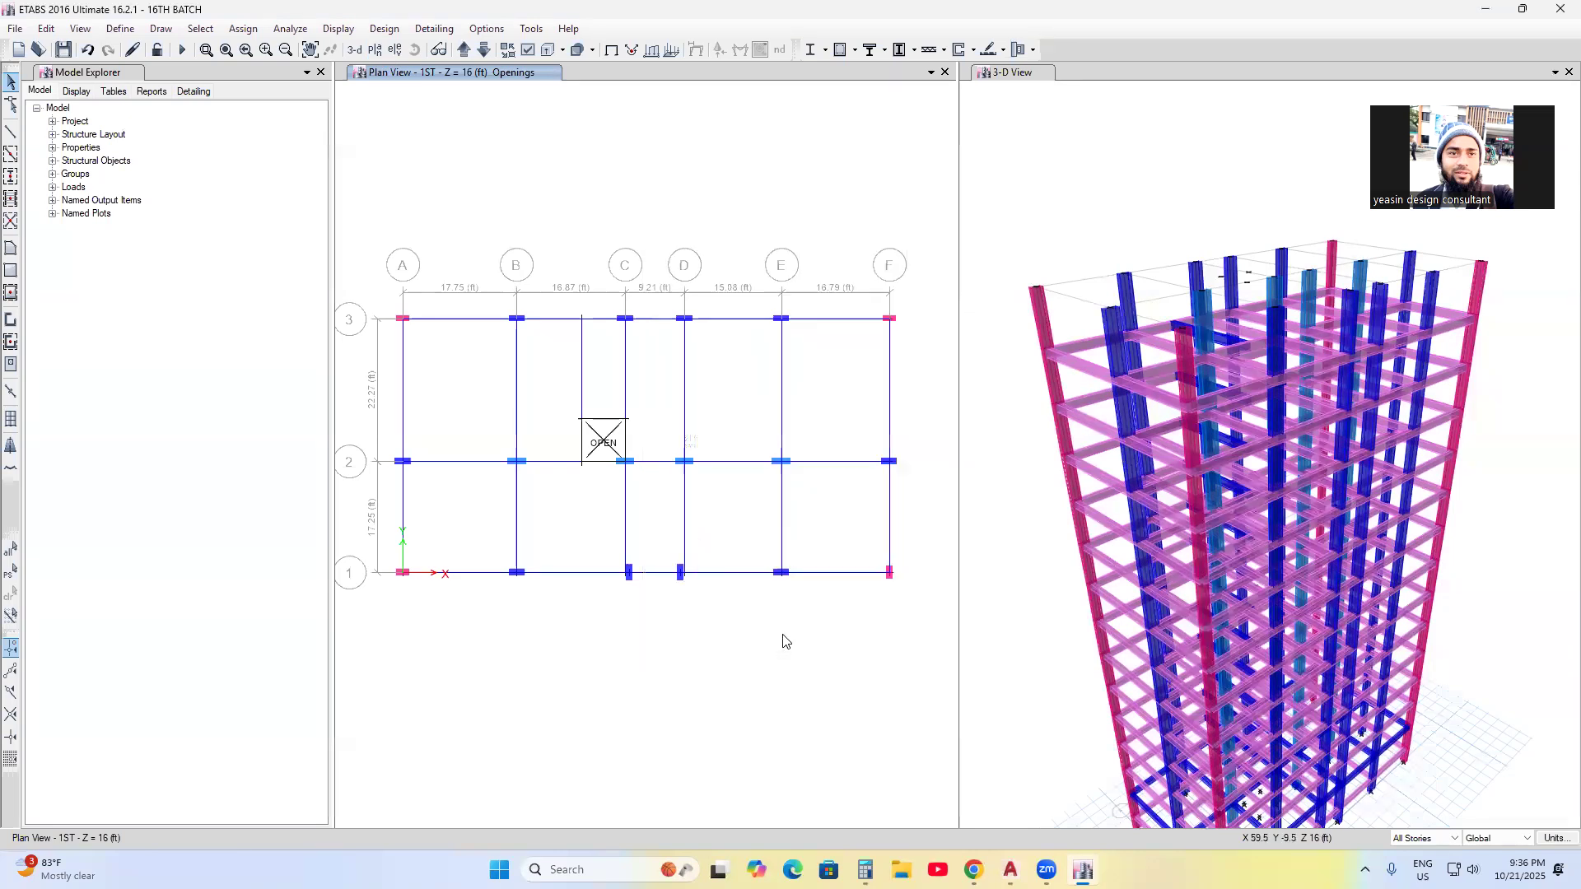
right_click(643, 188)
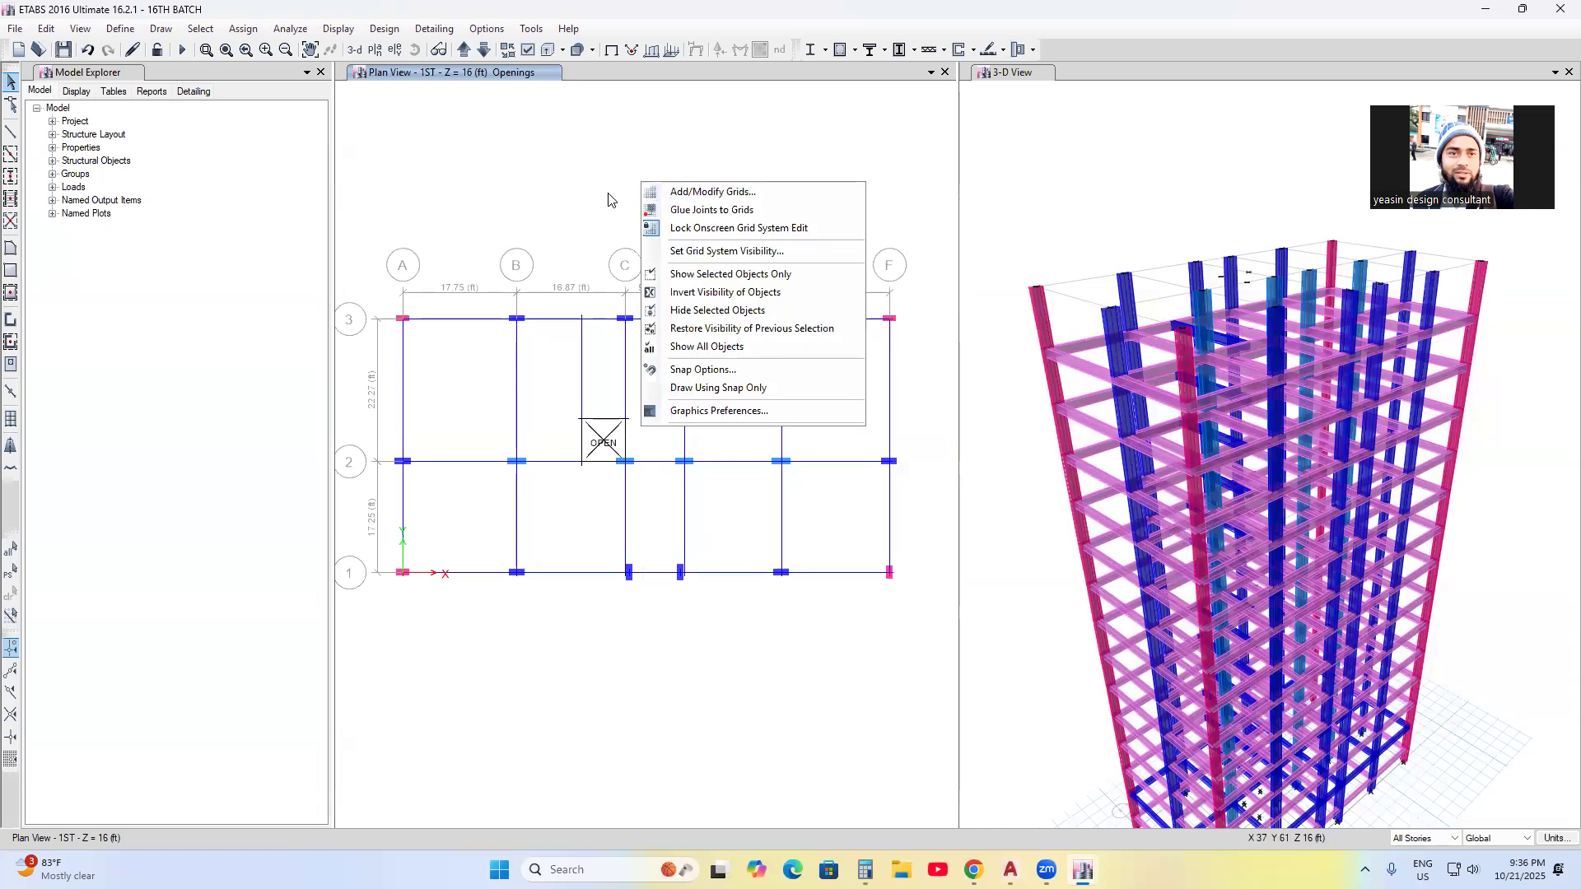
click(622, 191)
- Rename the uppermost story as TOP in the story data and apply the change to the model
right_click(628, 169)
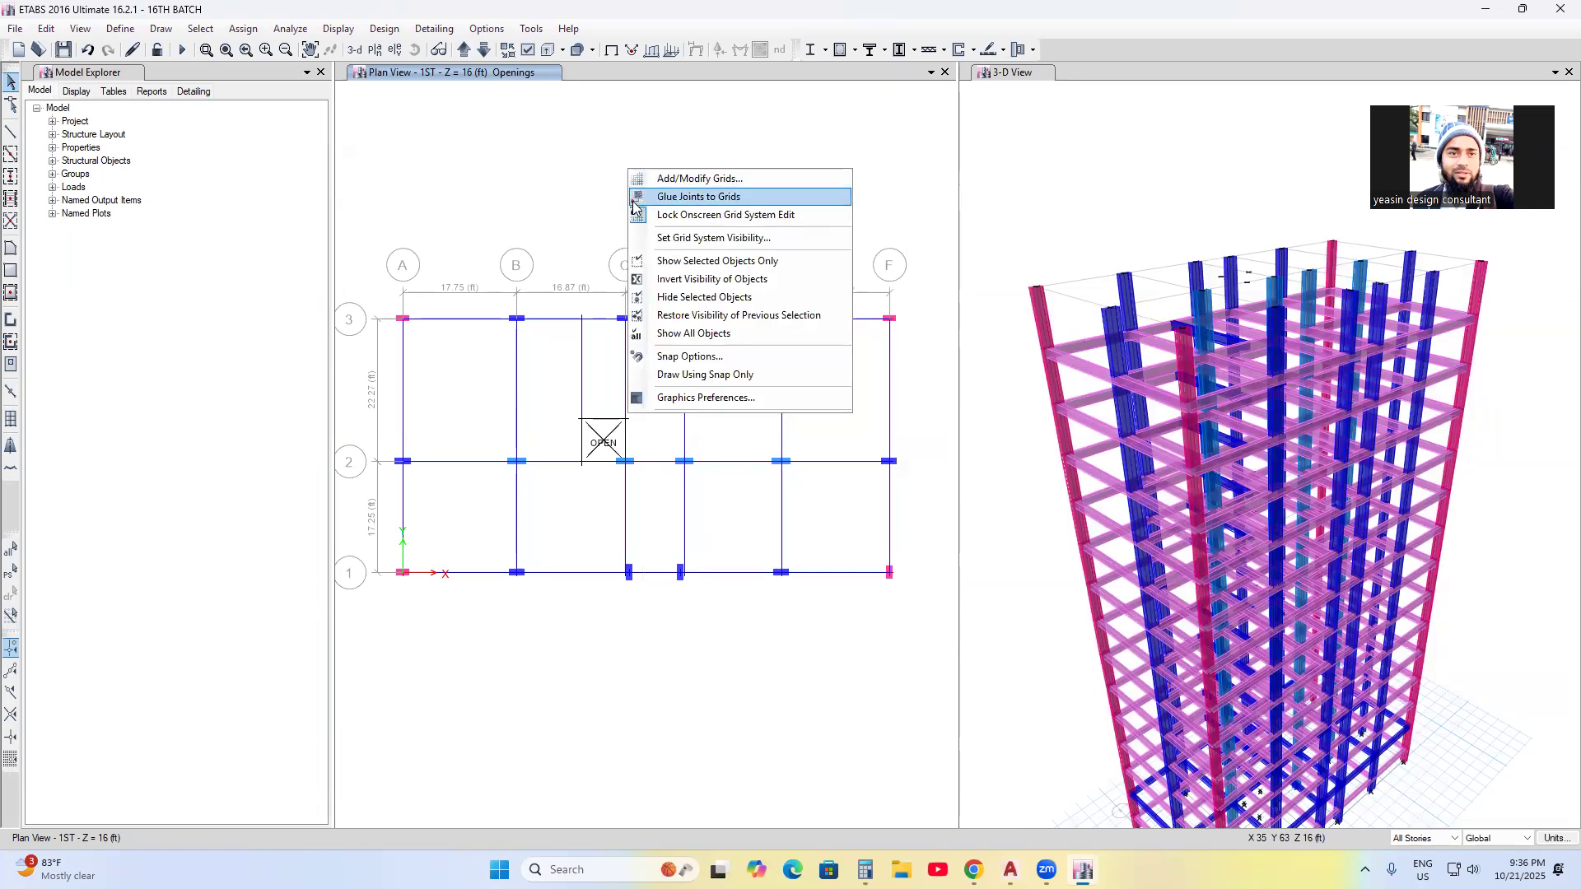
click(721, 179)
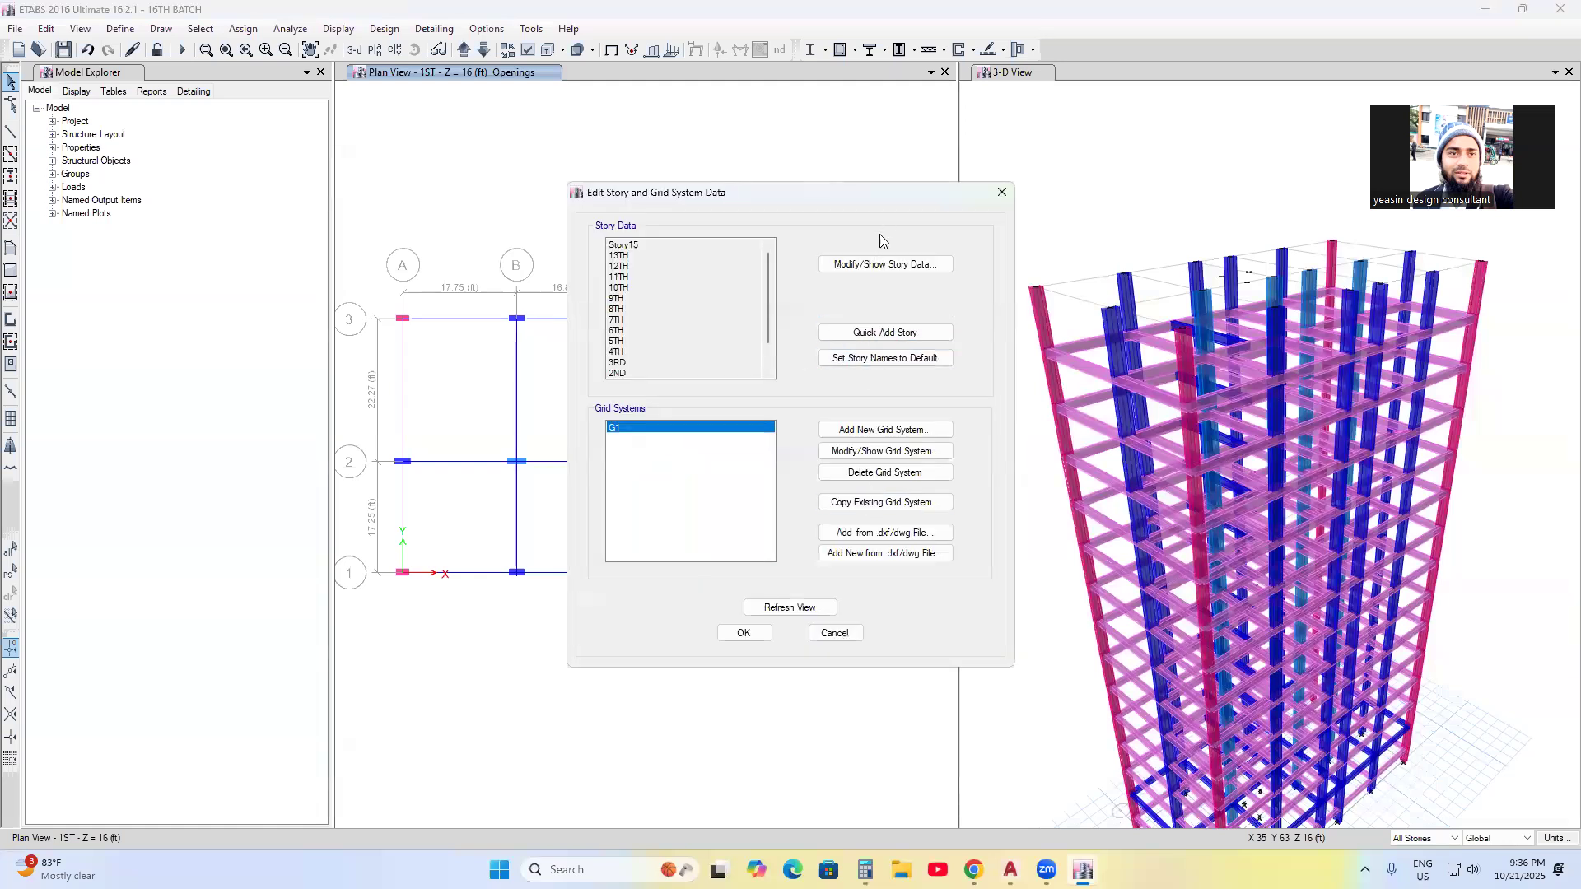
click(883, 264)
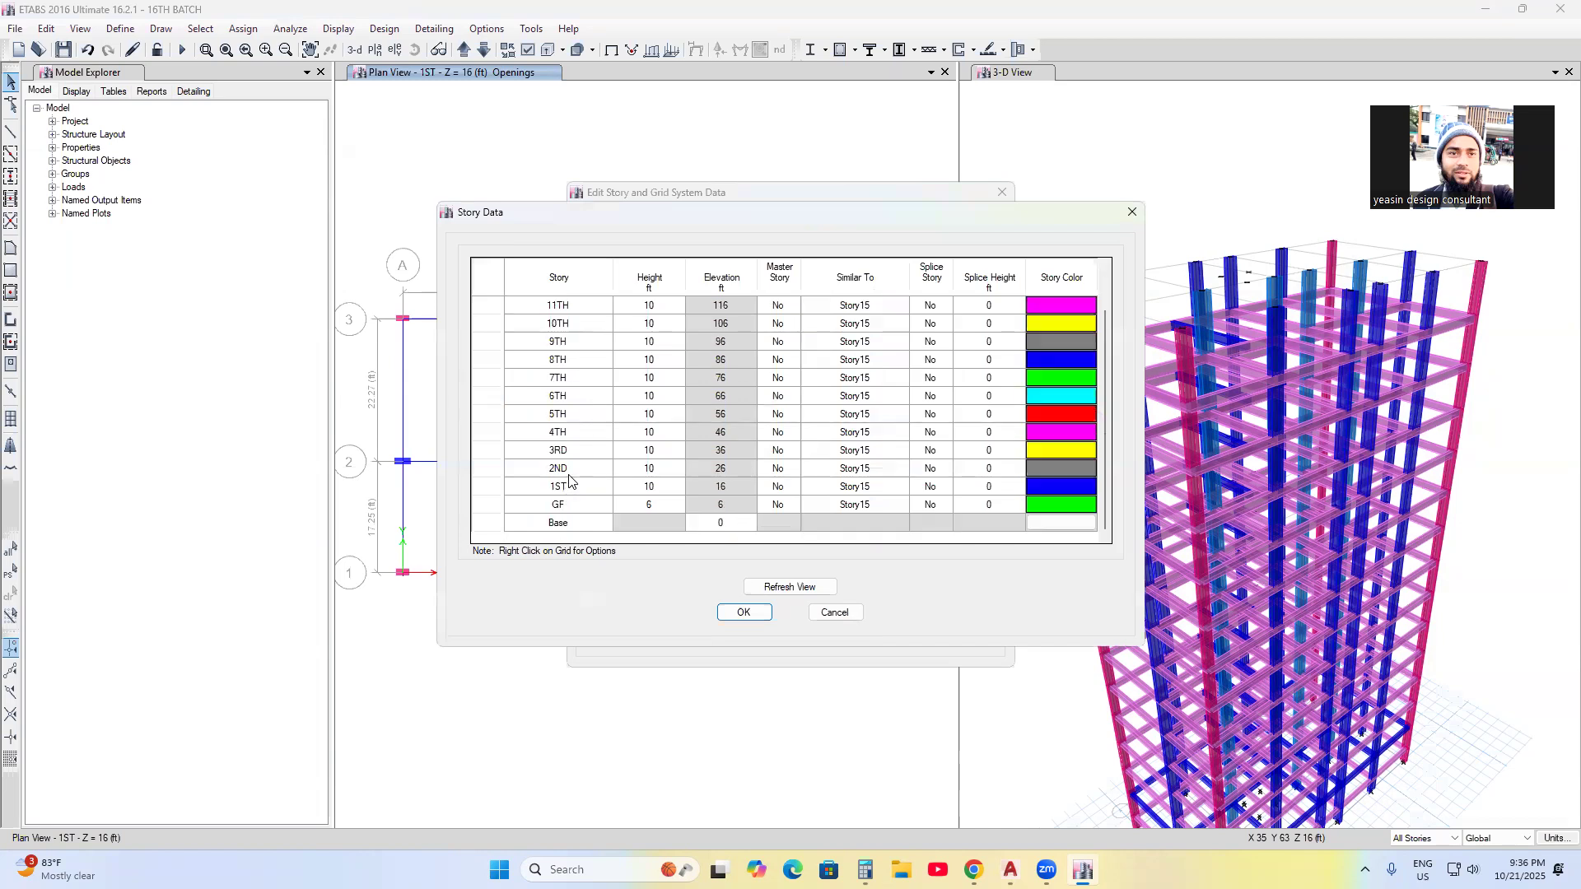
scroll(568, 480, up, 1)
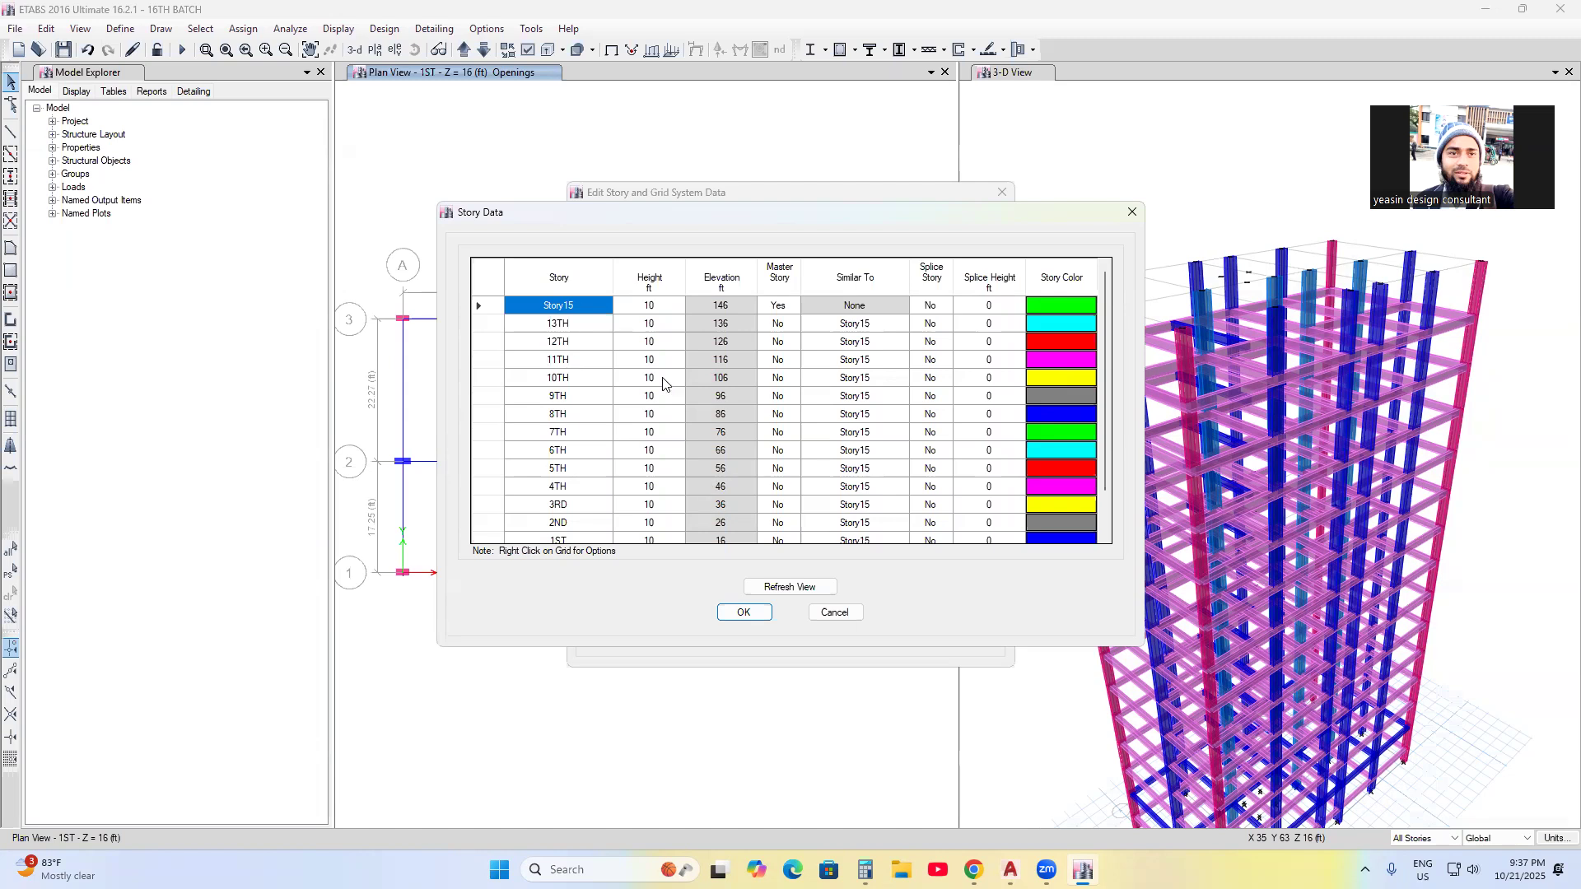
click(584, 313)
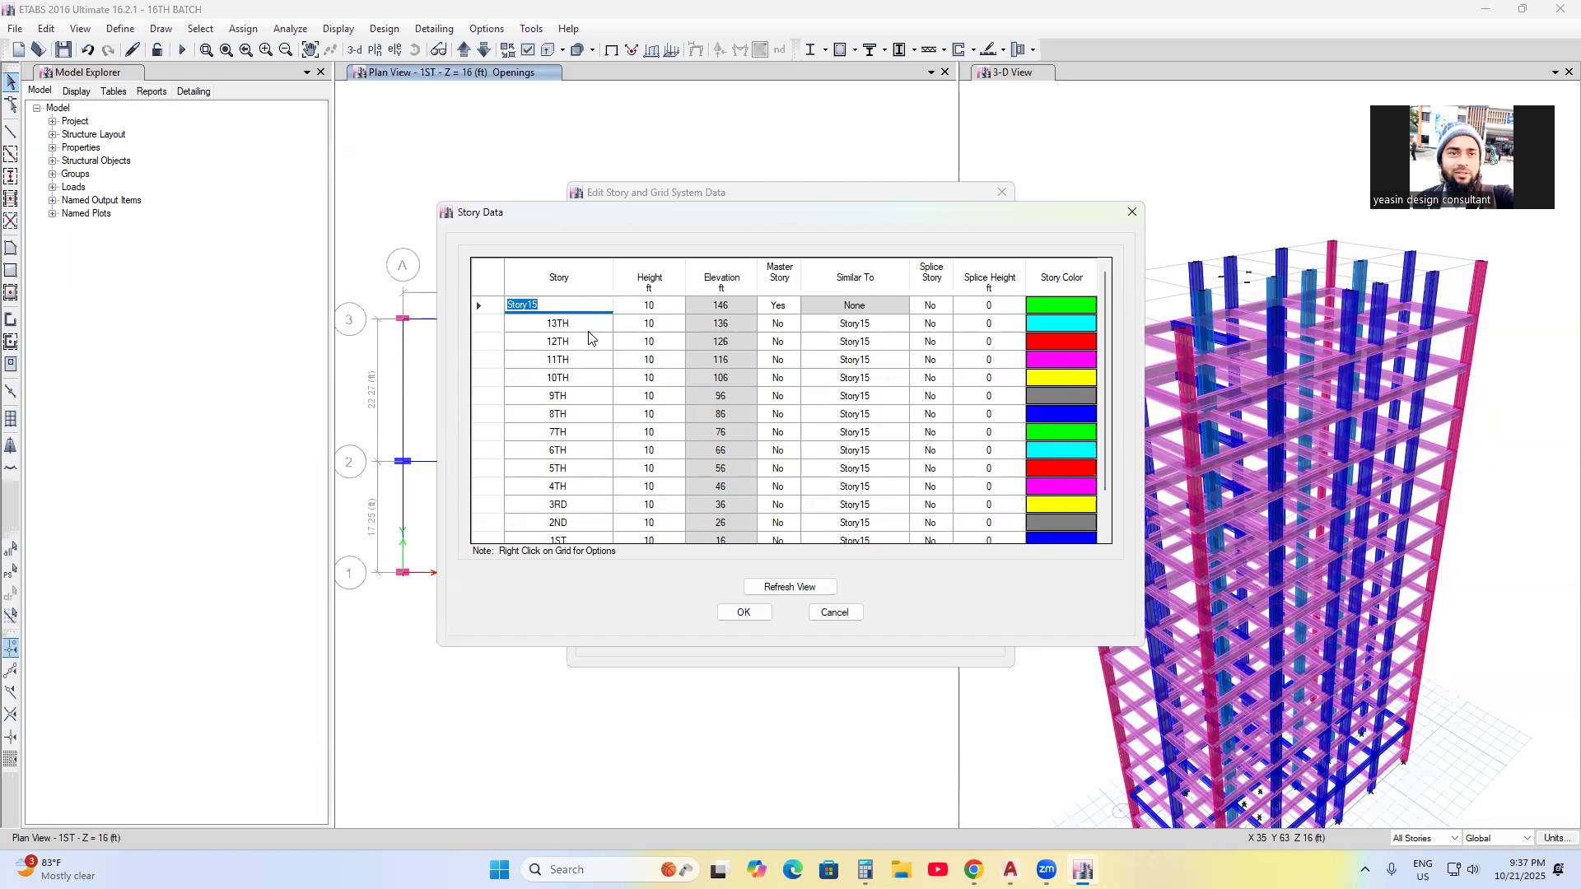
text(TOP)
click(745, 615)
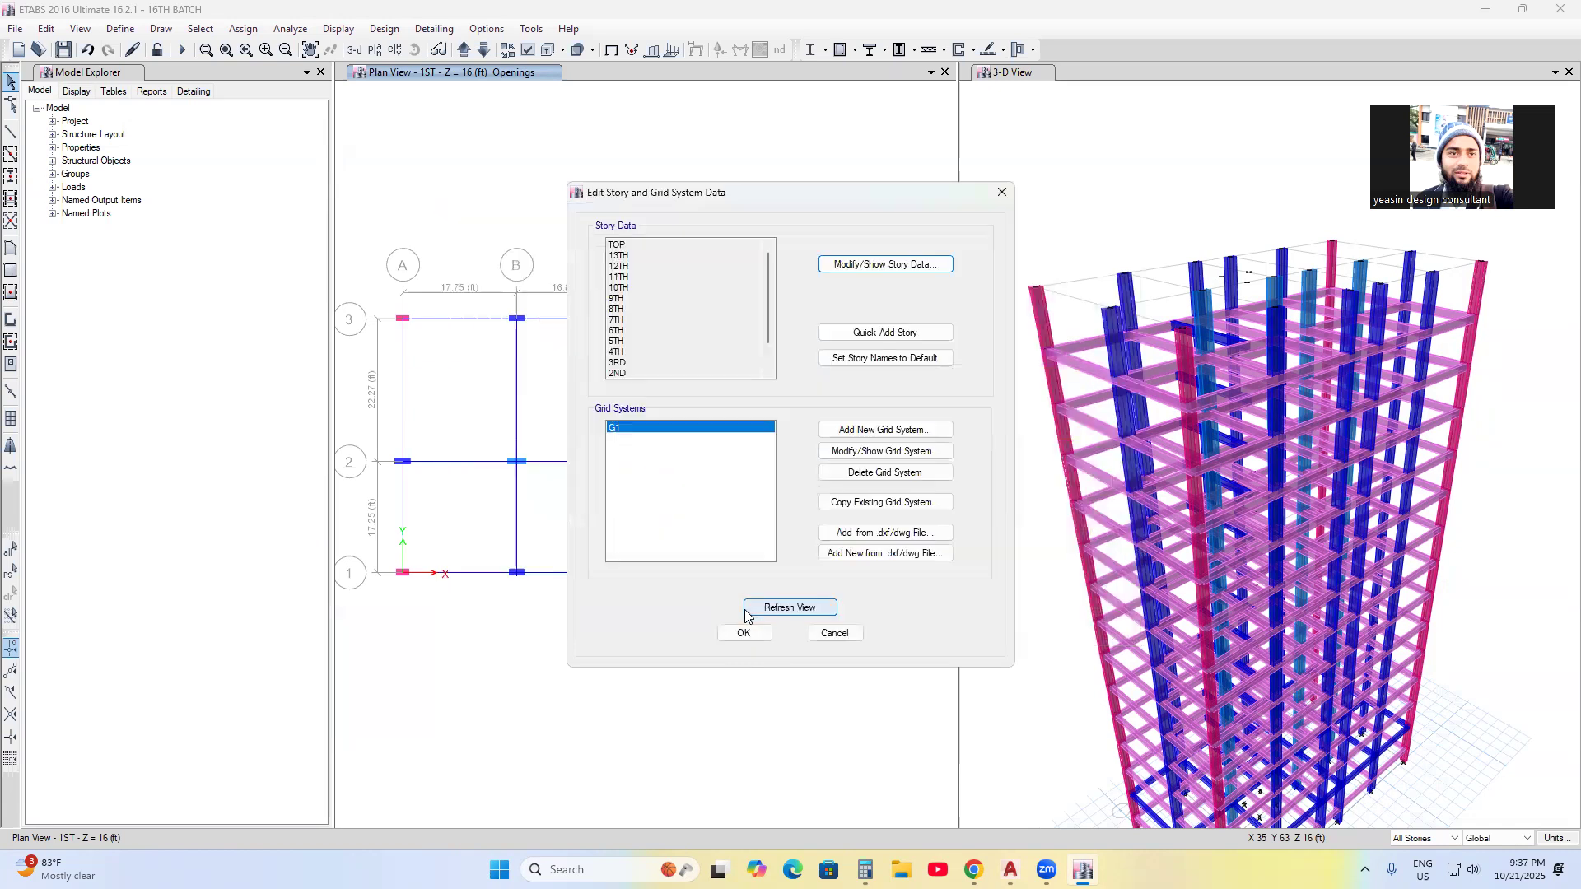
click(740, 633)
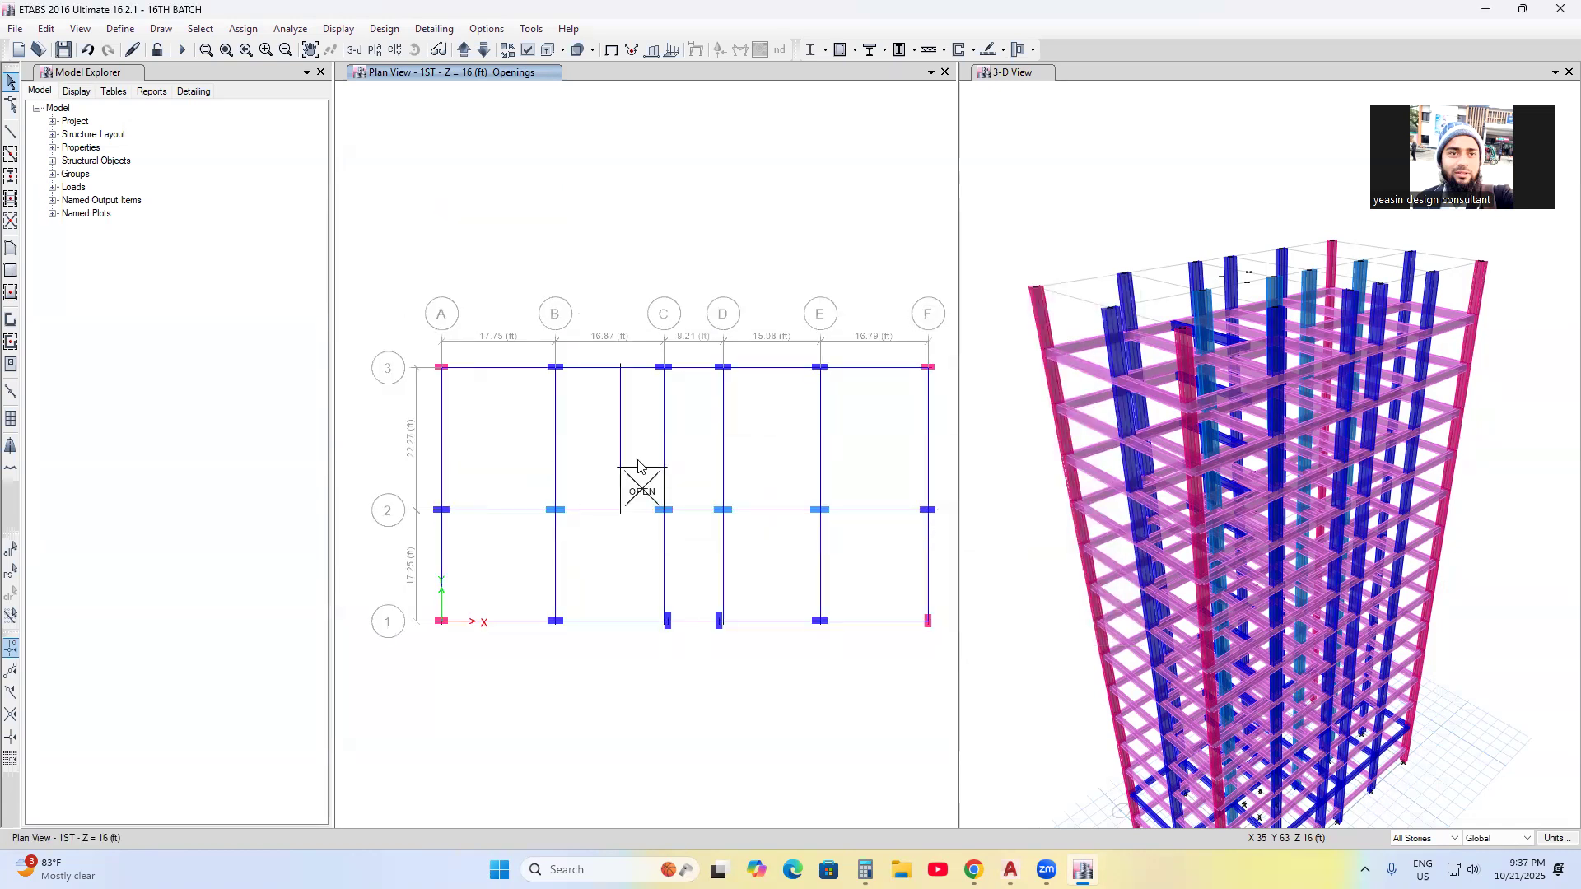
- Show the TOP story plan and delete all columns on grid lines A, B, E and F plus those at C-3 and D-3
click(375, 50)
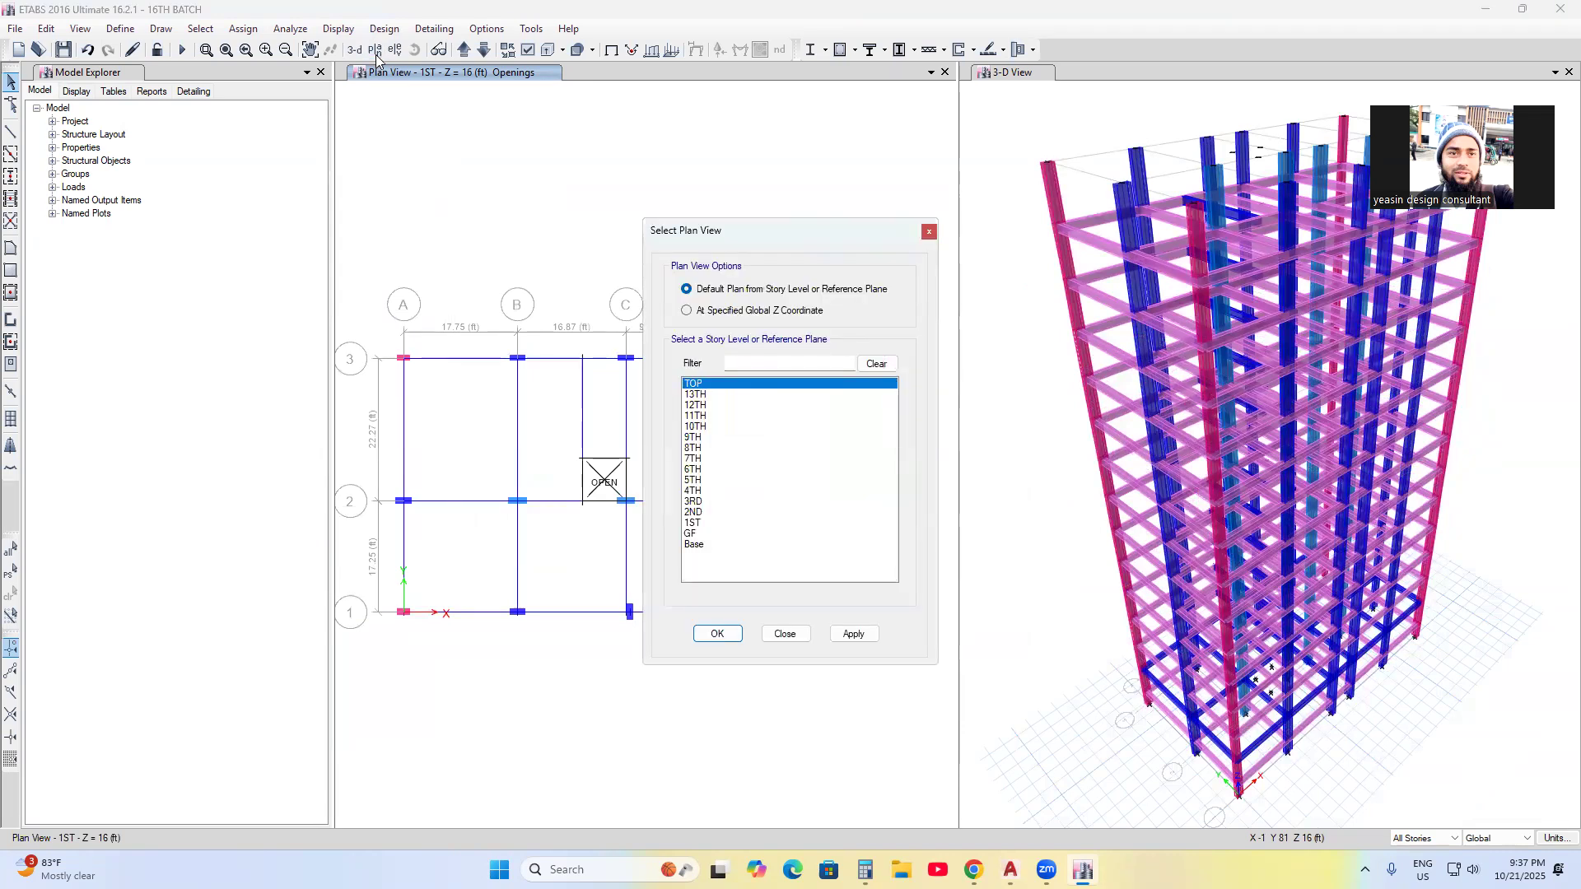
click(855, 635)
click(764, 640)
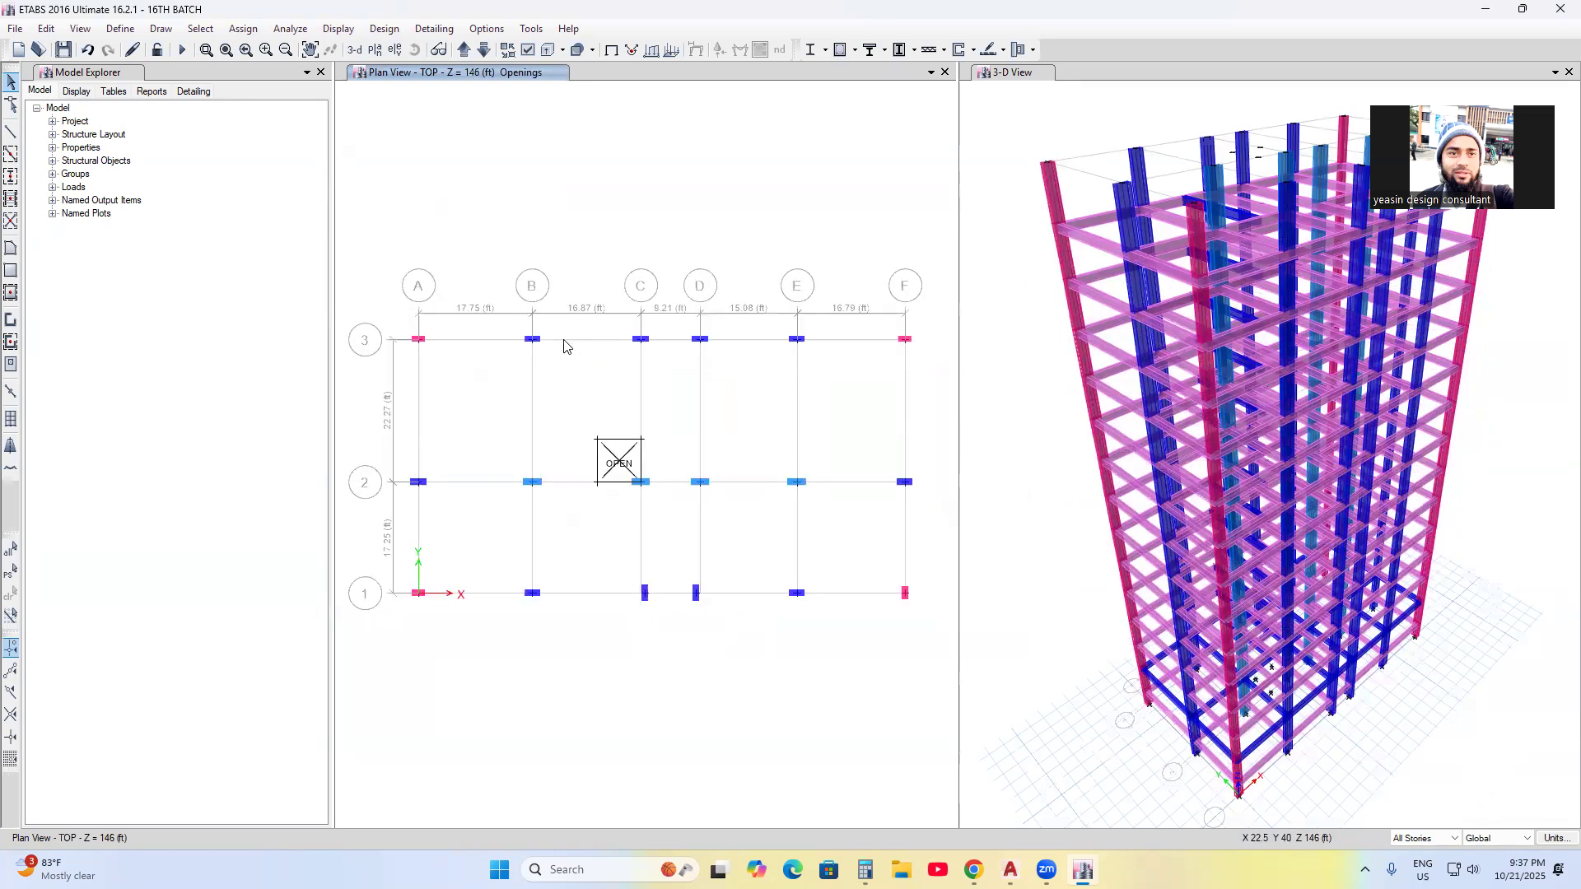
drag(829, 525, 785, 511)
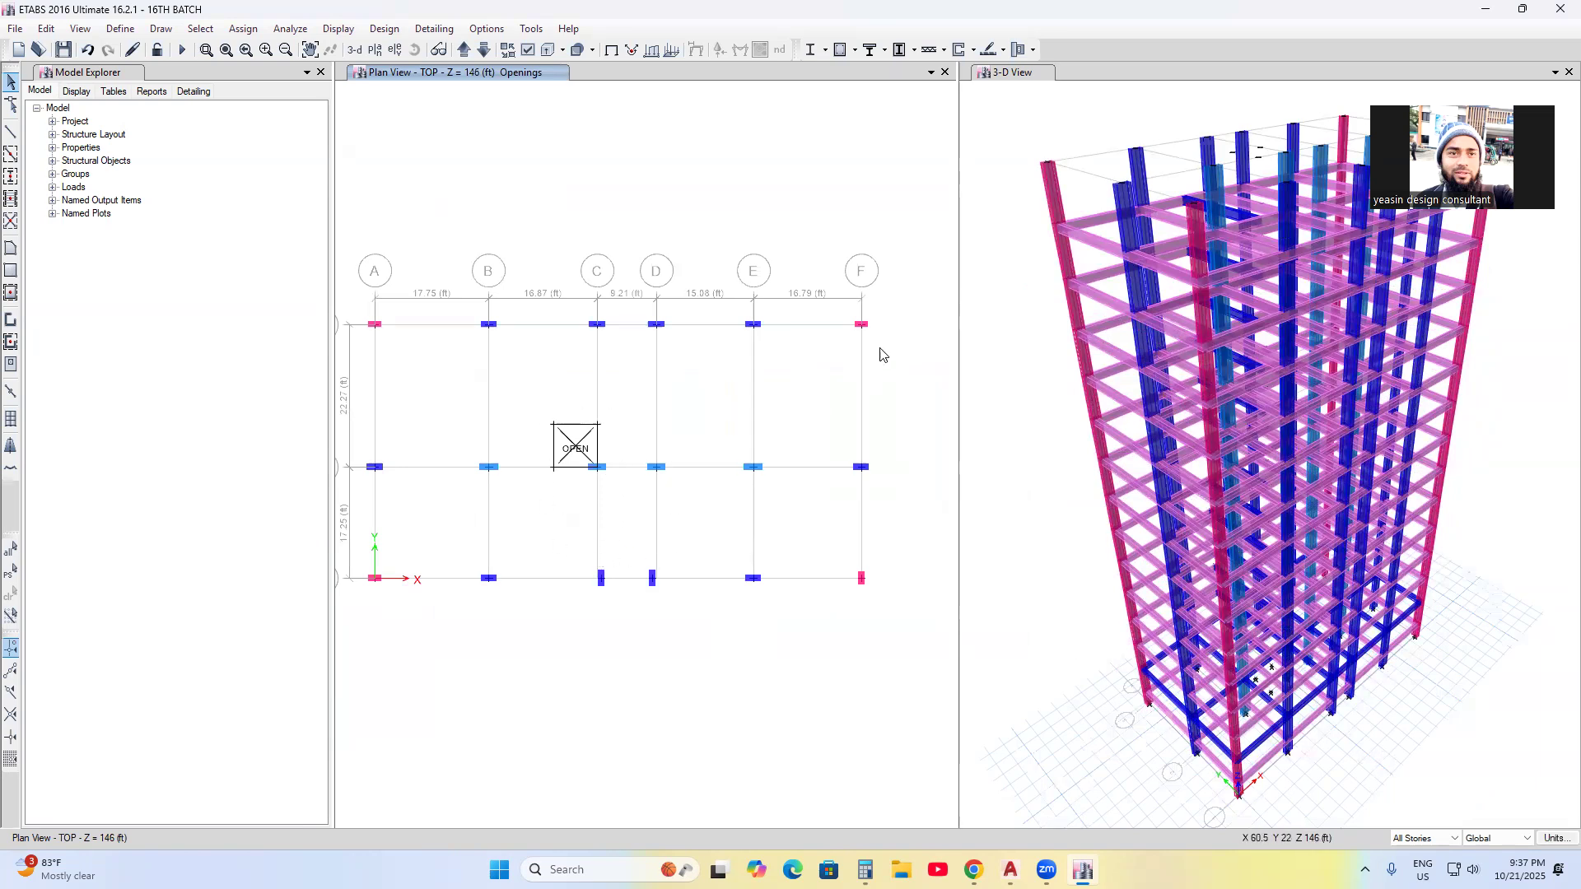
drag(885, 312, 717, 637)
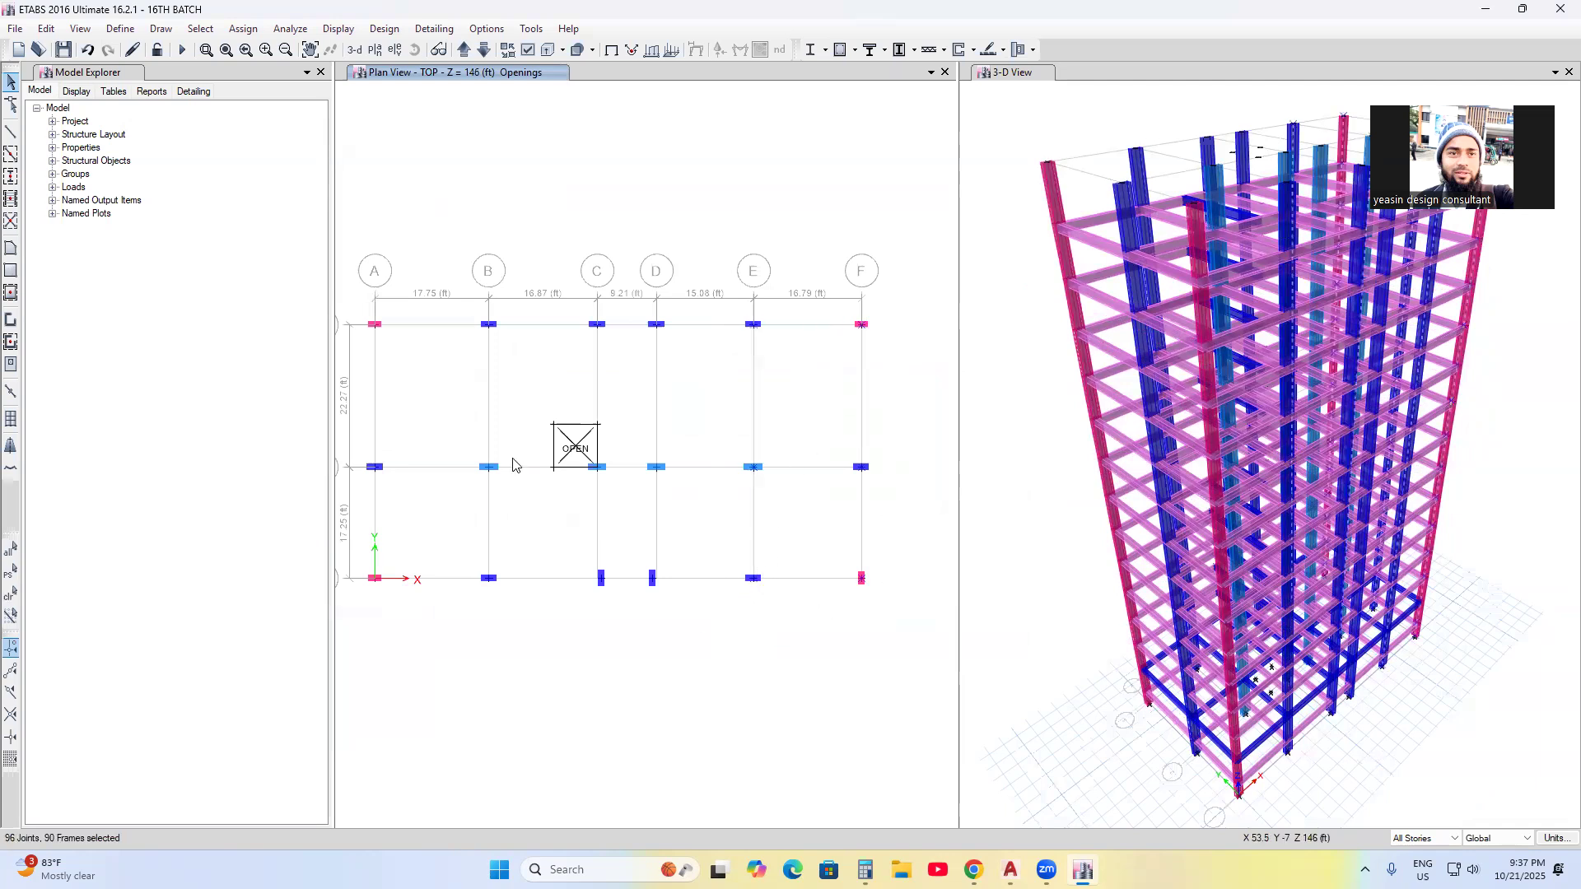
drag(514, 305, 370, 690)
drag(687, 310, 581, 357)
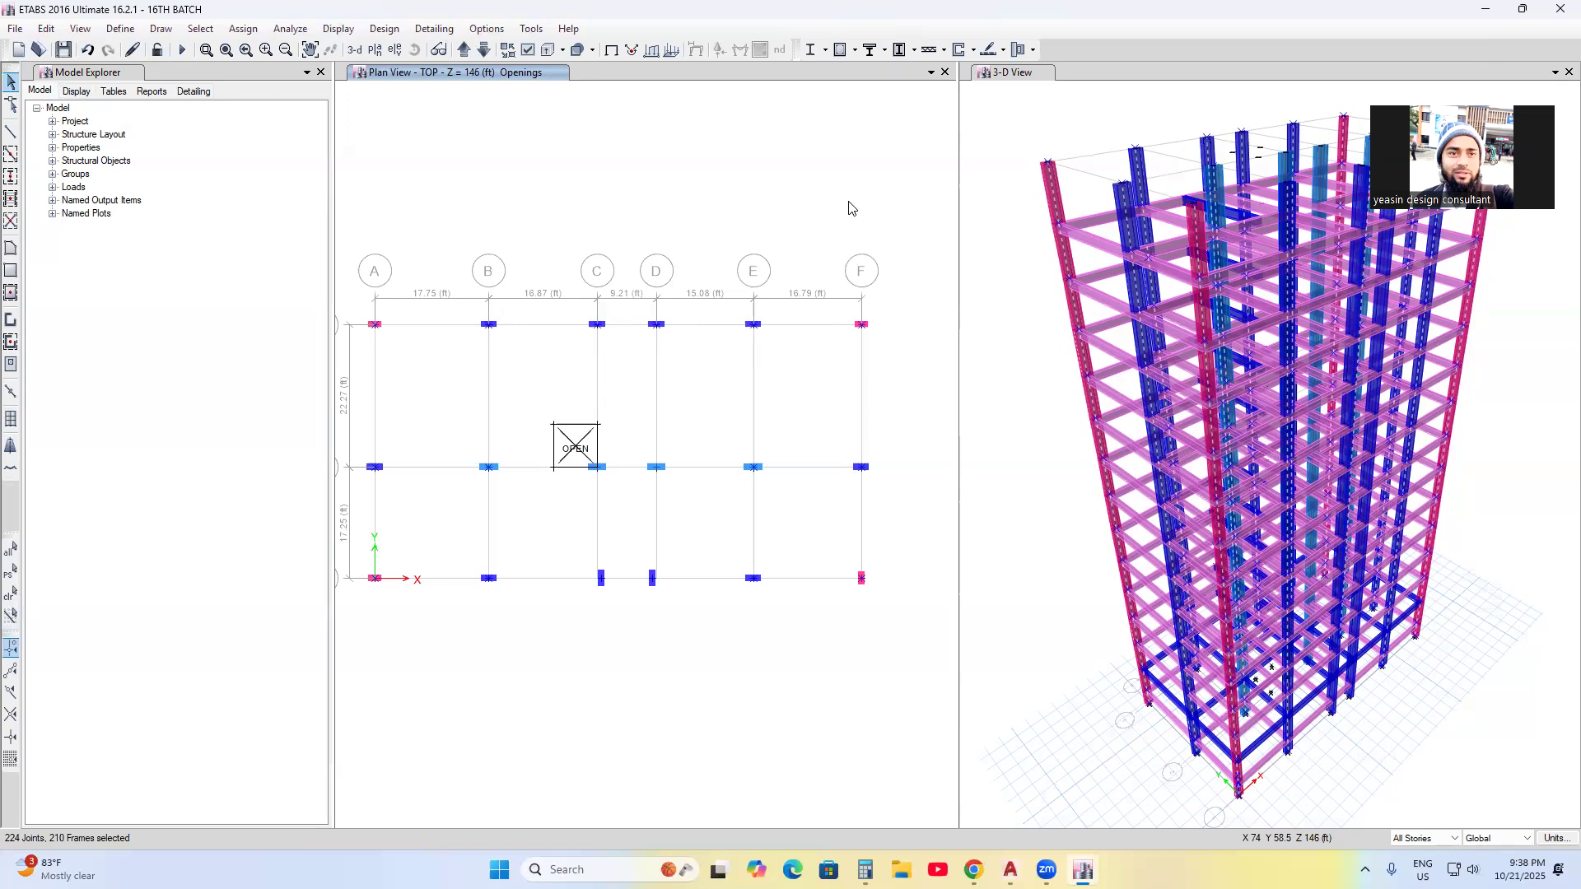
key(Delete)
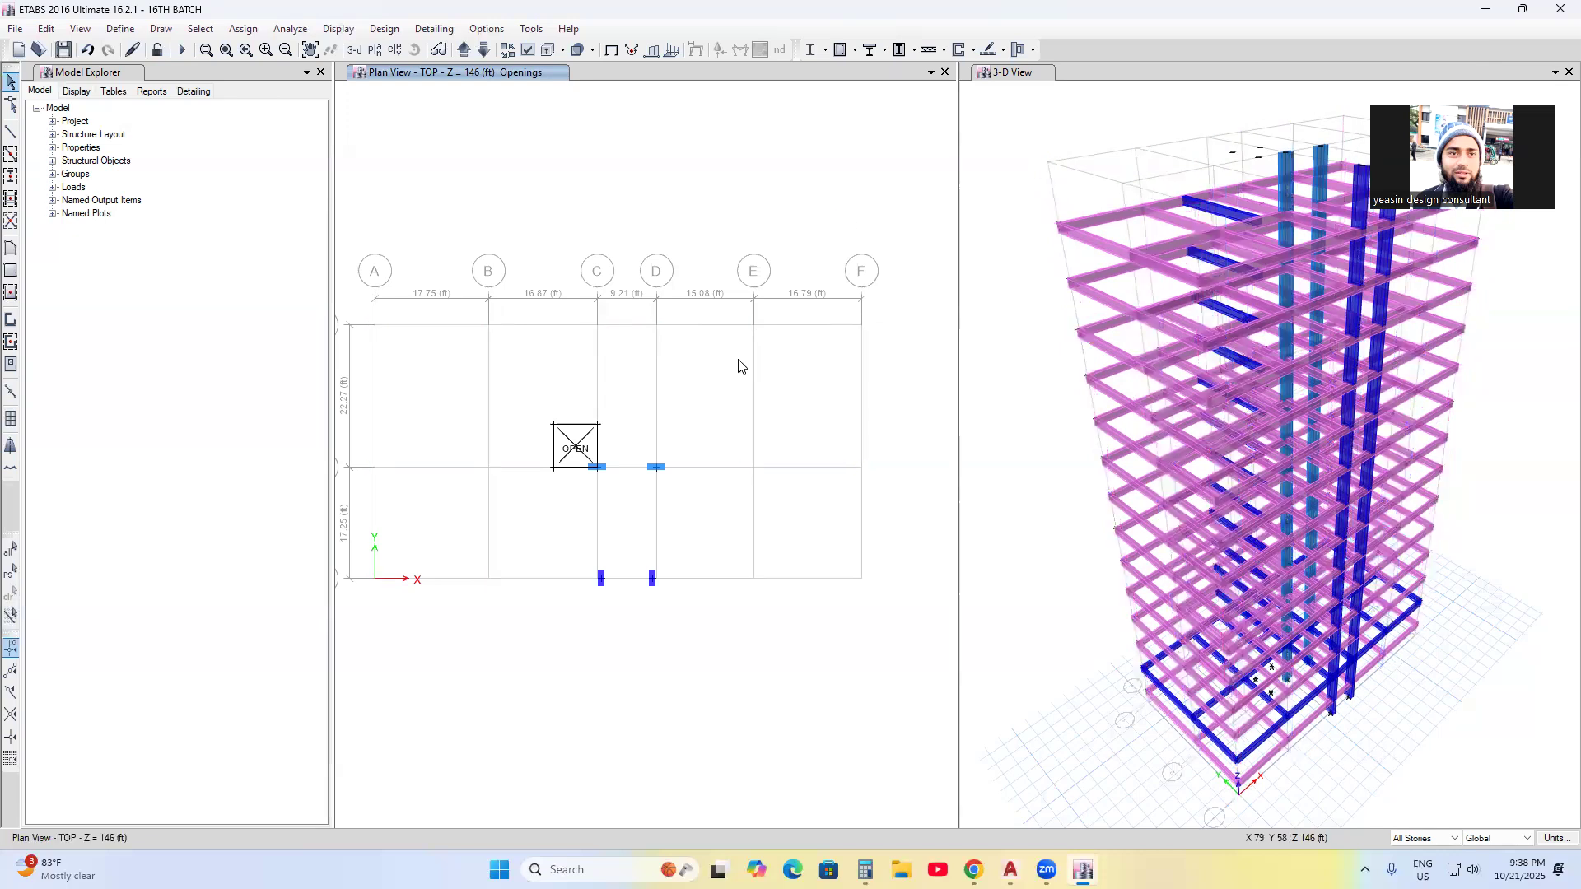
- Inspect the remaining columns and lift openings in 3-D, and return to the TOP story plan view
middle_drag(646, 496, 590, 505)
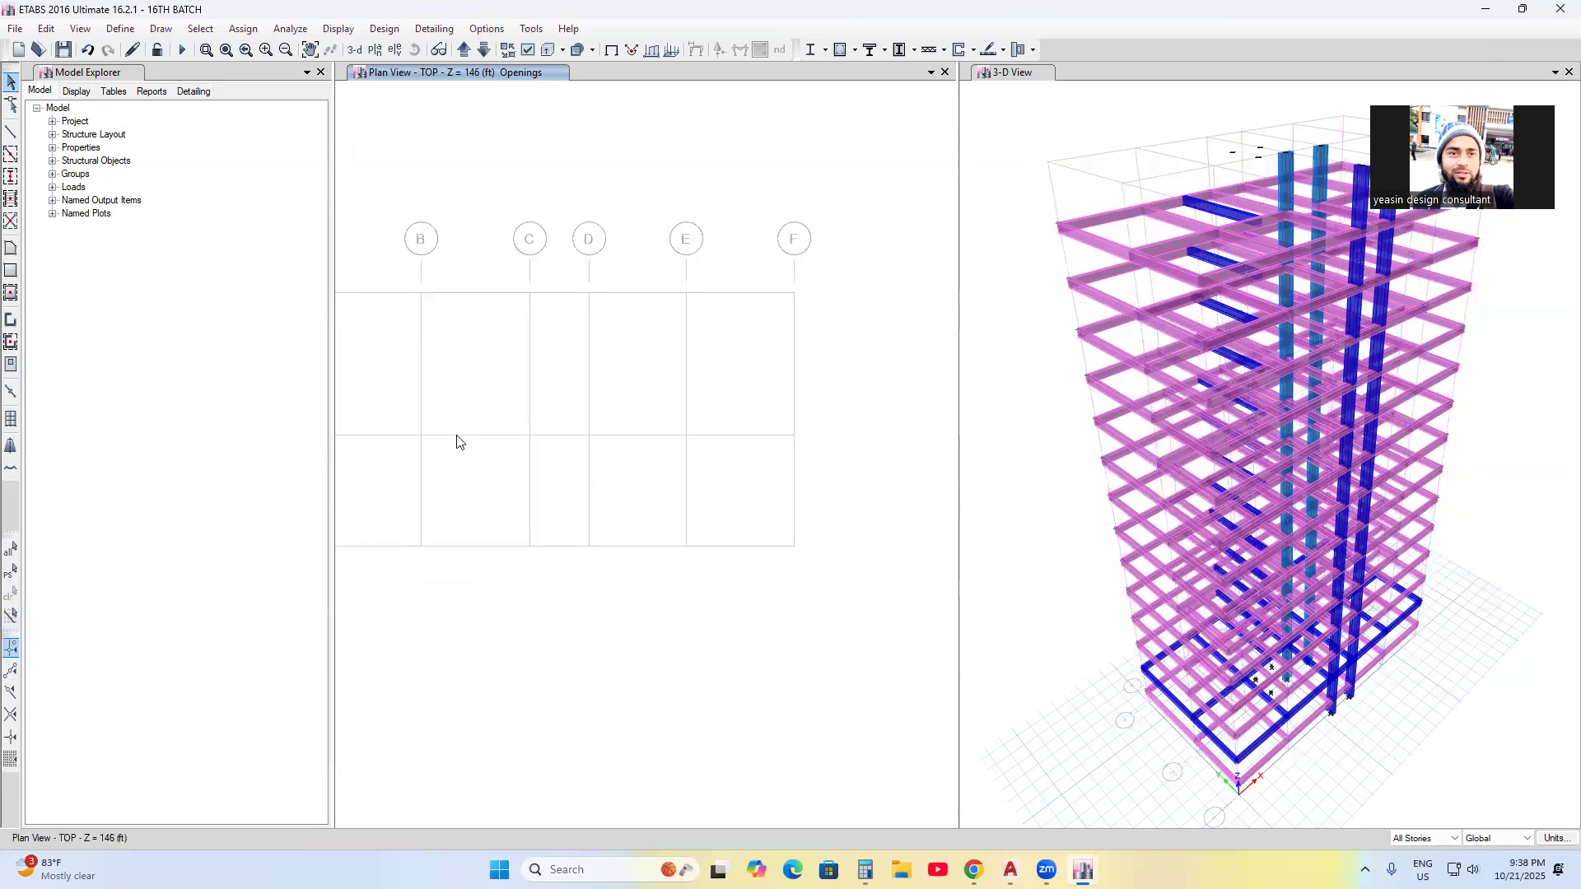
middle_drag(764, 356, 801, 374)
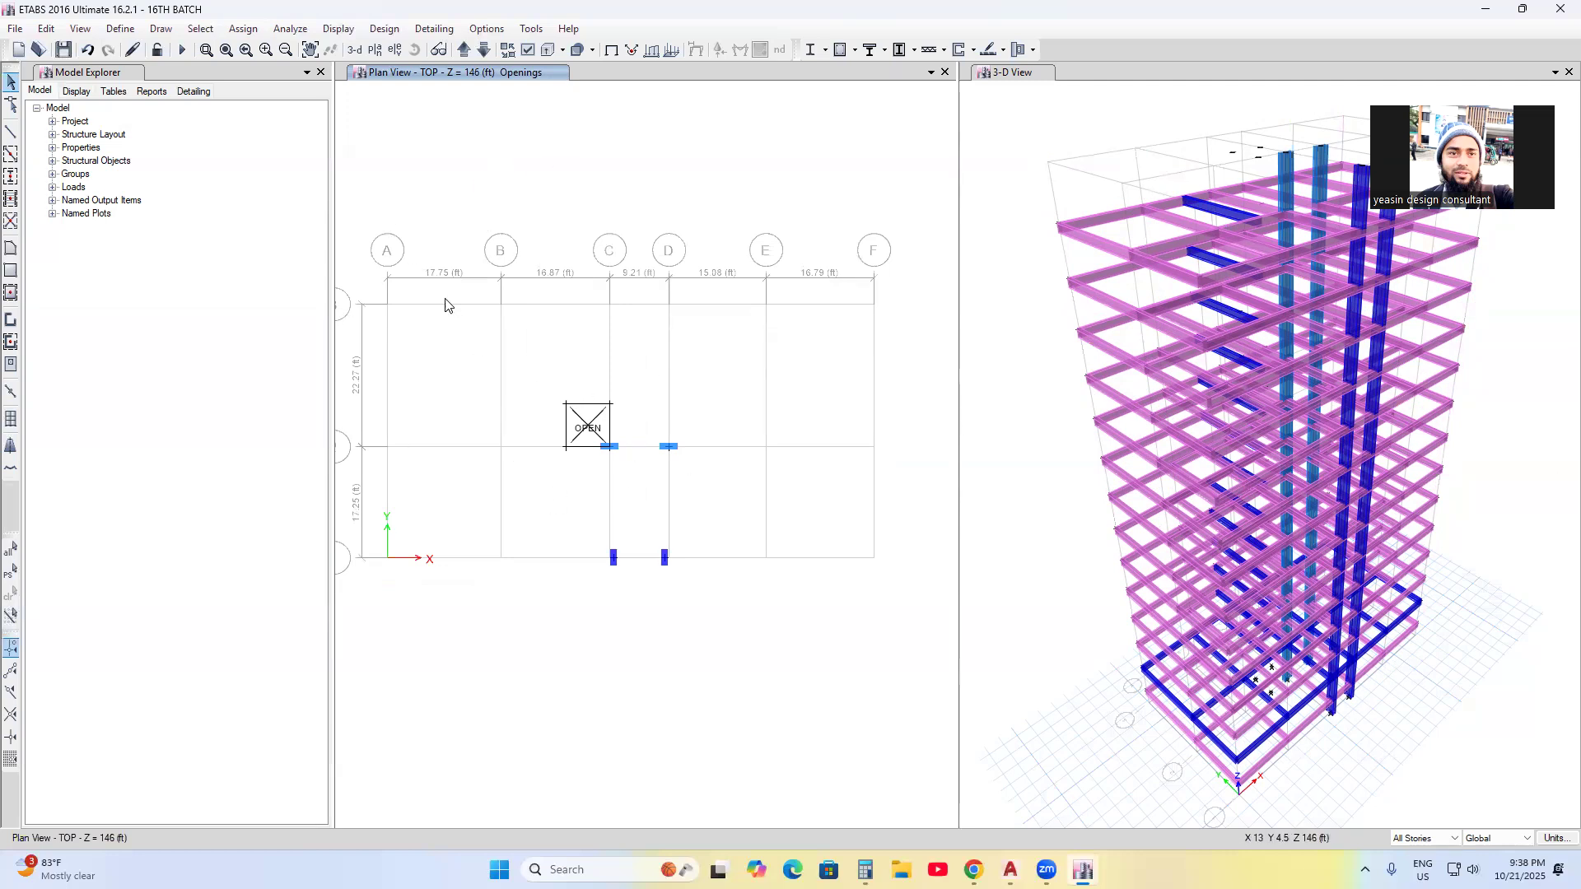
click(354, 49)
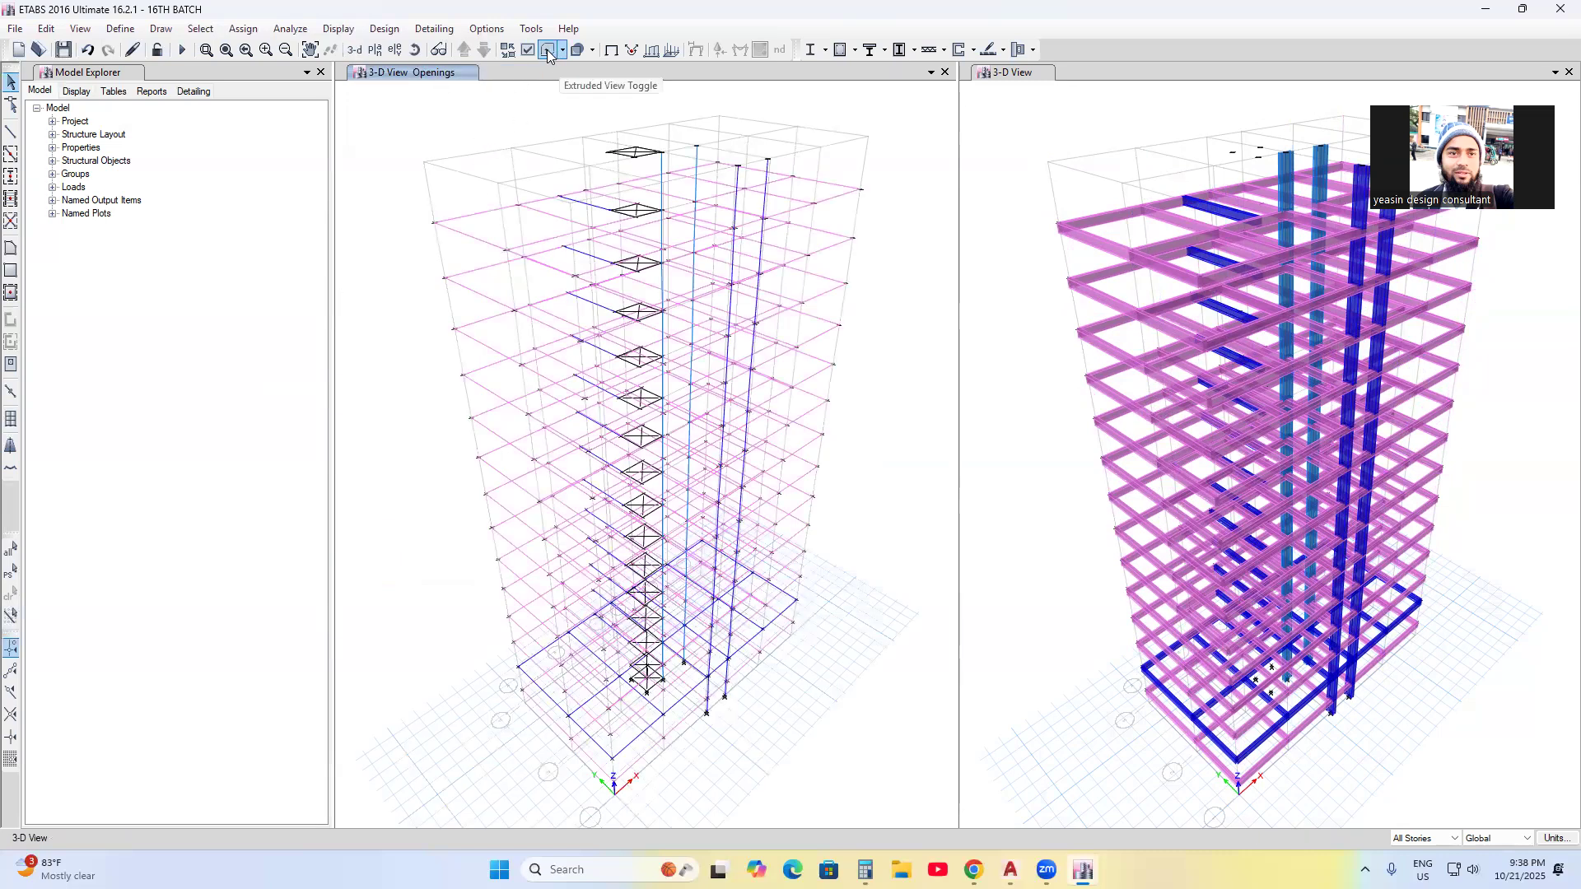
click(375, 51)
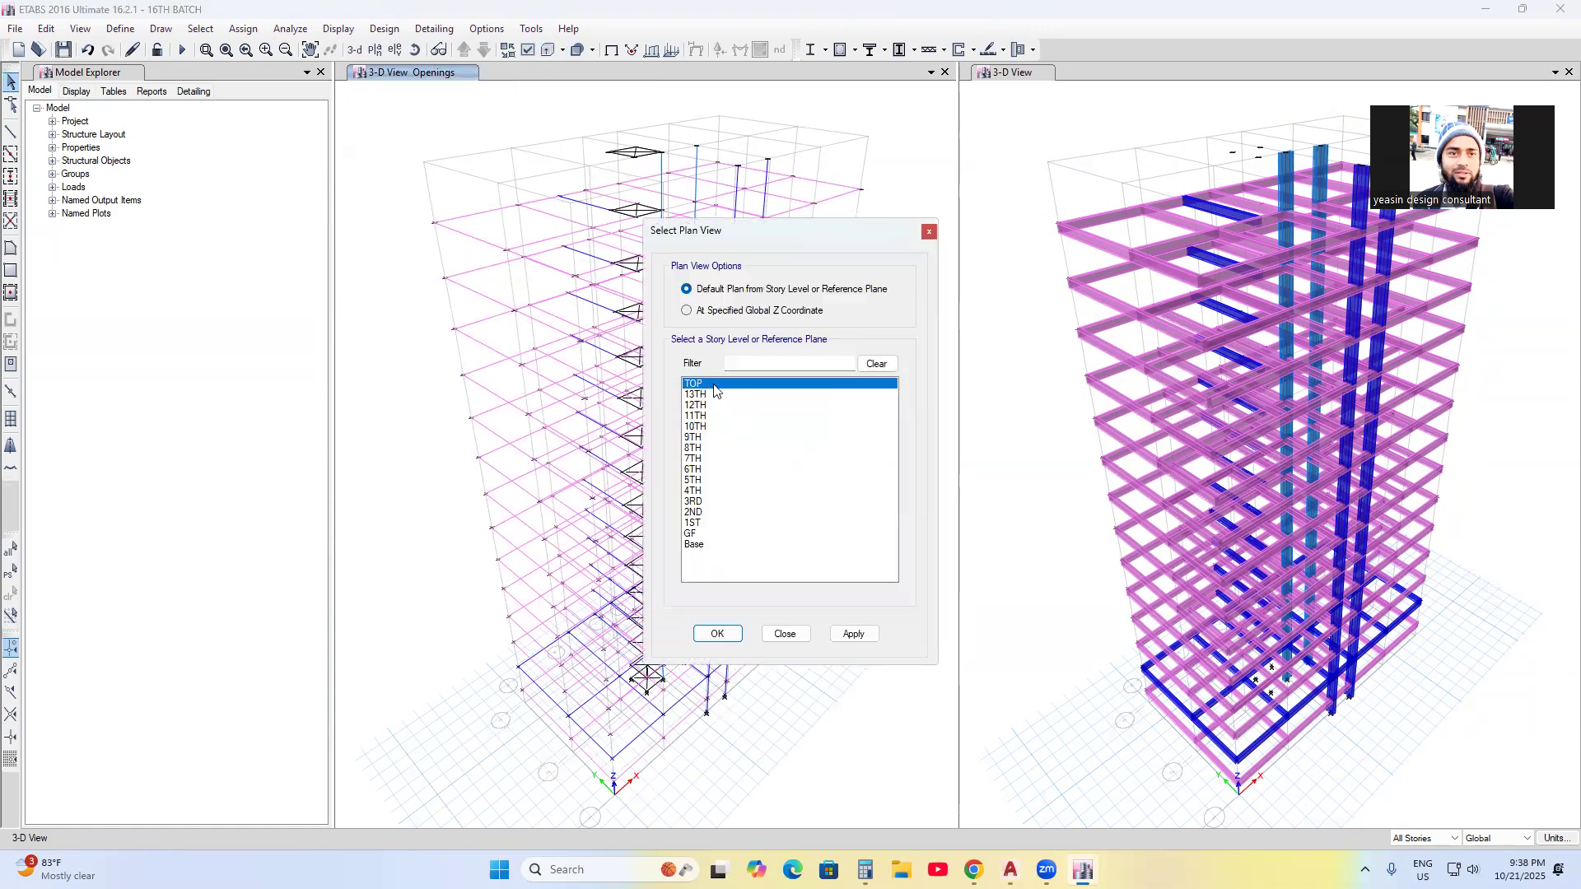
click(854, 635)
click(784, 636)
middle_drag(664, 607, 560, 538)
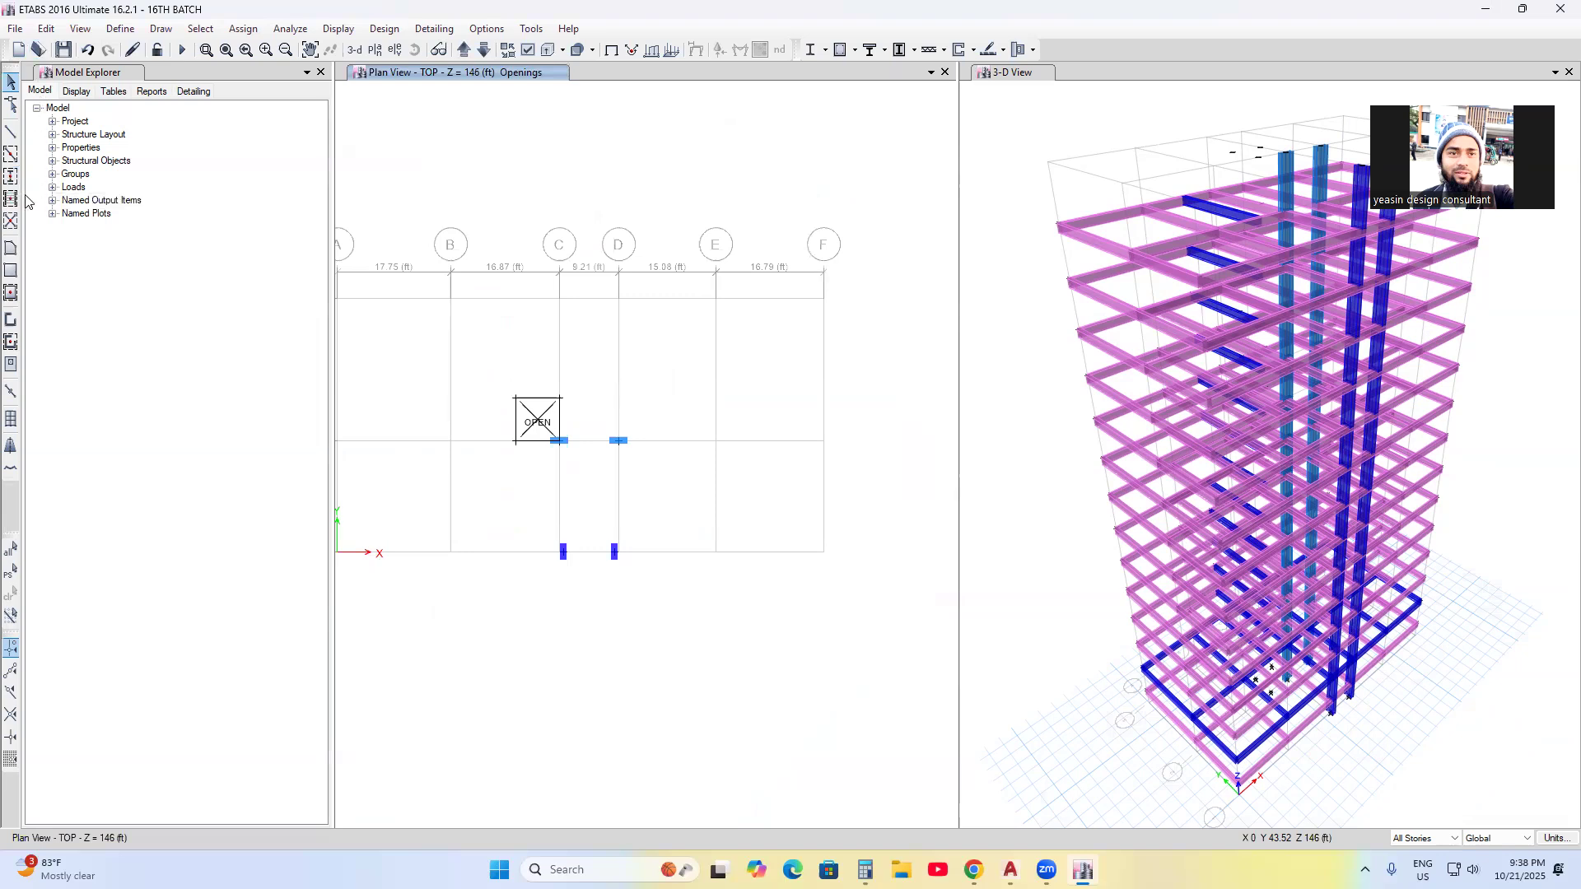
- Set the section property for rectangular floor drawing to LIFT MACHINE ROOM=8
click(9, 270)
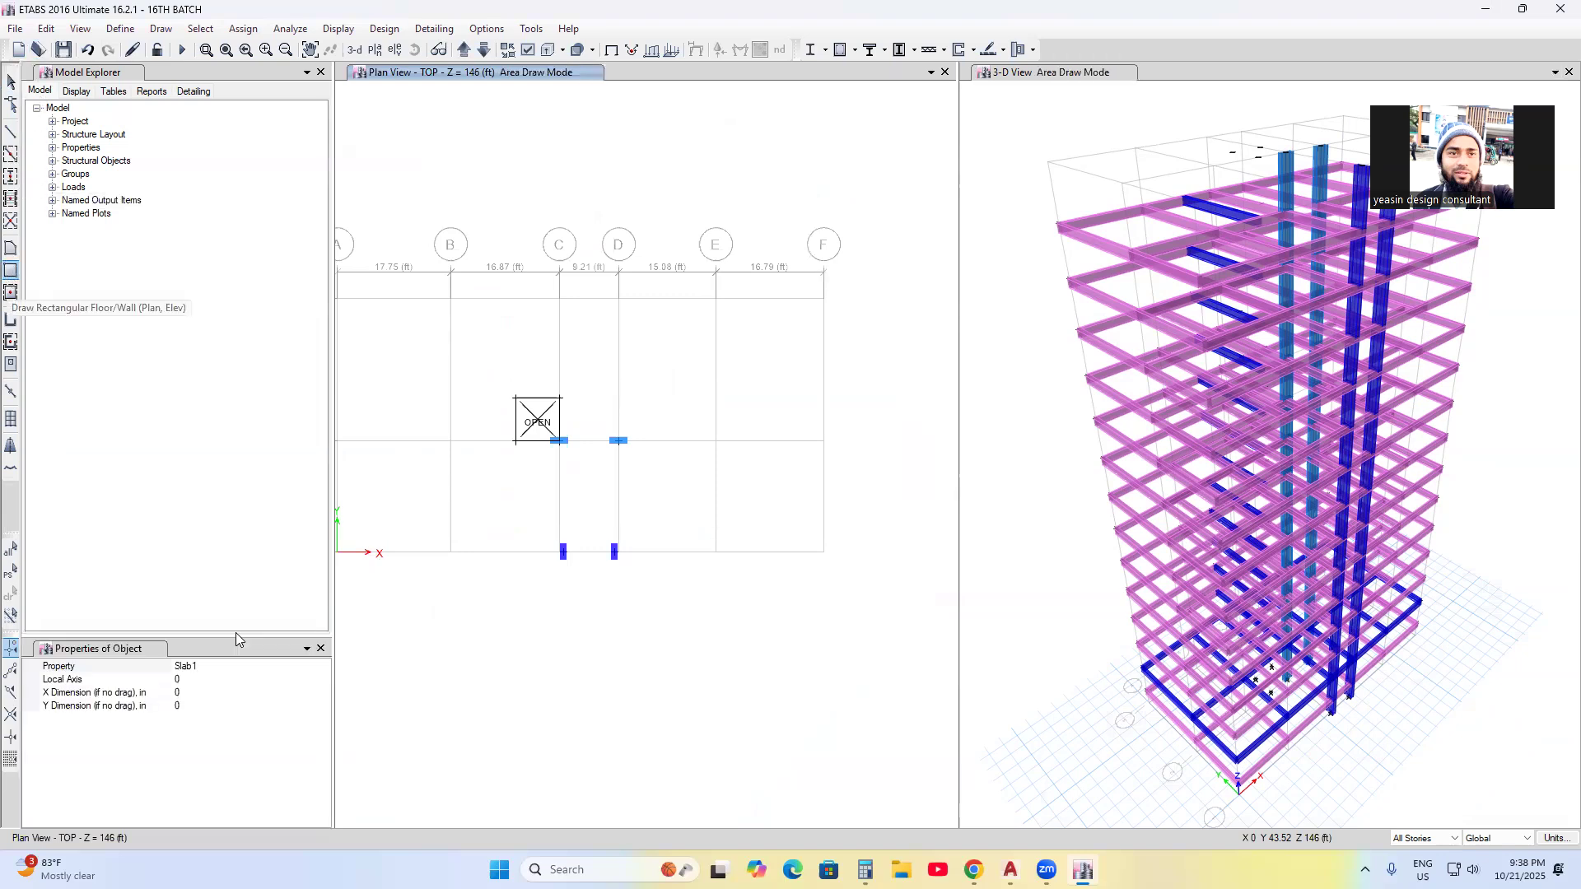
click(209, 674)
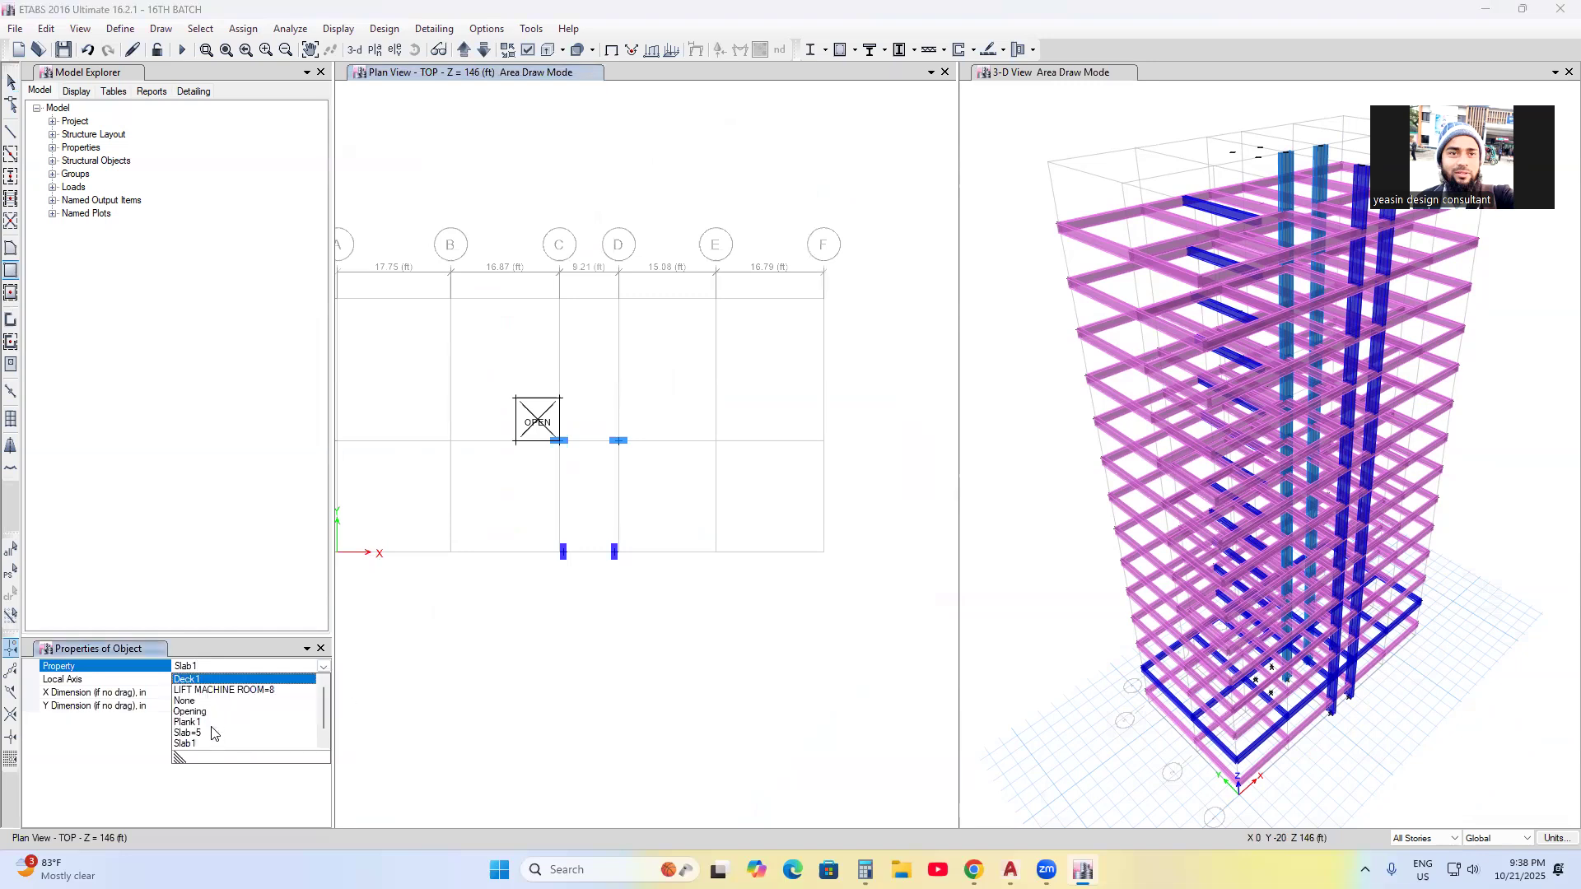
click(230, 690)
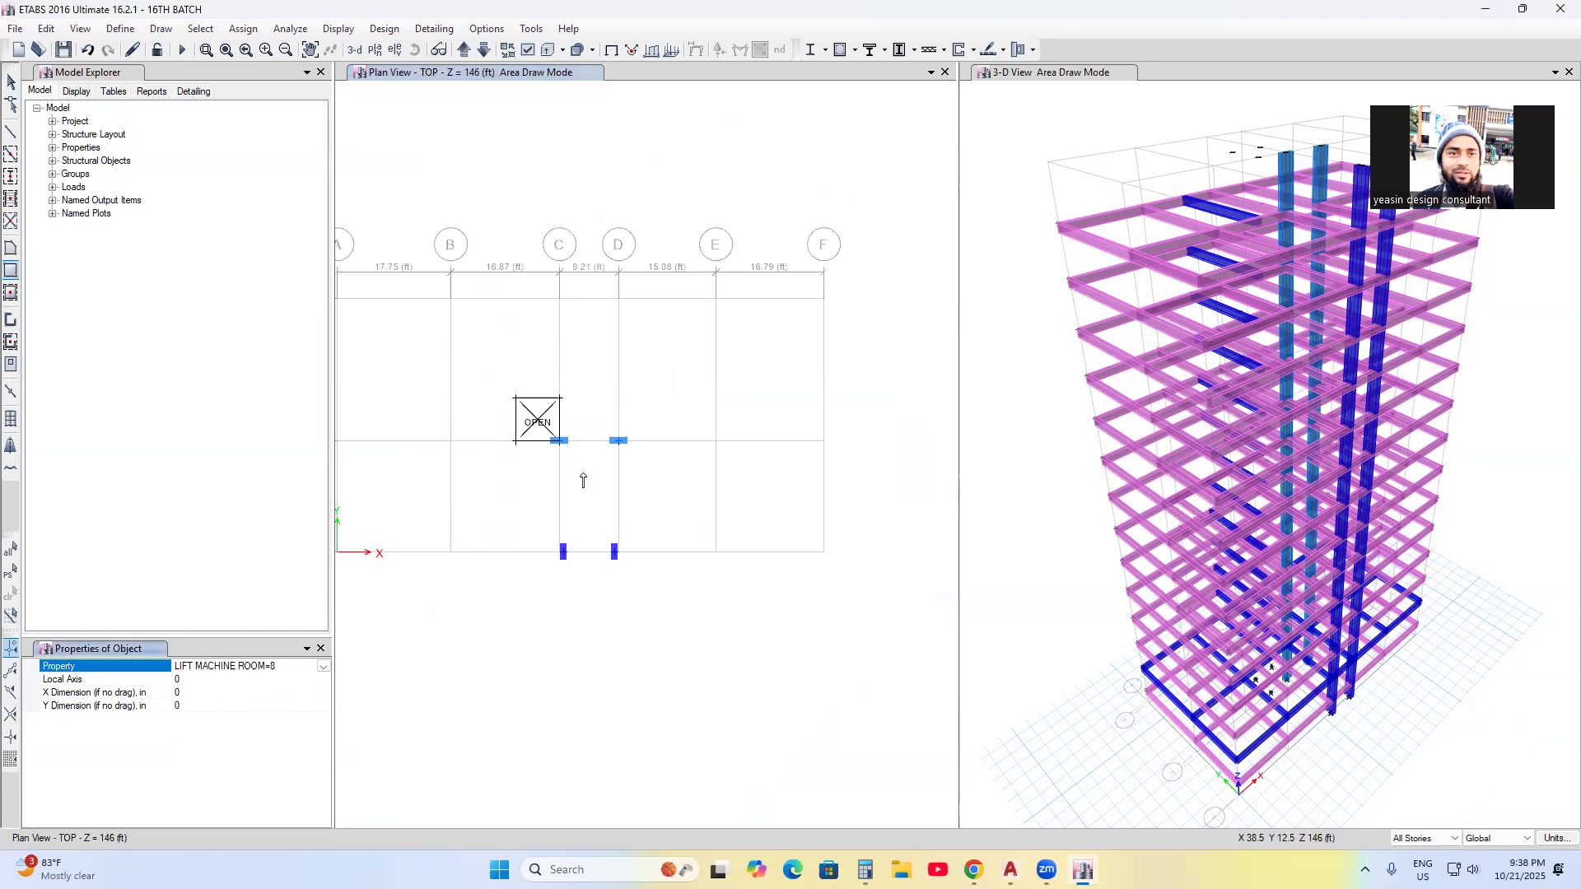
click(12, 81)
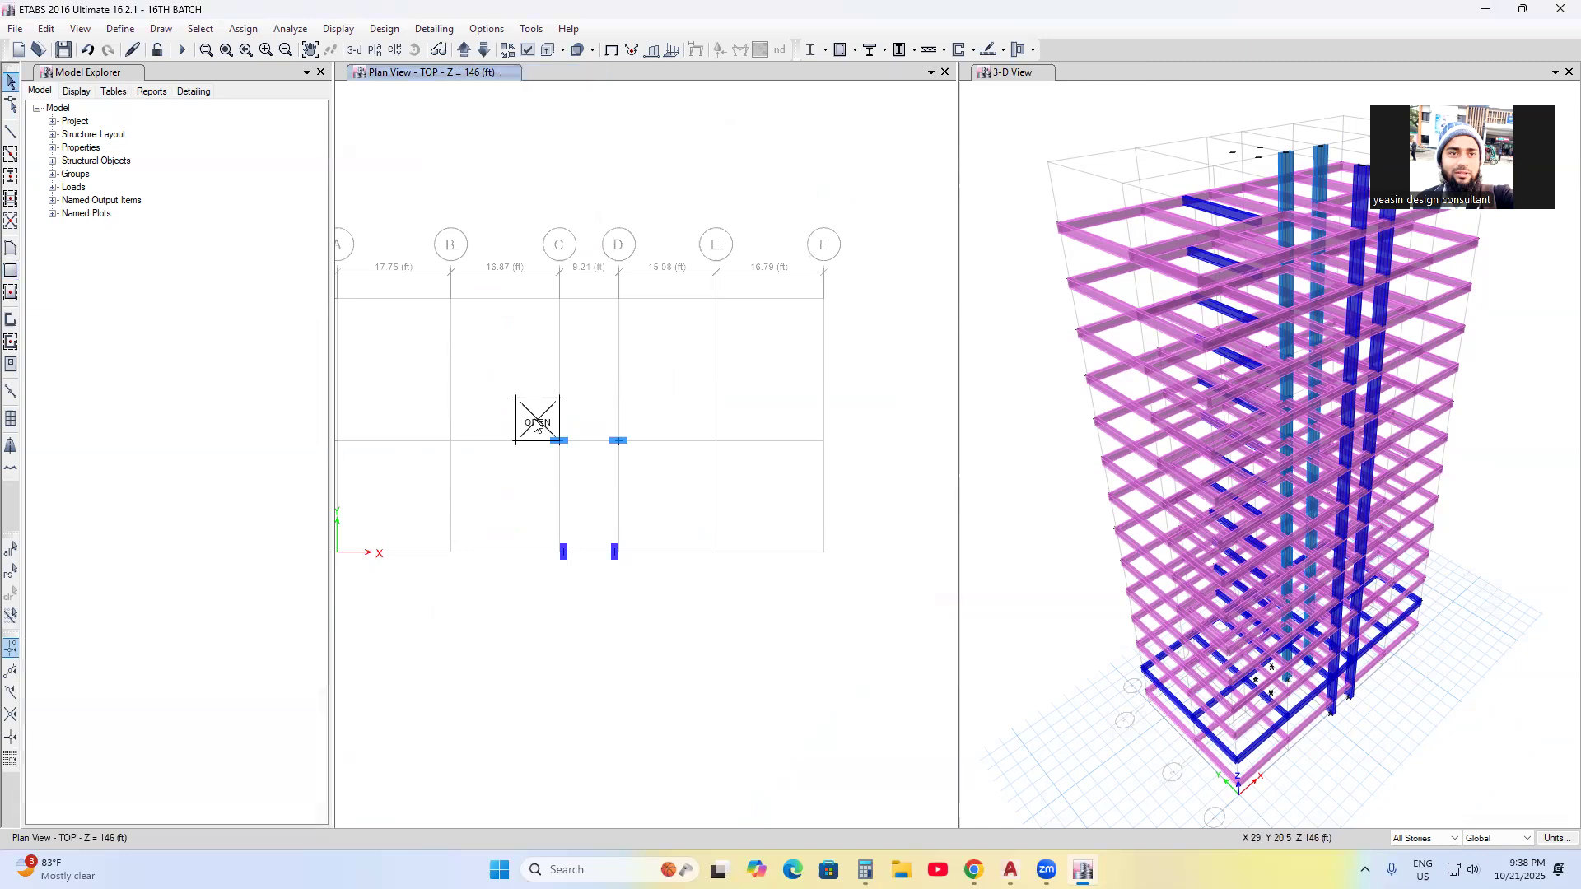
- Limit editing to One Story and try deleting the lift opening panel on the TOP story
click(1425, 838)
click(1415, 861)
click(537, 418)
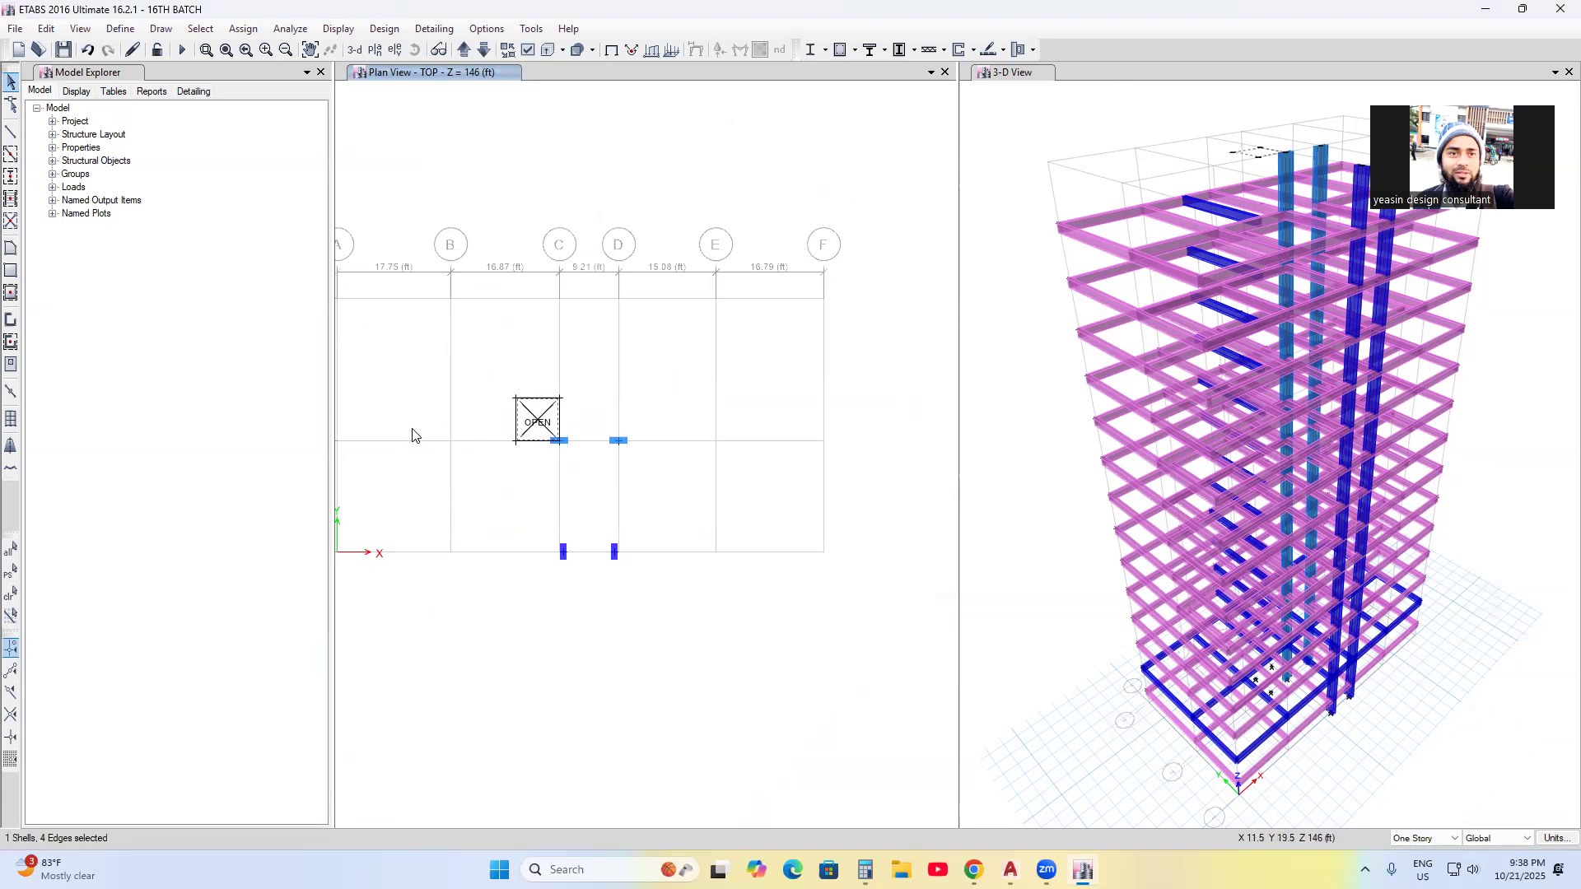
key(Delete)
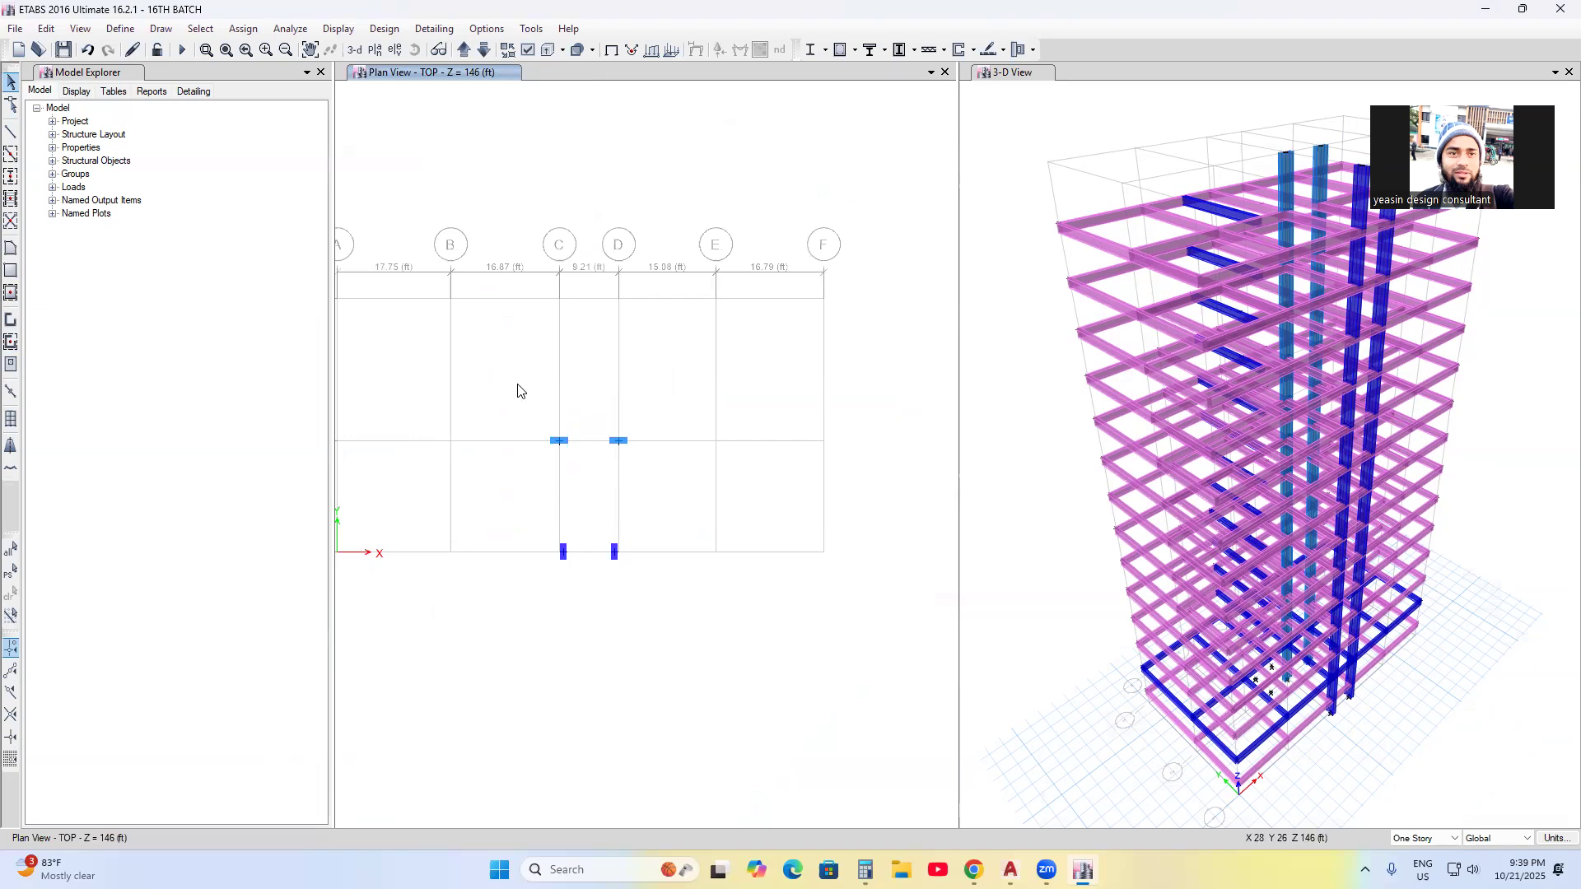
click(88, 50)
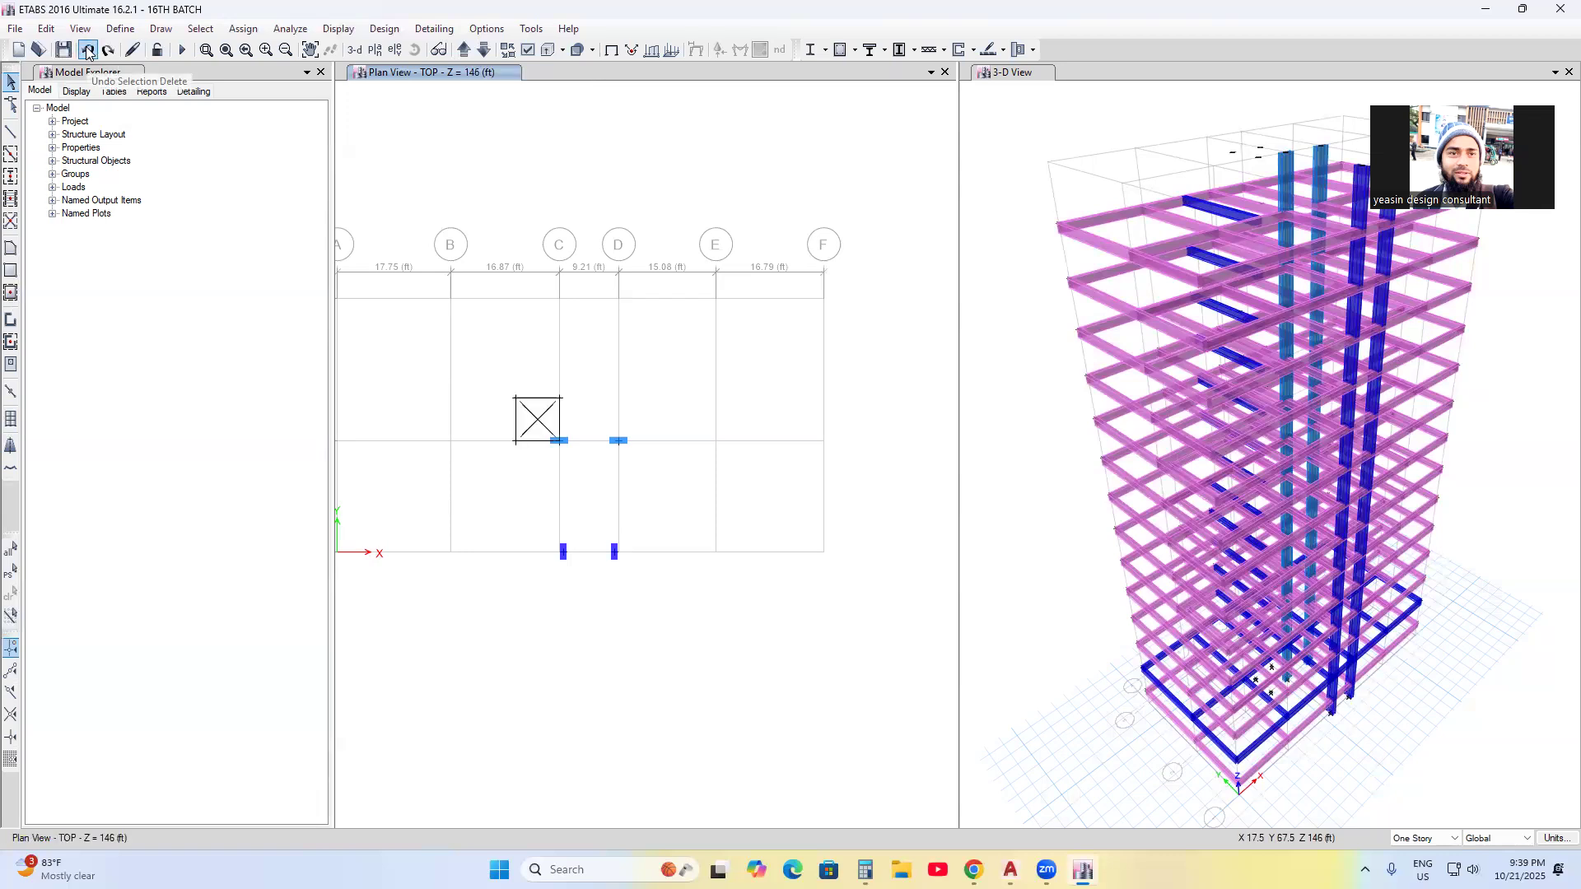
- Try to draw a LIFT MACHINE ROOM=8 panel over the TOP story's lift opening, and test deleting the panel there
click(10, 272)
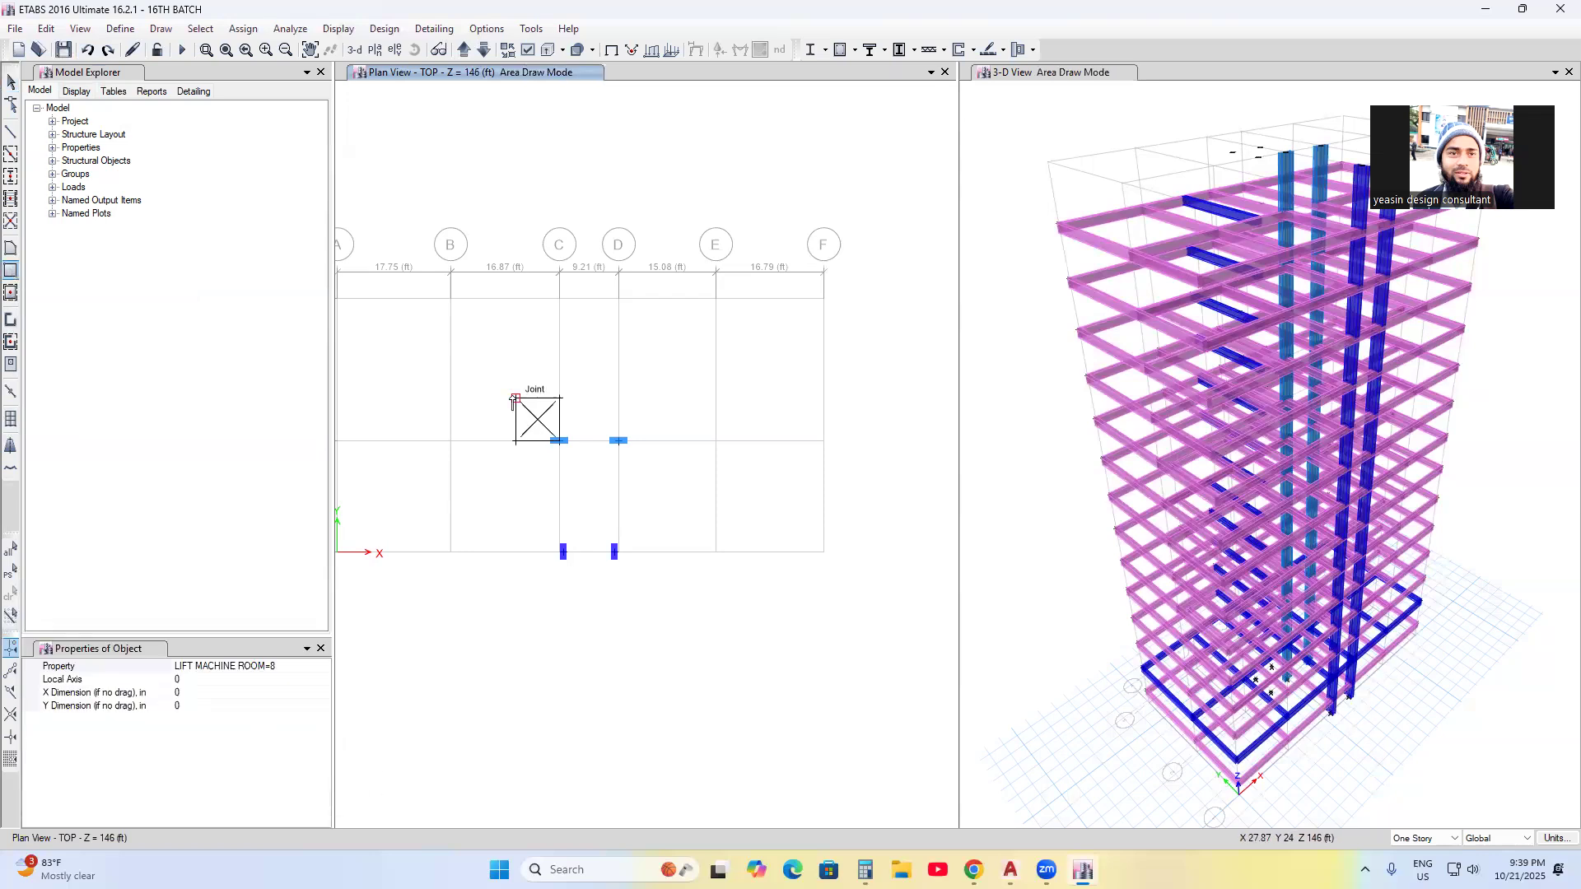
mouse_move(515, 399)
mouse_down()
mouse_move(539, 448)
mouse_move(556, 445)
mouse_up()
click(11, 83)
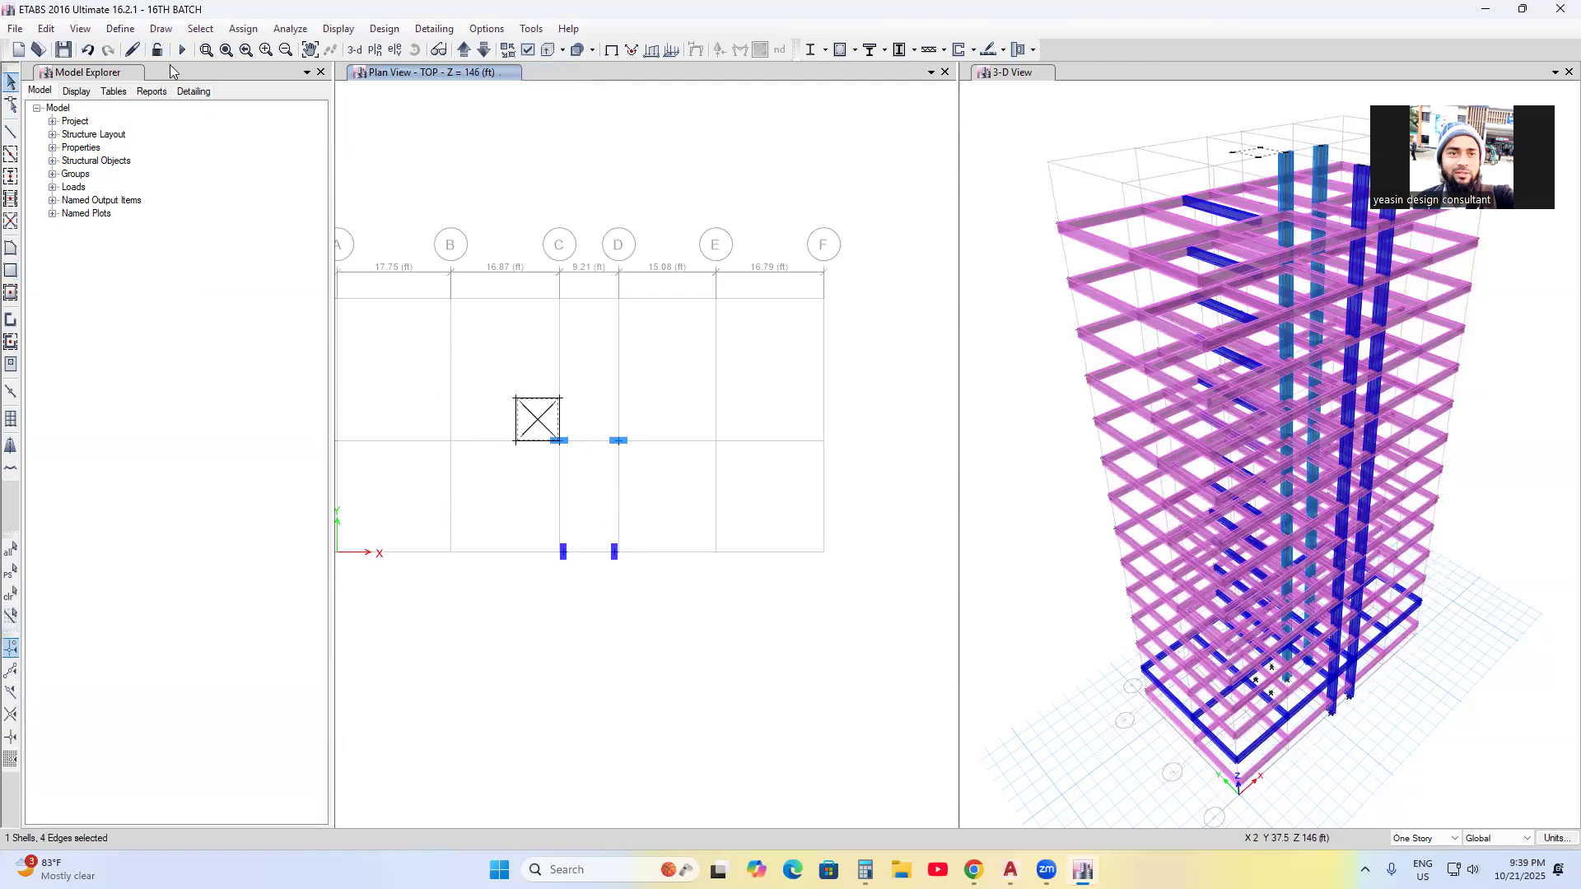
key(Delete)
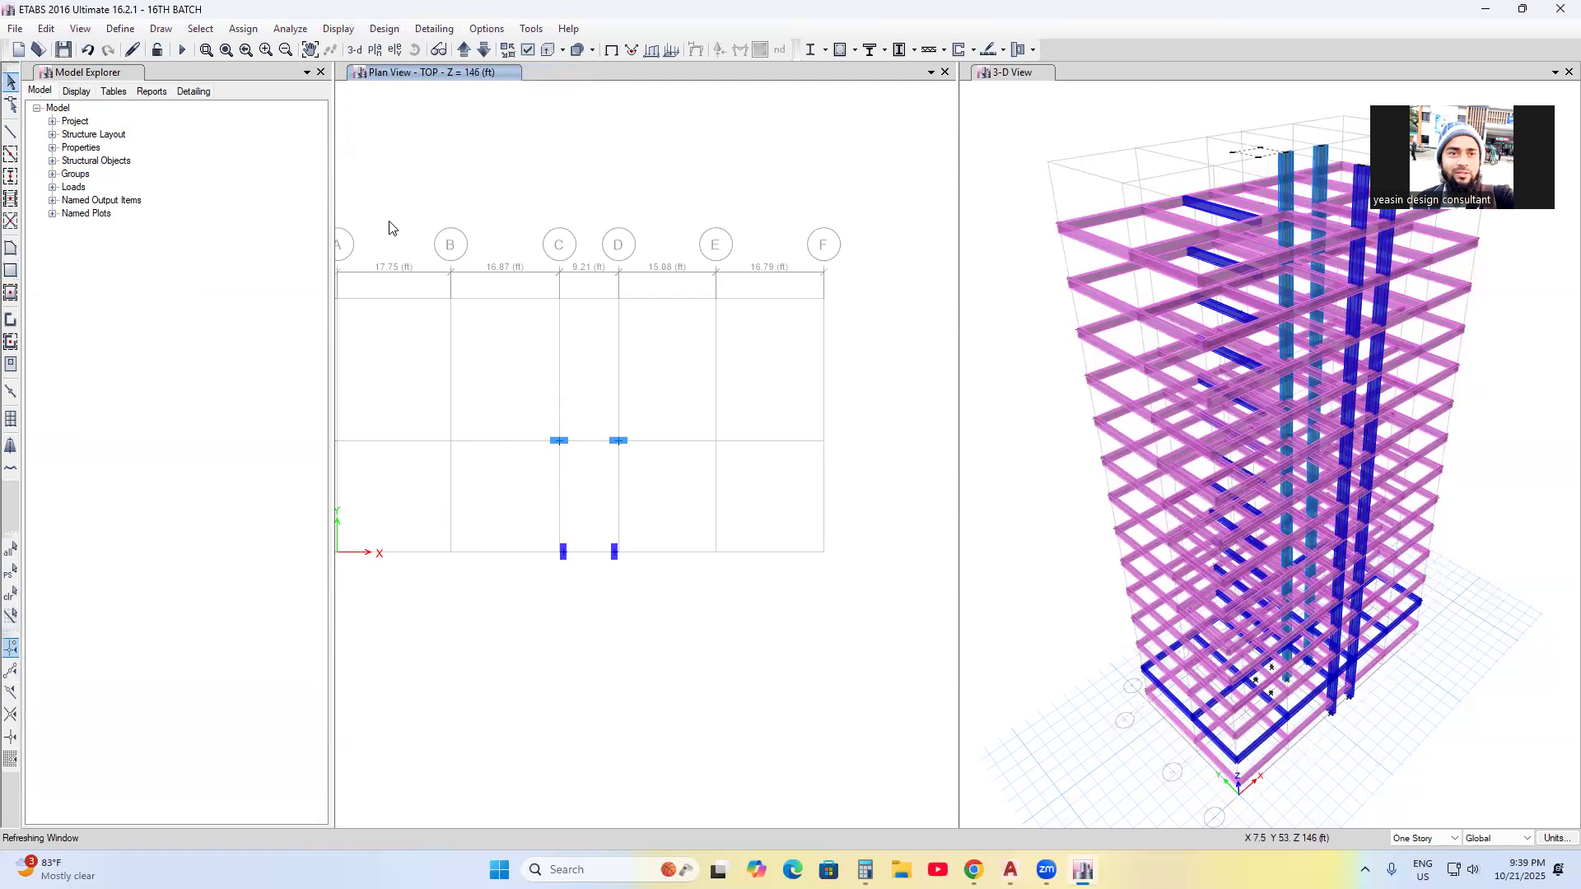
click(88, 49)
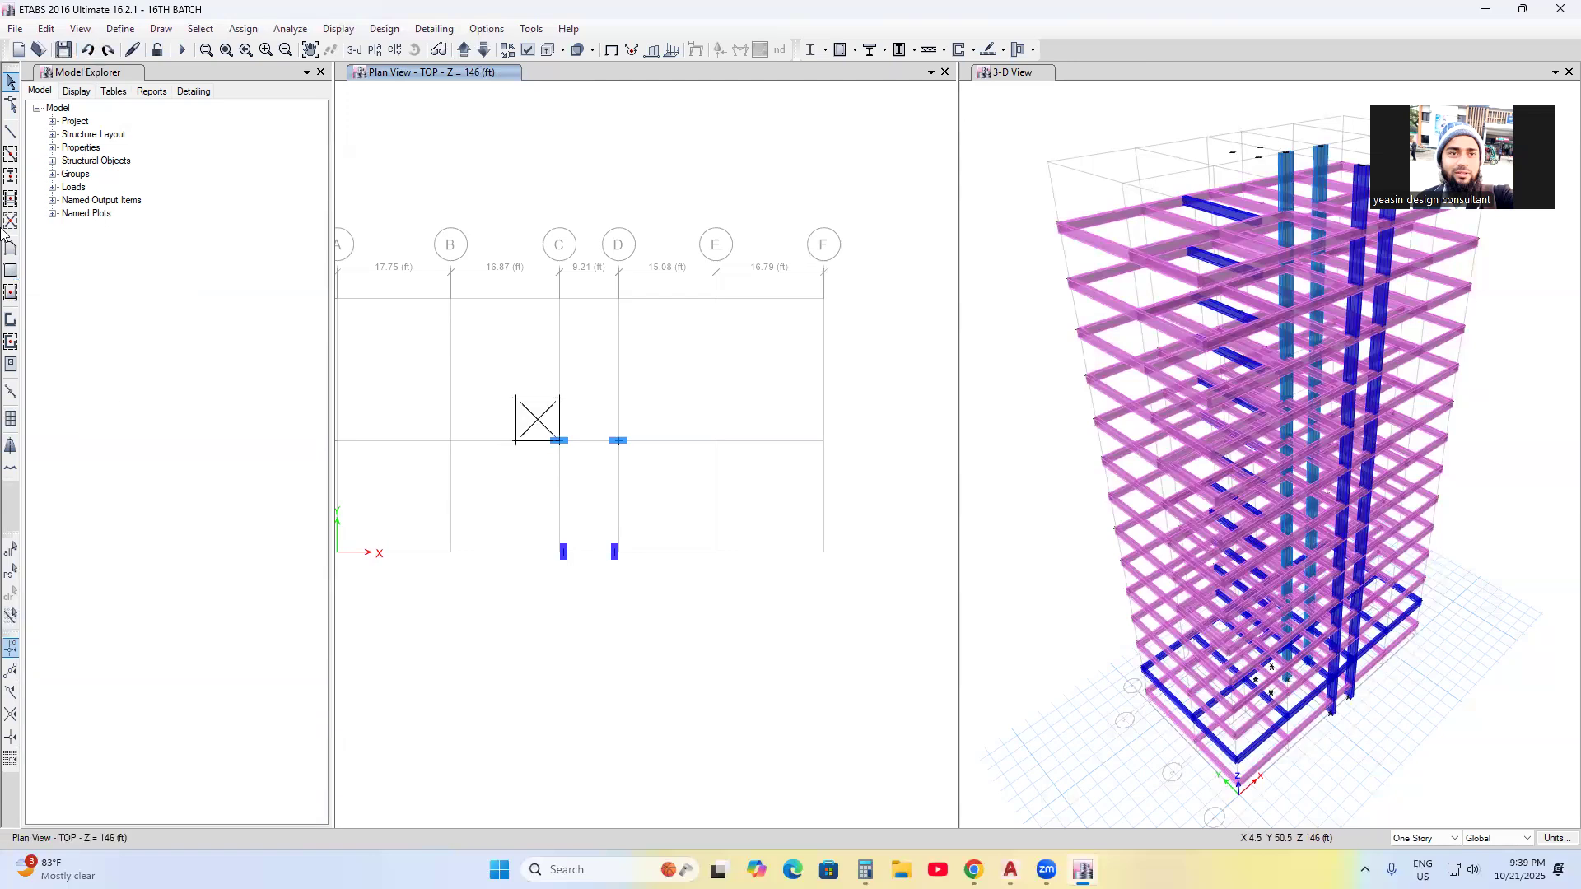
- Draw a STAIR=6 INCH rectangular floor panel, about 8.6 by 17.25 ft, between the four core columns at grids C and D on the TOP story
click(10, 270)
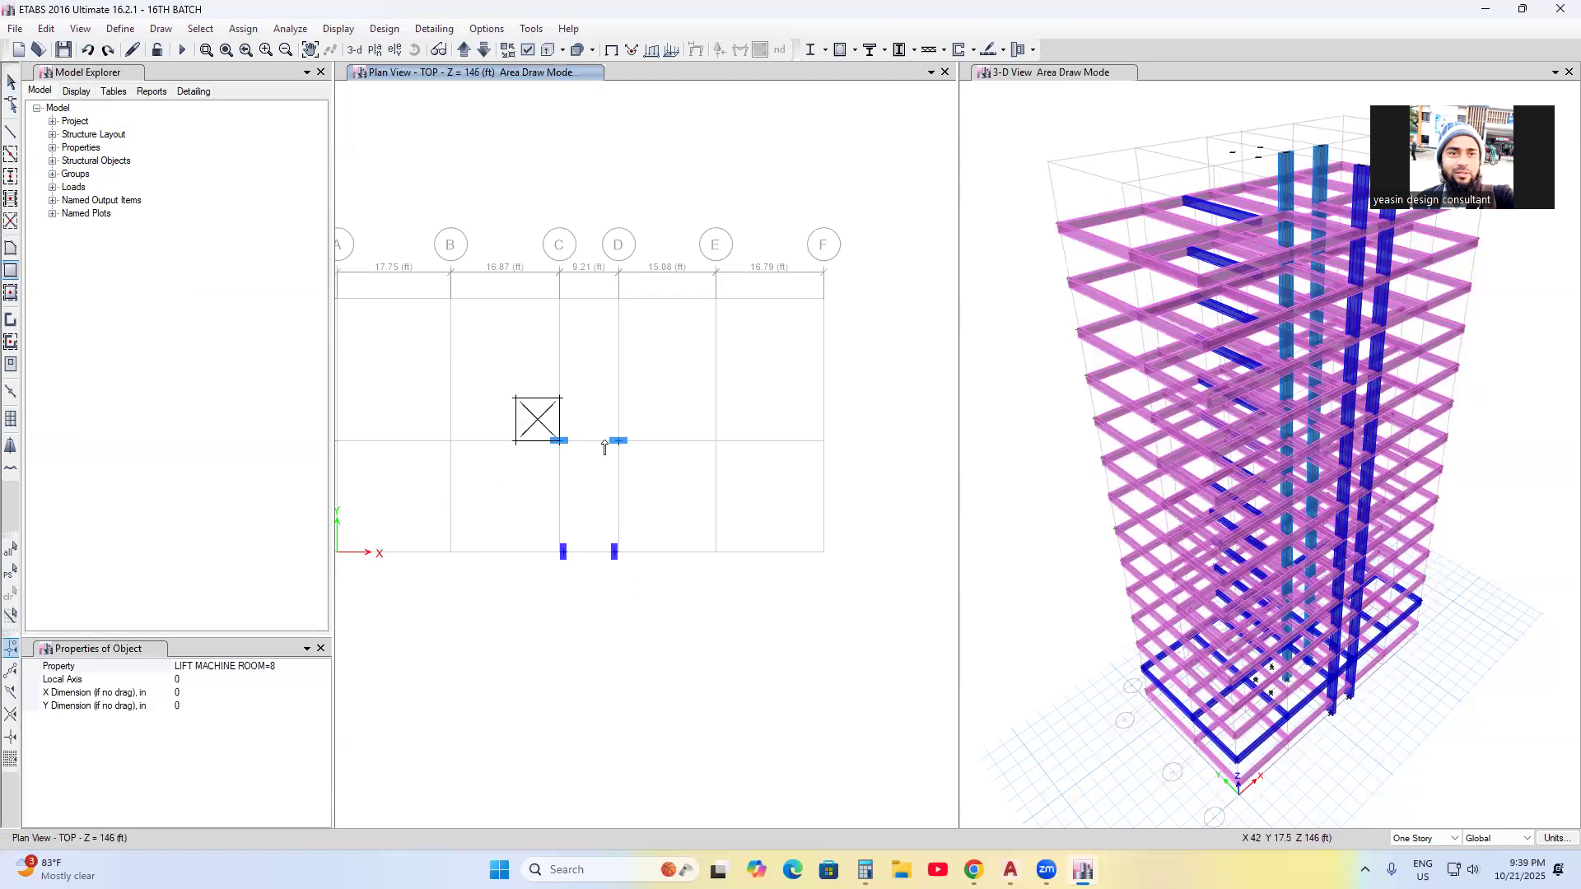
click(271, 666)
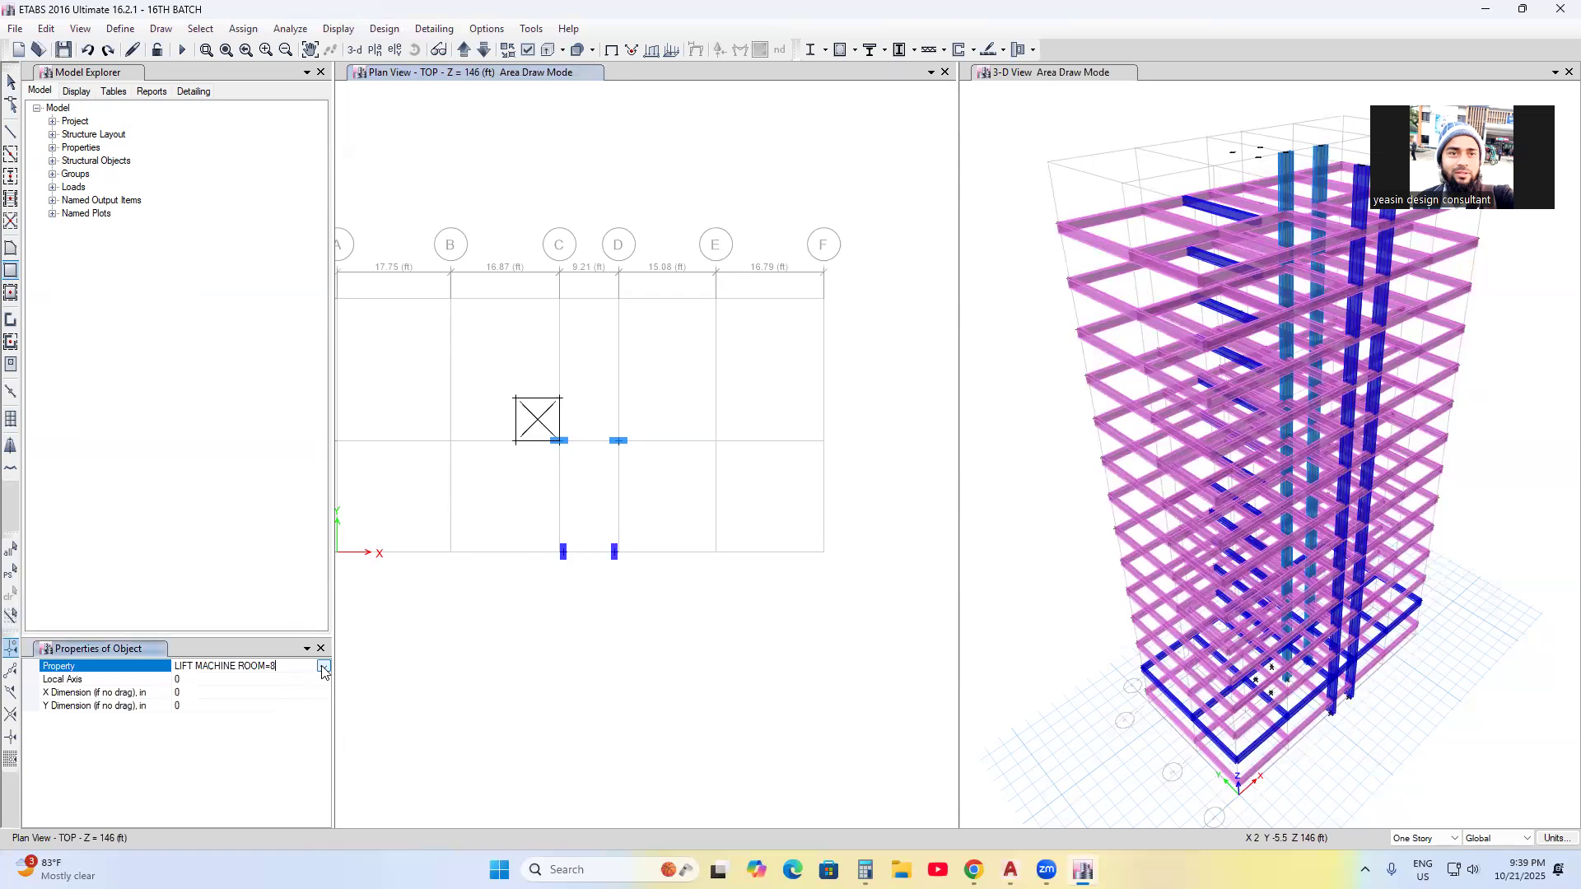
click(323, 666)
scroll(250, 716, down, 1)
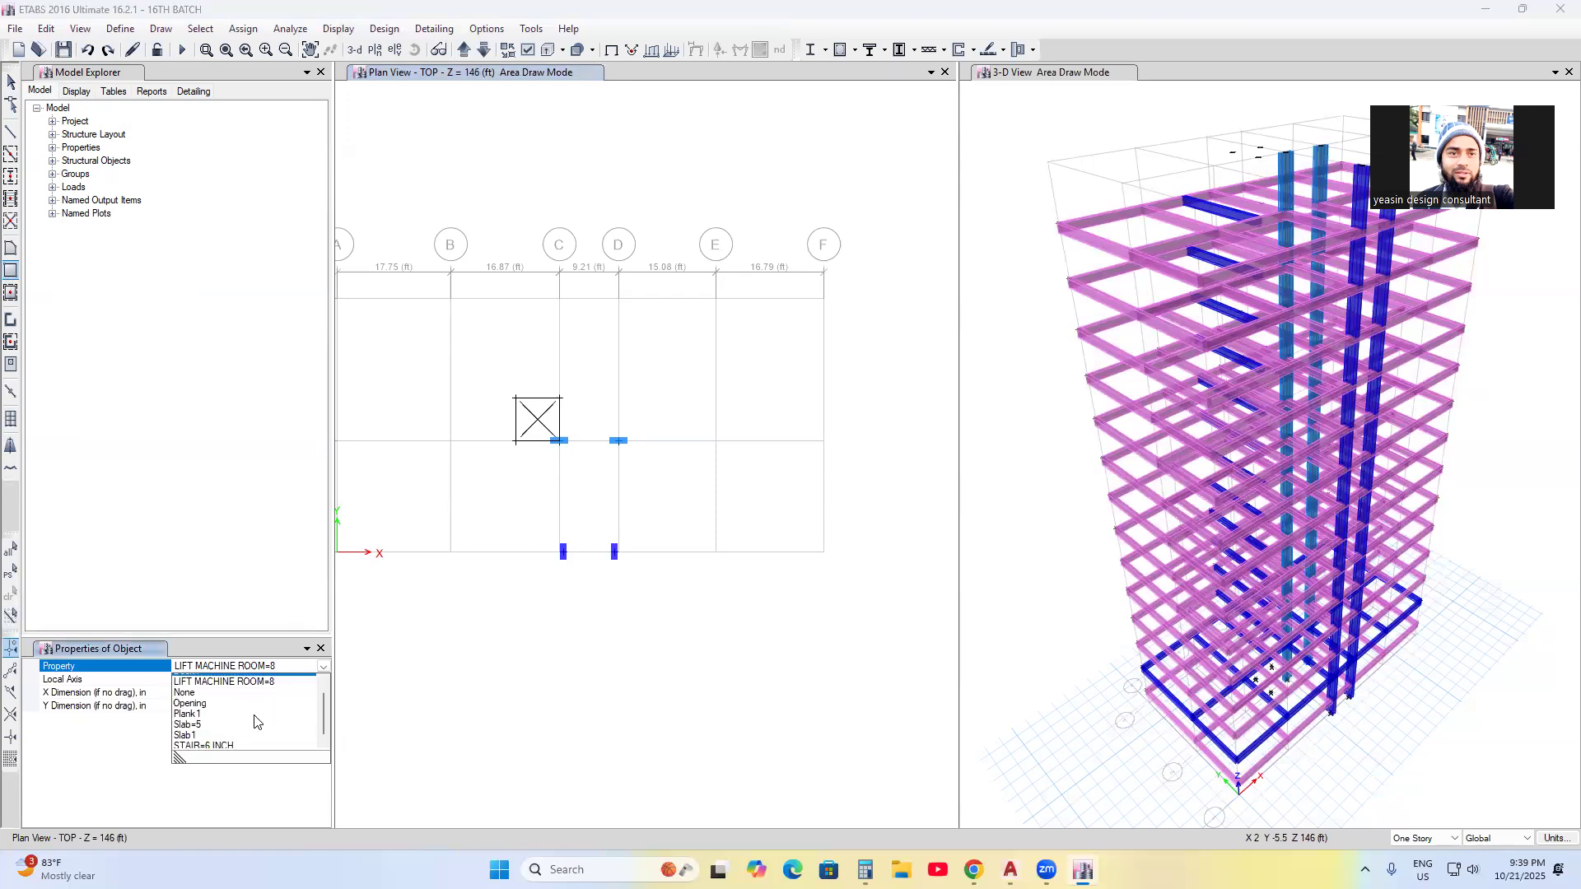
click(213, 744)
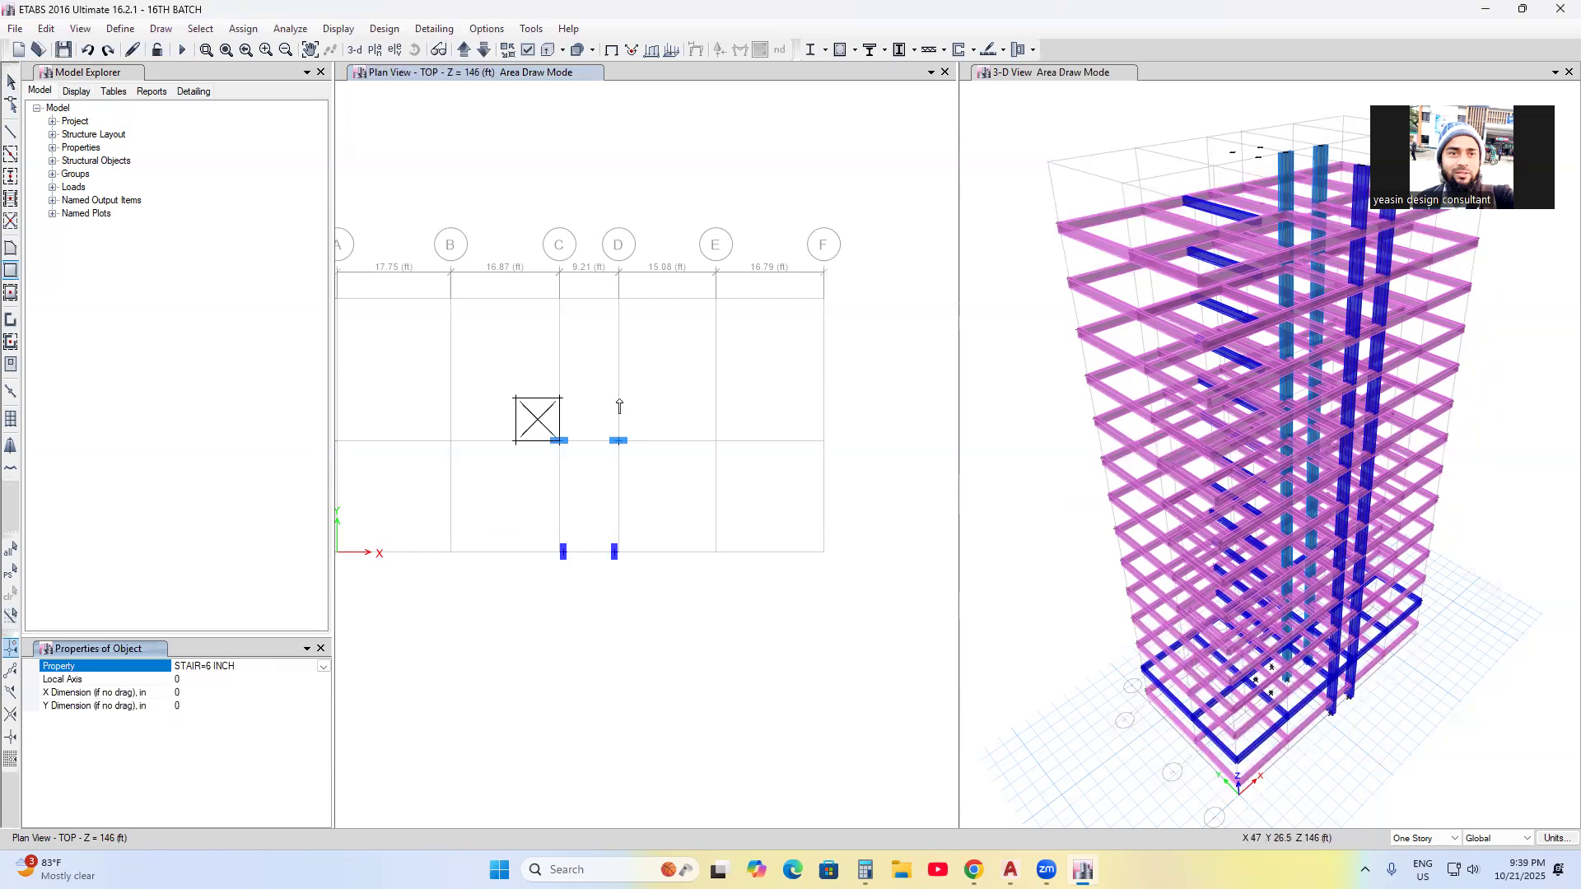
click(564, 447)
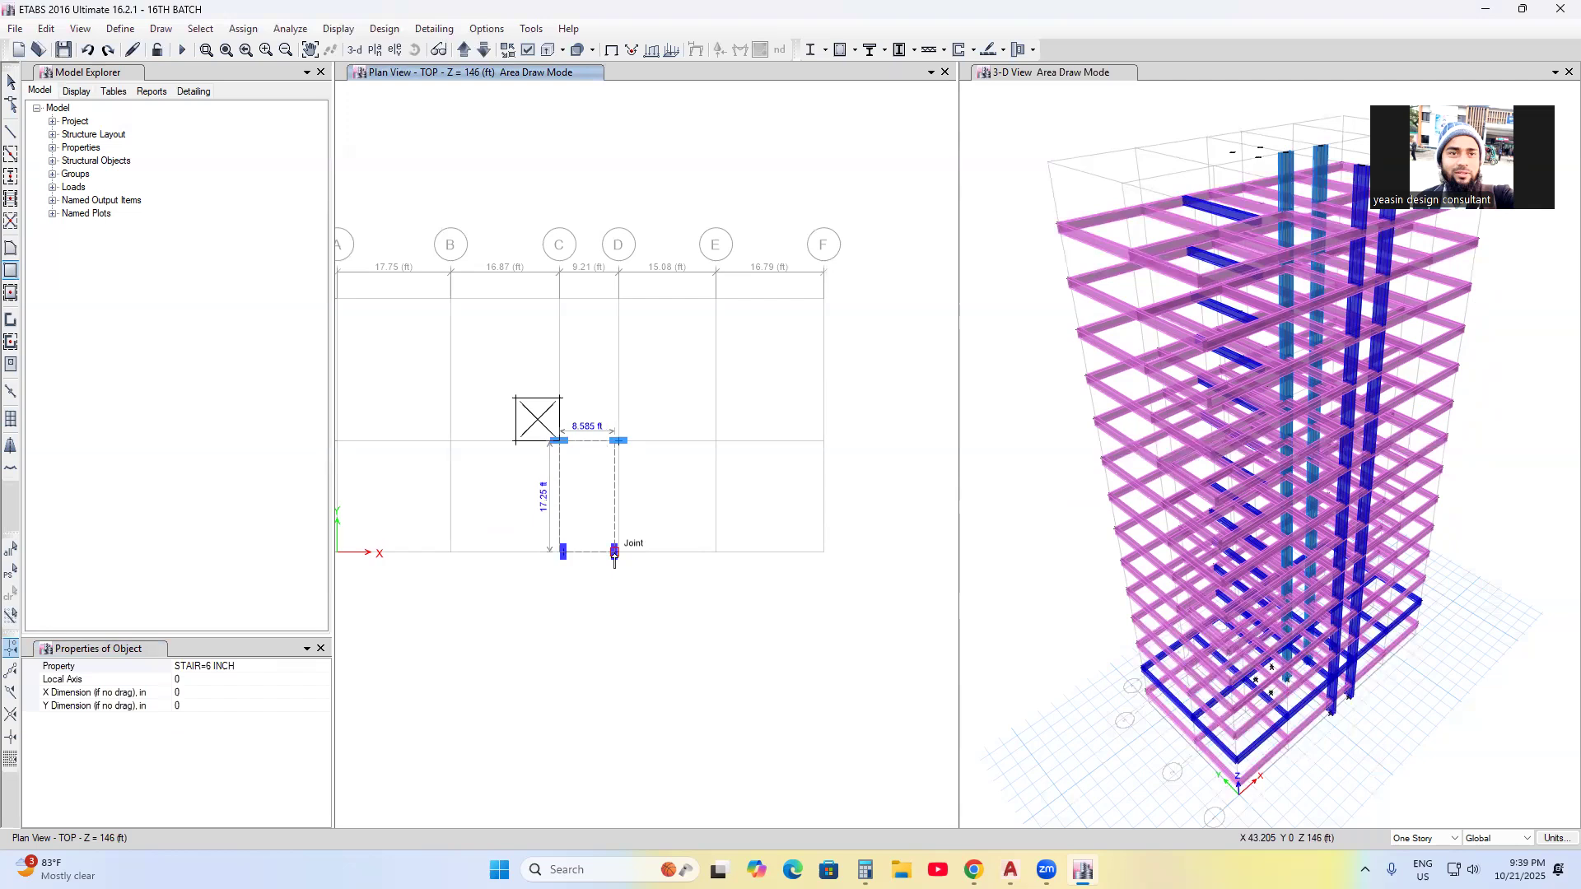
click(613, 551)
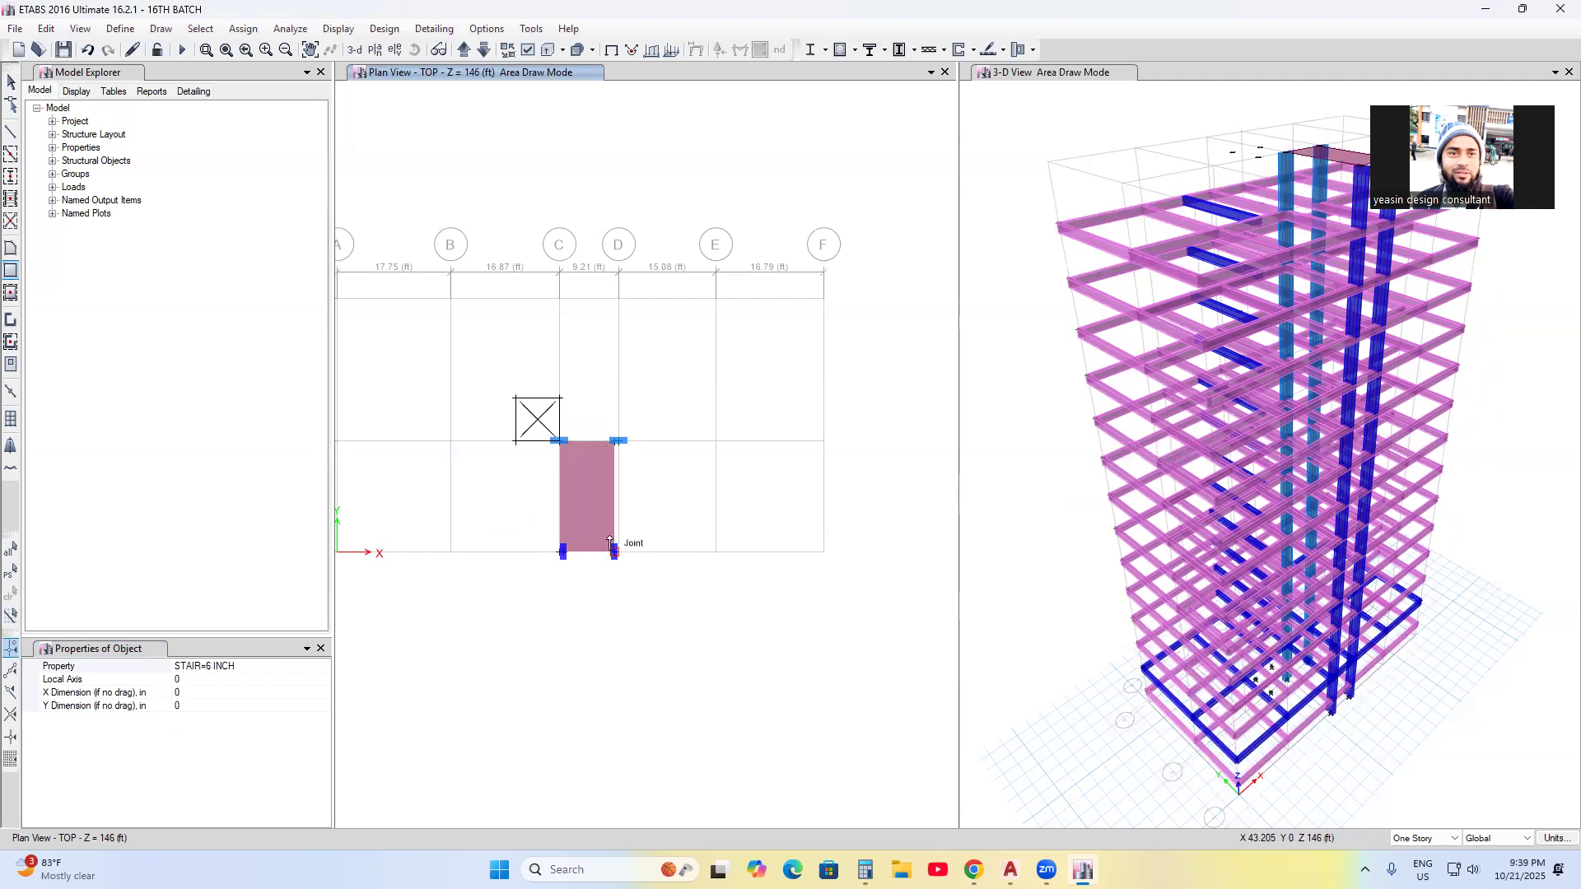
scroll(629, 532, up, 4)
key(Escape)
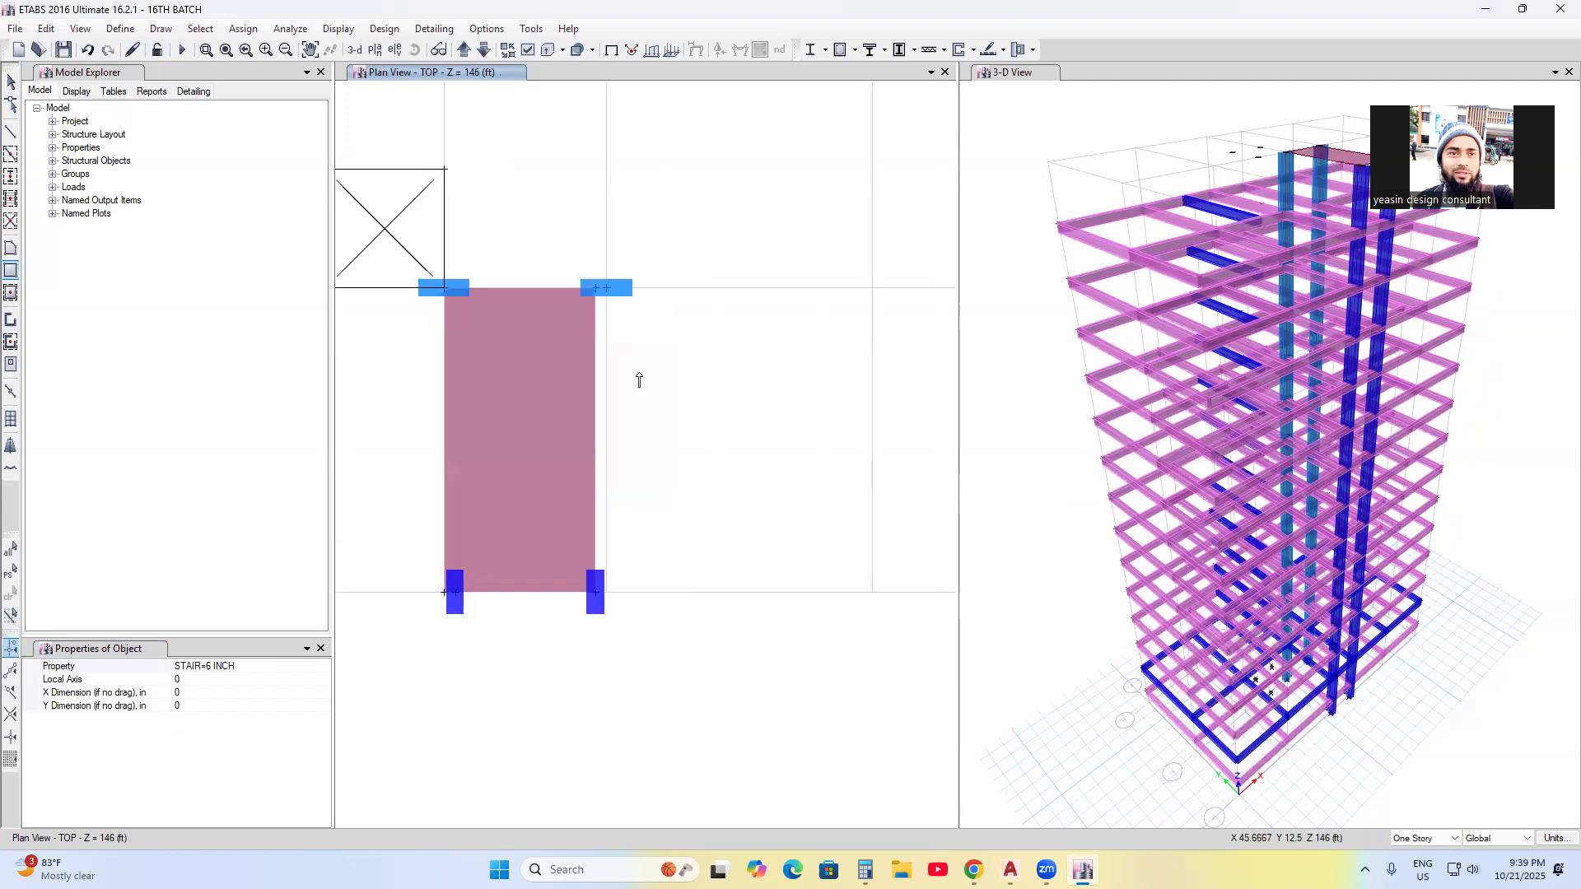
- Fill the narrow strip between the stair panel and grid D with another STAIR=6 INCH panel on the TOP story
click(607, 290)
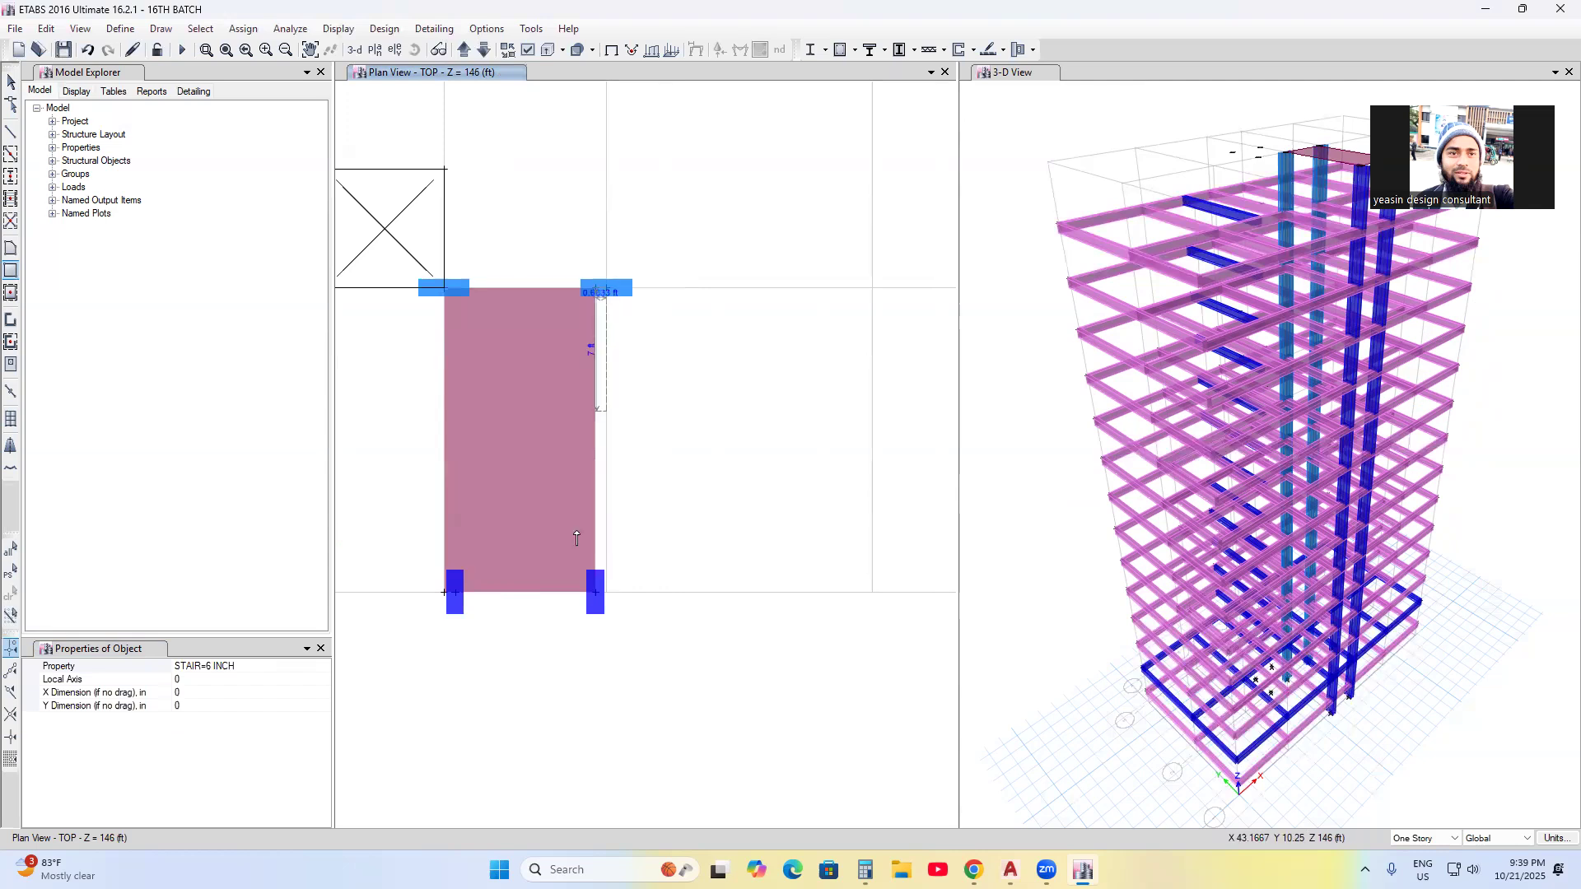
click(596, 587)
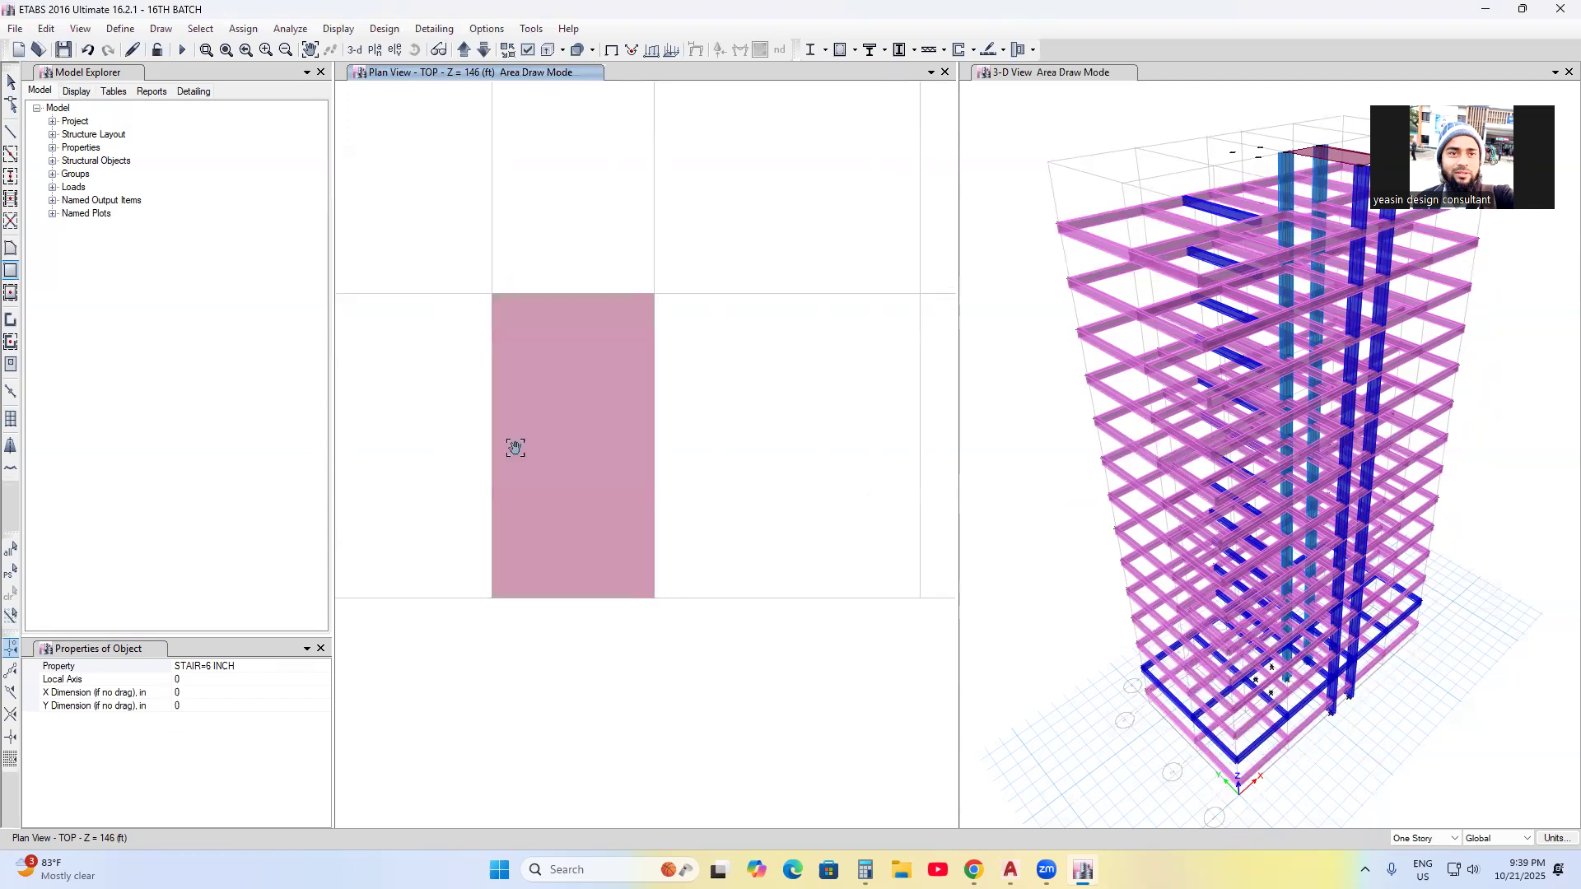
scroll(630, 418, down, 4)
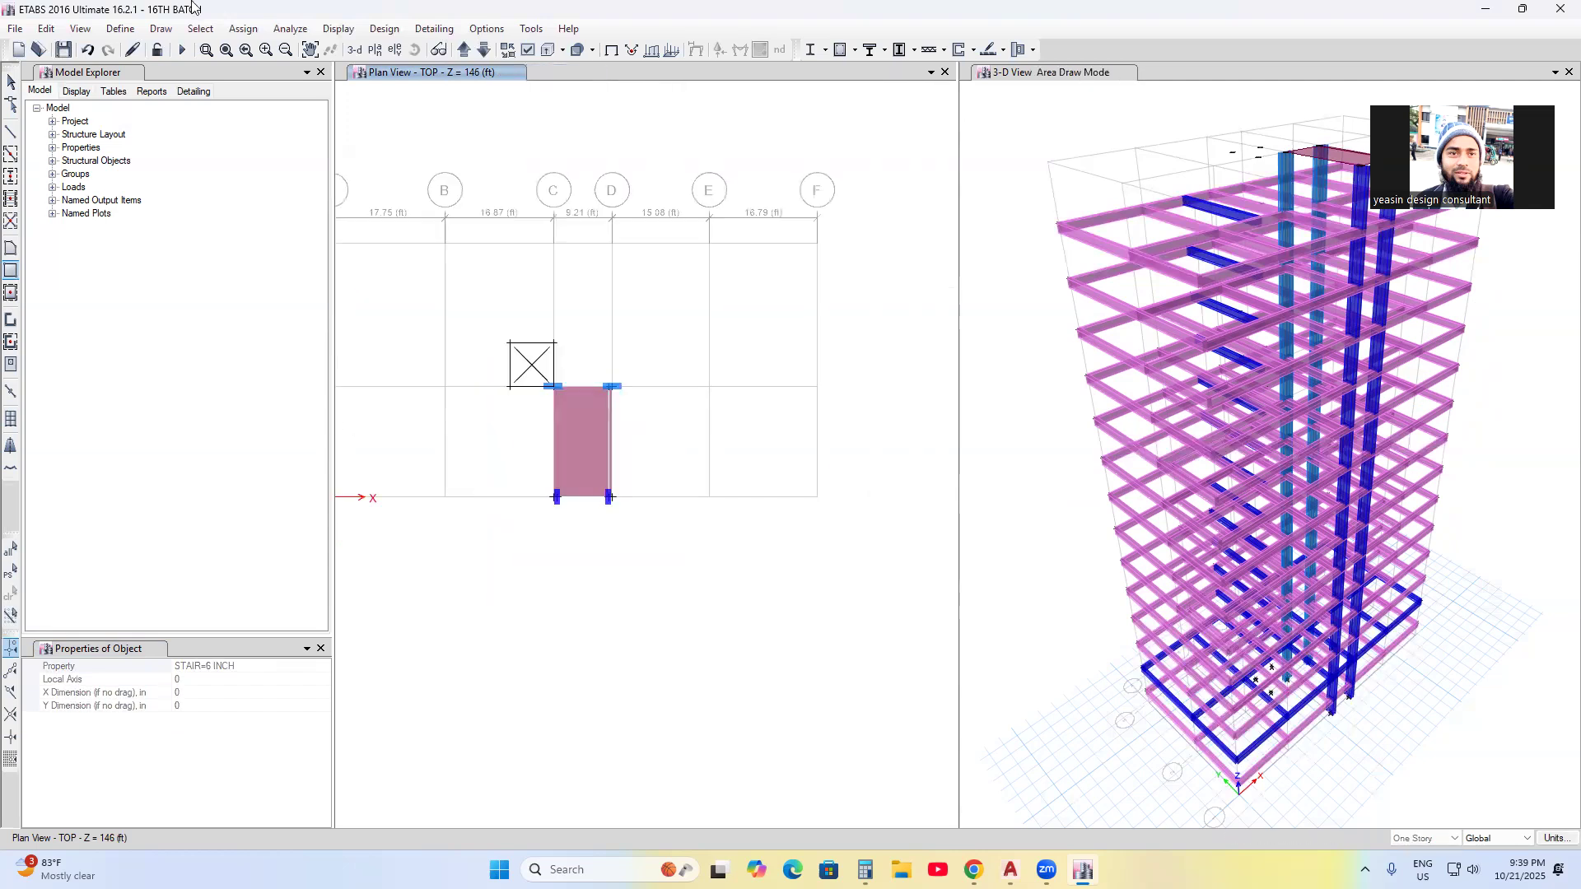
- Go down one story and examine the 13TH story plan around the lift opening and core columns
click(484, 49)
scroll(610, 270, down, 5)
scroll(645, 335, up, 5)
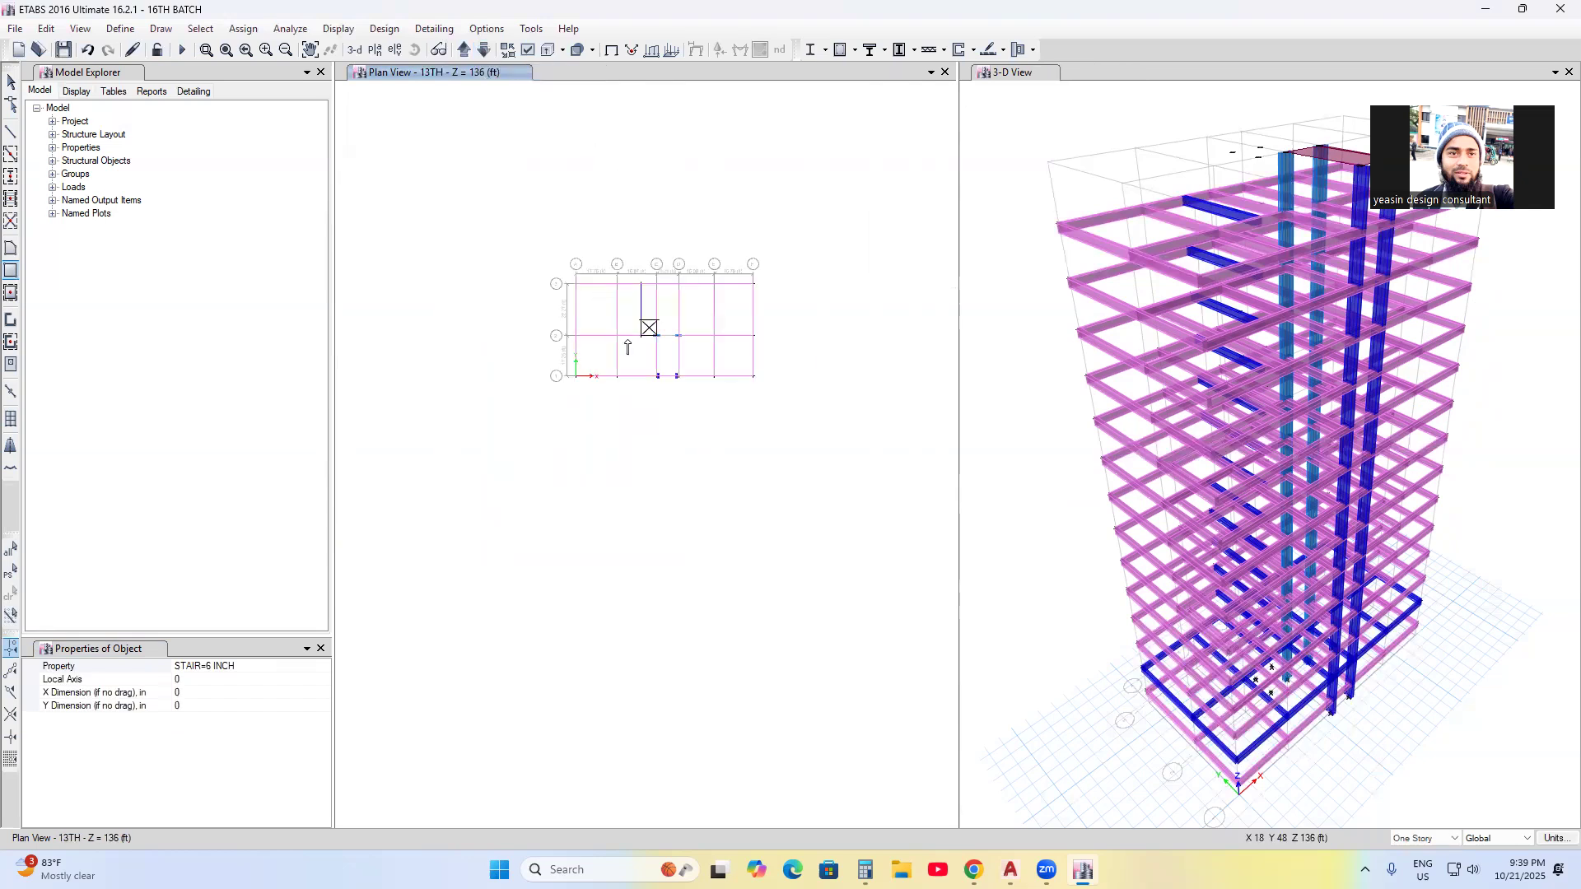
key(Escape)
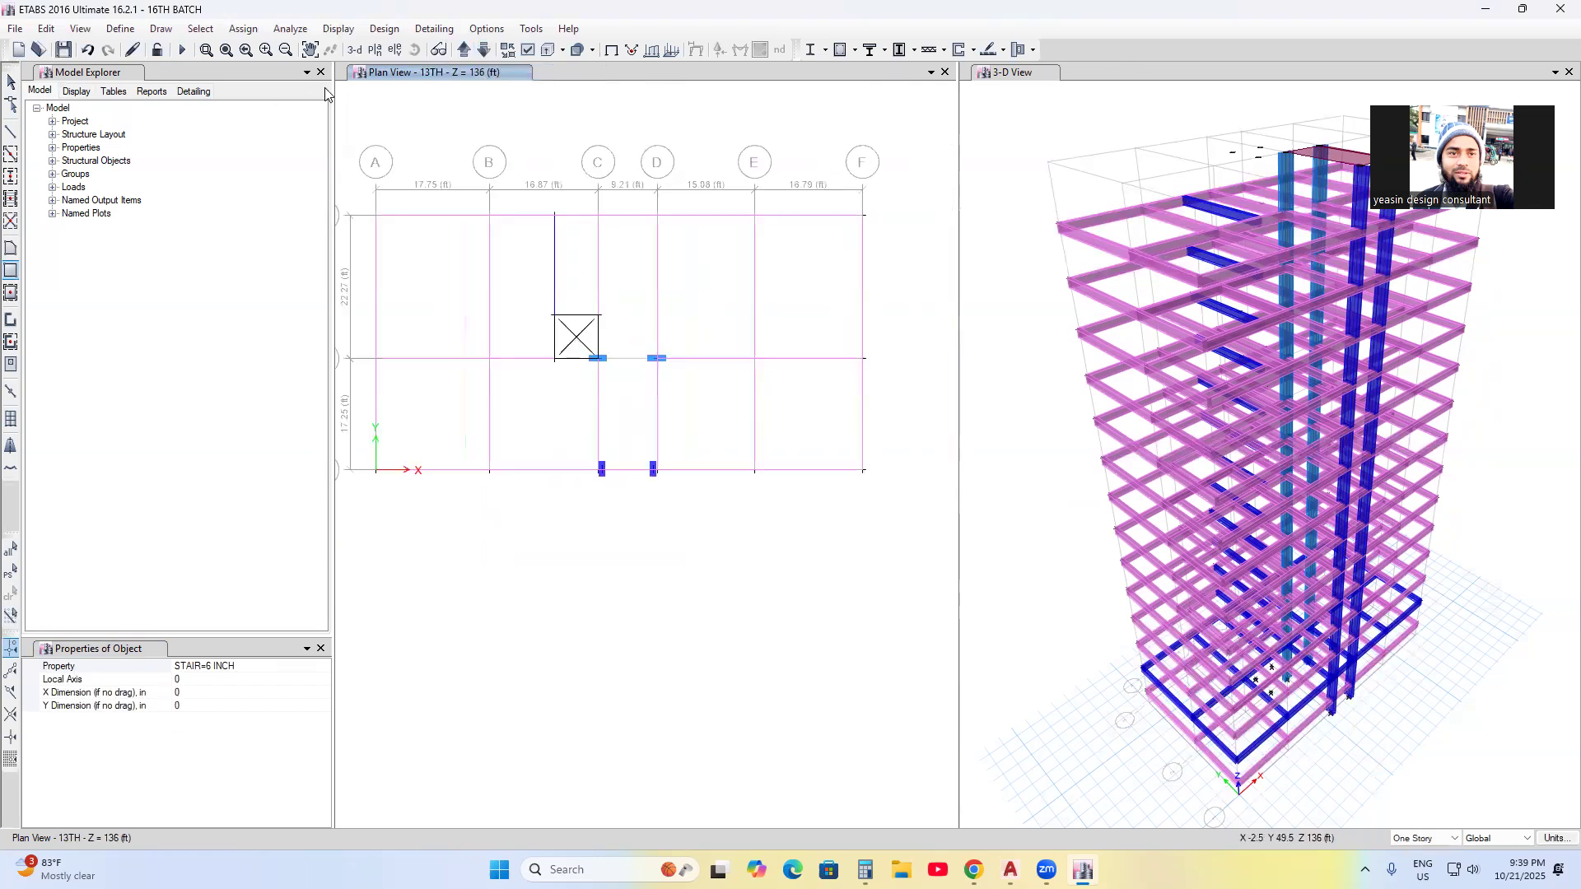
middle_drag(611, 330, 613, 363)
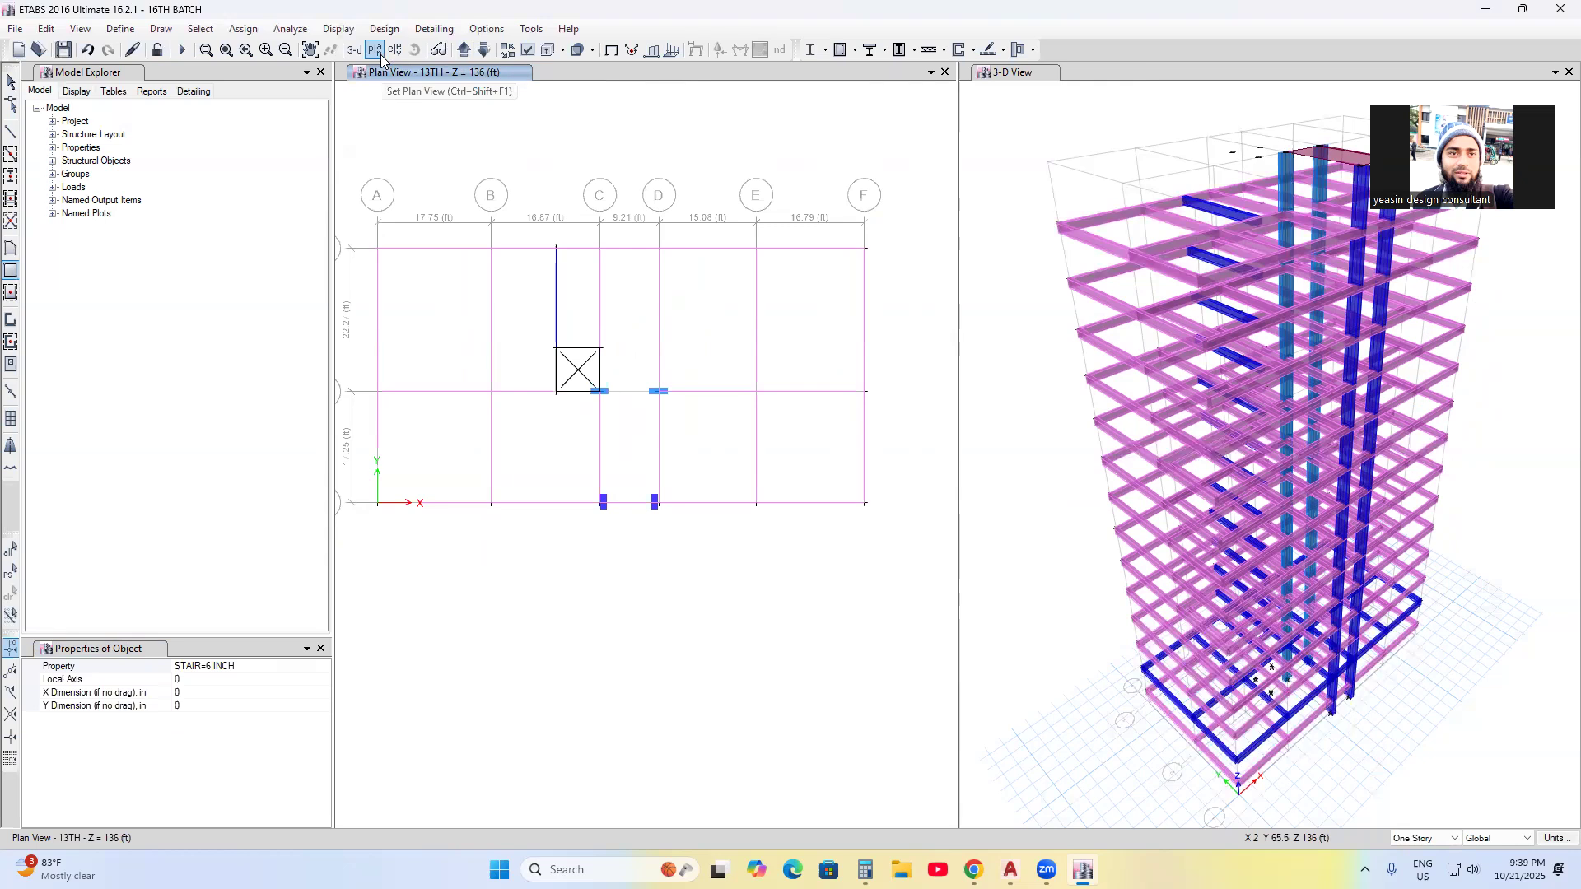
- Open the GF story plan view and toggle its extruded display to examine the beam layout
click(377, 51)
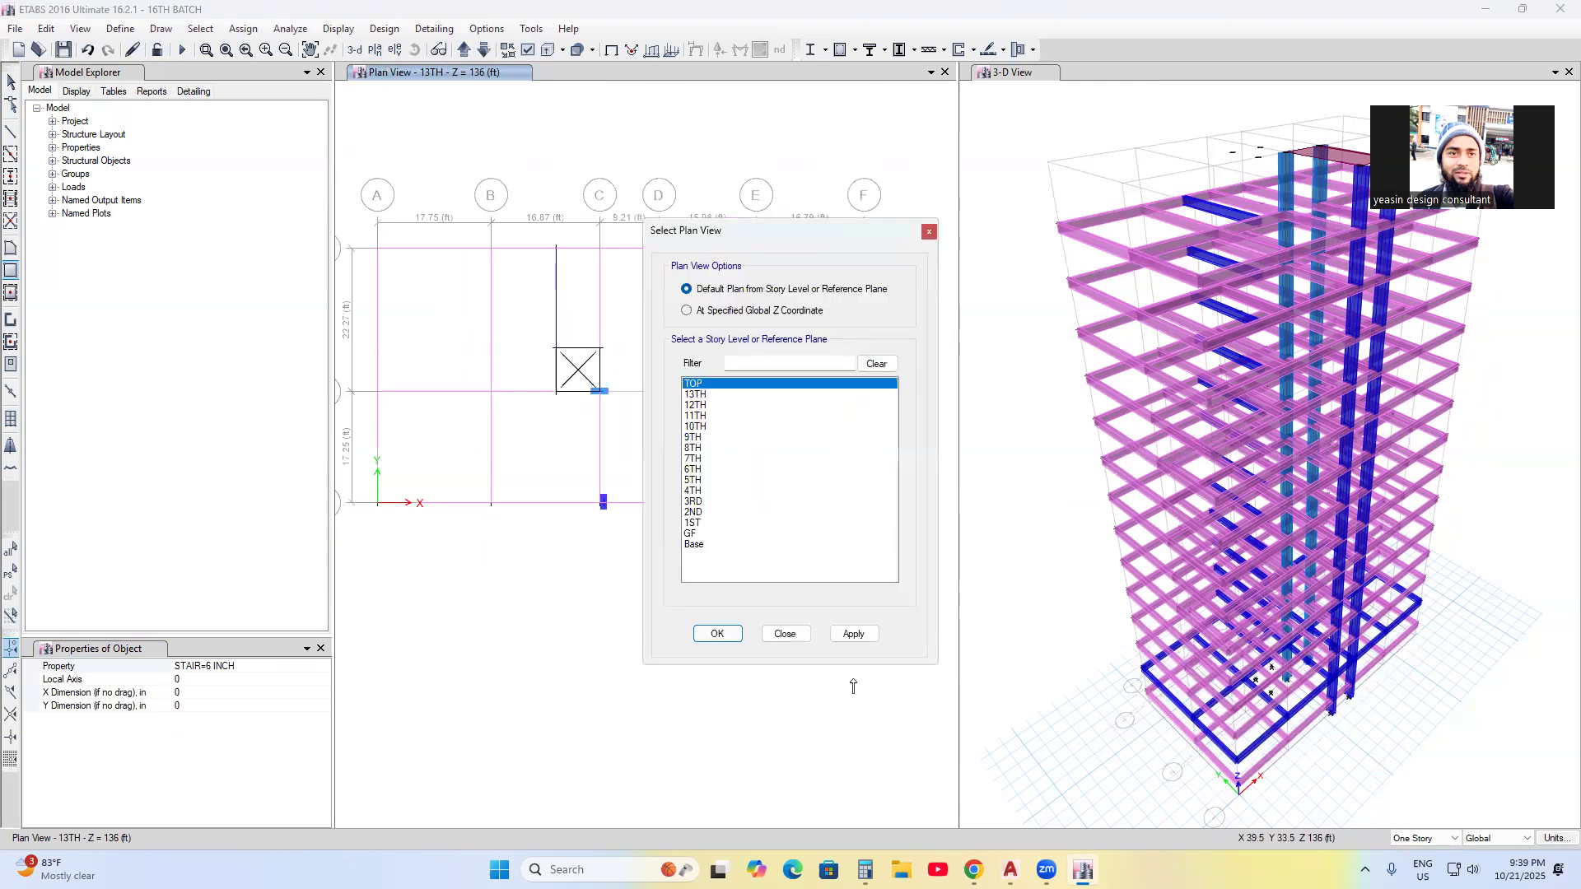
click(698, 534)
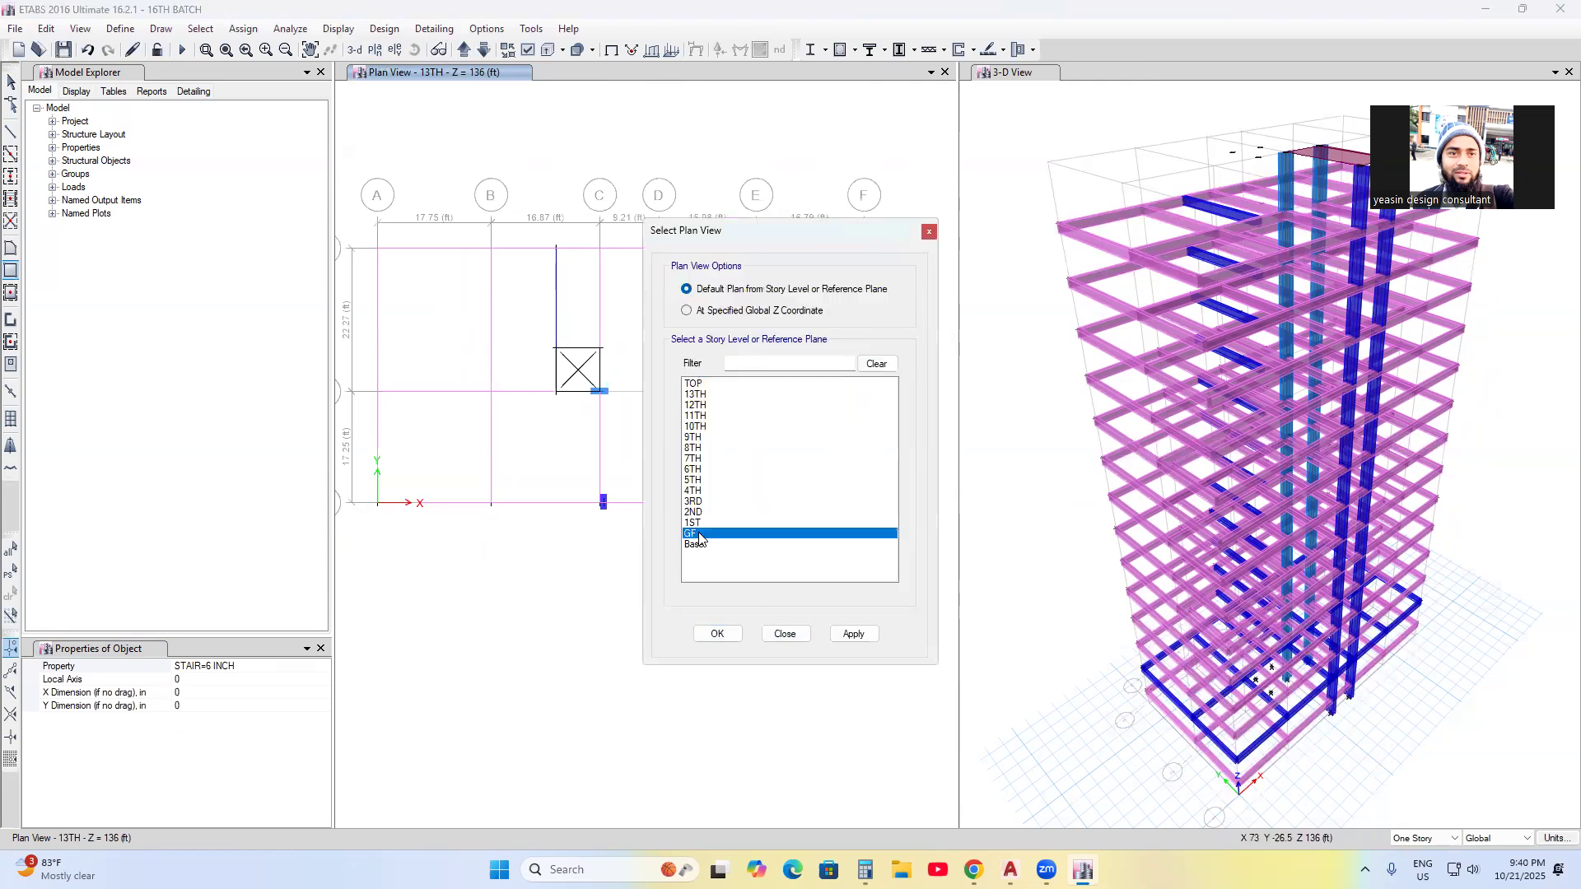
click(854, 634)
click(784, 634)
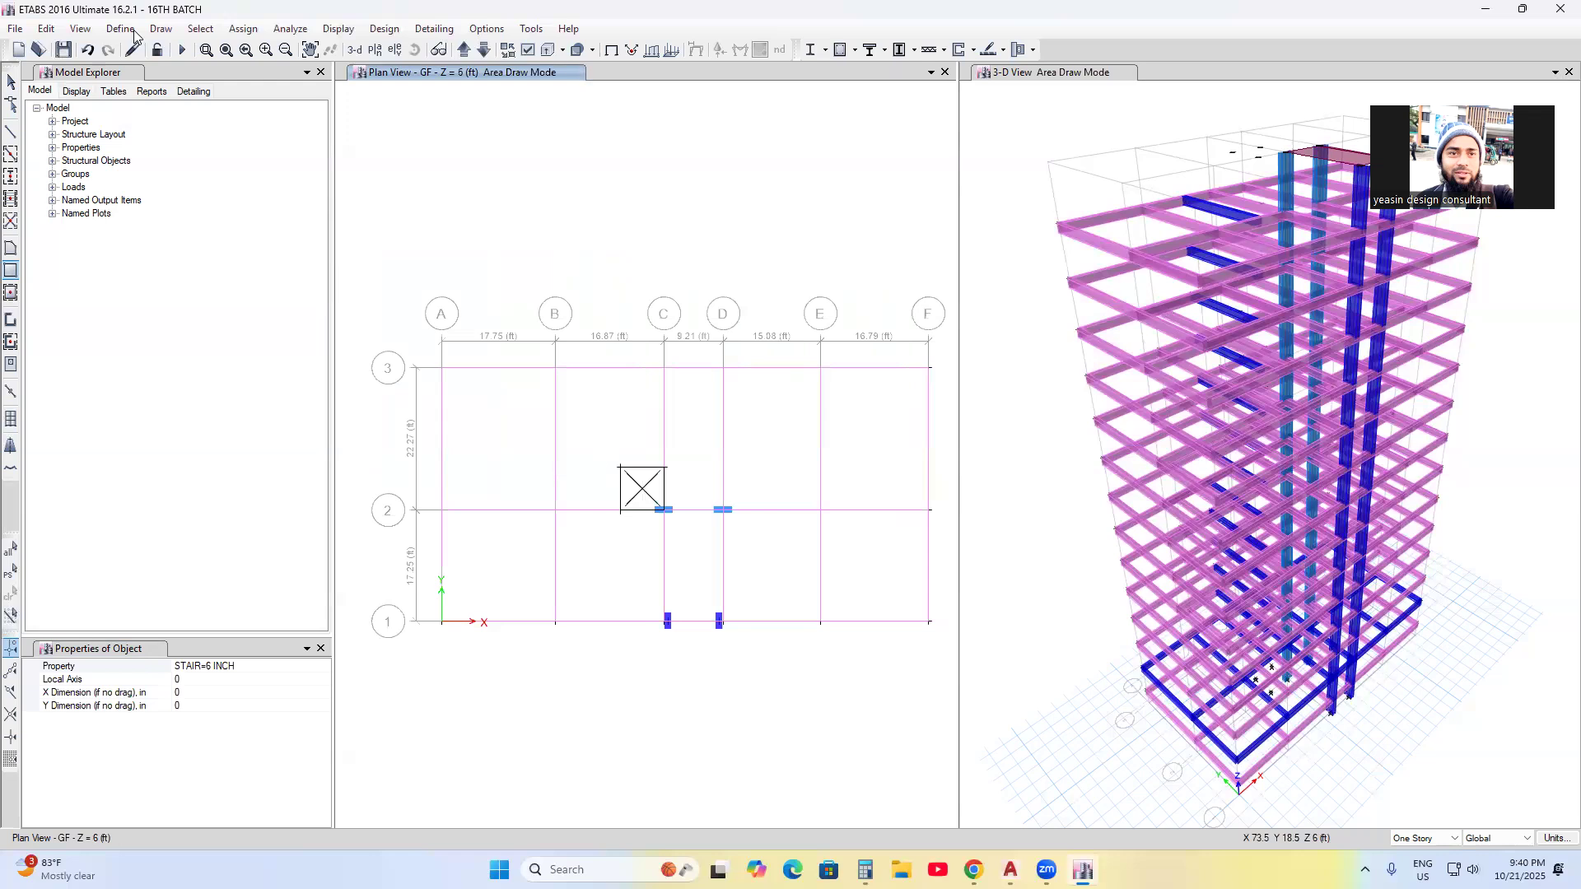
key(Escape)
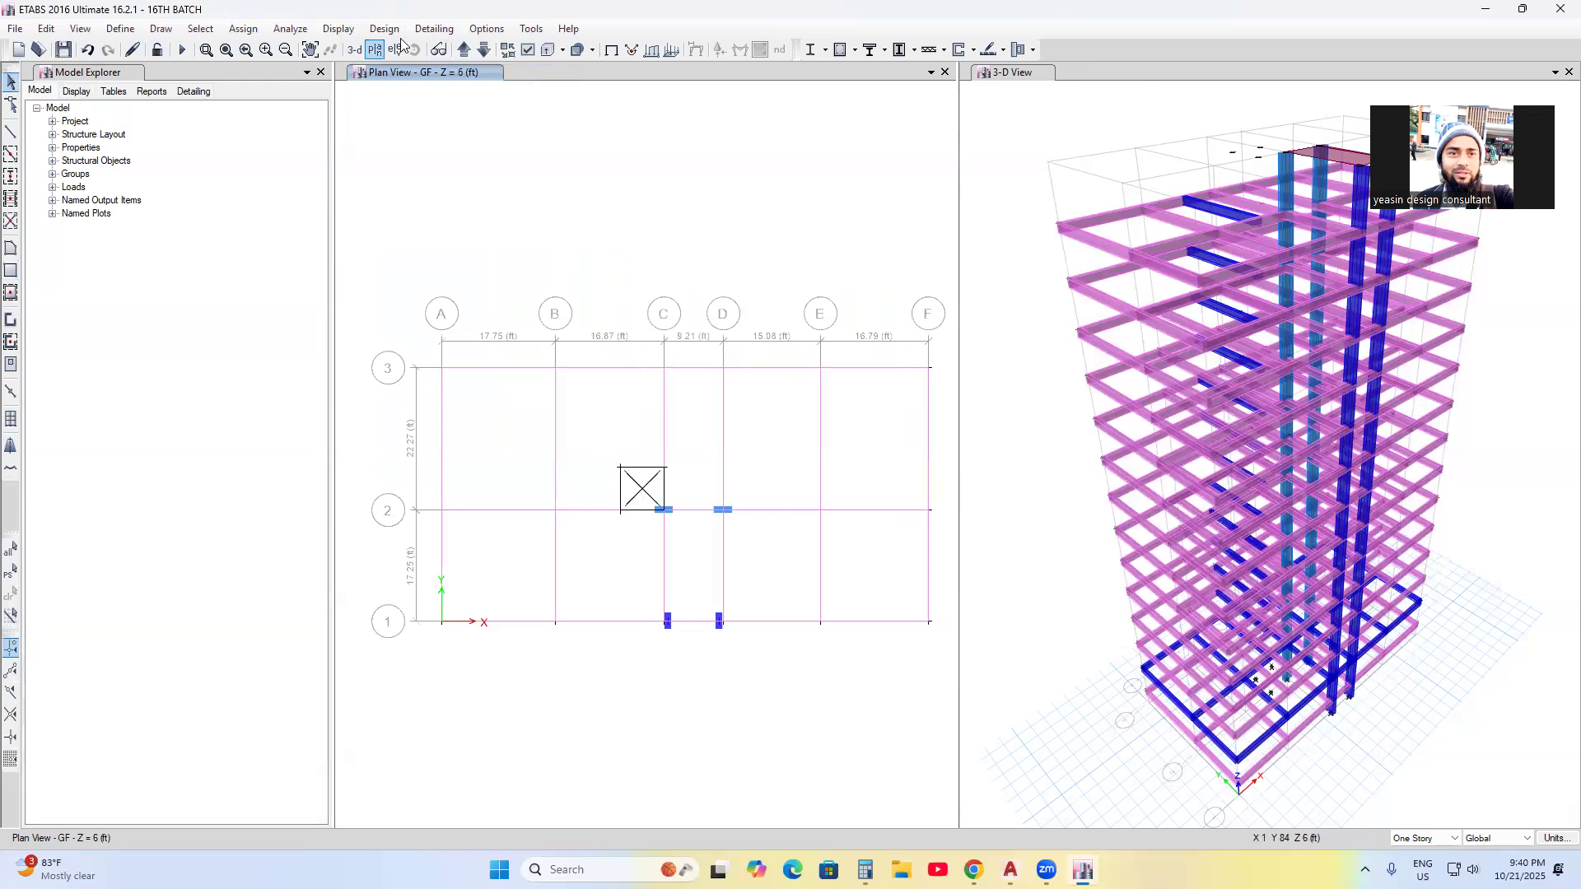
click(550, 51)
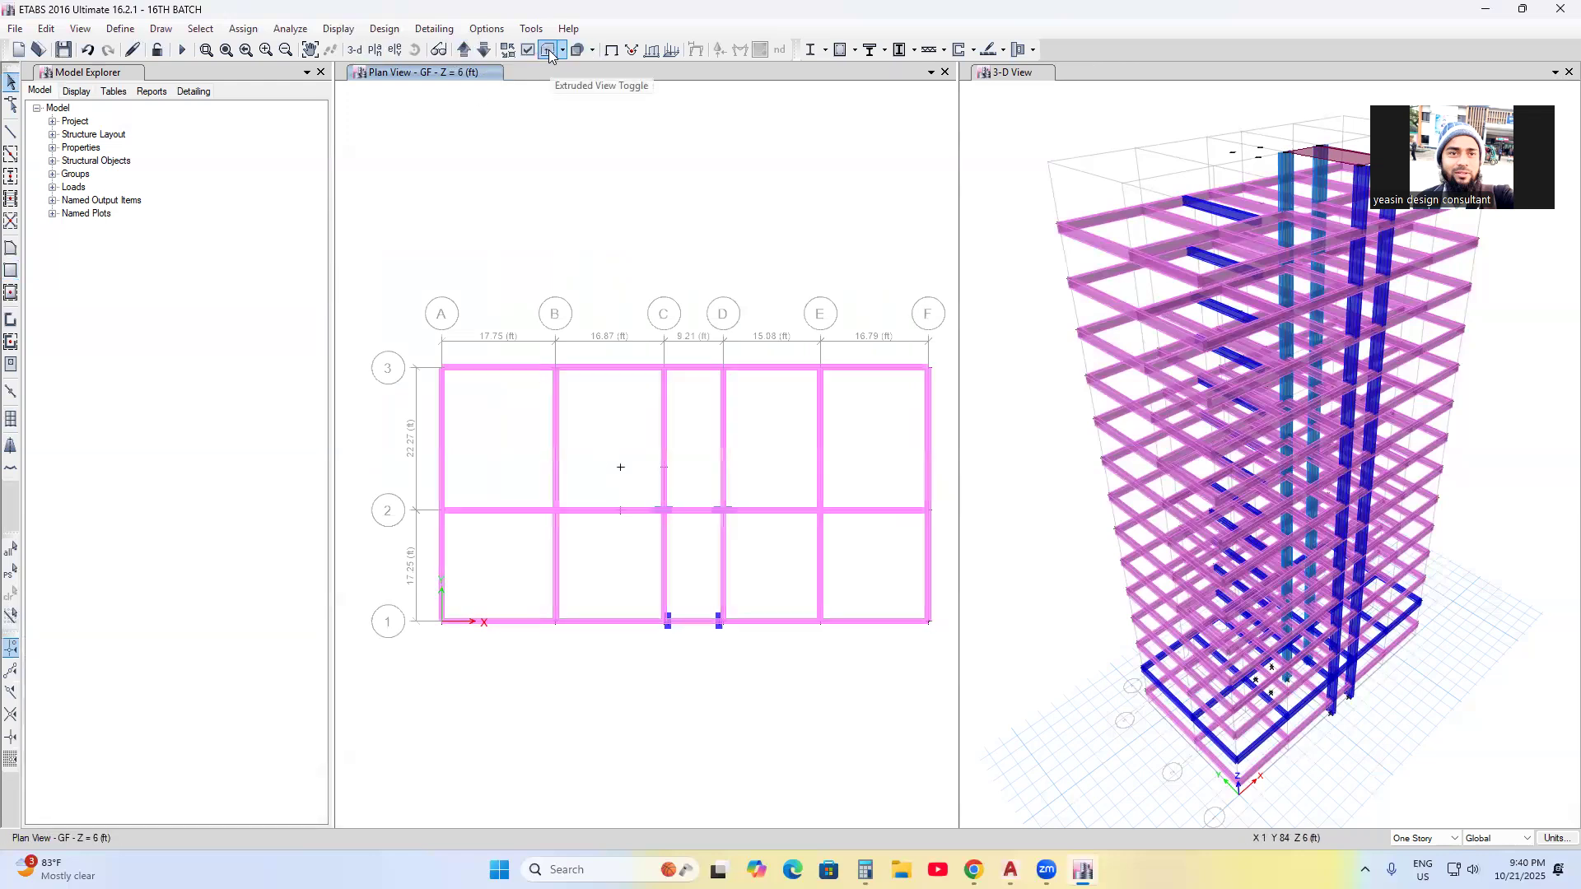
- Switch the plan window to a 3-D view and rotate the building to inspect the columns and the stair slab at the top
click(357, 51)
drag(725, 494, 689, 472)
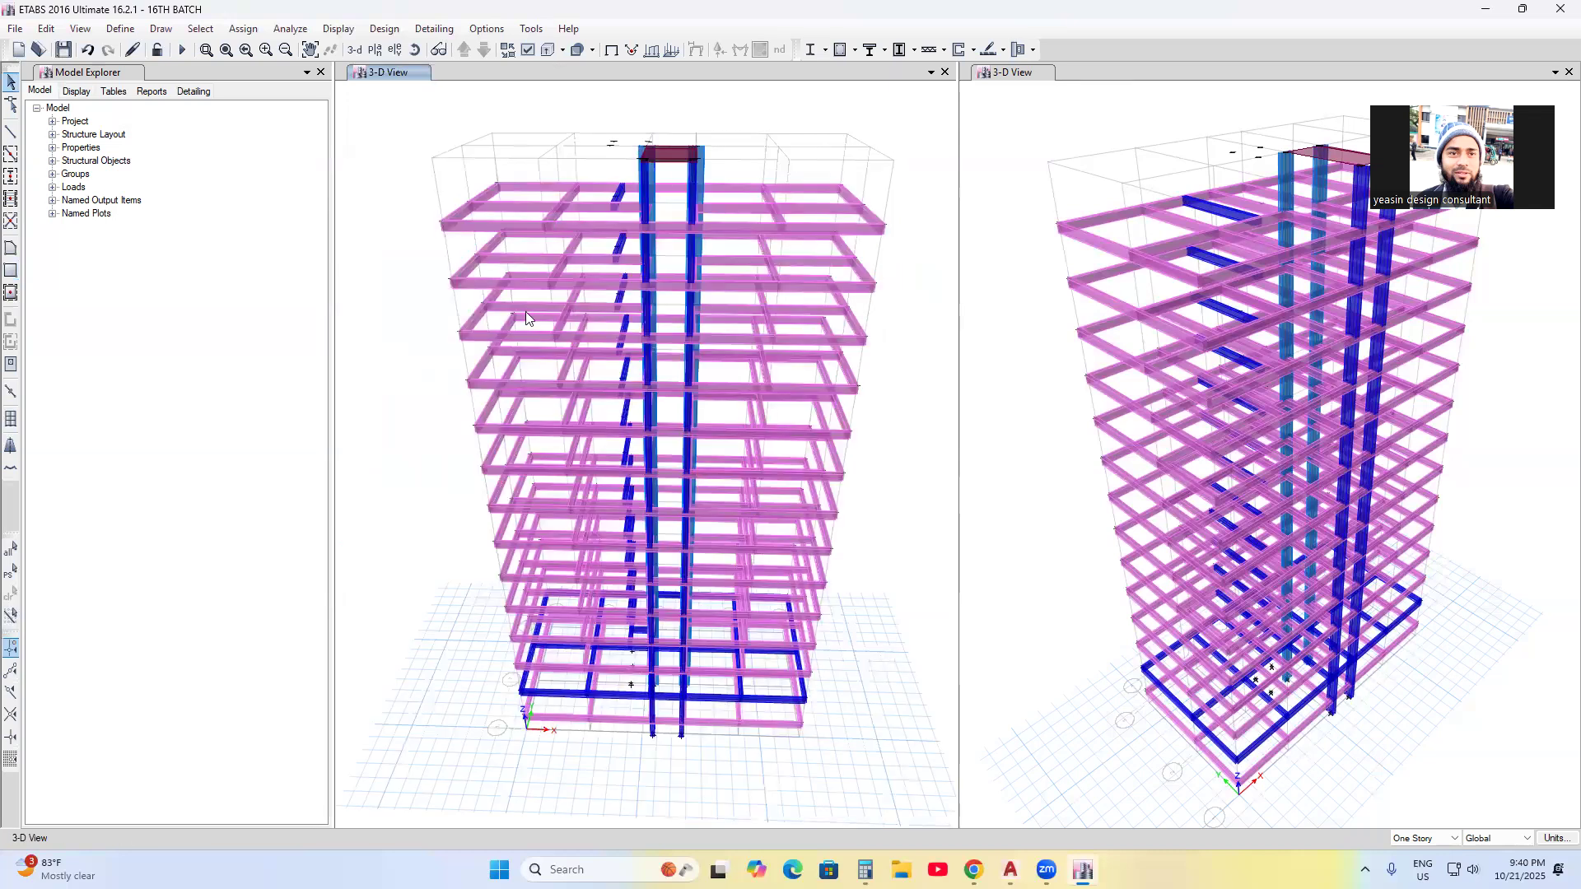
click(414, 49)
drag(631, 428, 558, 281)
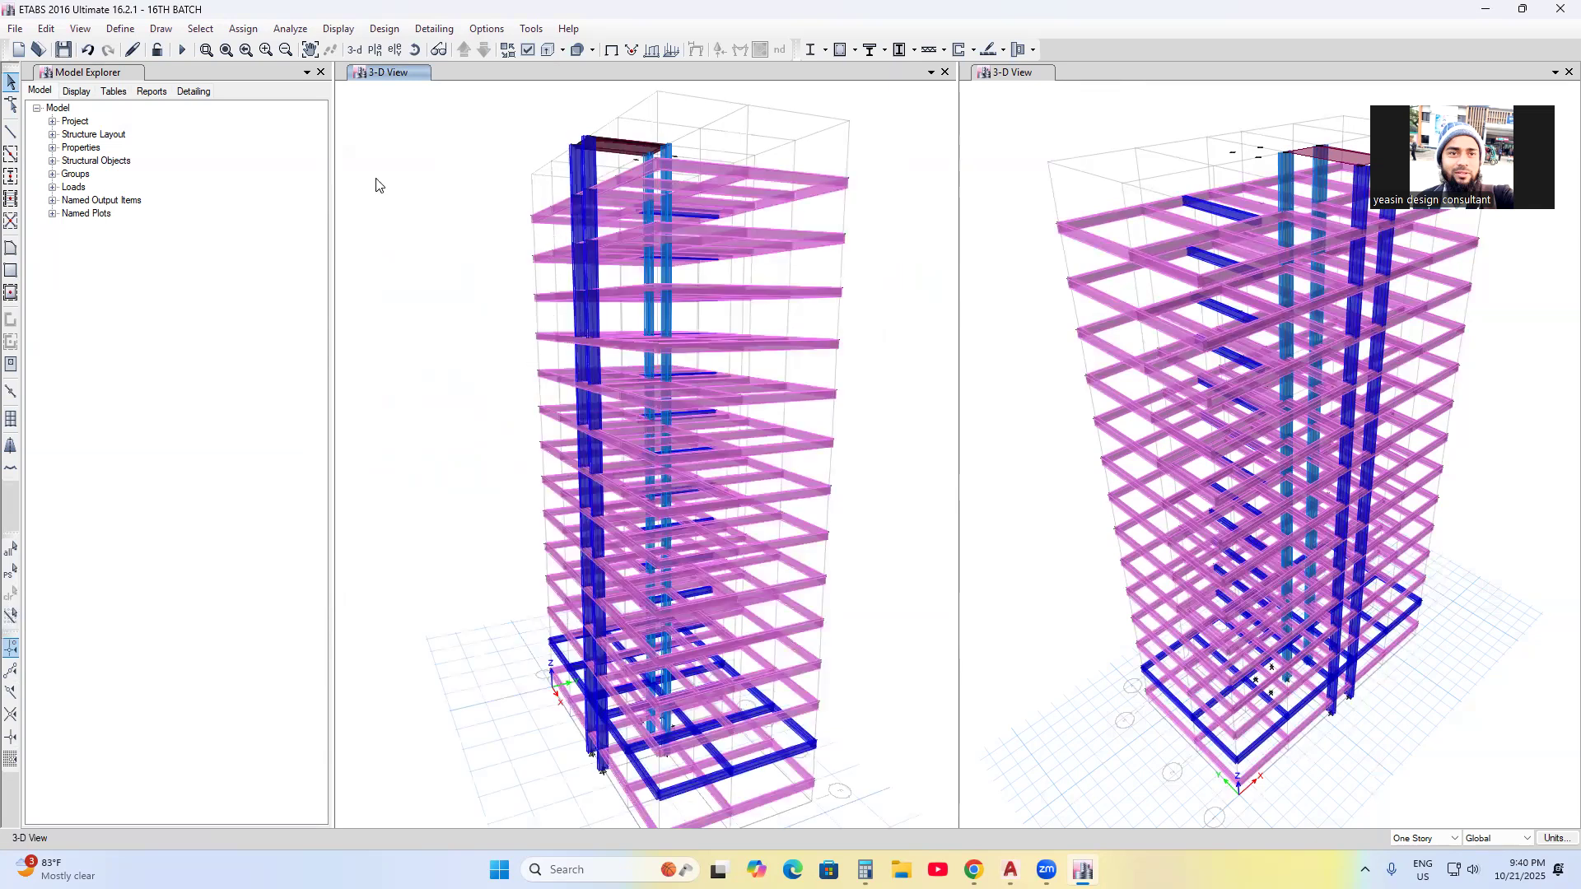
click(413, 57)
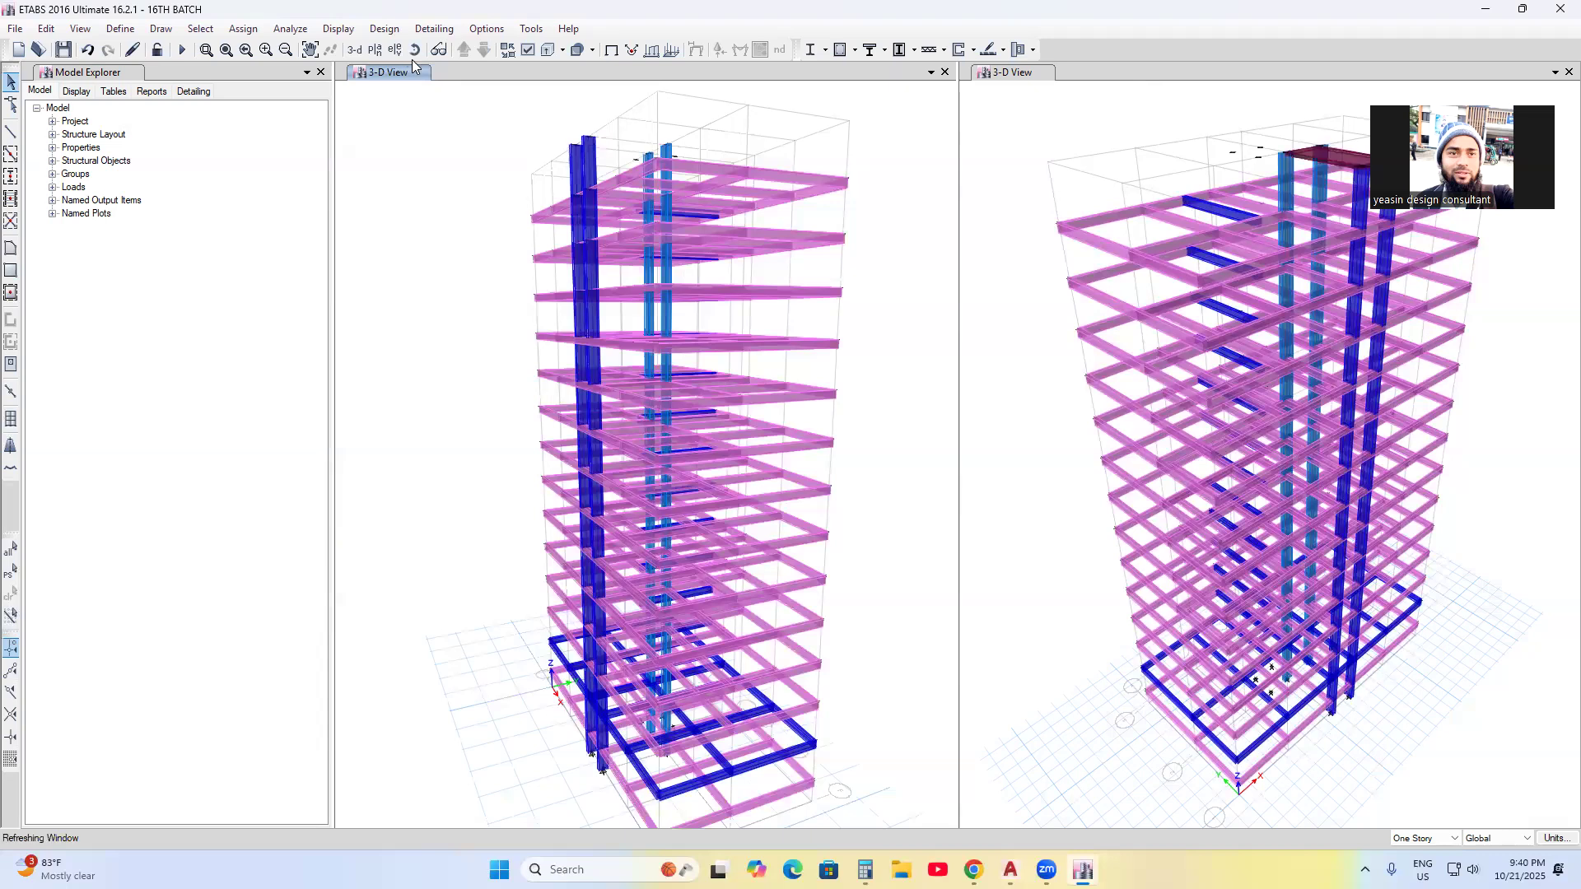
- Undo the stair panels and the column deletions to restore all columns, and try redoing the last undone change
click(86, 50)
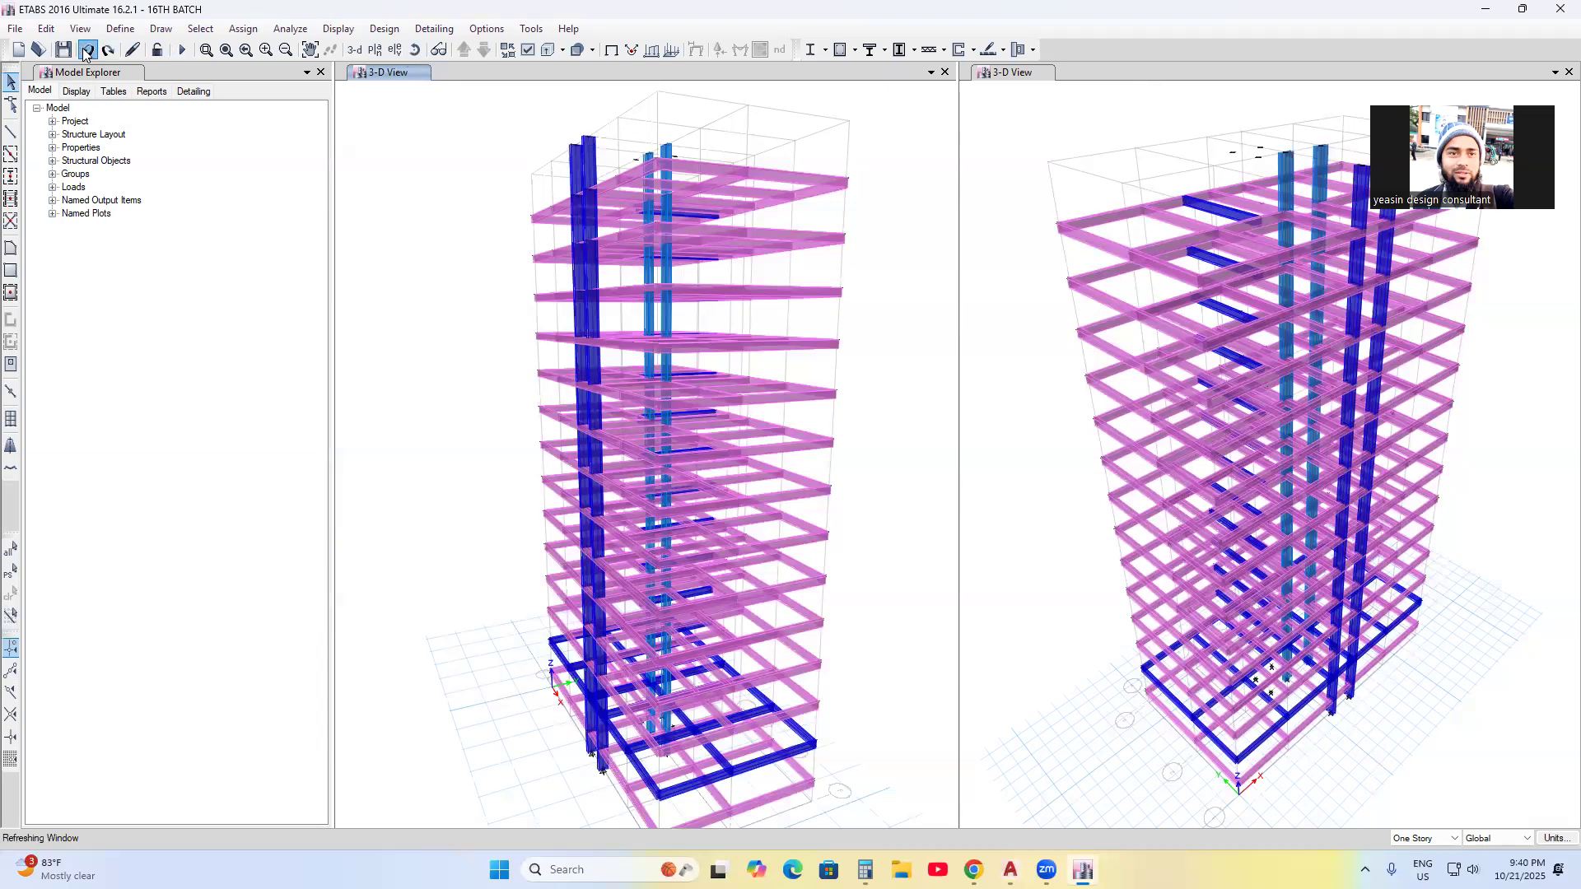
click(86, 50)
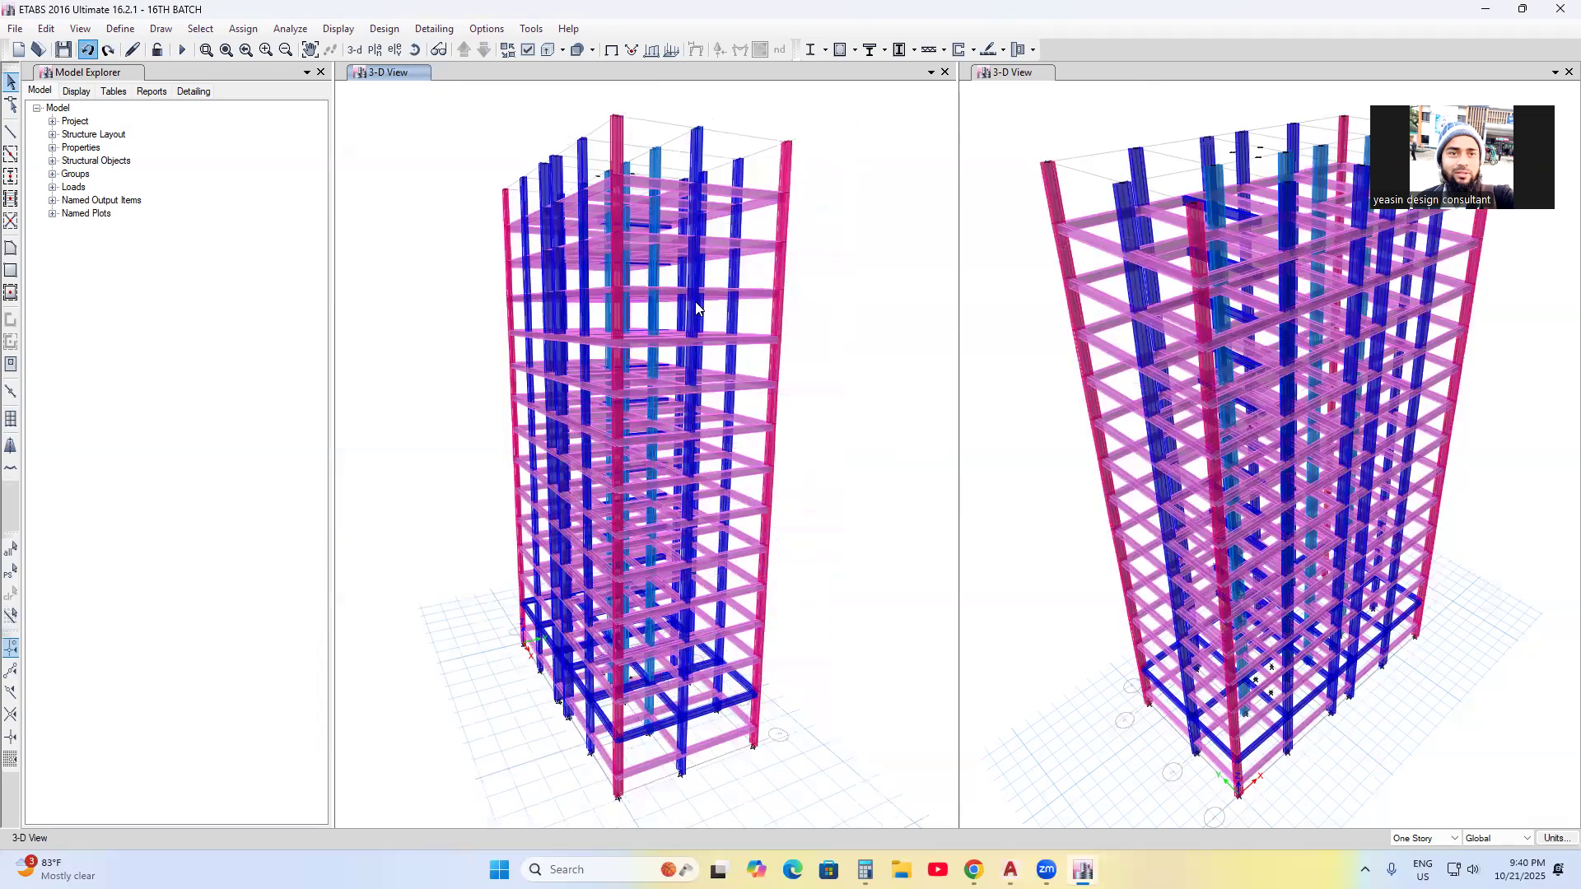
click(107, 52)
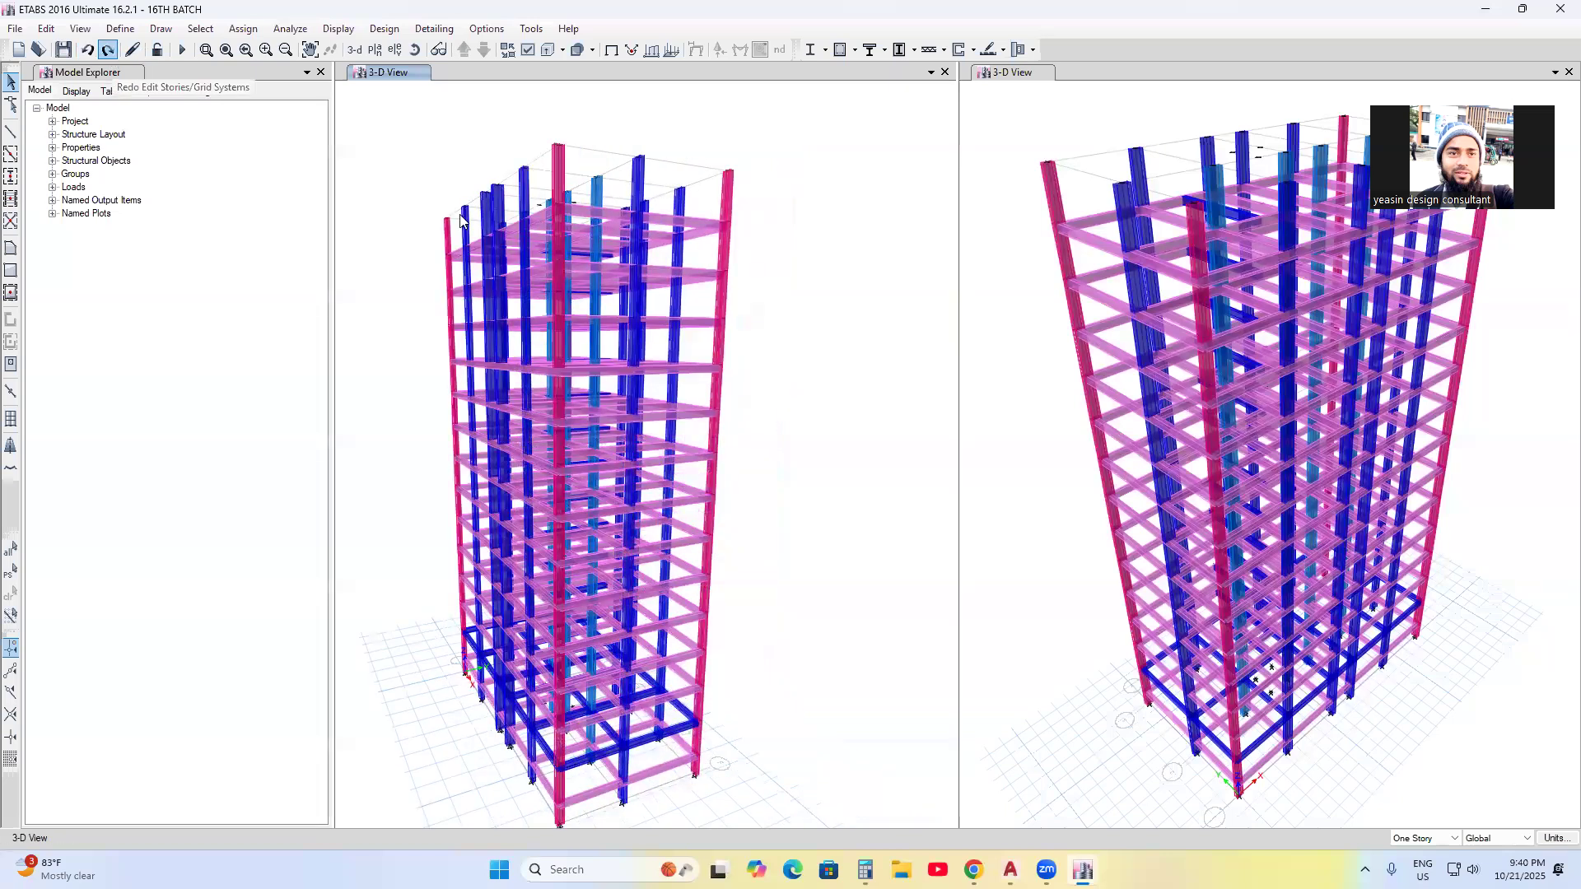